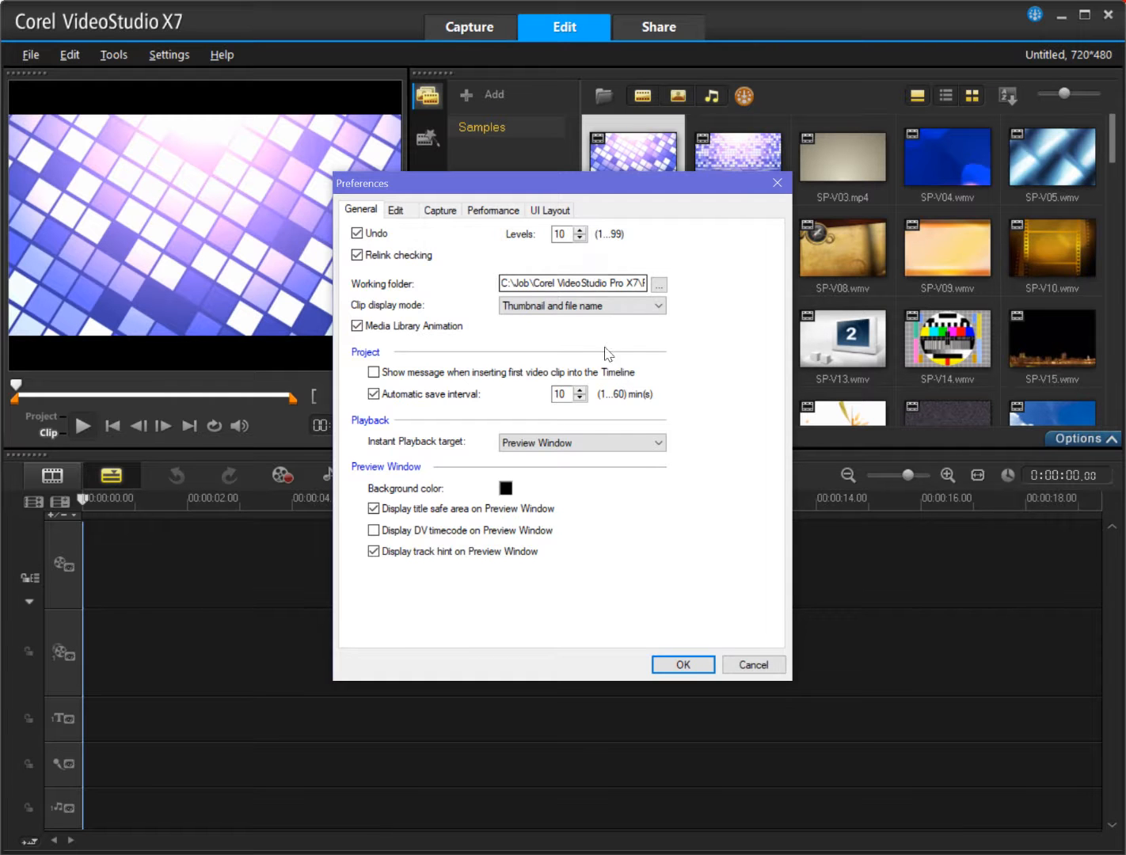
# Close the Preferences dialog without applying any changes
pyautogui.click(772, 669)
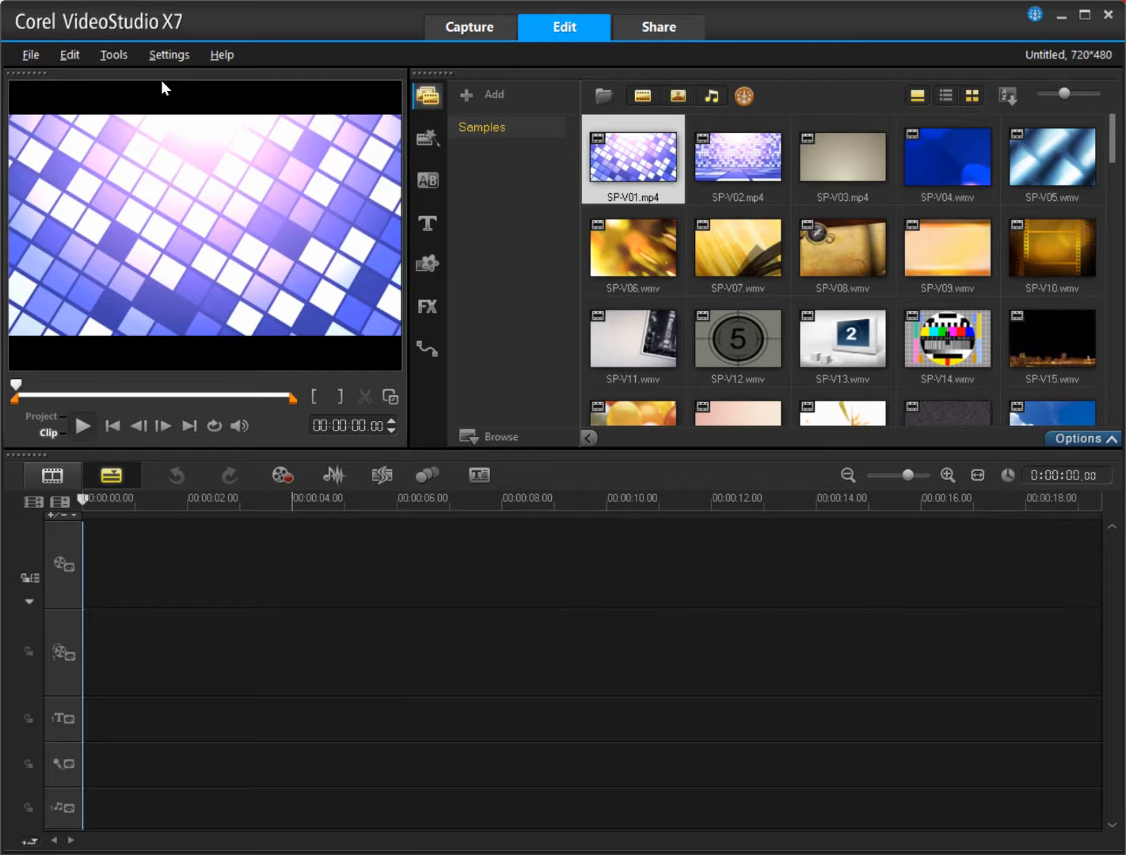
pyautogui.click(31, 56)
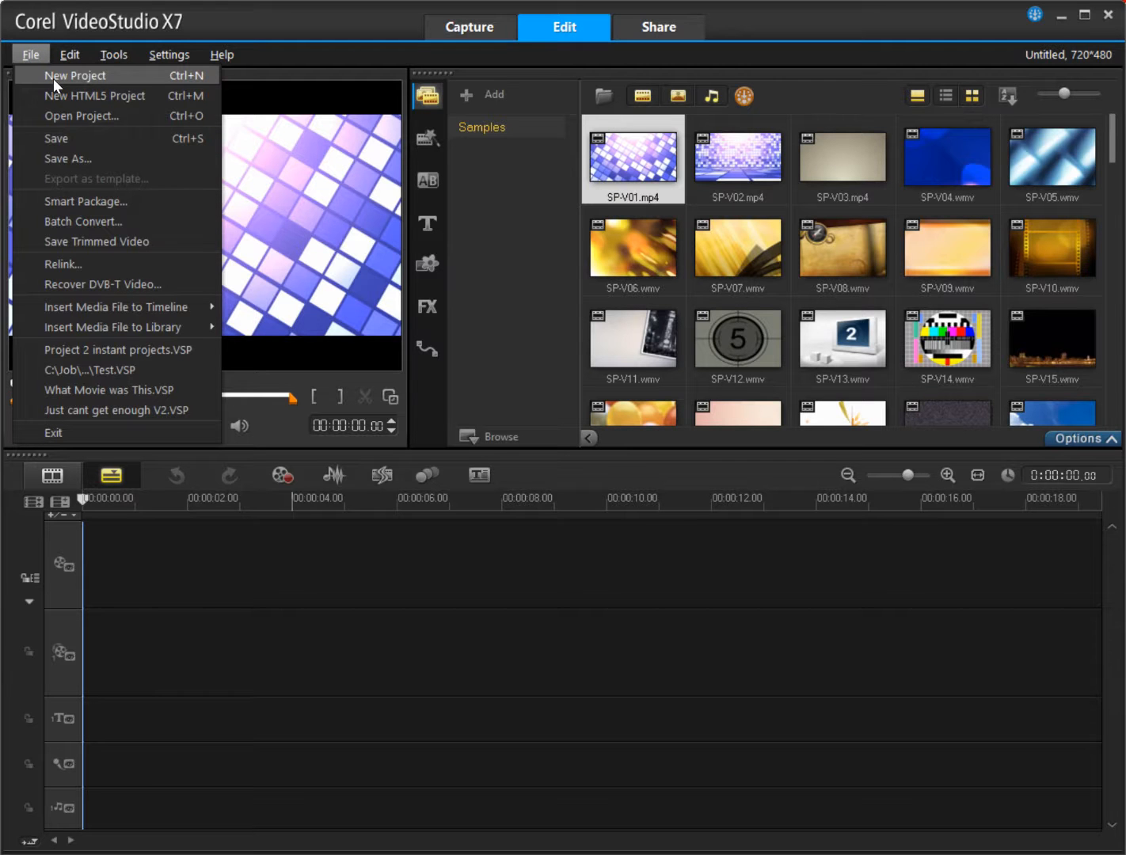
pyautogui.click(68, 150)
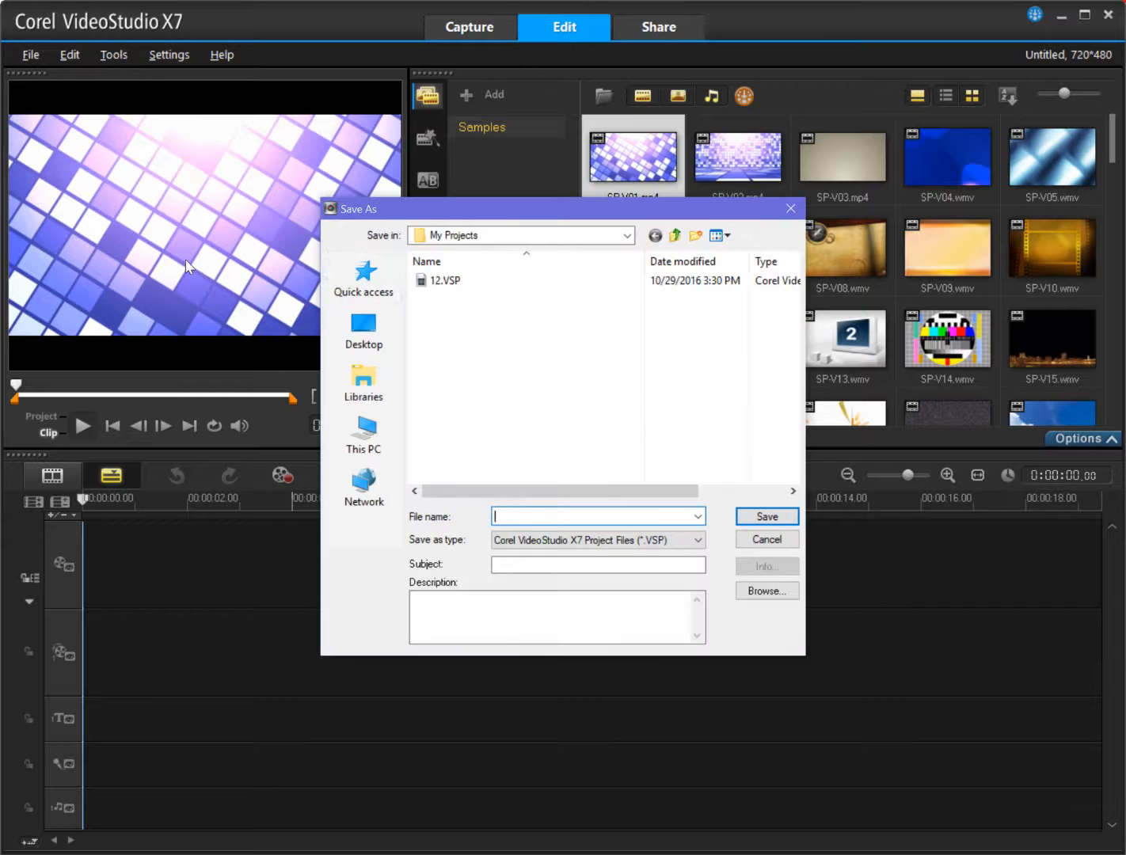
pyautogui.click(380, 273)
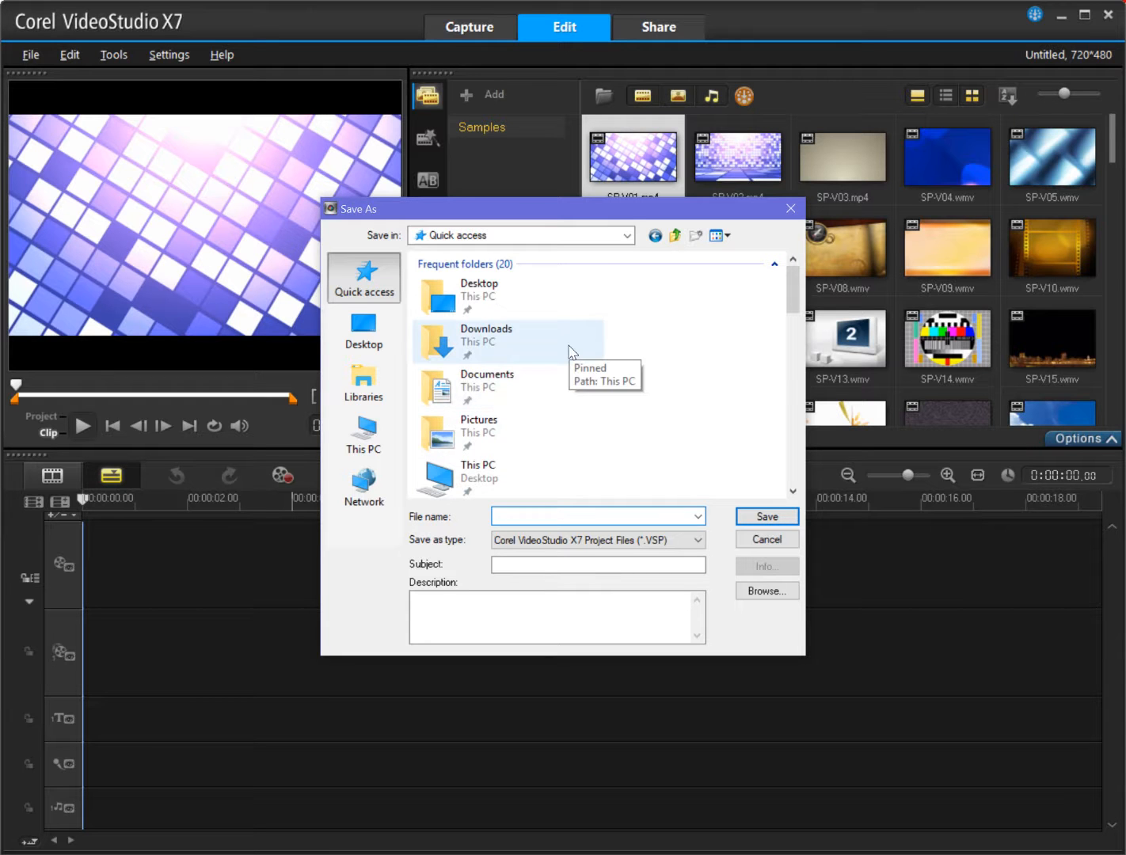
pyautogui.scroll(-5, 685, 452)
pyautogui.scroll(-5, 686, 452)
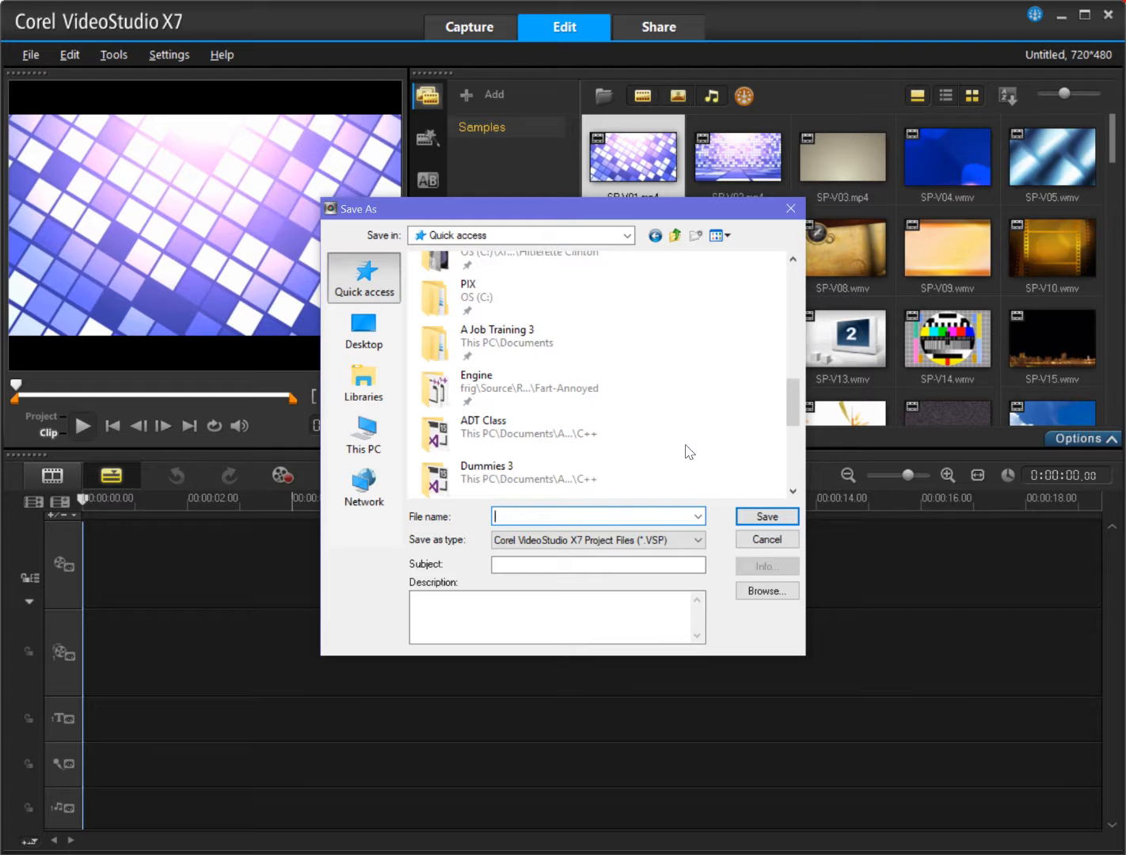
pyautogui.scroll(-3, 687, 452)
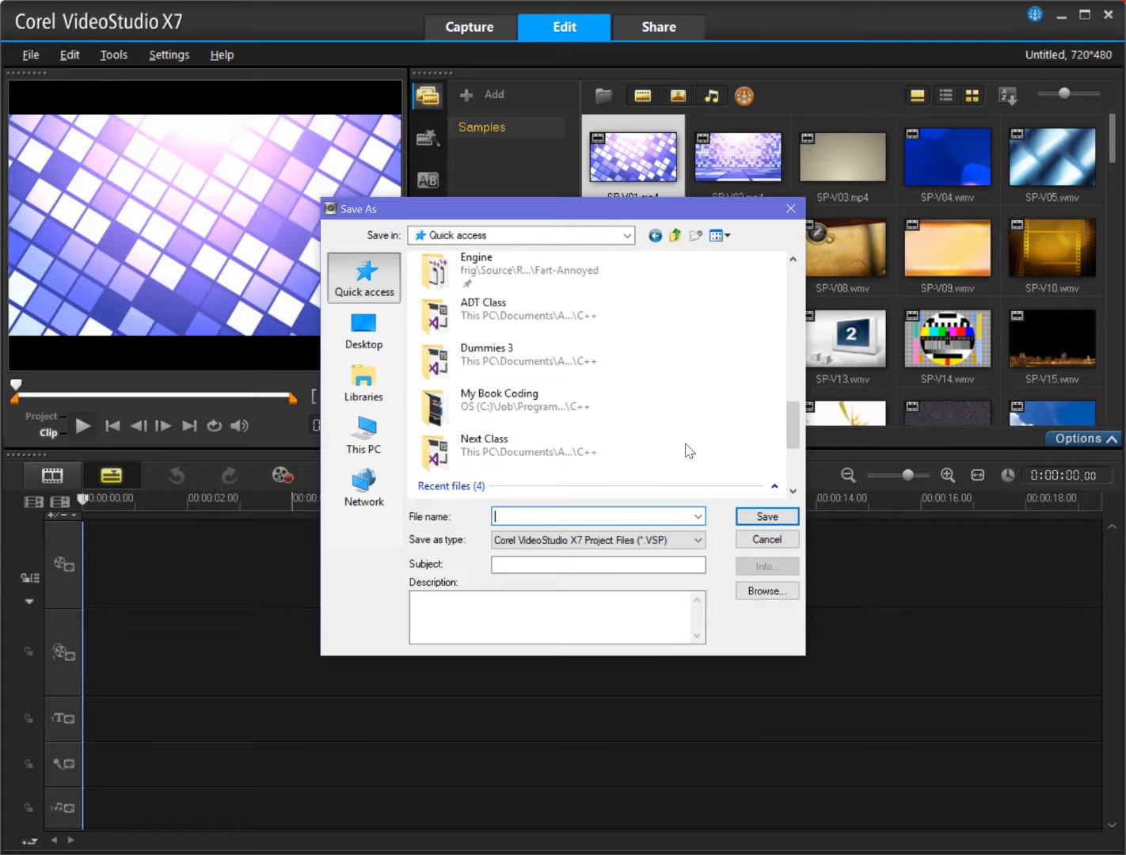
pyautogui.scroll(4, 687, 452)
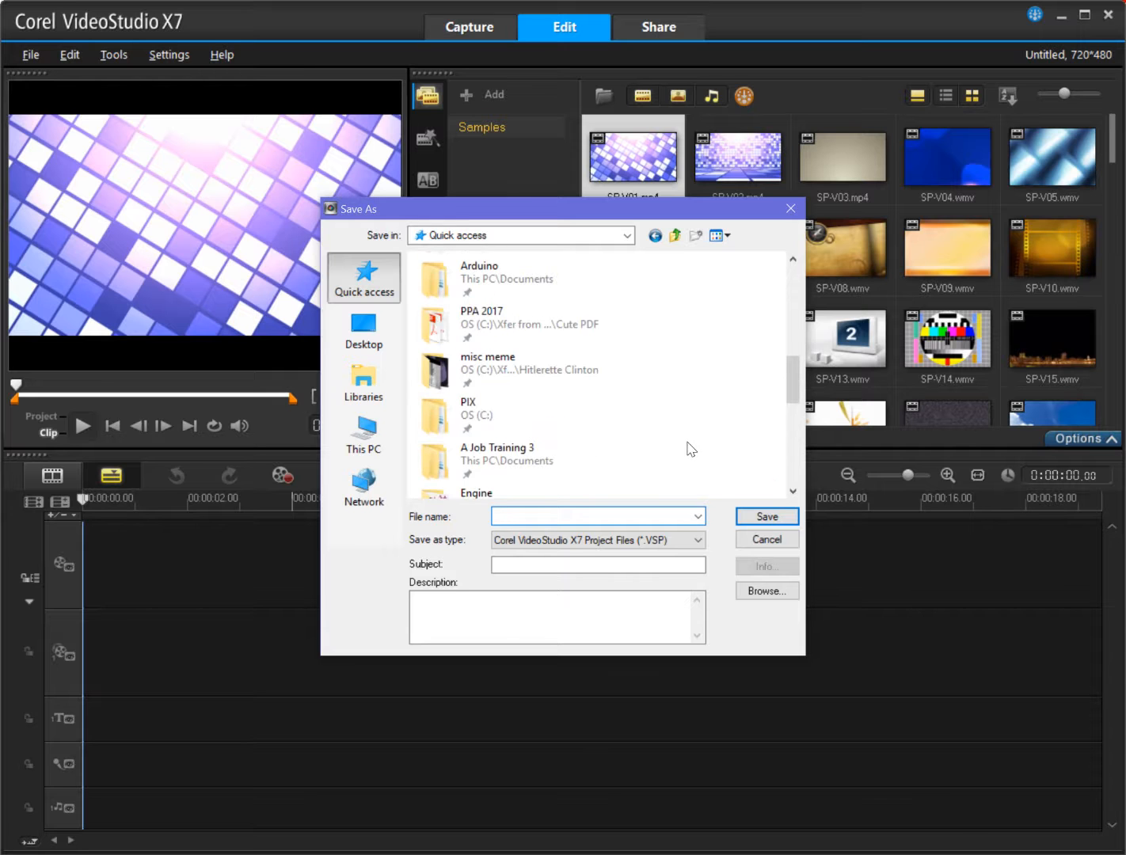
pyautogui.scroll(1, 688, 448)
pyautogui.scroll(1, 691, 449)
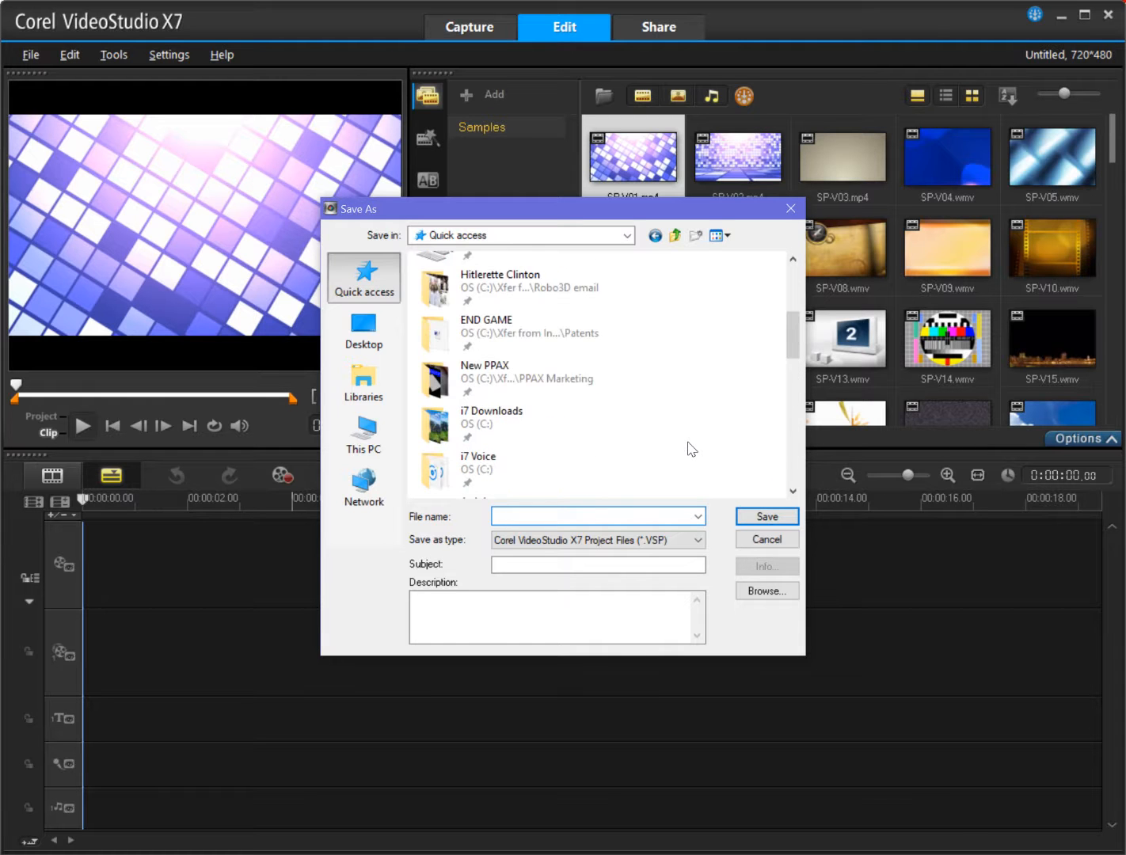
pyautogui.scroll(1, 687, 449)
pyautogui.scroll(1, 691, 449)
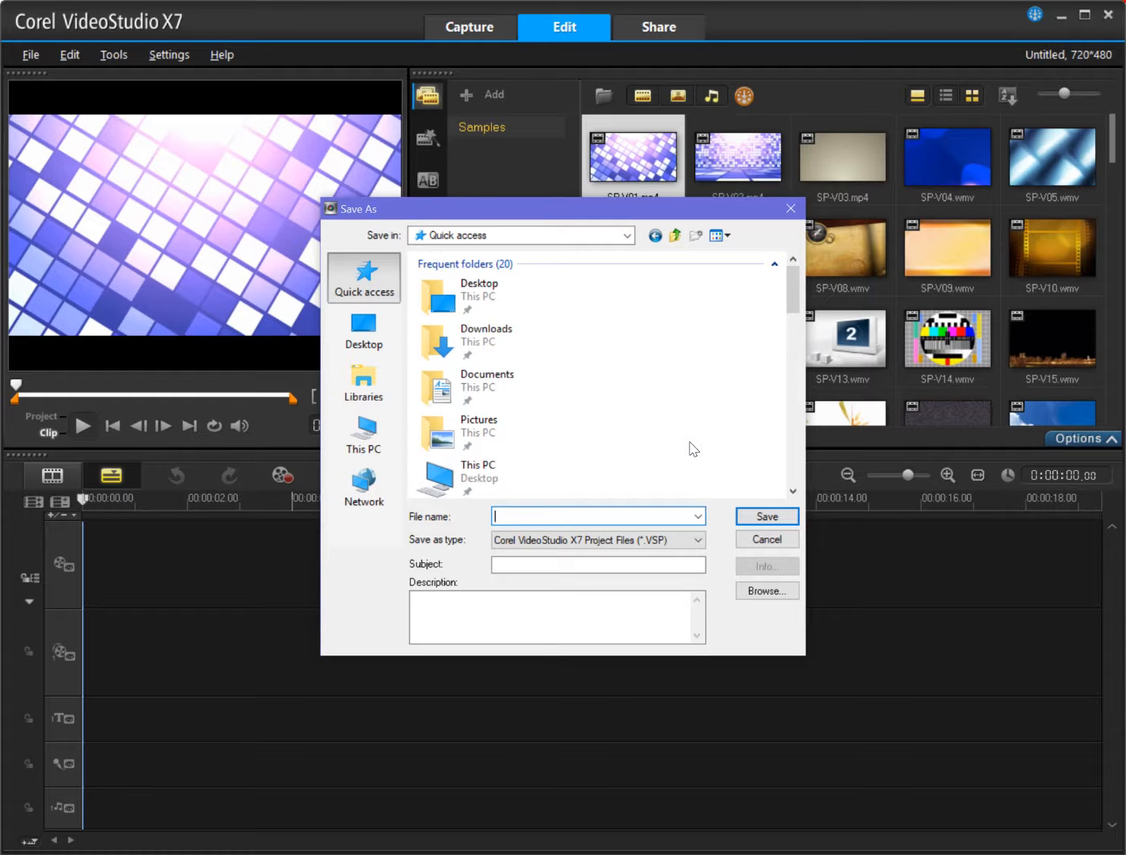
pyautogui.scroll(-3, 693, 449)
pyautogui.scroll(-3, 693, 449)
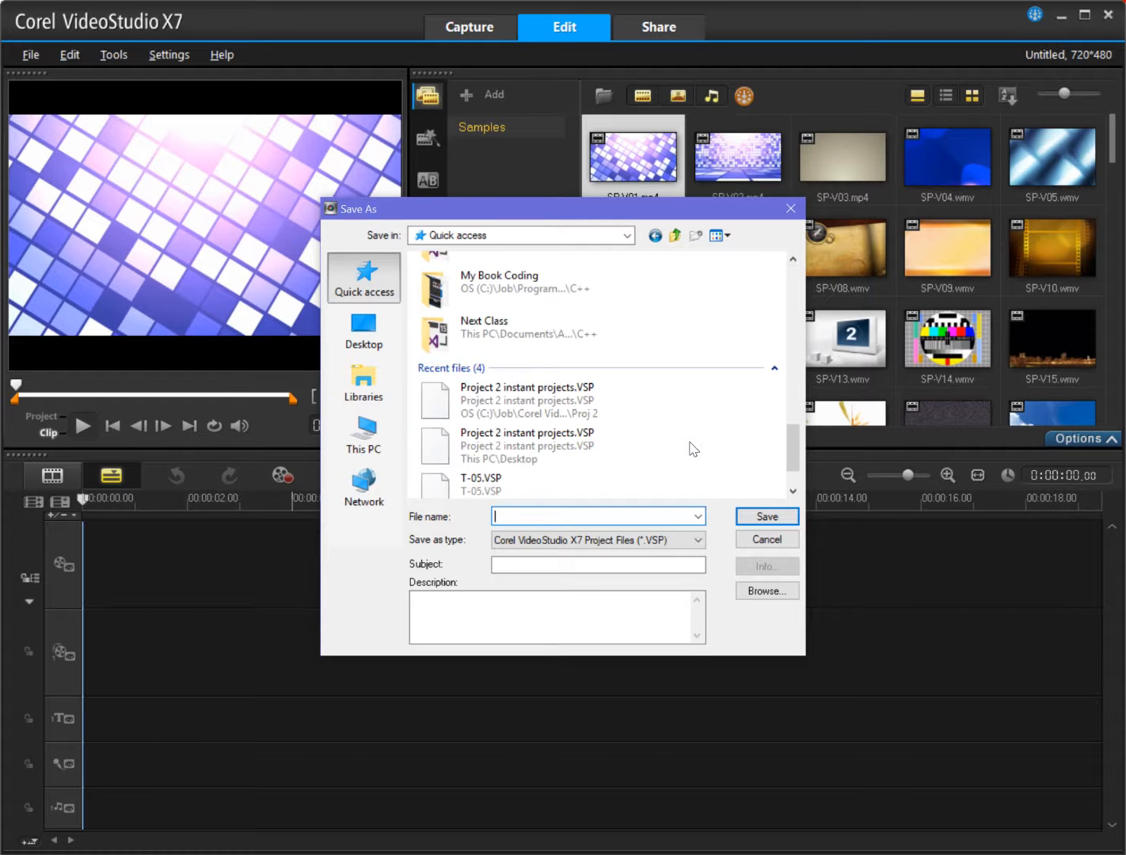
pyautogui.scroll(-2, 693, 449)
pyautogui.scroll(4, 694, 449)
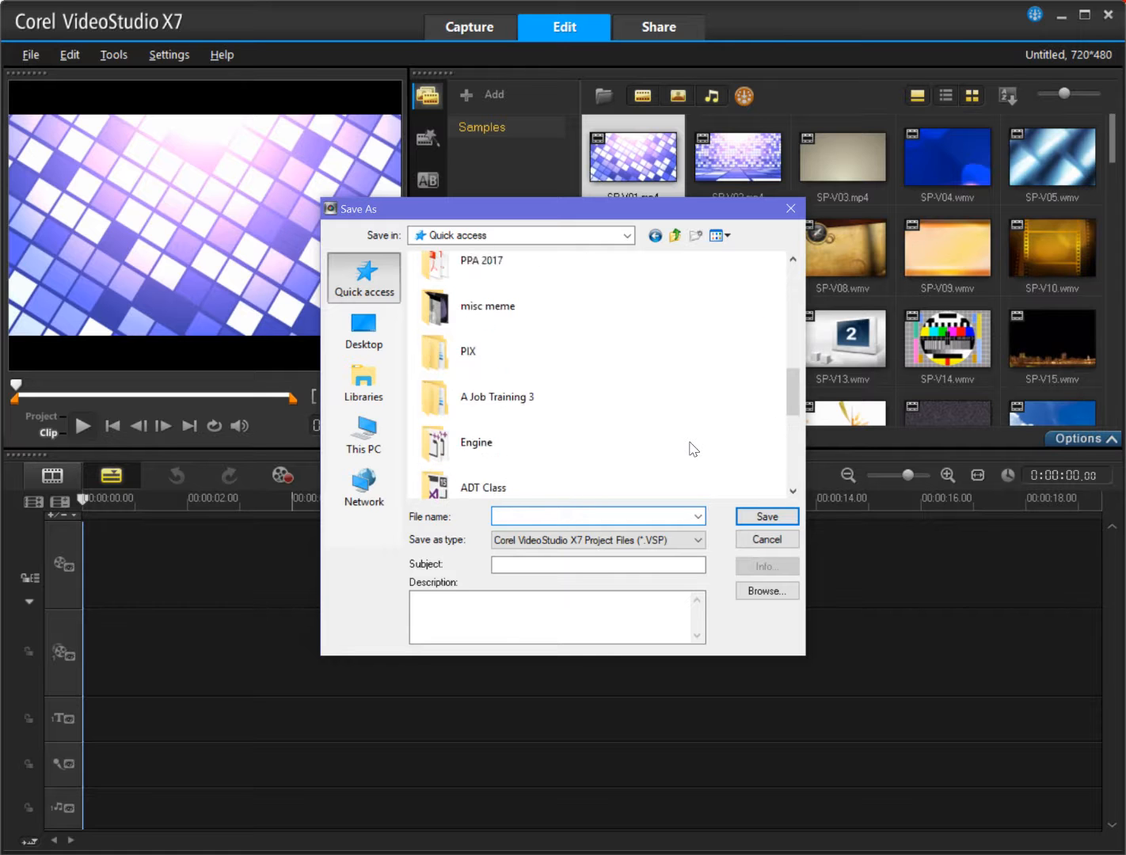
pyautogui.scroll(-2, 694, 448)
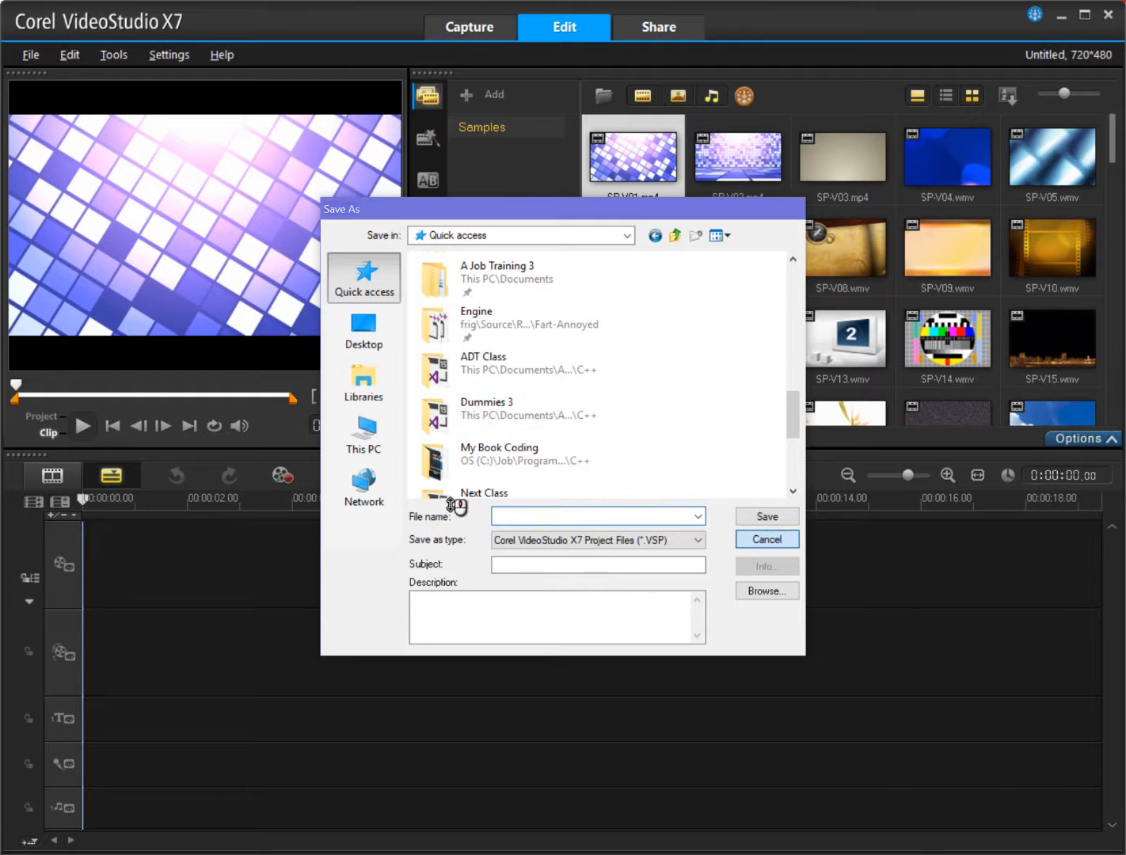
pyautogui.click(767, 539)
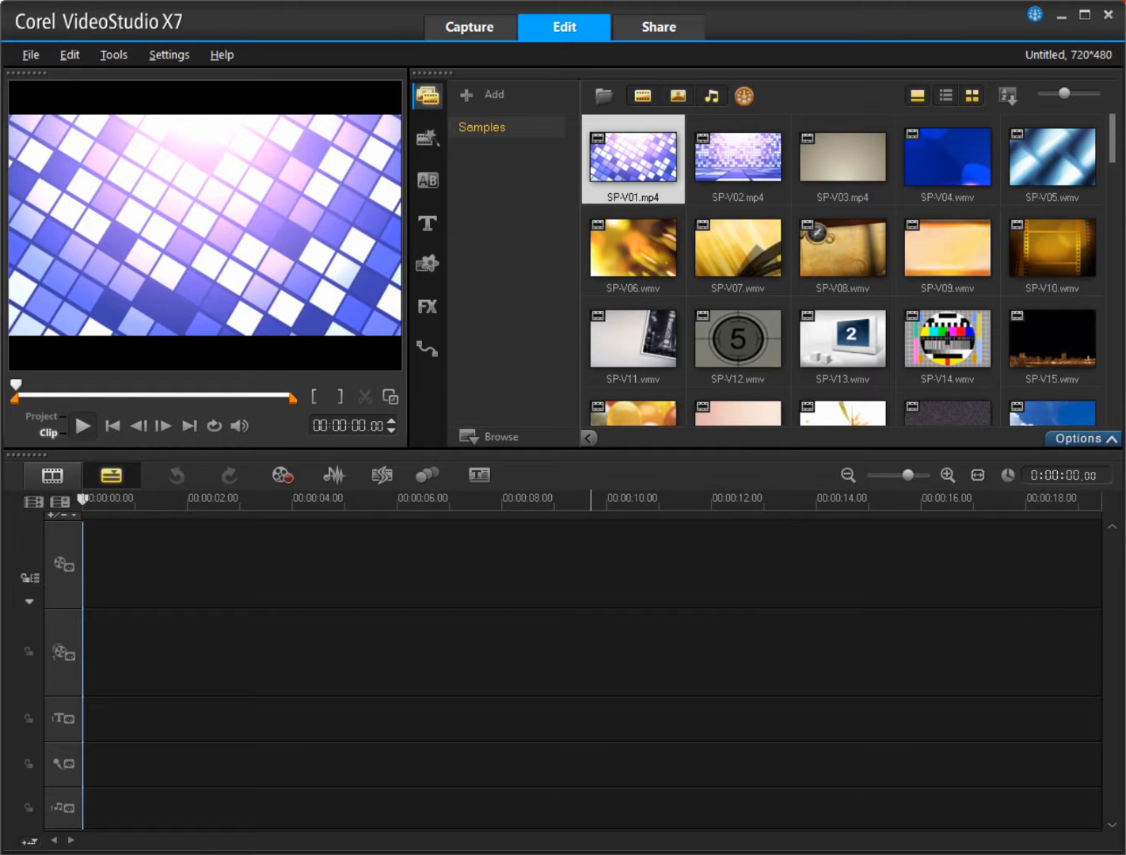
# Open the recent project "Project 2 instant projects.VSP" and delete all clips, titles and music from its timeline
pyautogui.click(30, 53)
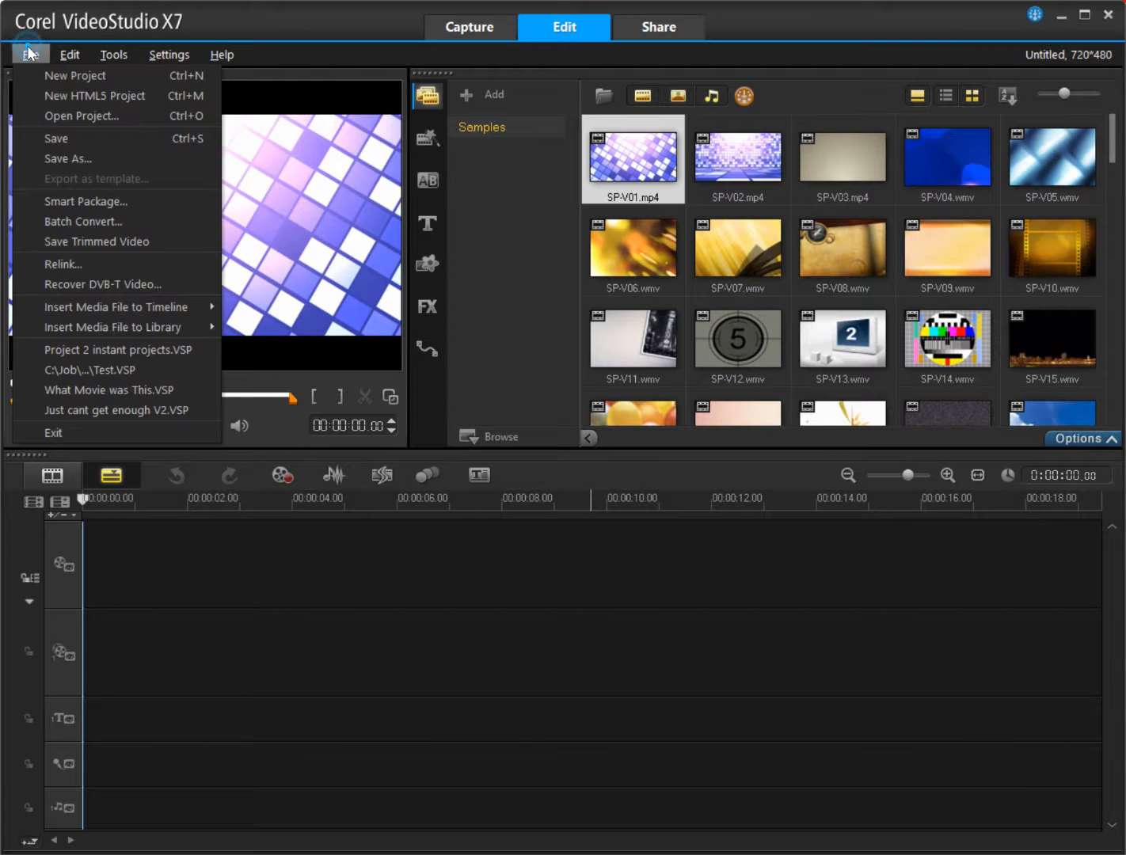
pyautogui.click(108, 353)
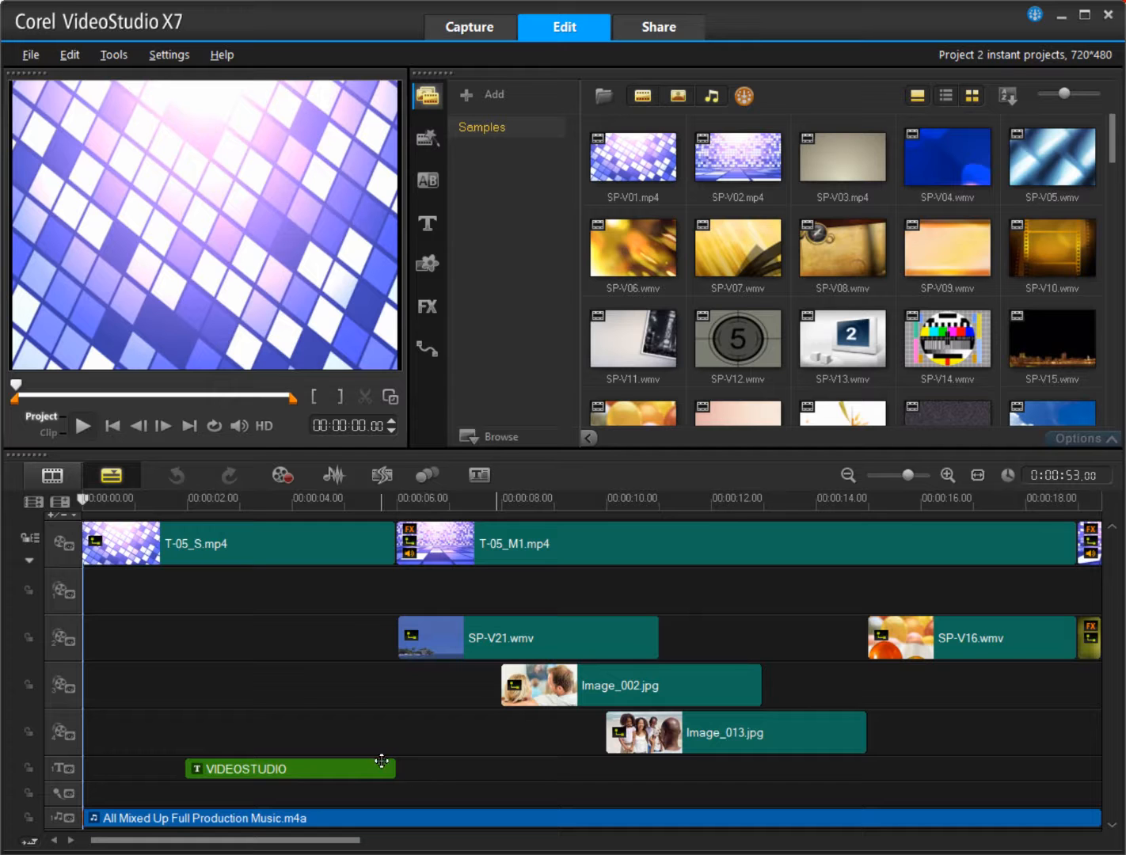
pyautogui.moveTo(895, 471); pyautogui.dragTo(885, 470)
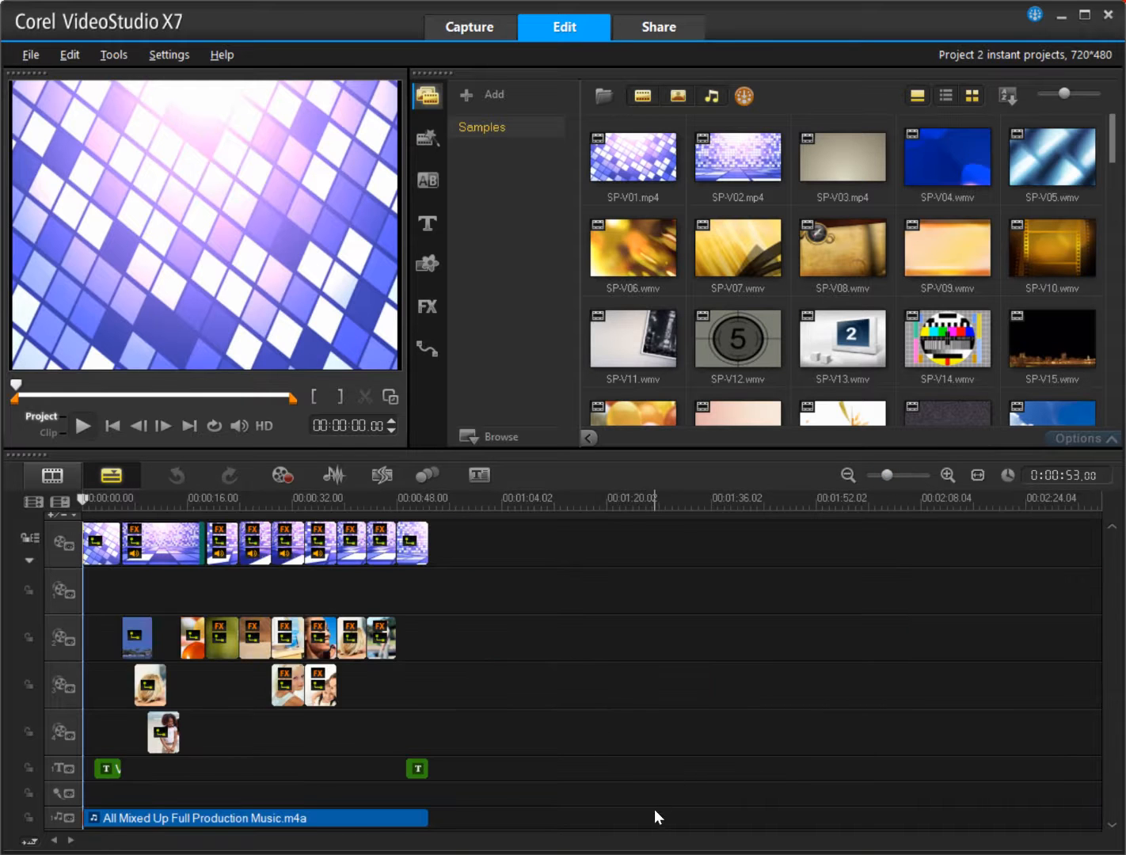
pyautogui.click(651, 810)
pyautogui.click(467, 506)
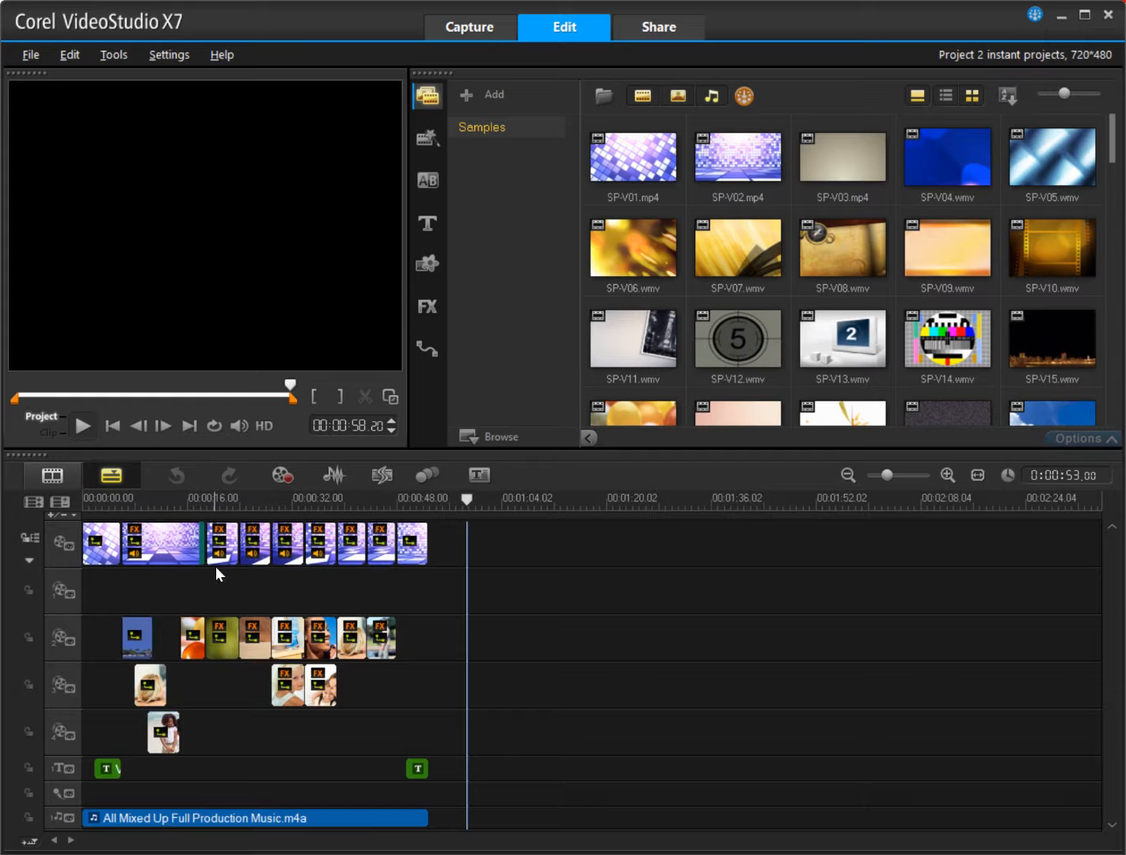
pyautogui.hotkey('ctrl', 'a')
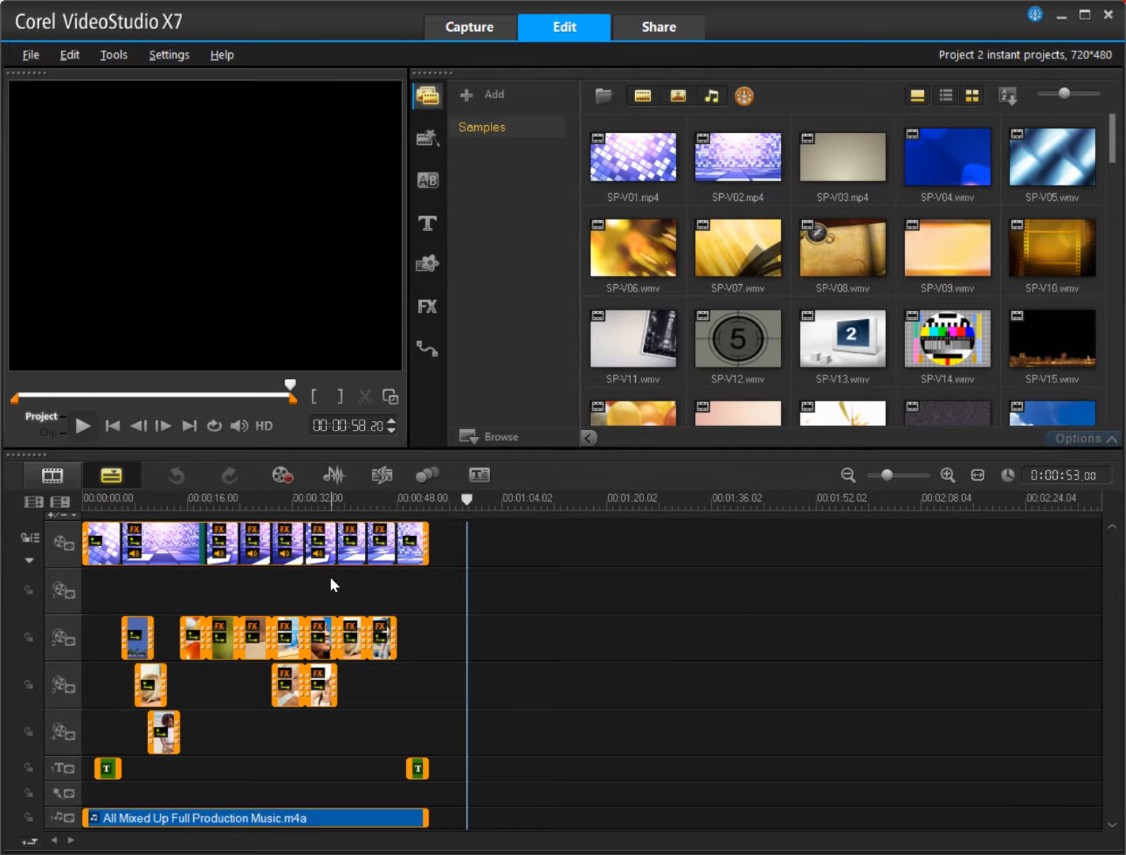
pyautogui.press('Delete')
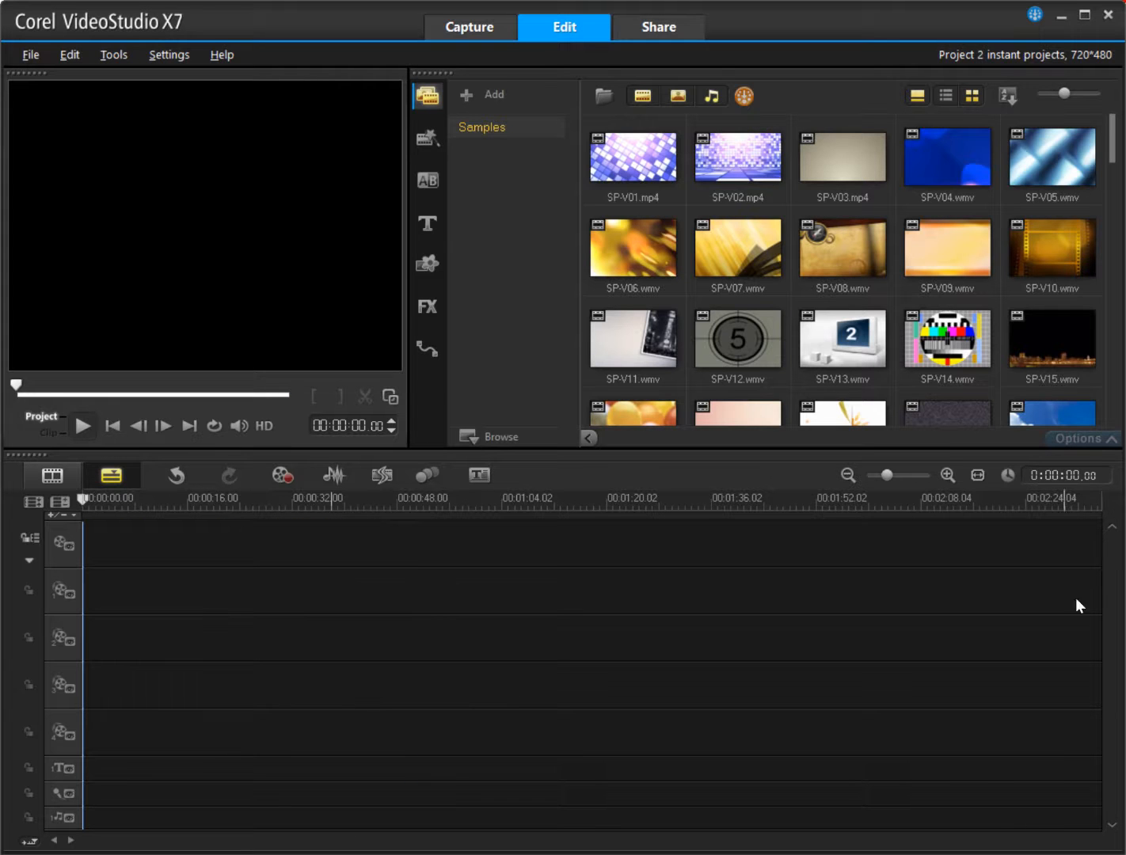
pyautogui.click(907, 474)
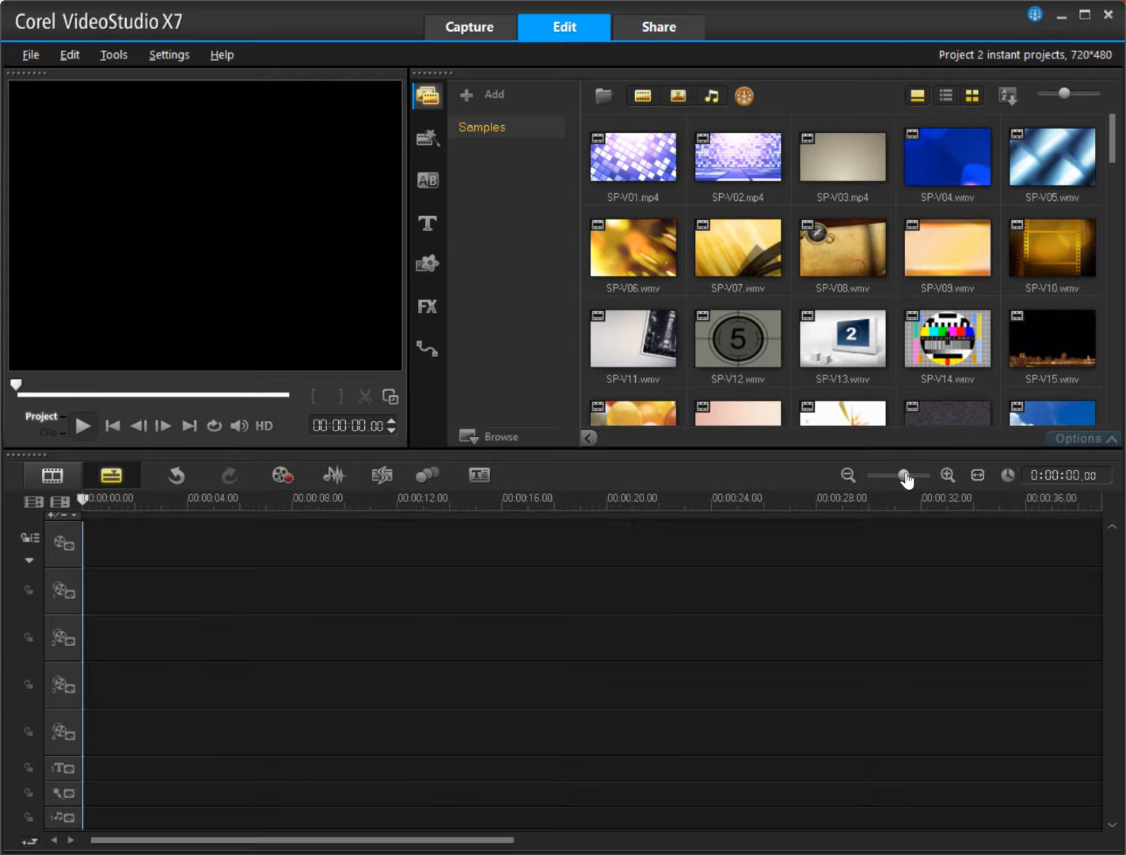
# Start saving the project under a new name and create a folder named "Proj 3" inside the Play folder
pyautogui.click(30, 54)
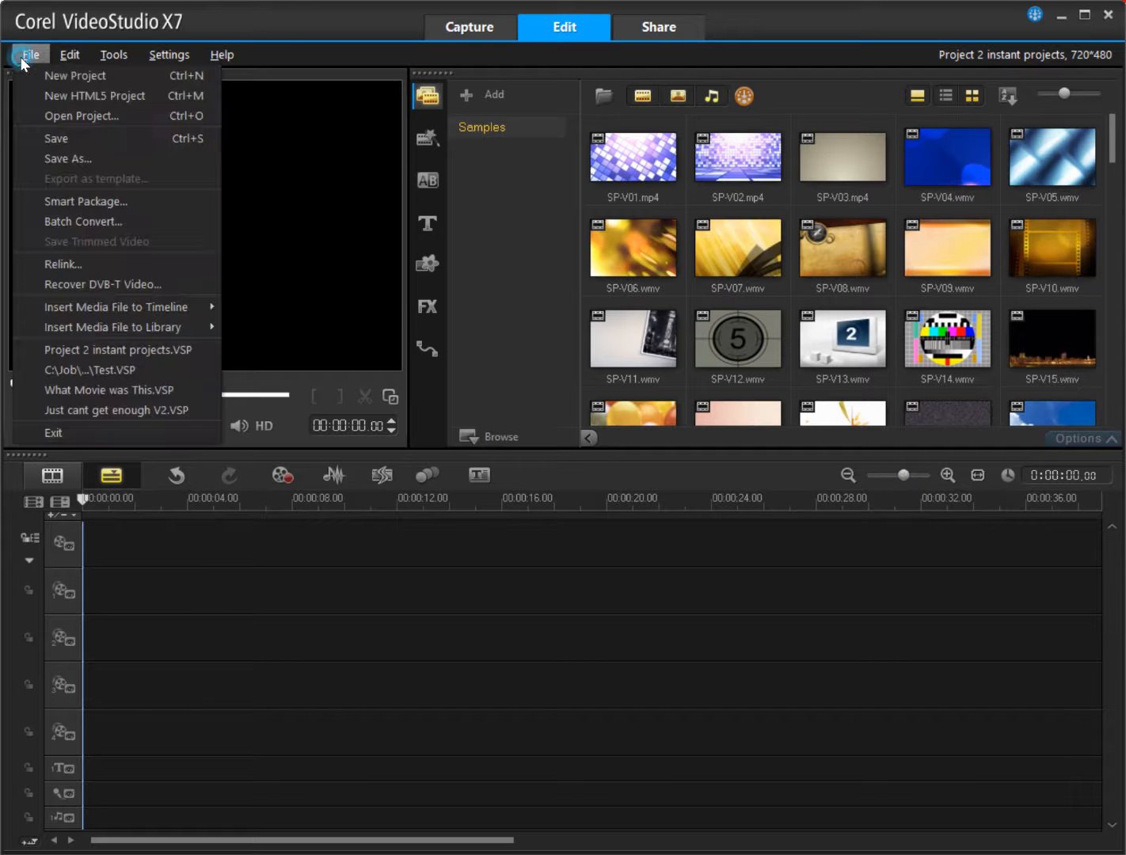
pyautogui.click(61, 155)
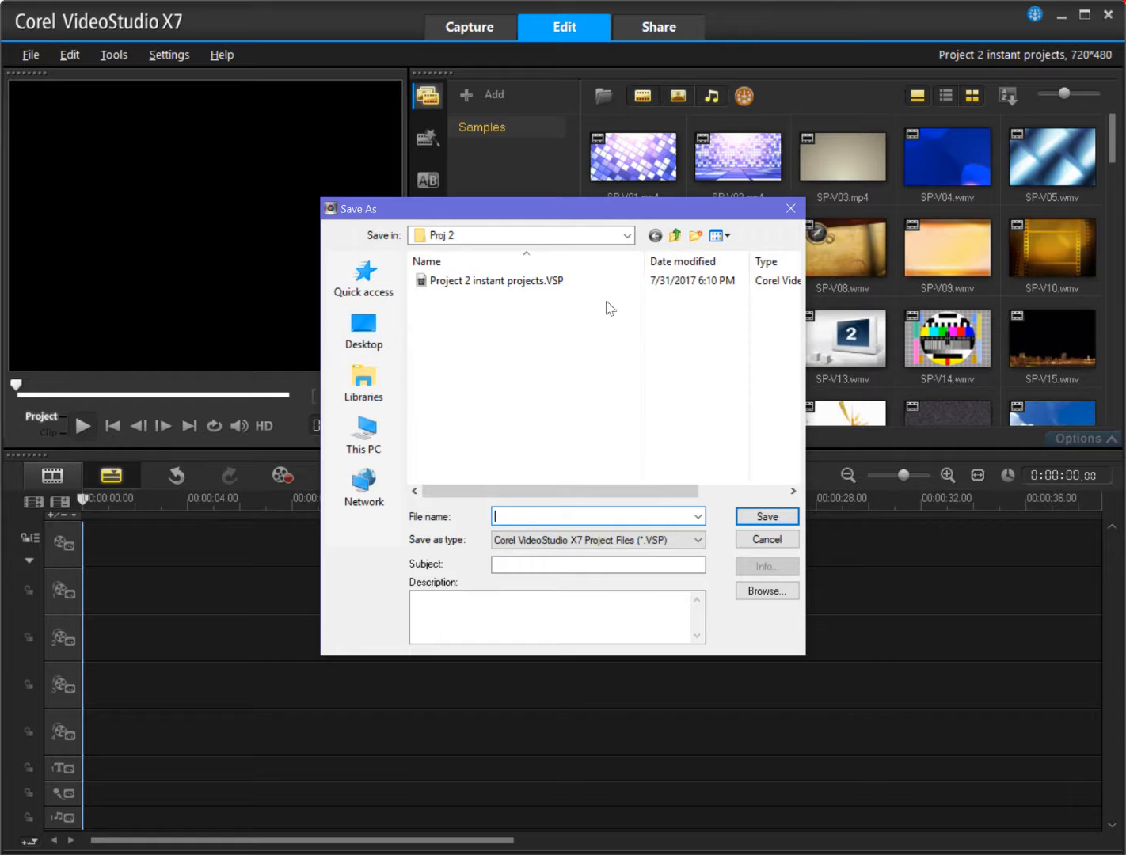
pyautogui.click(675, 235)
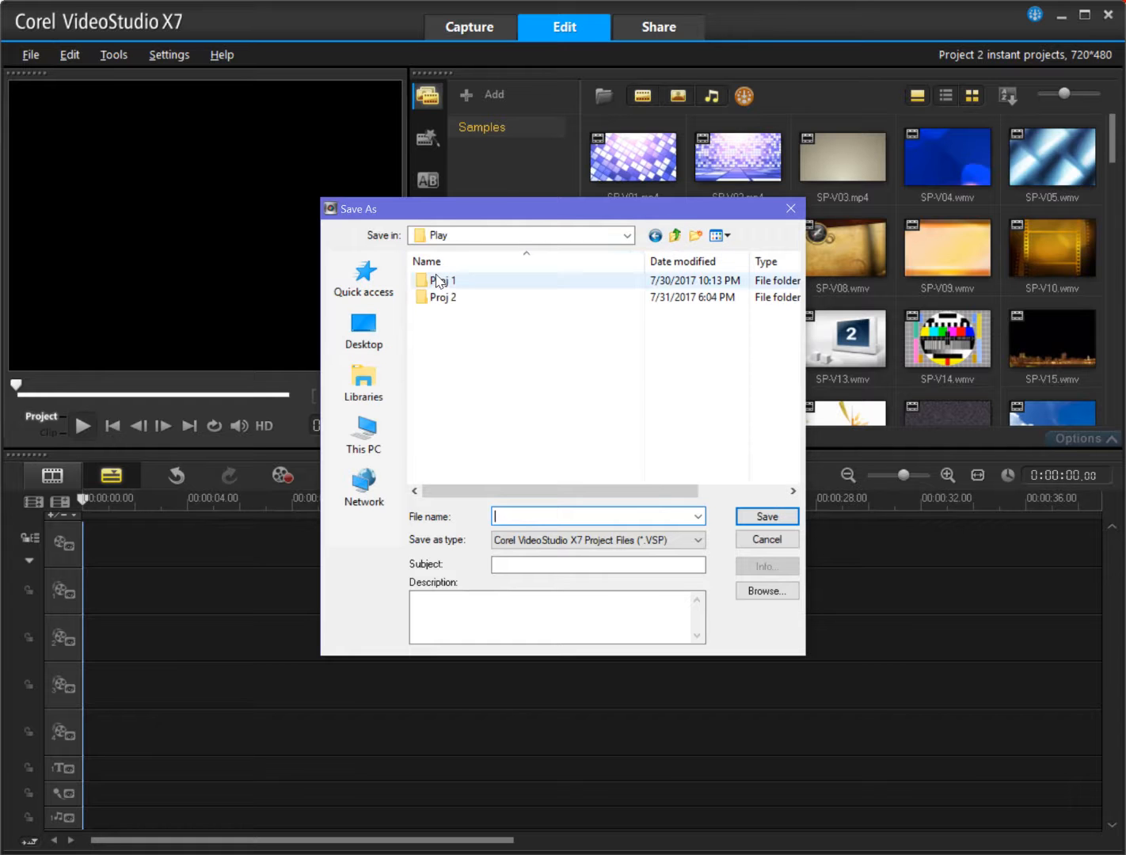
pyautogui.doubleClick(503, 300)
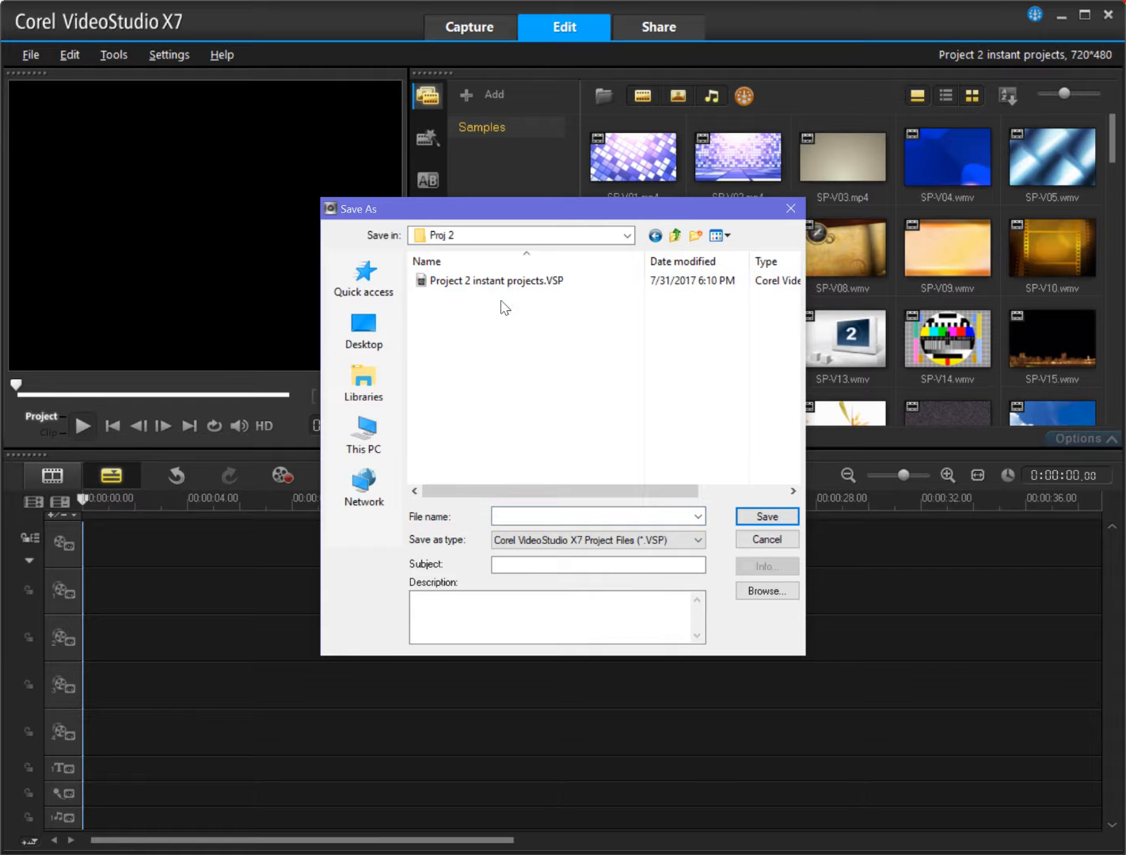
pyautogui.click(674, 235)
pyautogui.click(693, 236)
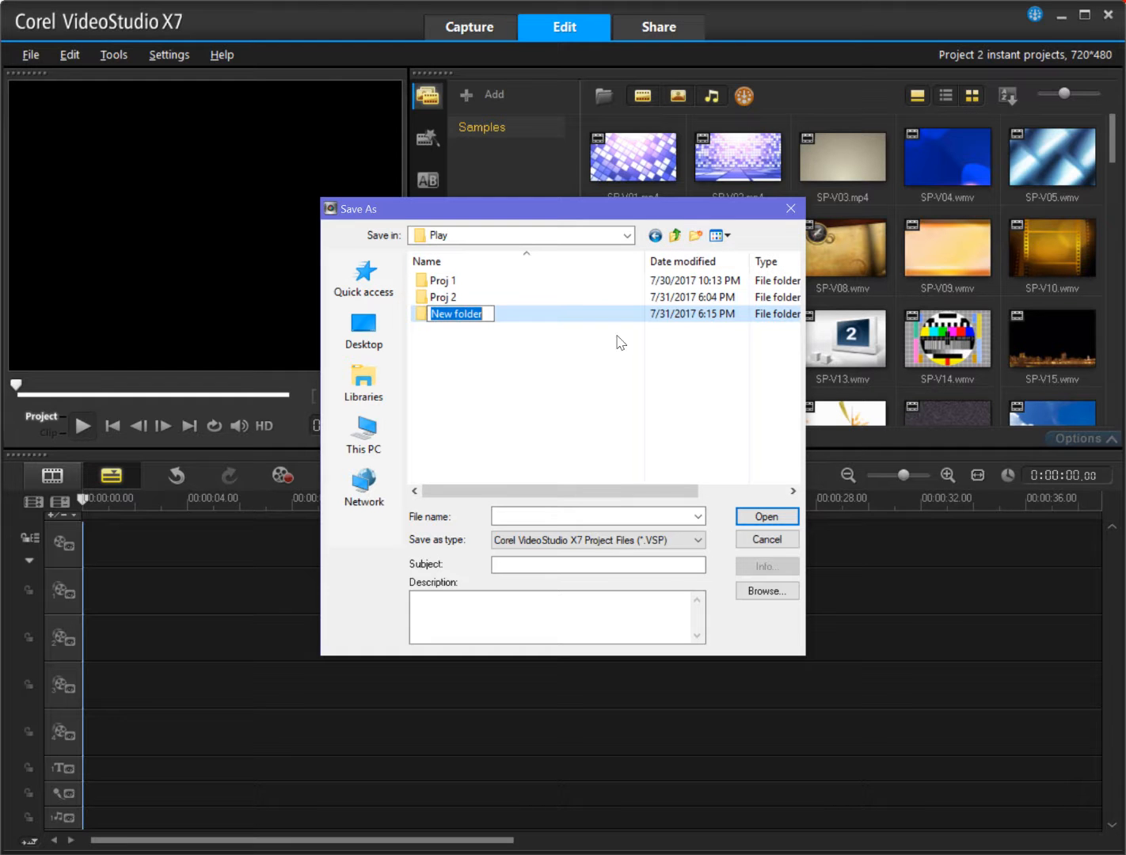
pyautogui.write('Proj 3')
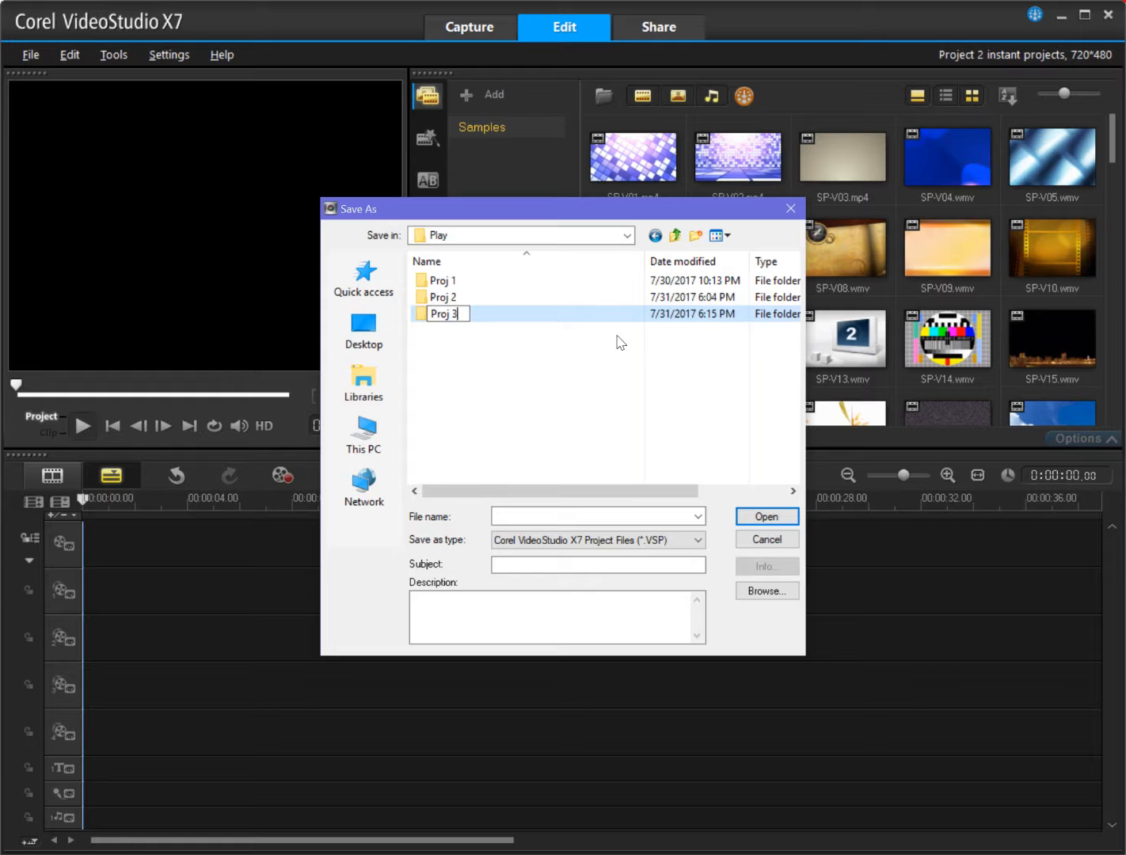
pyautogui.press('Return')
# Save the emptied project as "inst proj" in the Proj 3 folder
pyautogui.doubleClick(544, 314)
pyautogui.click(611, 515)
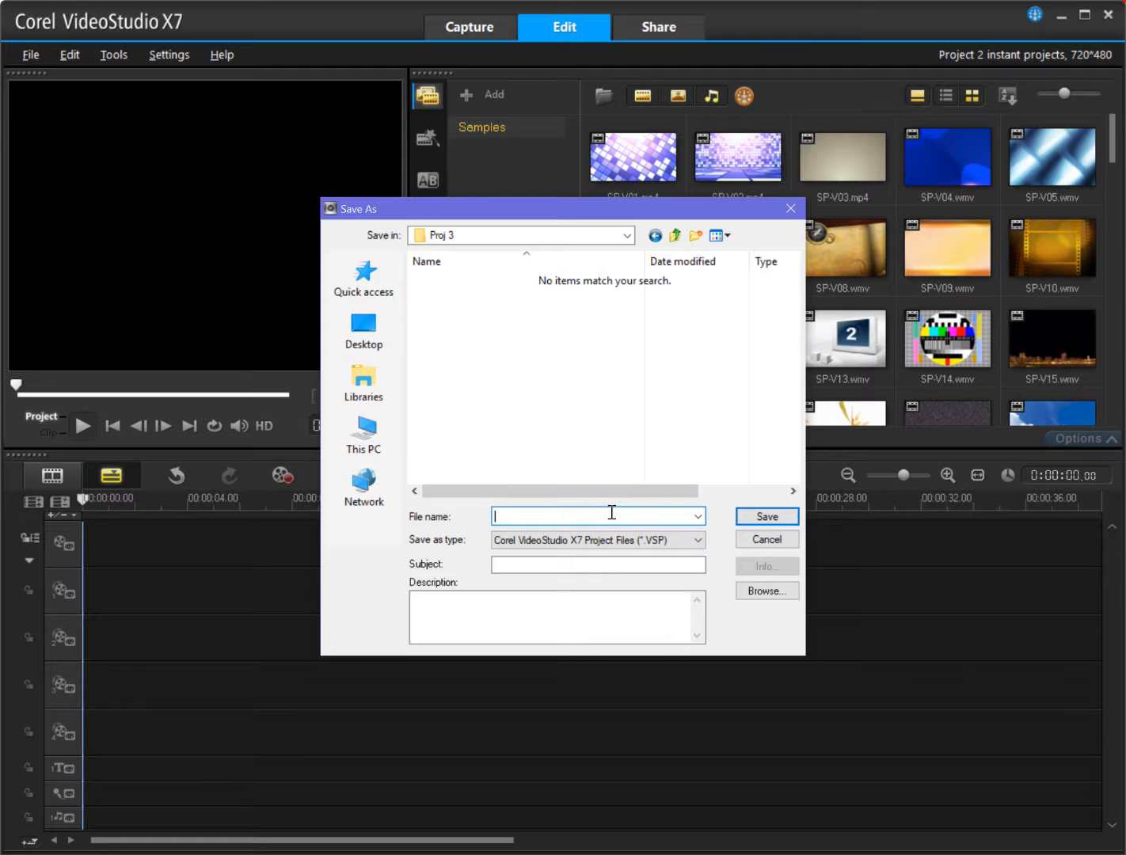
pyautogui.write('inst proj')
pyautogui.press('Return')
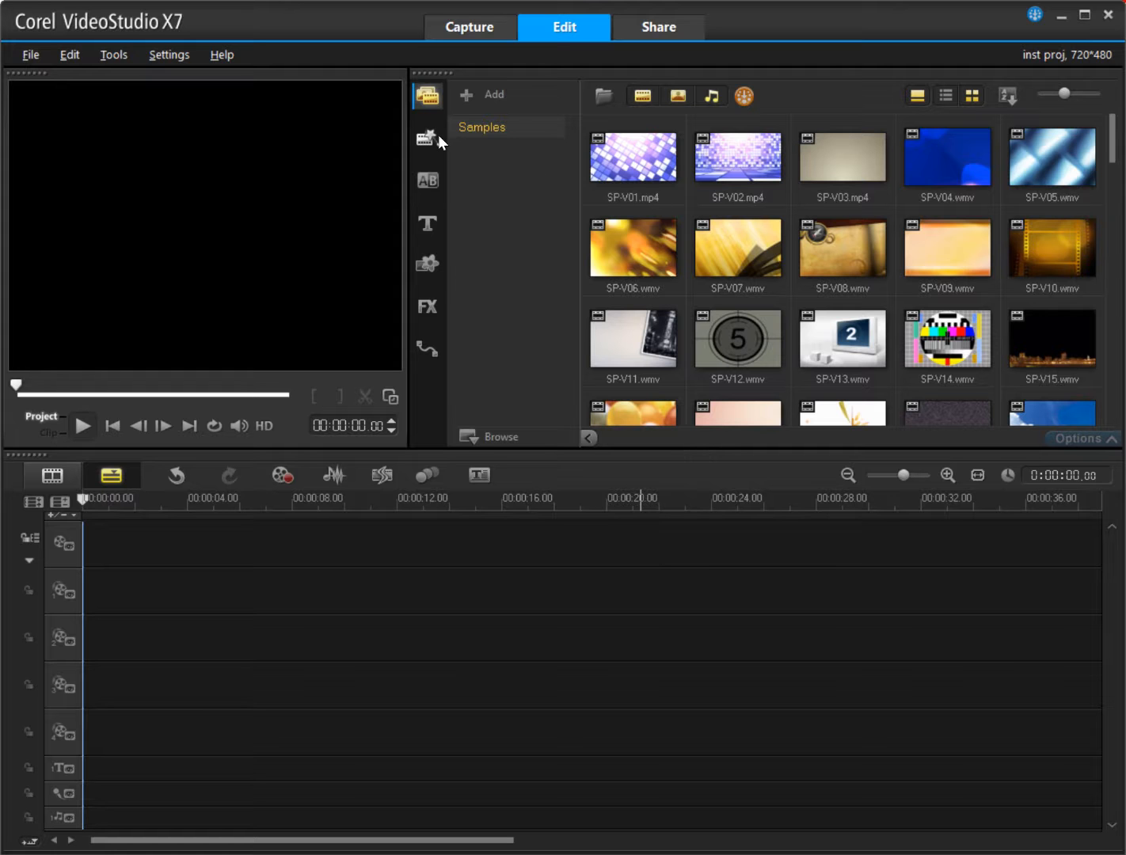
# Show the Beginning templates of the Instant Project library and briefly preview template IP-B10
pyautogui.click(440, 176)
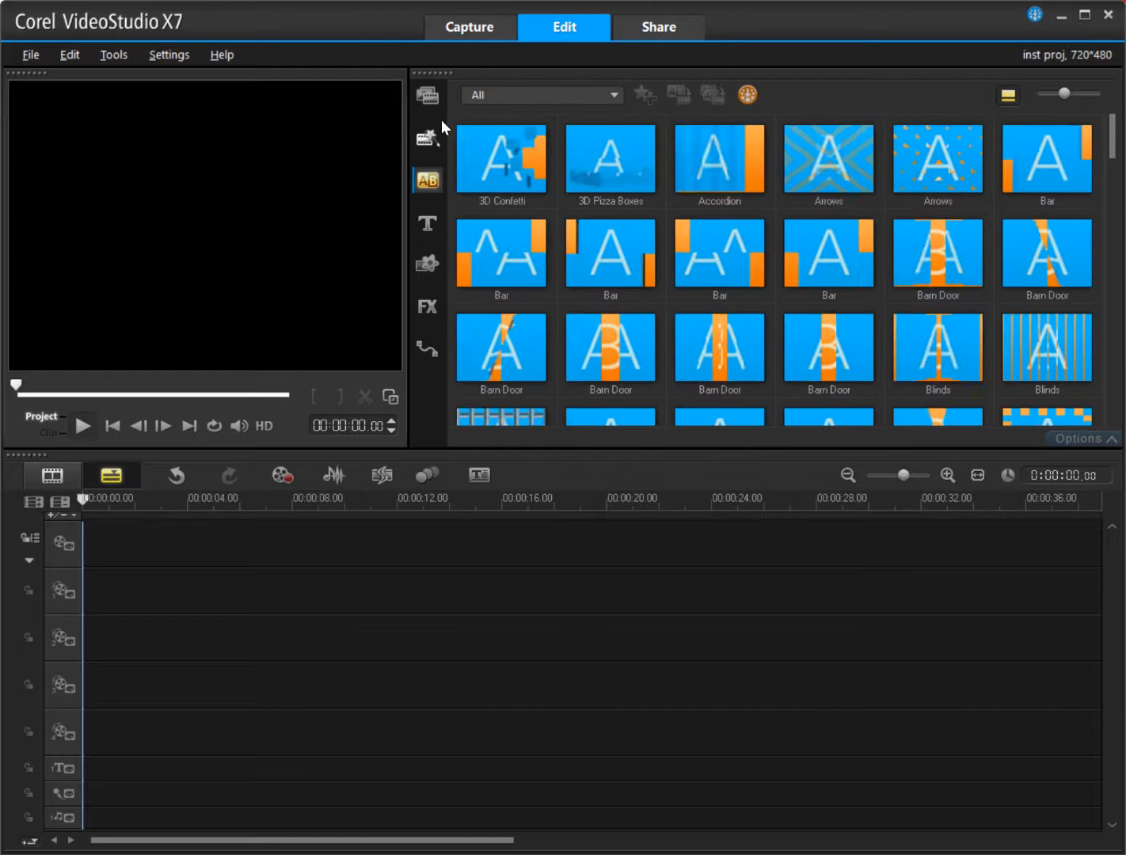
pyautogui.click(428, 142)
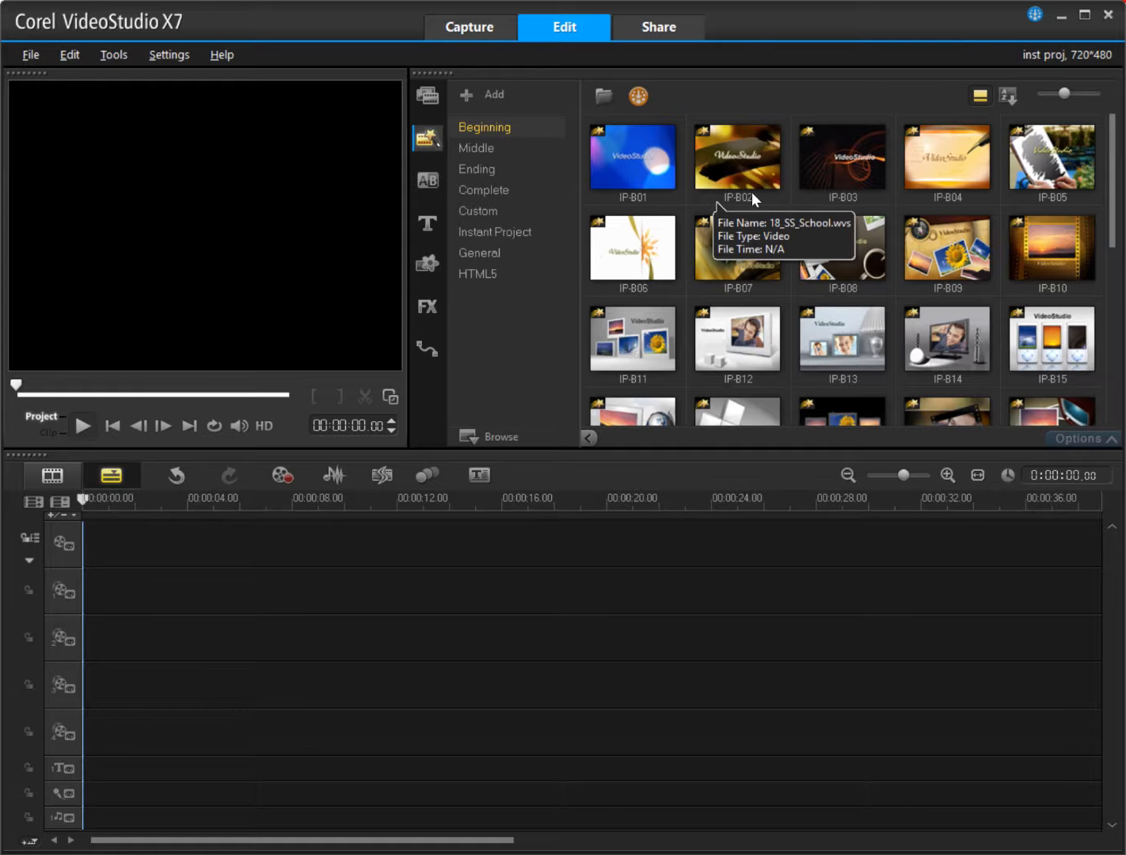
pyautogui.click(1051, 249)
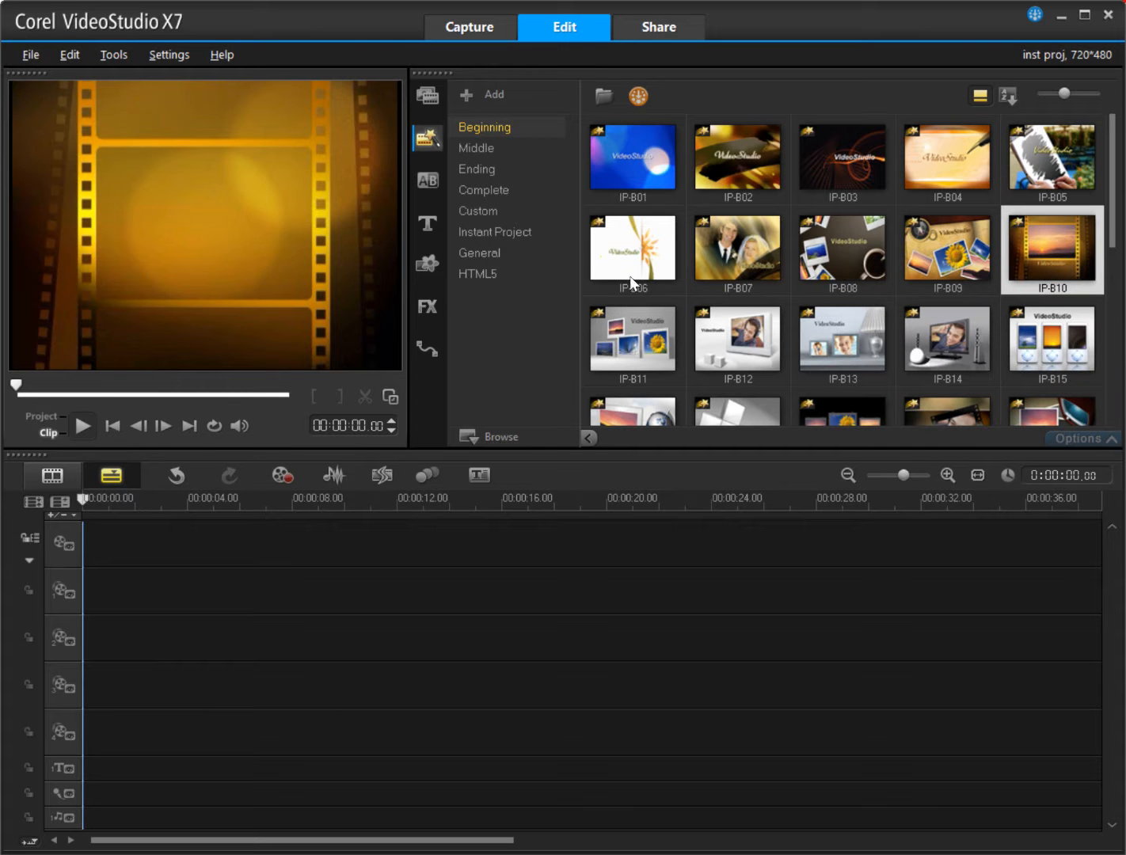
pyautogui.click(83, 426)
pyautogui.click(83, 426)
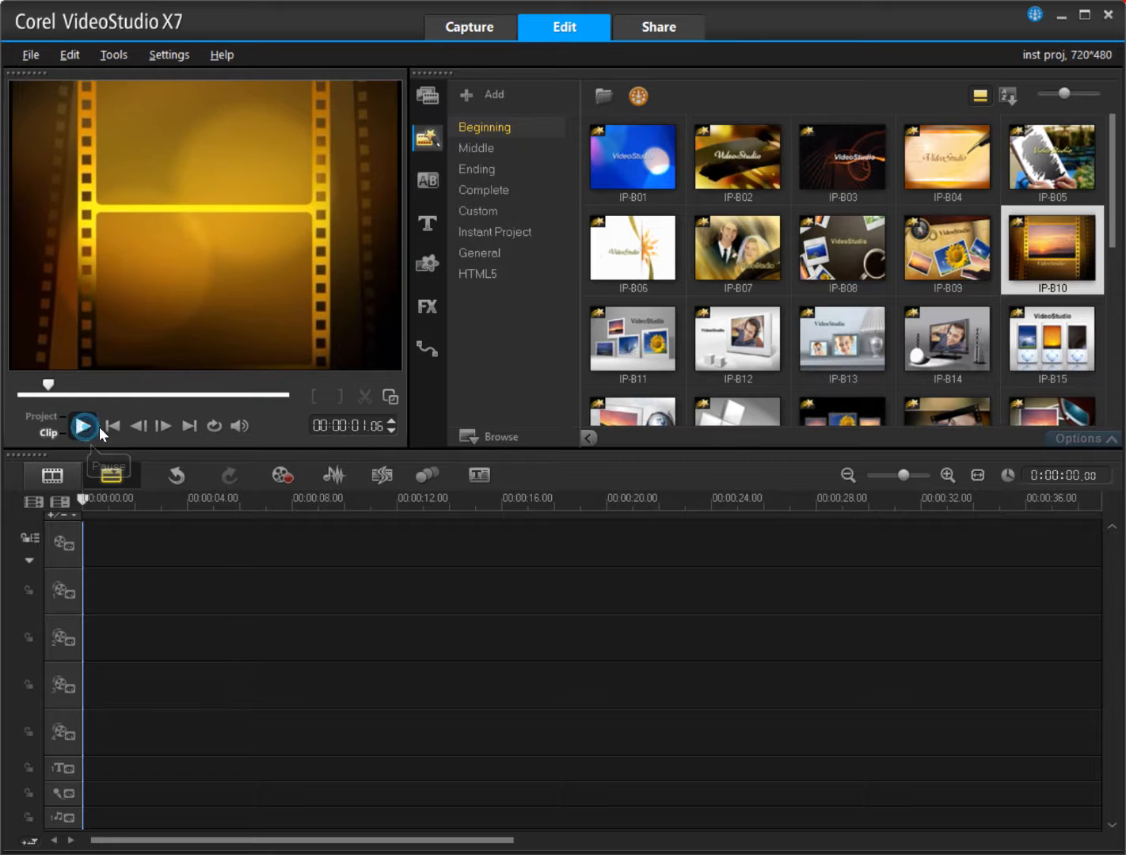
# Briefly preview the Beginning templates IP-B07 and IP-B03
pyautogui.click(718, 250)
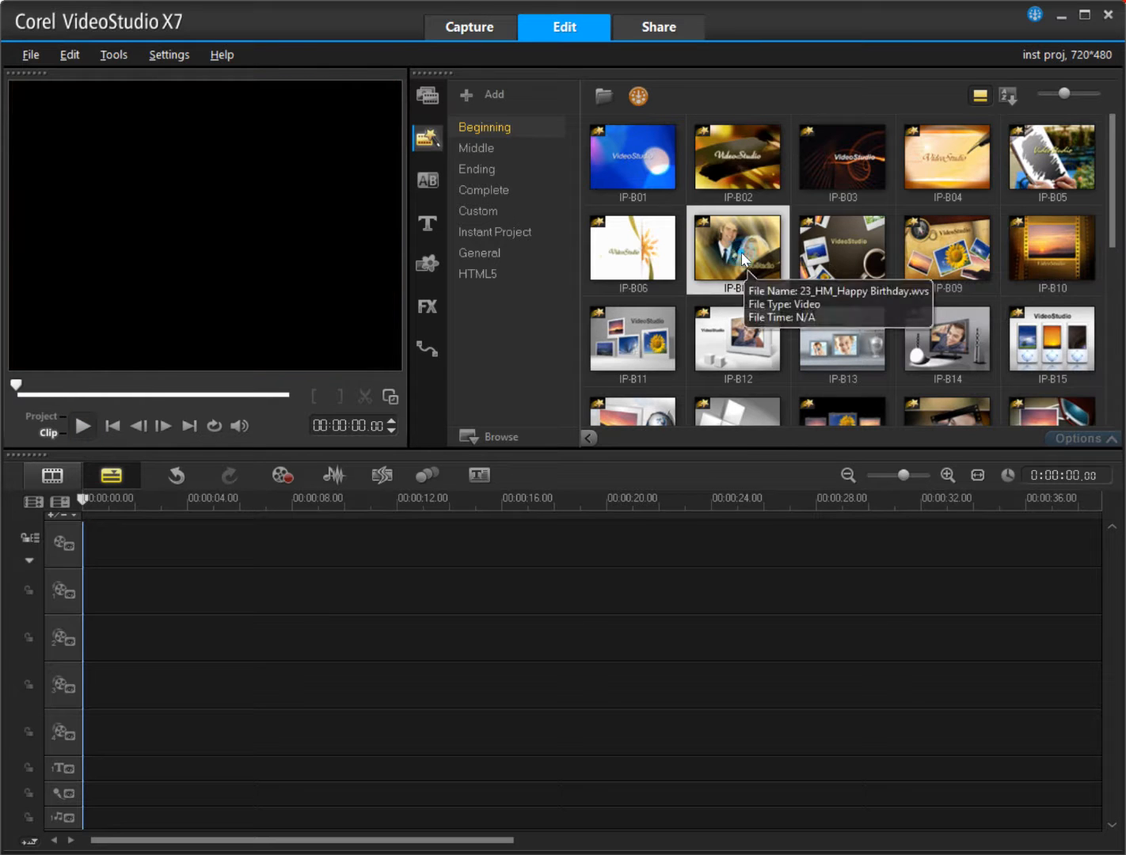
pyautogui.click(88, 423)
pyautogui.click(88, 422)
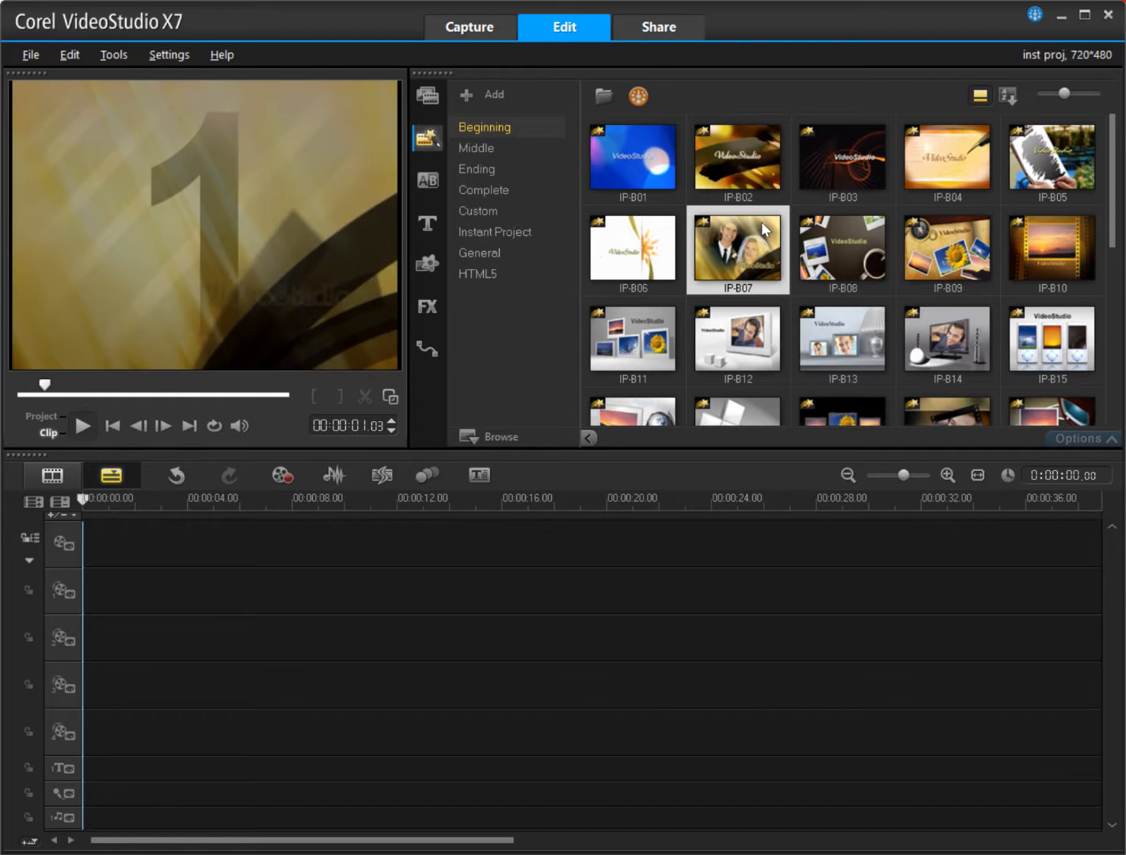
pyautogui.click(818, 172)
pyautogui.click(82, 428)
pyautogui.click(80, 427)
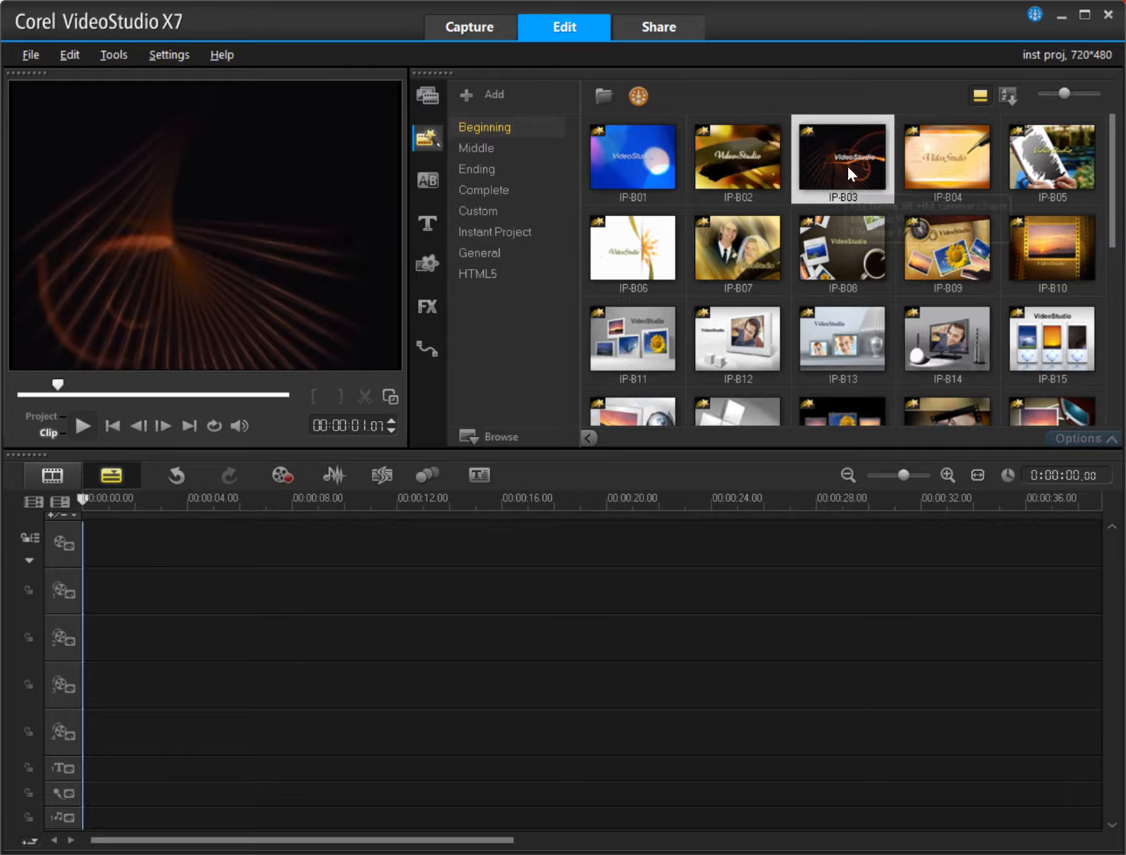
# Add the Beginning template IP-B03 at the start of the empty timeline and show the Middle templates
pyautogui.moveTo(847, 174); pyautogui.dragTo(340, 534)
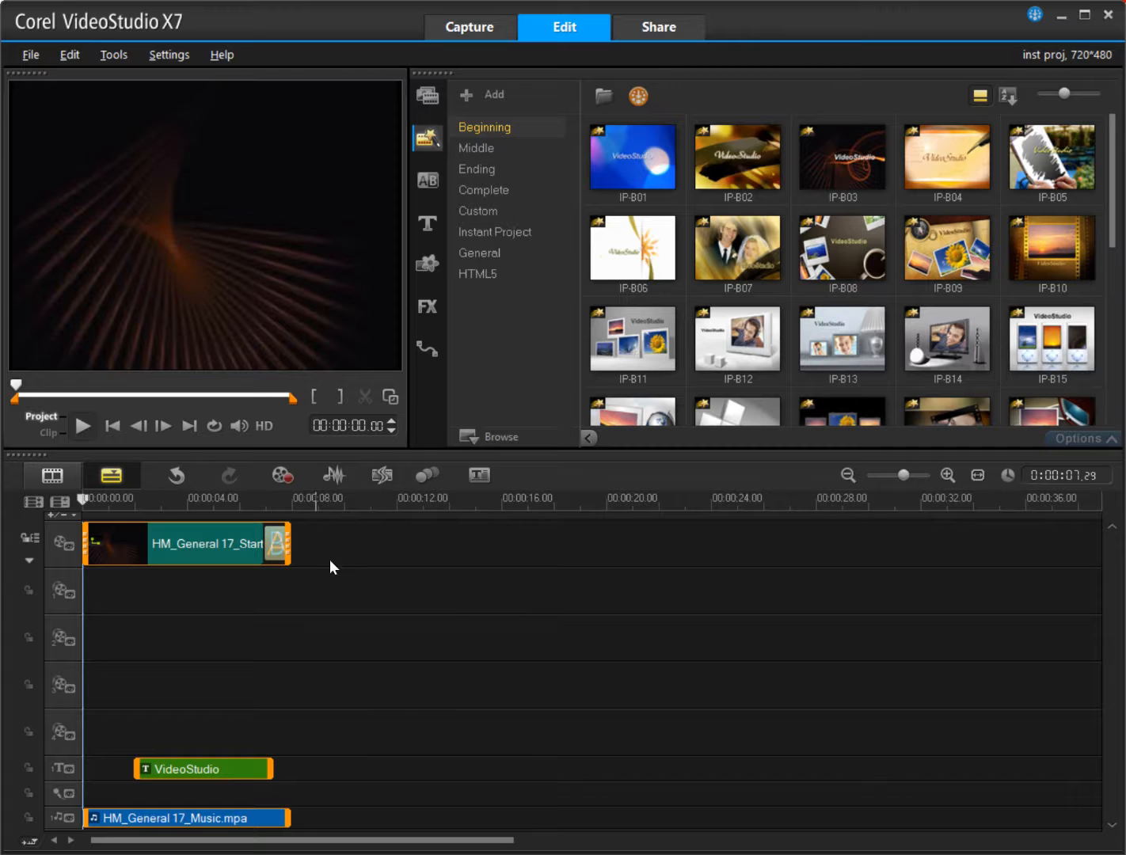
pyautogui.click(490, 155)
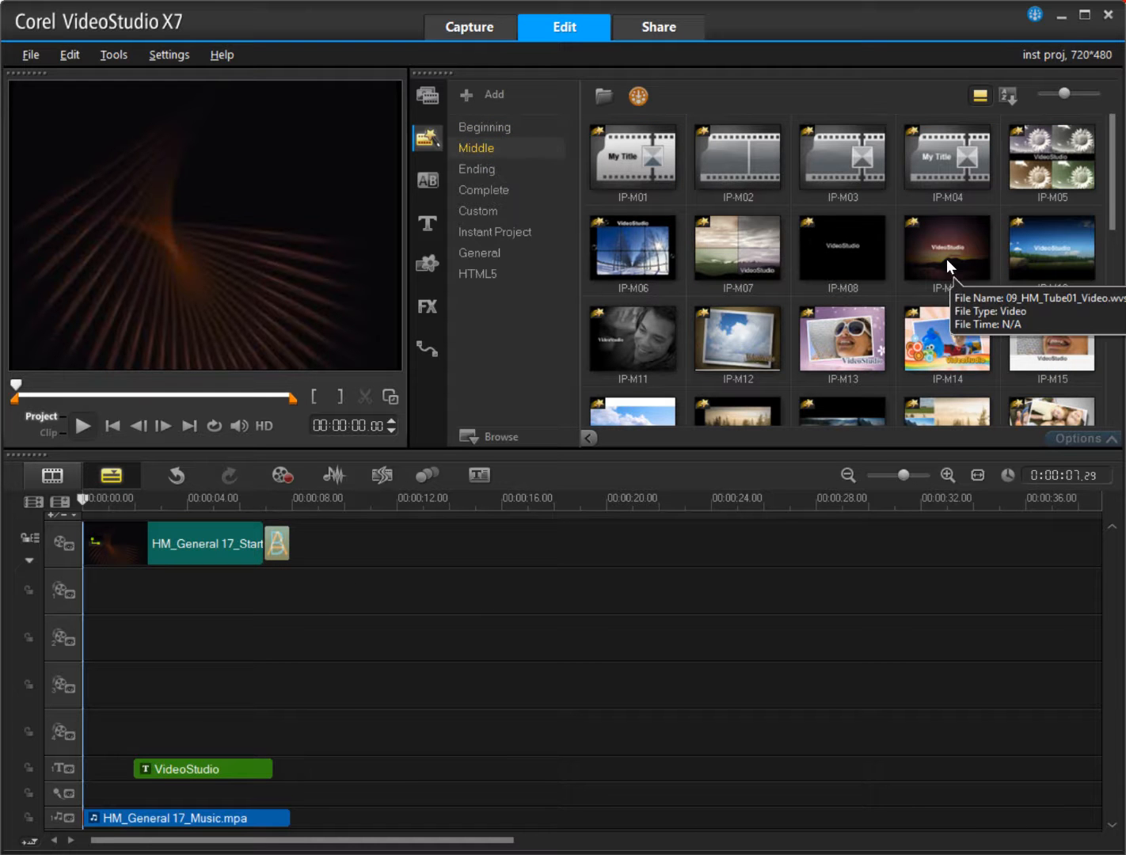
# Preview the Middle template IP-M06 and add it to the timeline after the opening template
pyautogui.click(938, 233)
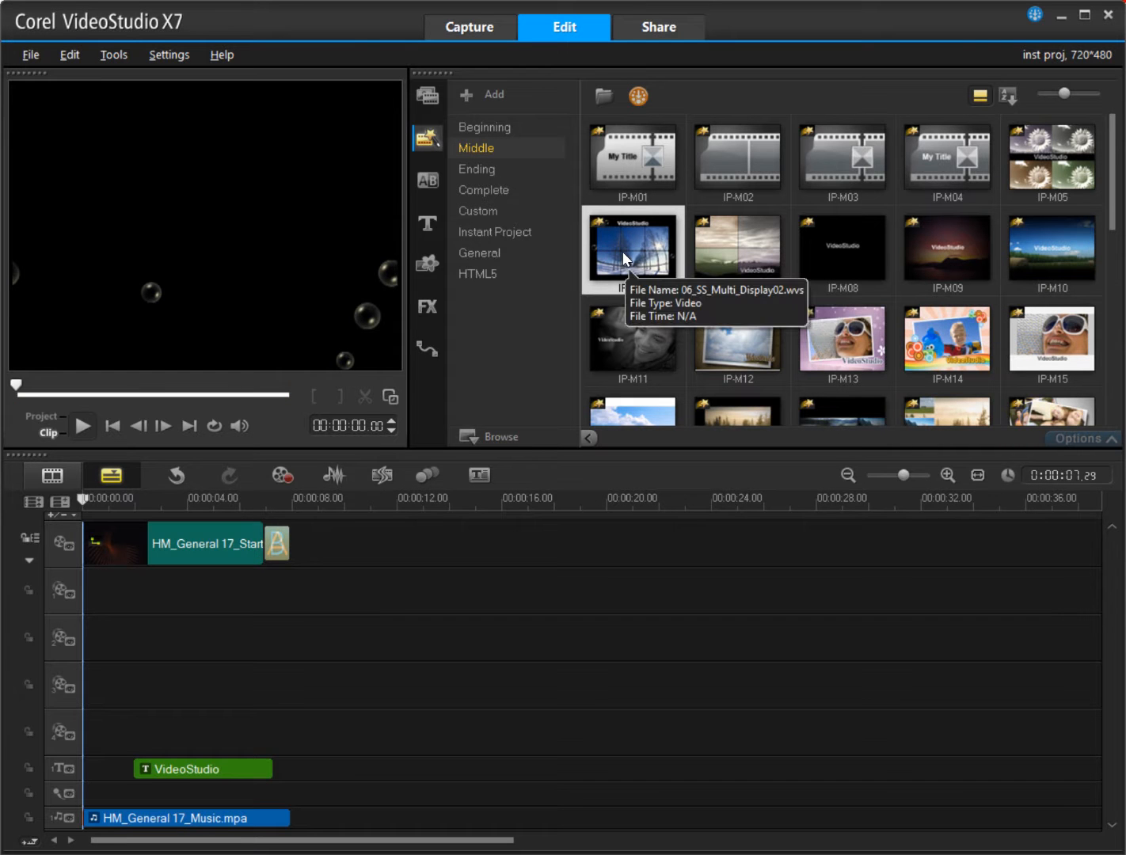
pyautogui.click(83, 426)
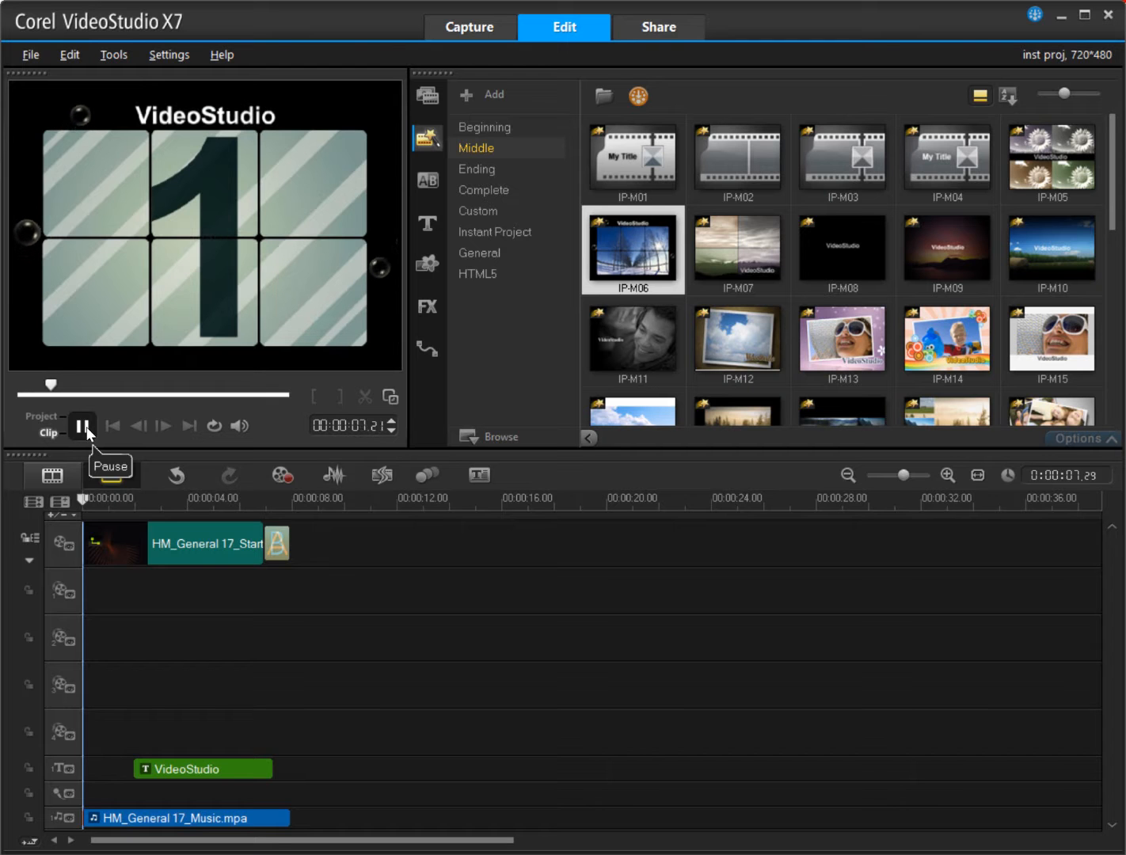
pyautogui.click(138, 393)
pyautogui.click(203, 390)
pyautogui.click(243, 390)
pyautogui.click(282, 390)
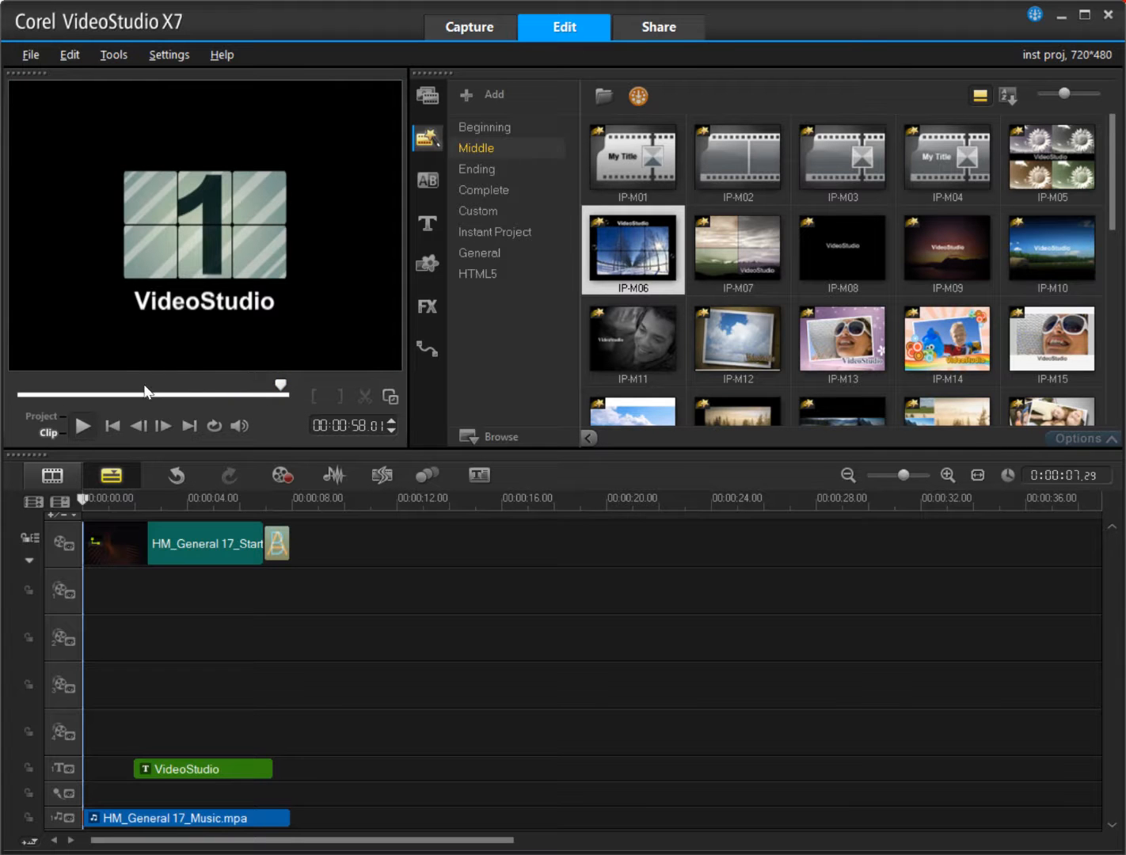
pyautogui.moveTo(615, 324); pyautogui.dragTo(636, 593)
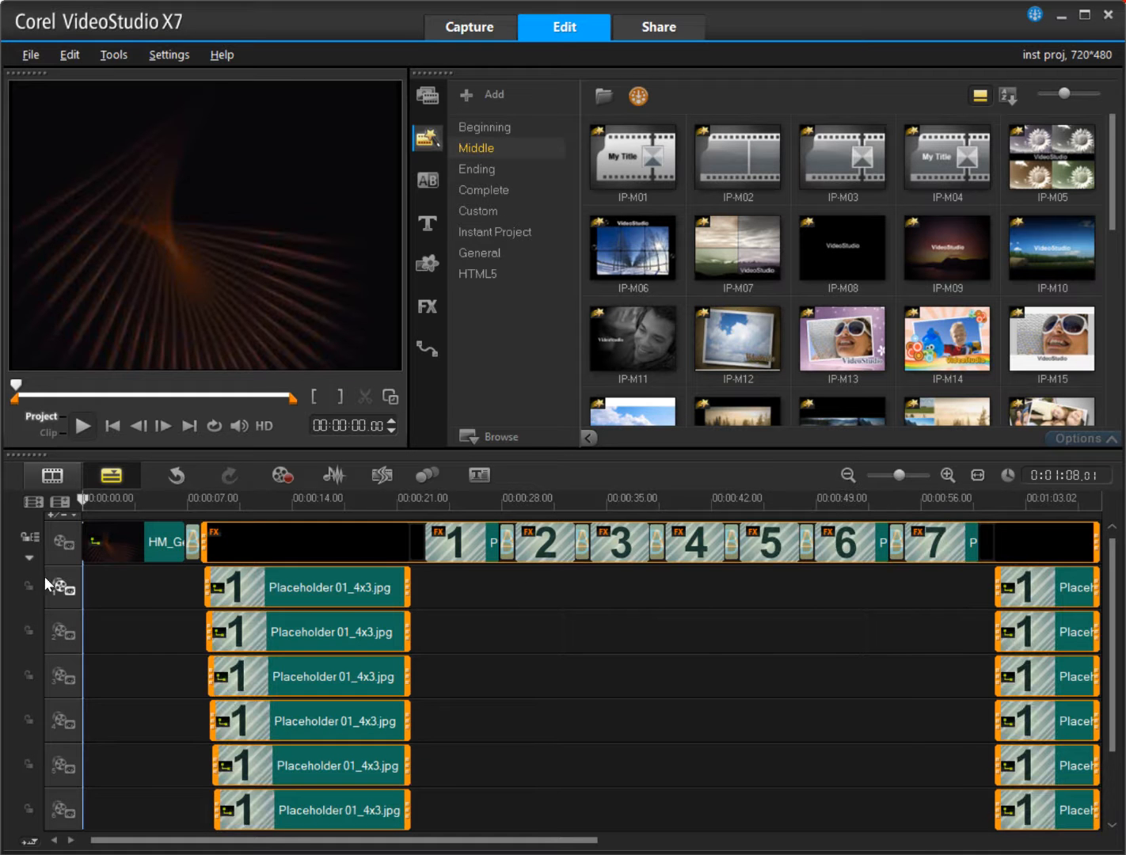
# Enable ripple editing and turn it on for all six overlay tracks
pyautogui.click(34, 560)
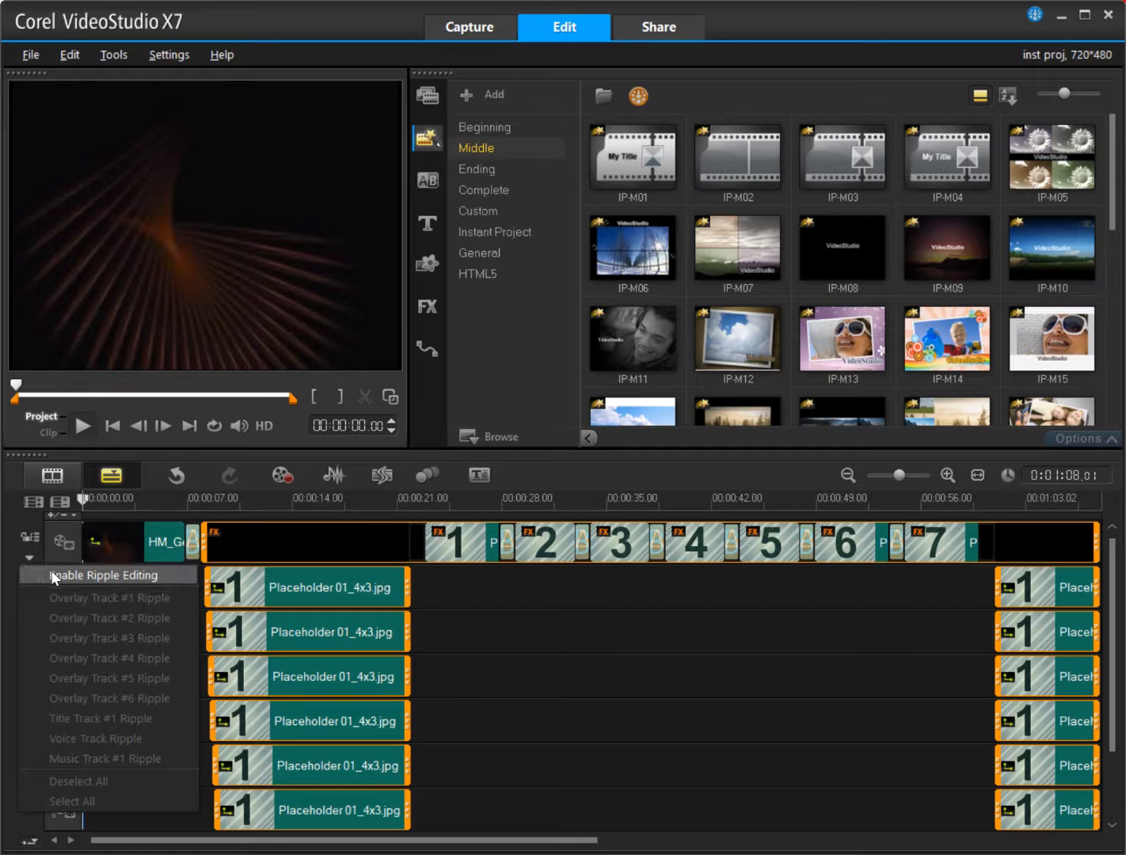
pyautogui.click(52, 571)
pyautogui.click(28, 587)
pyautogui.click(27, 631)
pyautogui.click(28, 676)
pyautogui.click(29, 720)
pyautogui.click(28, 764)
pyautogui.click(29, 810)
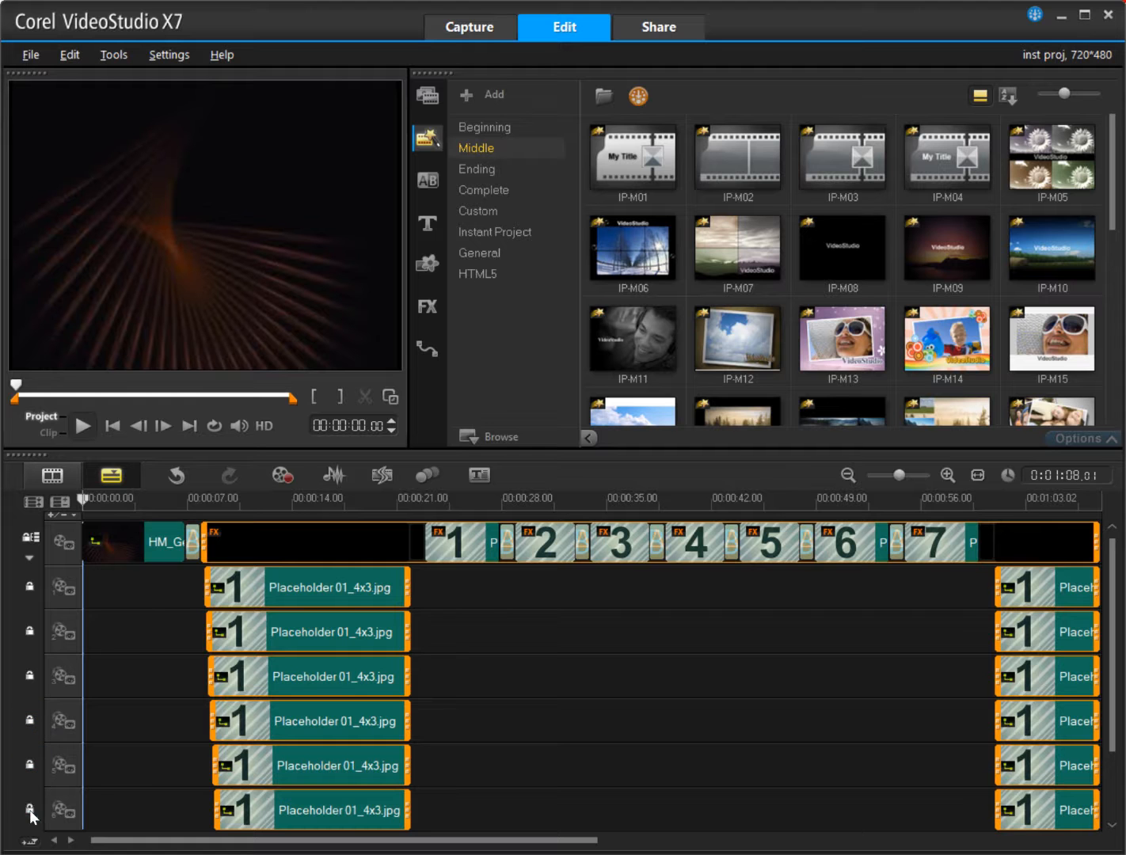
# Turn on ripple editing for the title, voice and music tracks as well
pyautogui.scroll(-2, 200, 711)
pyautogui.scroll(2, 199, 711)
pyautogui.moveTo(1113, 741); pyautogui.dragTo(1109, 799)
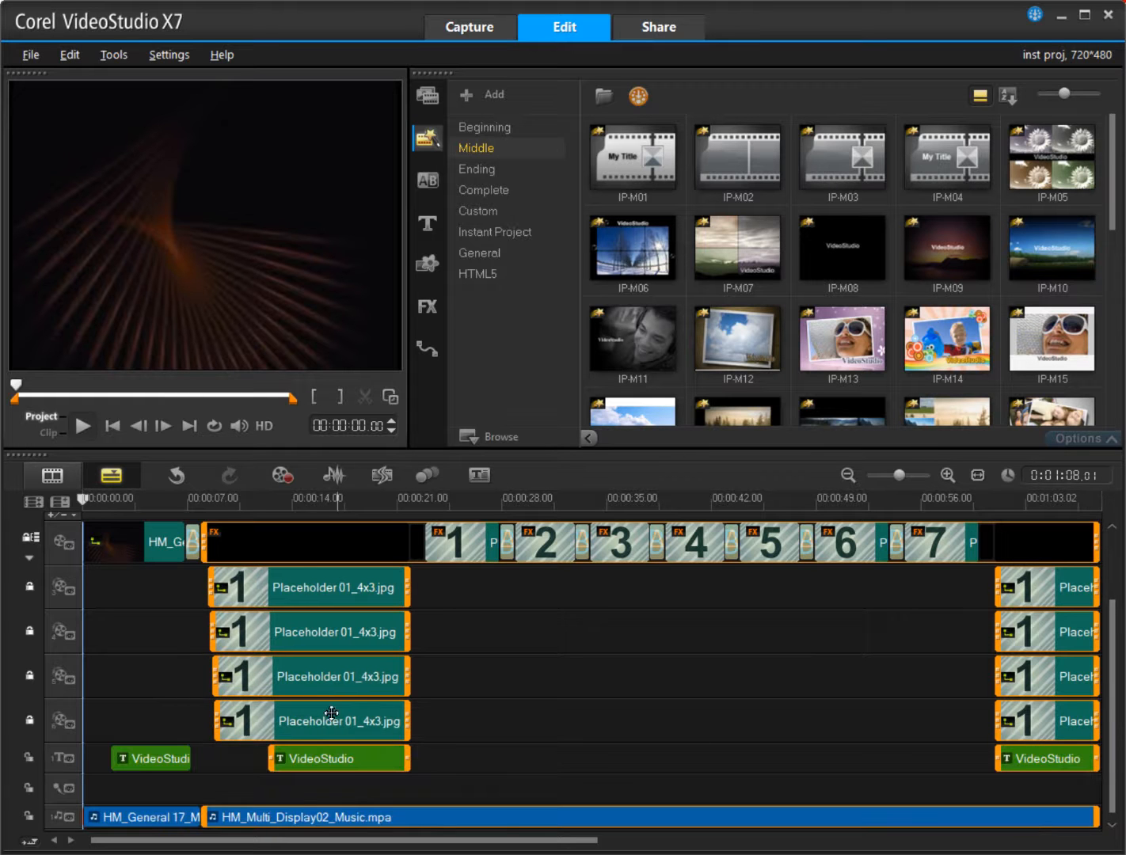
pyautogui.click(29, 757)
pyautogui.click(34, 787)
pyautogui.click(31, 814)
pyautogui.scroll(-3, 644, 737)
pyautogui.scroll(3, 646, 732)
# Review the General, Edit, Capture, Performance and UI Layout preferences, and close them without changing anything
pyautogui.click(167, 57)
pyautogui.click(184, 81)
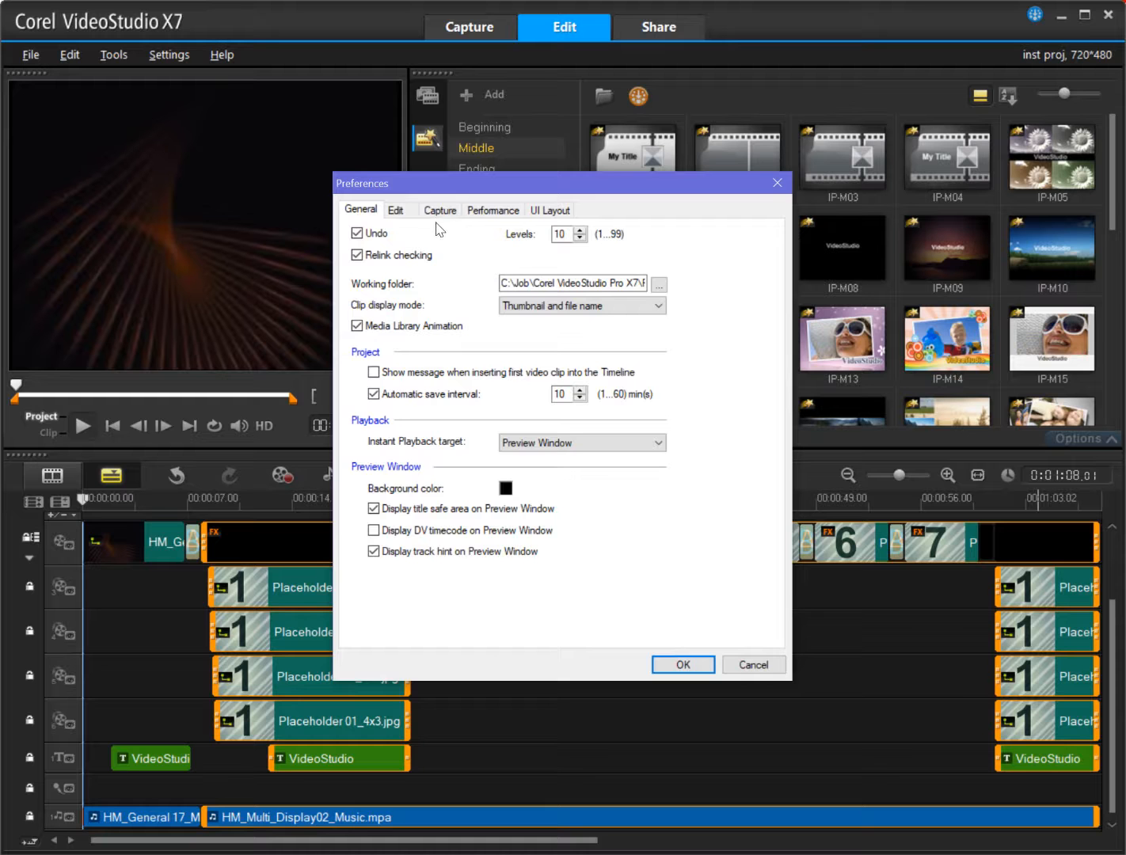
pyautogui.click(398, 209)
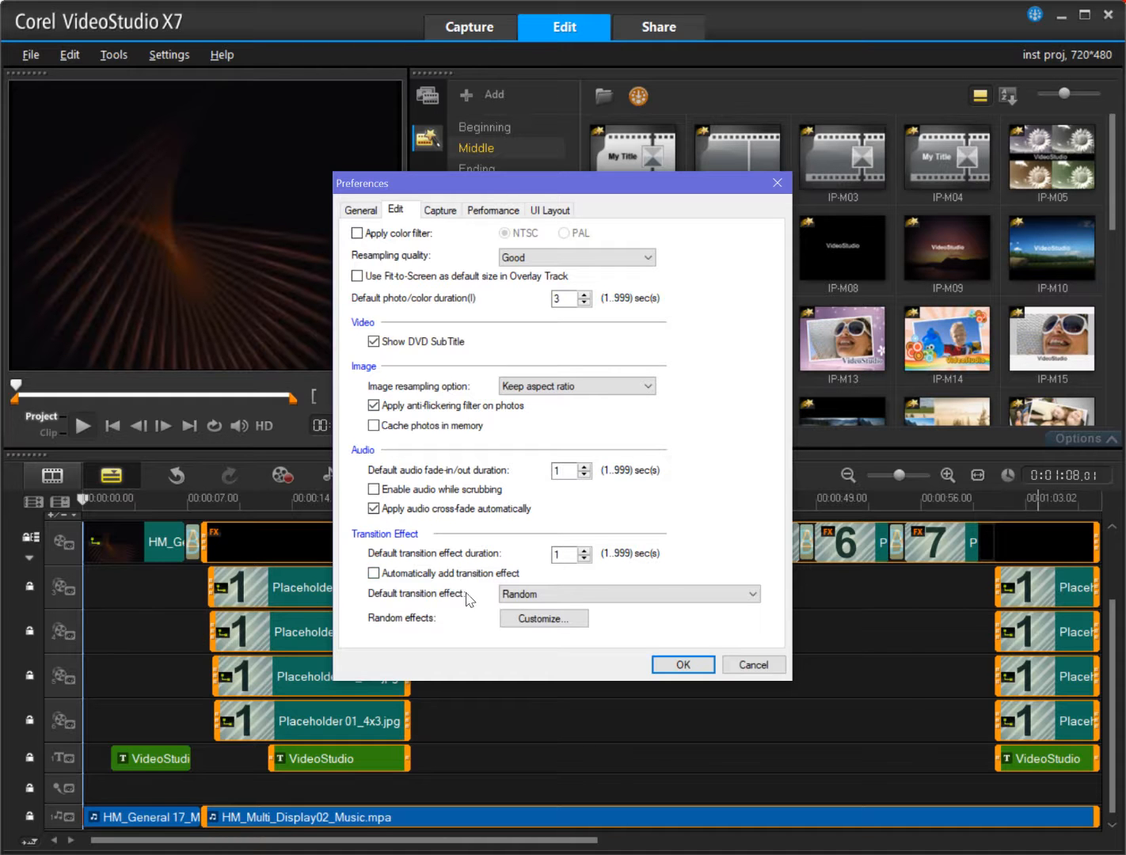
pyautogui.click(439, 209)
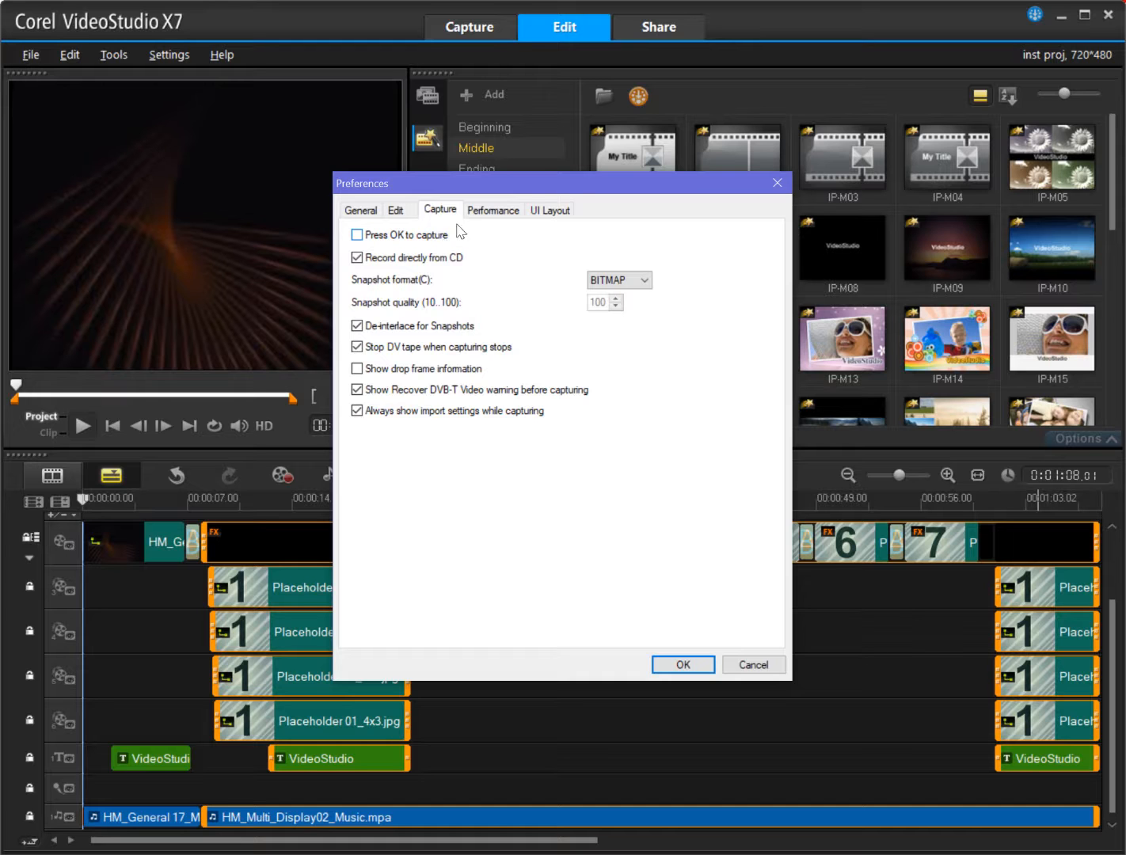
pyautogui.click(490, 212)
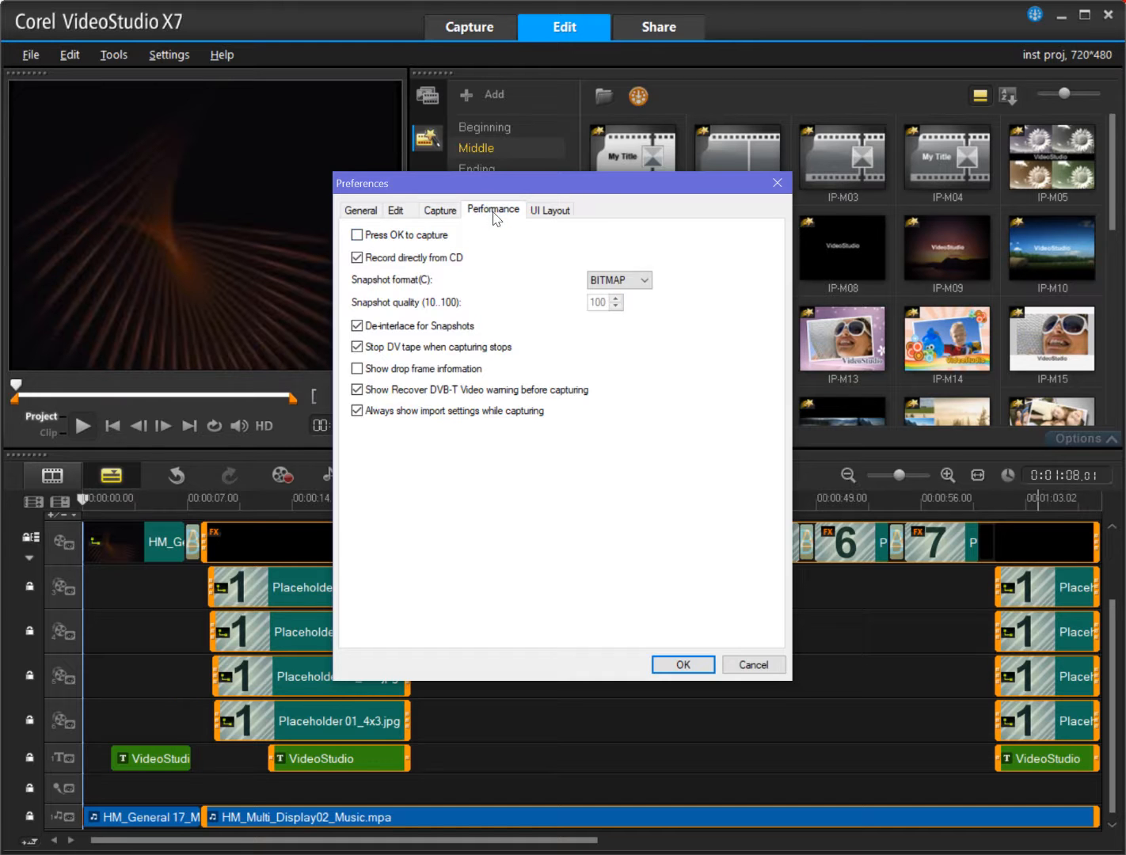
pyautogui.click(551, 212)
pyautogui.click(397, 209)
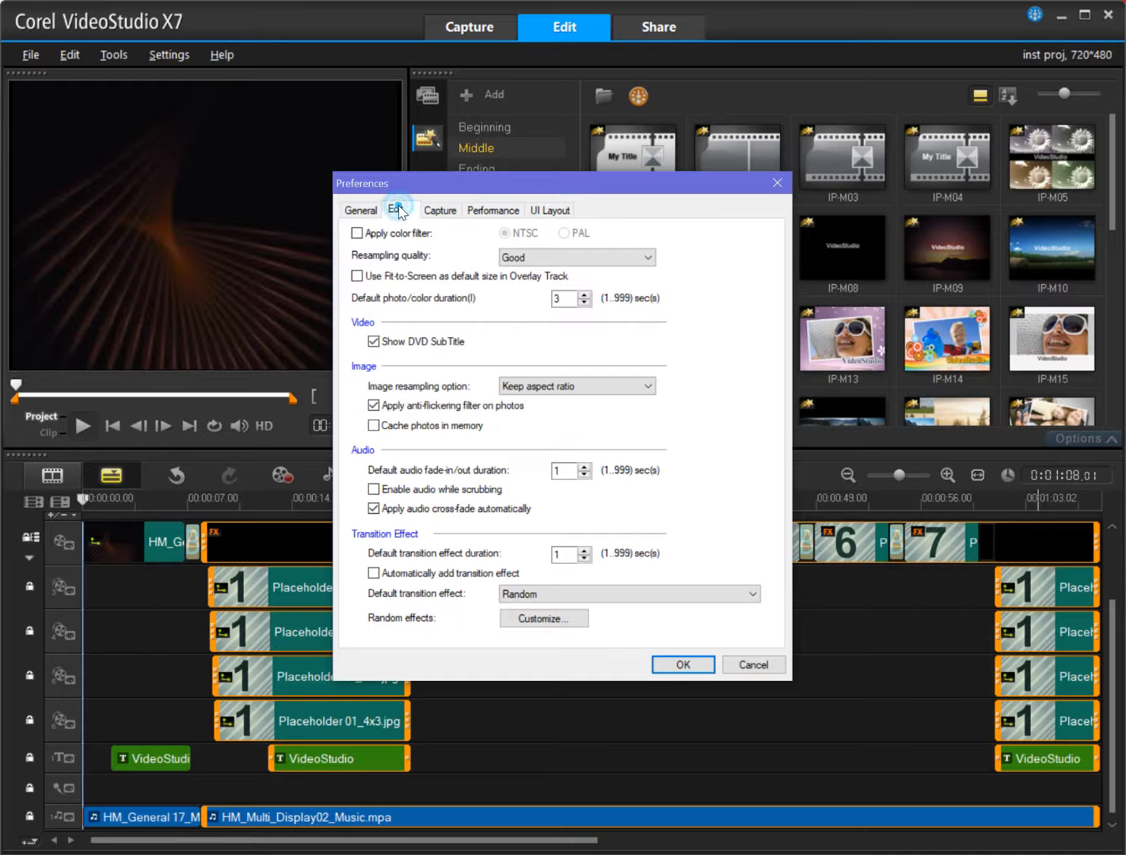
pyautogui.click(366, 212)
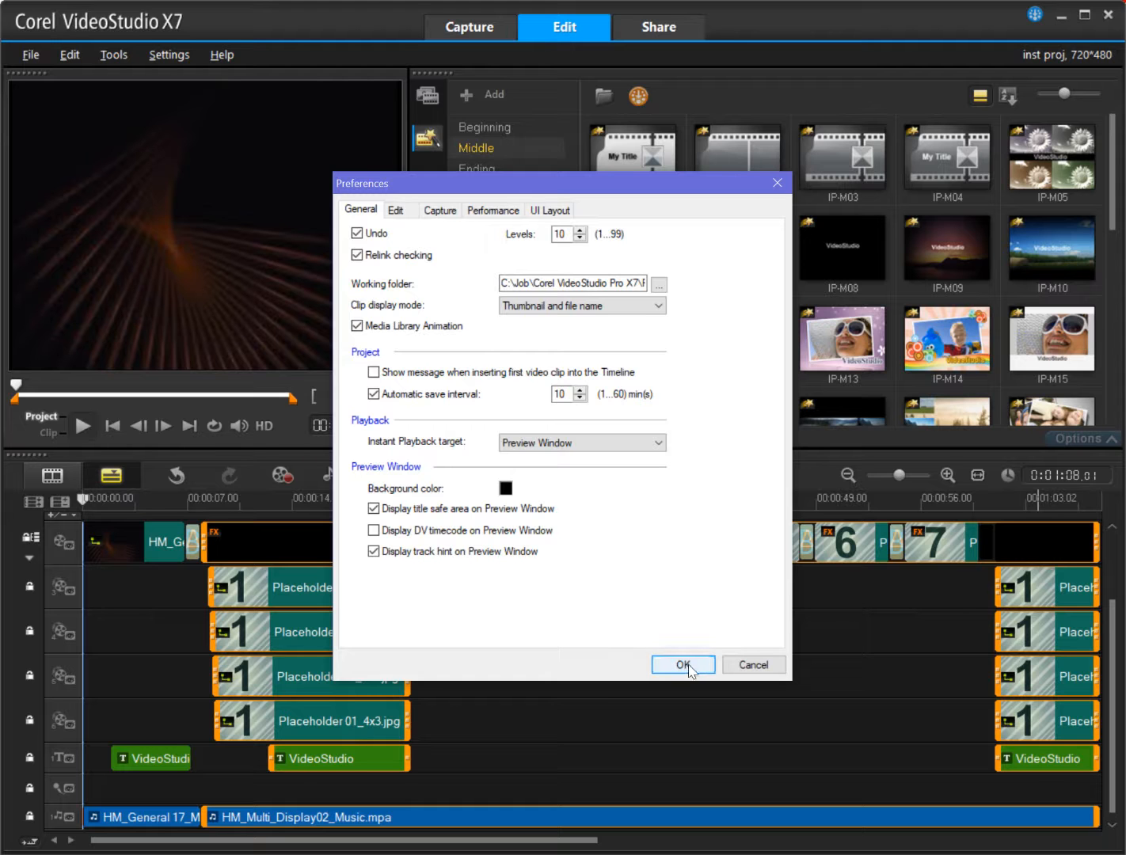
pyautogui.click(737, 670)
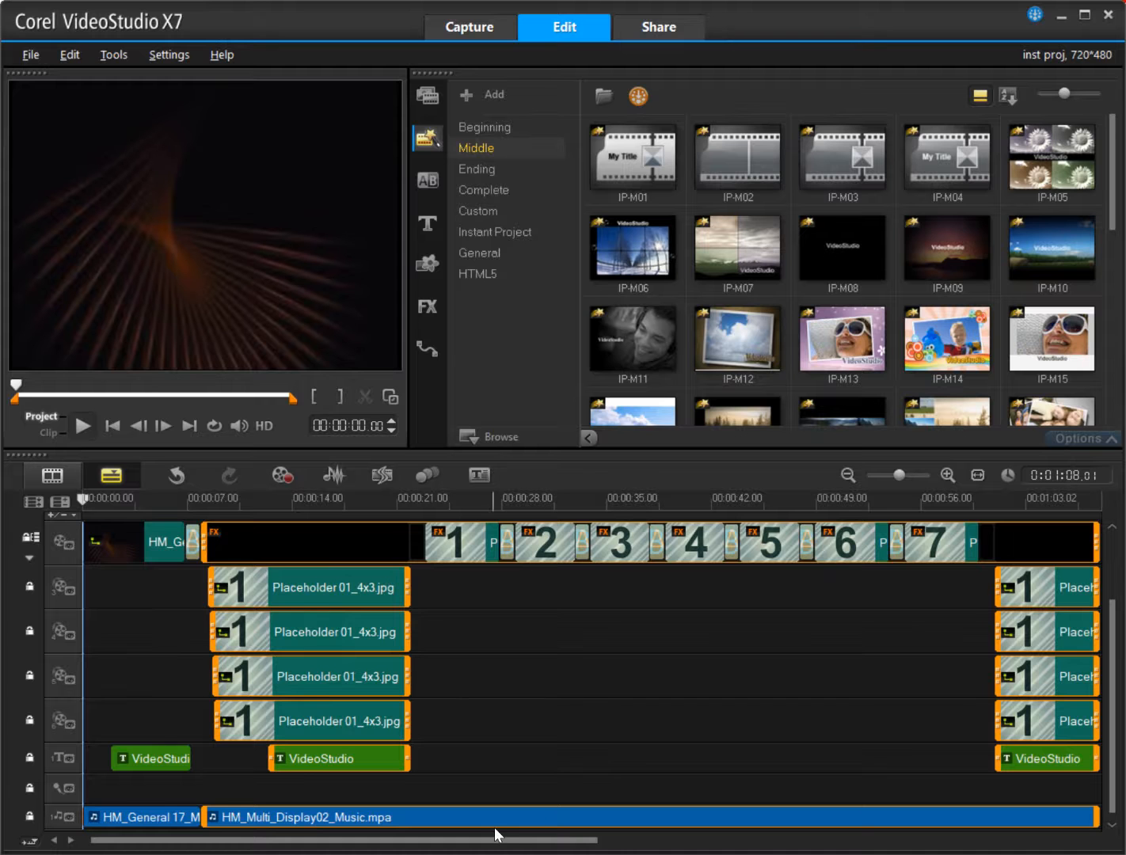
# Show the Ending templates and add IP-E03 at the end of the timeline
pyautogui.moveTo(475, 840); pyautogui.dragTo(567, 844)
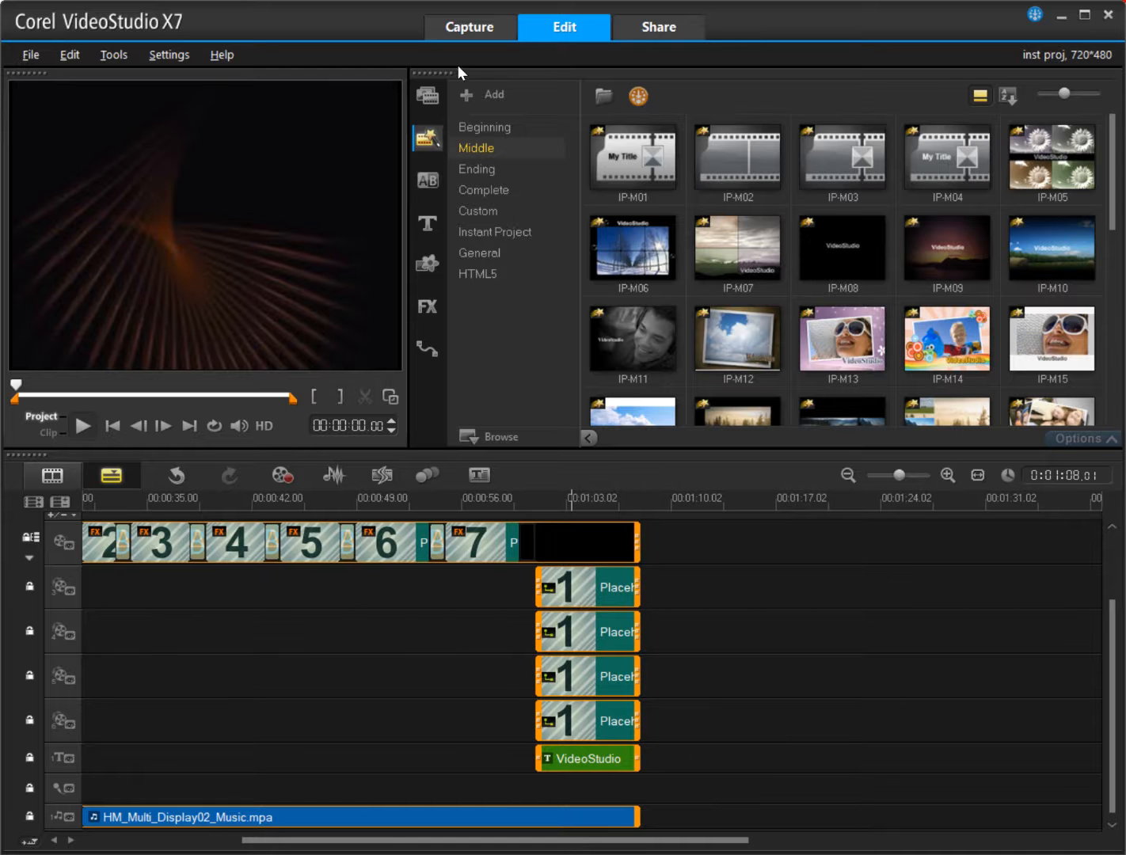
pyautogui.click(475, 164)
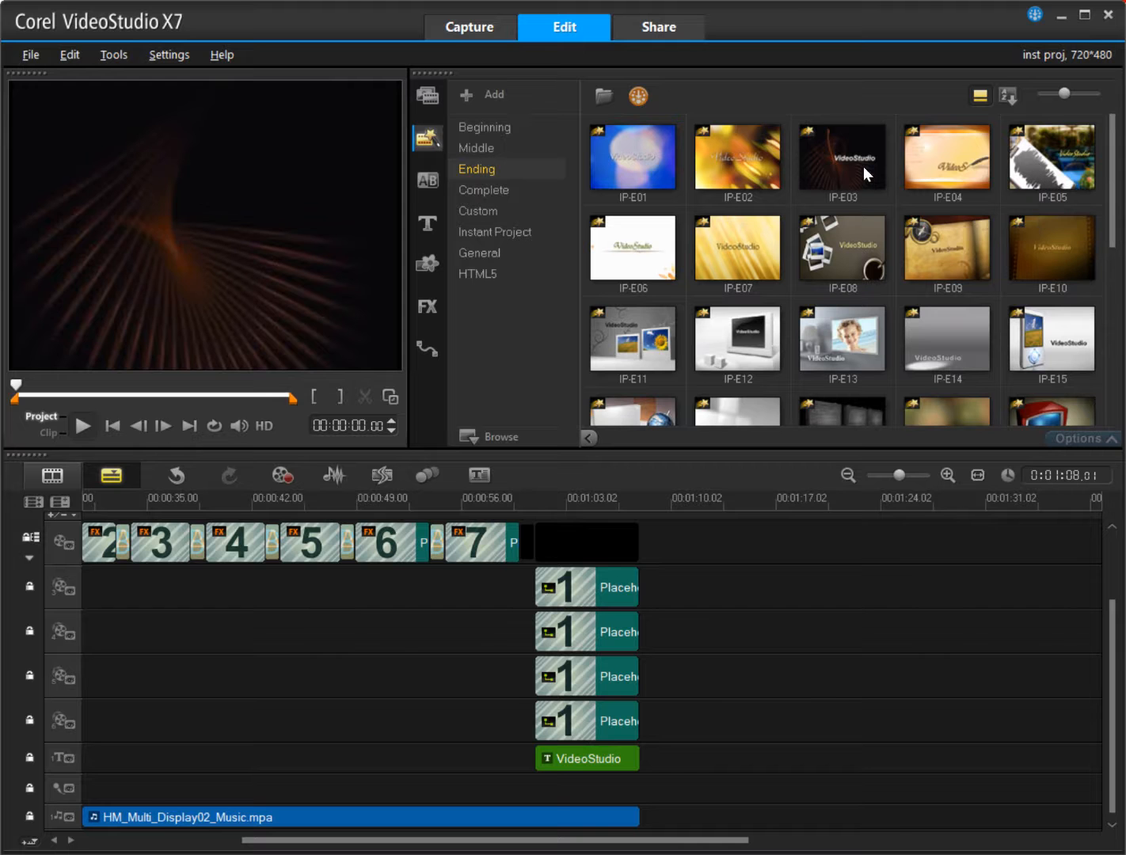
pyautogui.click(832, 167)
pyautogui.moveTo(833, 168); pyautogui.dragTo(980, 646)
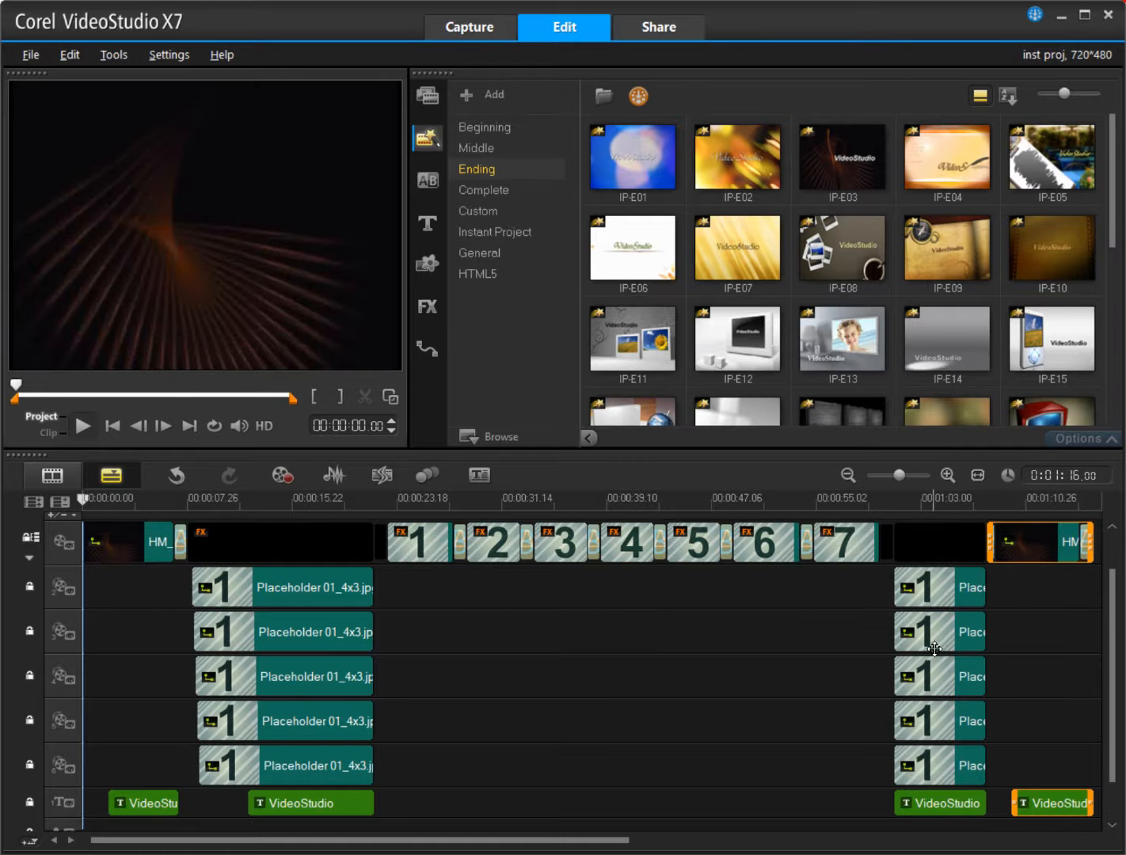
# Replace the VideoStudio title text in the ending template with a possessive first name followed by "Grip"
pyautogui.moveTo(987, 503); pyautogui.dragTo(1075, 511)
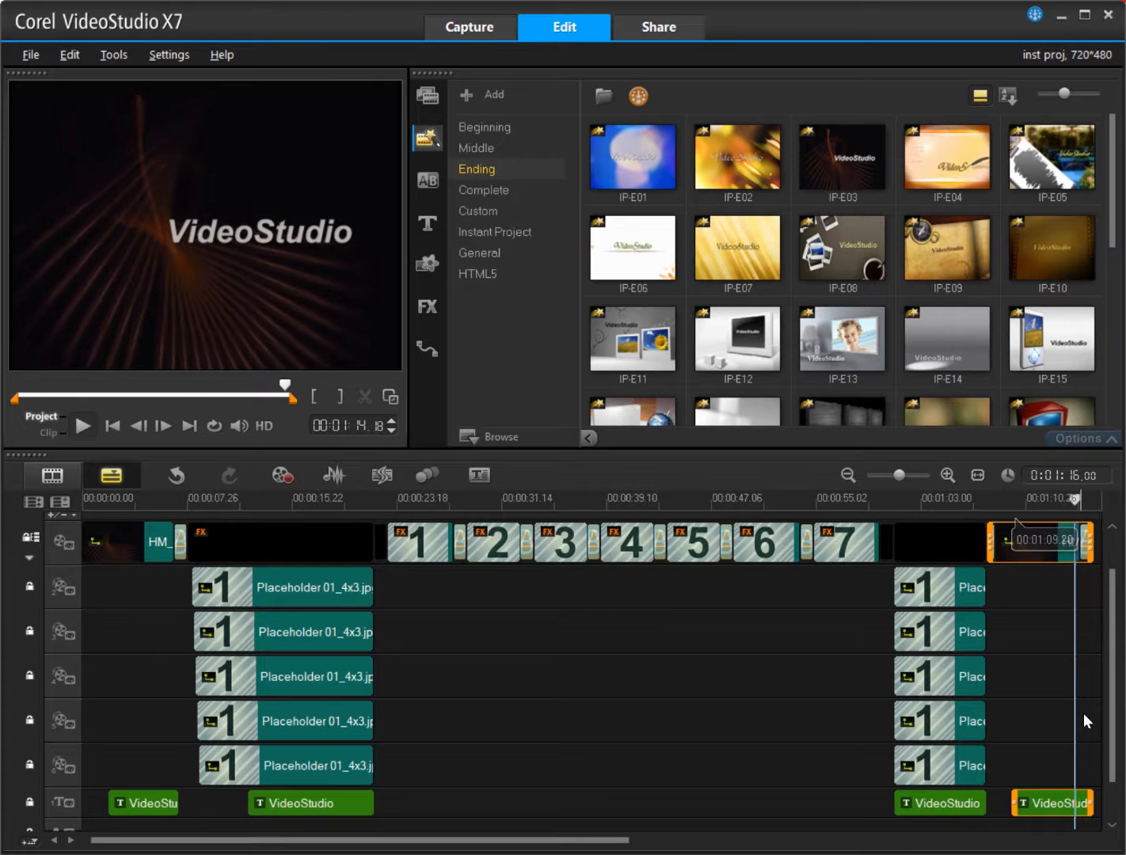
pyautogui.doubleClick(1026, 803)
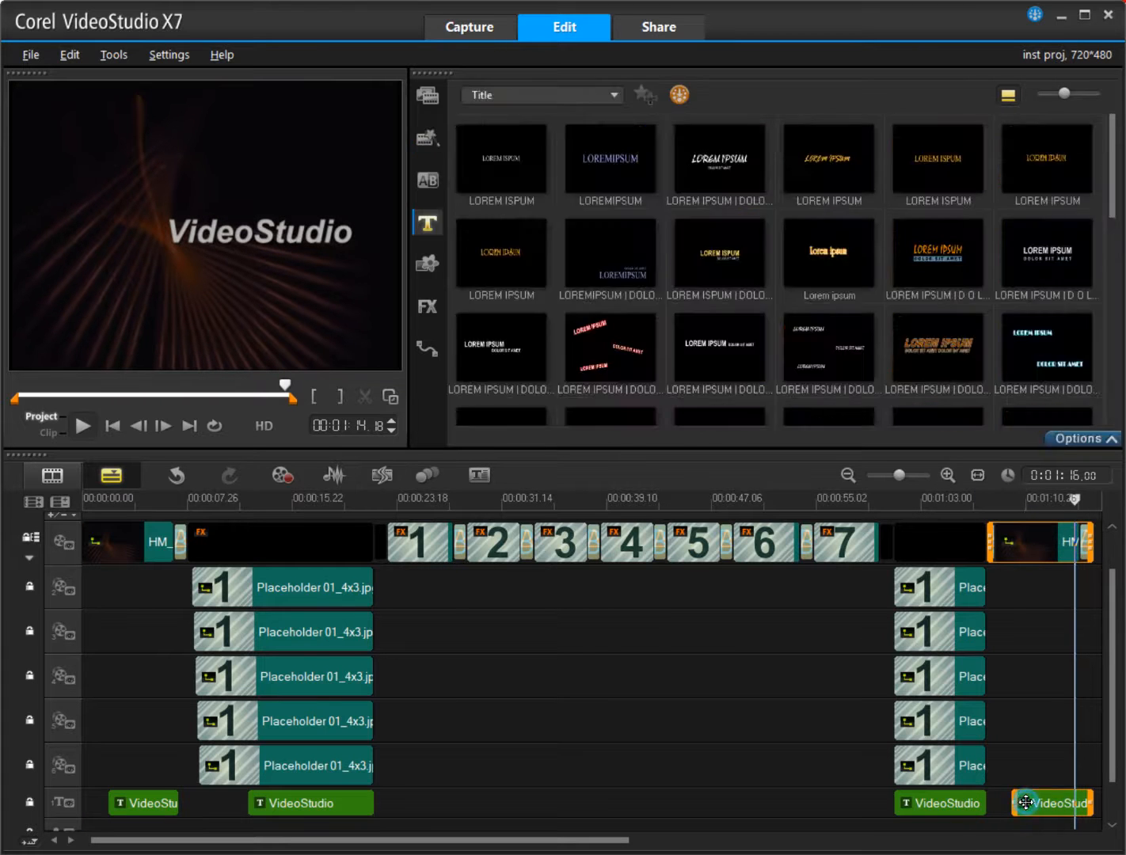
pyautogui.click(176, 232)
pyautogui.moveTo(187, 233); pyautogui.dragTo(285, 236)
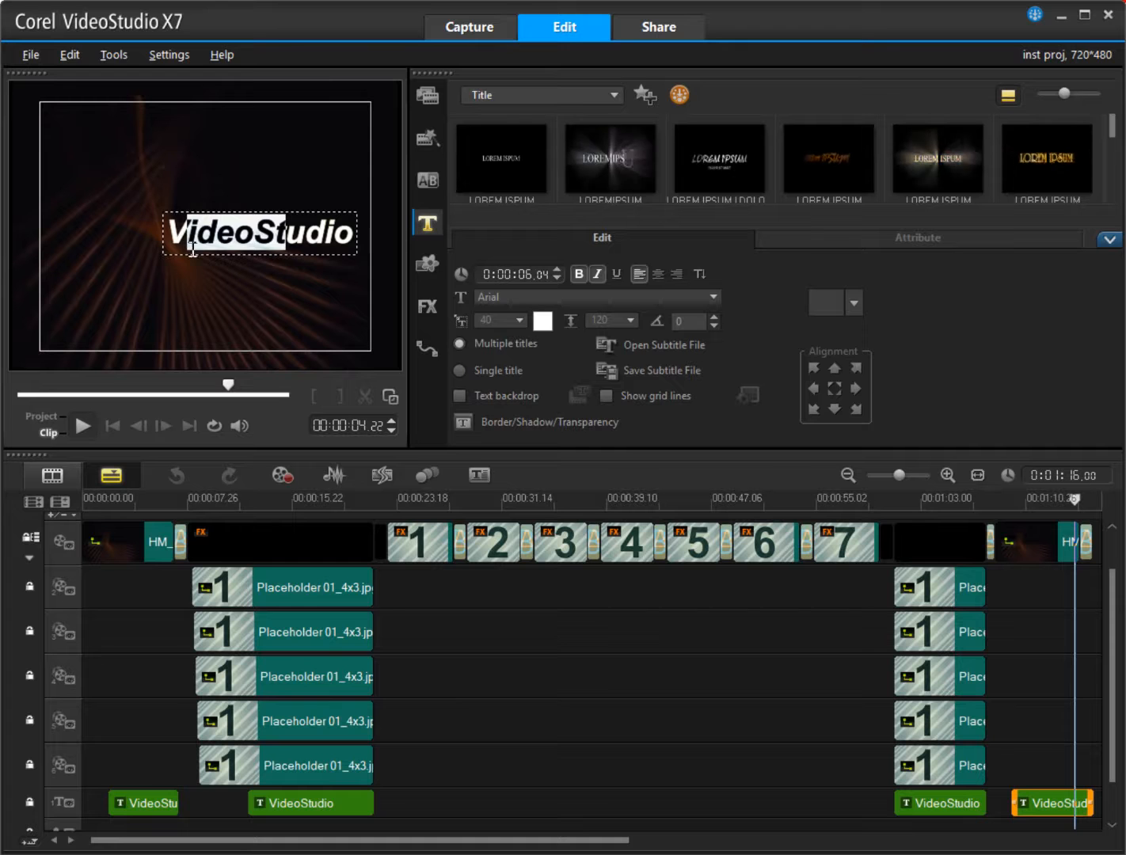
pyautogui.moveTo(167, 234); pyautogui.dragTo(358, 250)
pyautogui.write('Roberts')
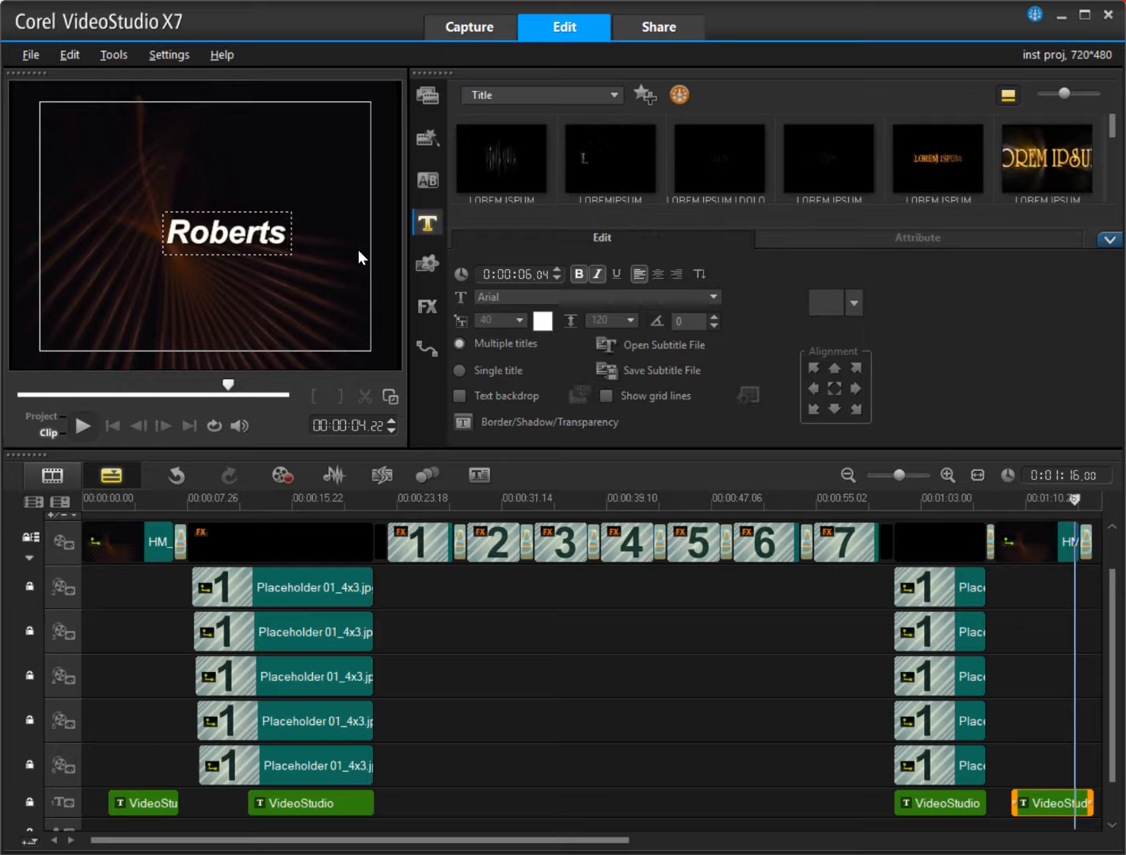
pyautogui.press('BackSpace')
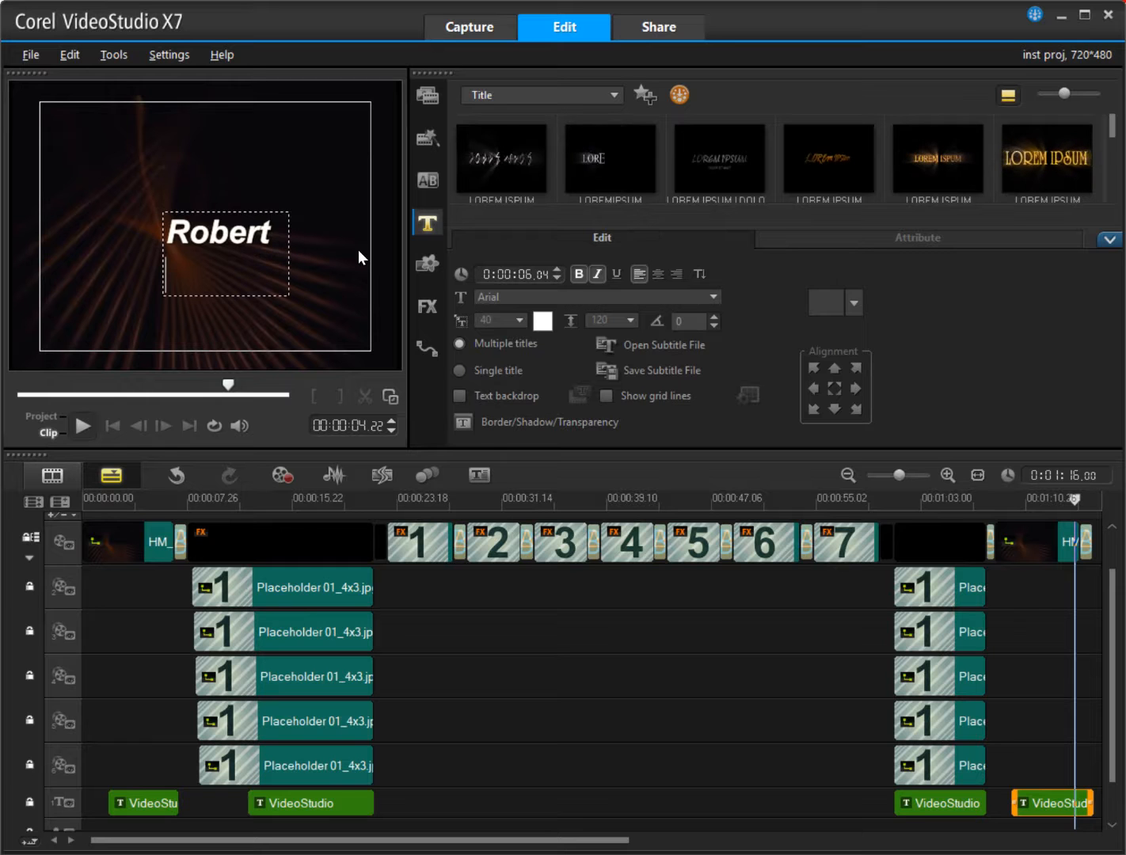
pyautogui.write("'s Grip")
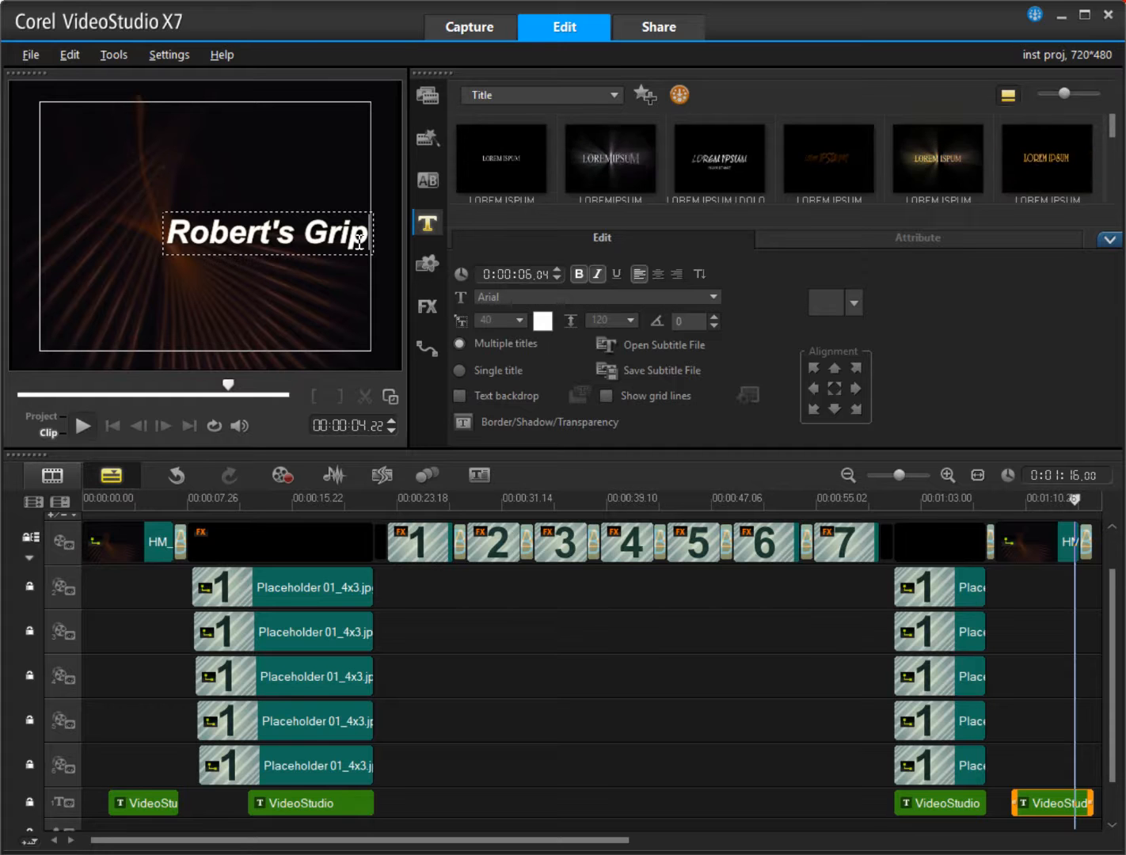
# Copy the ending title's text and paste it over the title text of the opening template
pyautogui.moveTo(367, 238); pyautogui.dragTo(94, 245)
pyautogui.hotkey('ctrl', 'c')
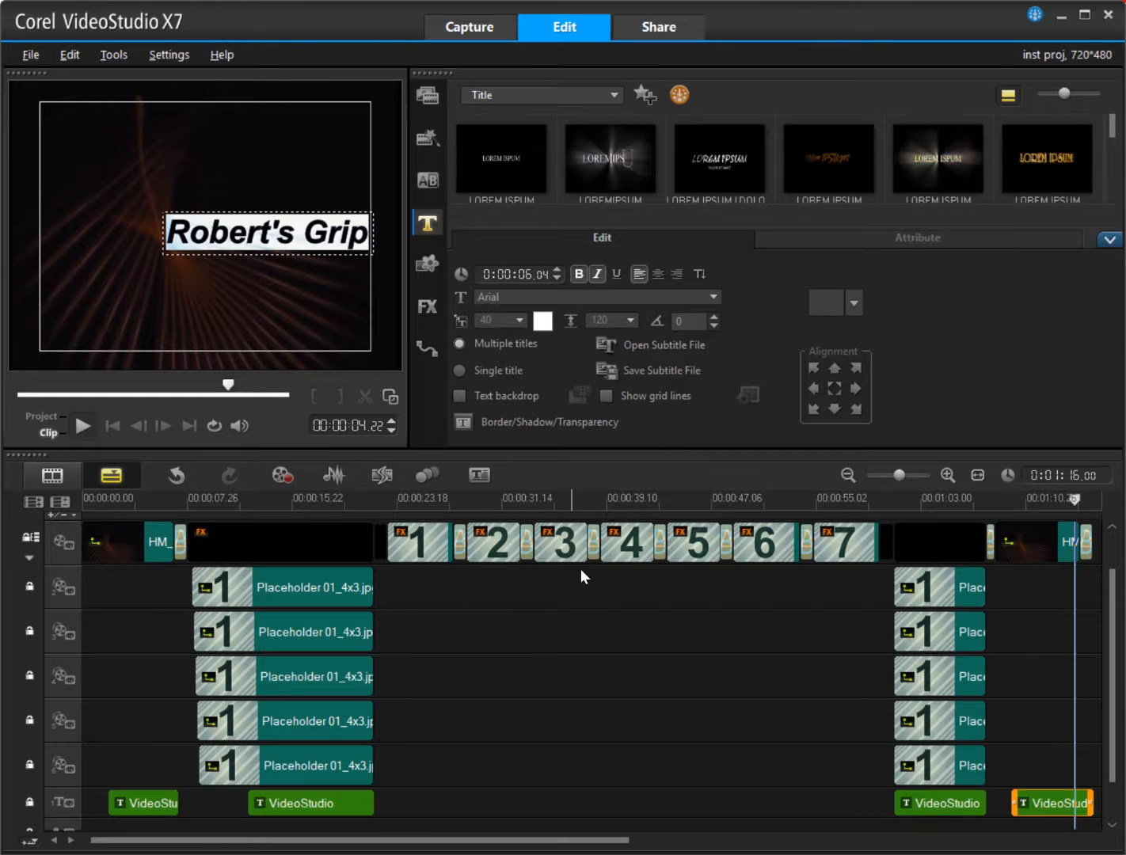
pyautogui.click(138, 803)
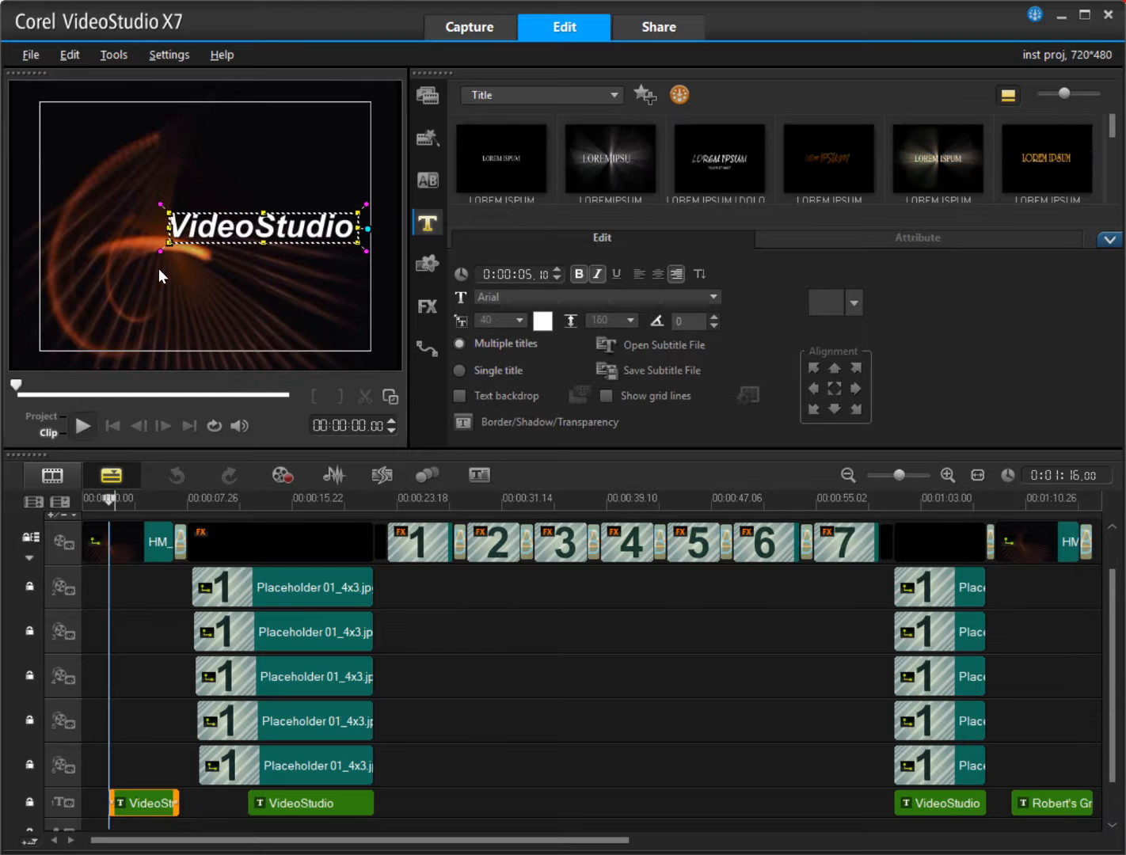
pyautogui.doubleClick(196, 228)
pyautogui.moveTo(186, 229); pyautogui.dragTo(154, 220)
pyautogui.hotkey('ctrl', 'v')
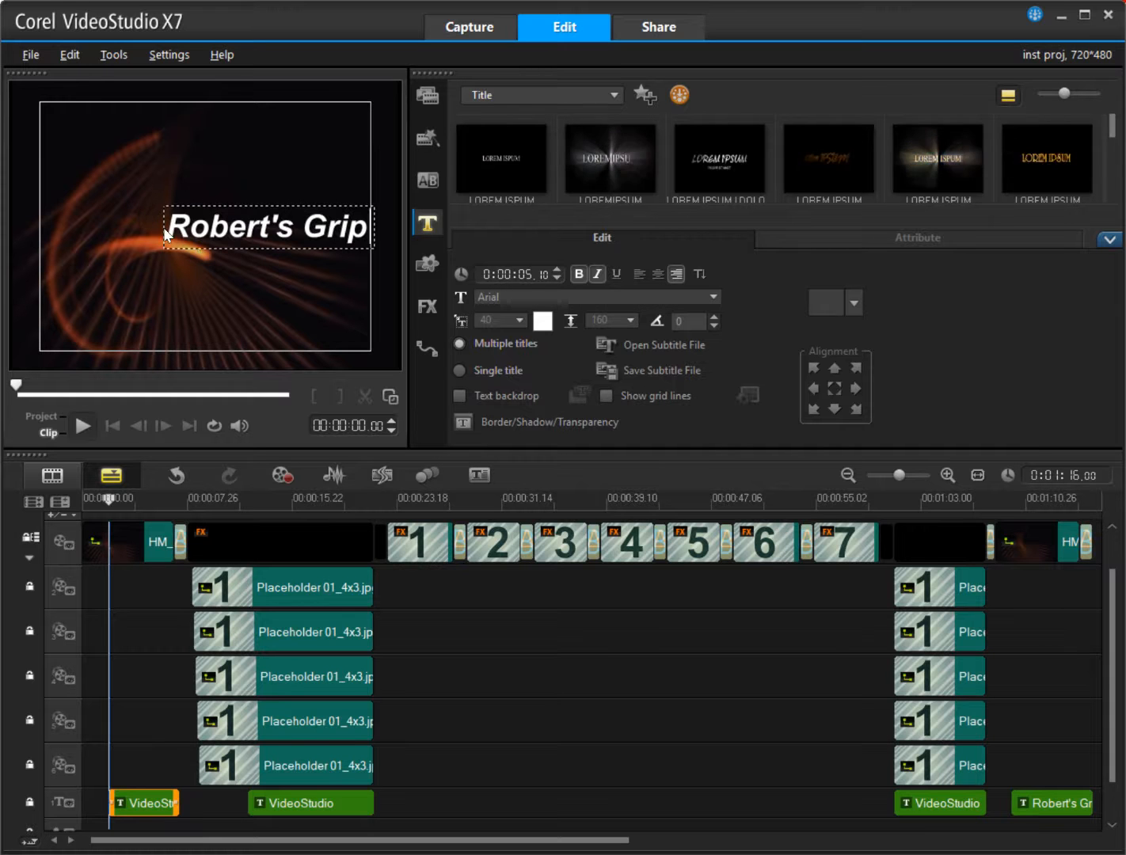
pyautogui.click(219, 268)
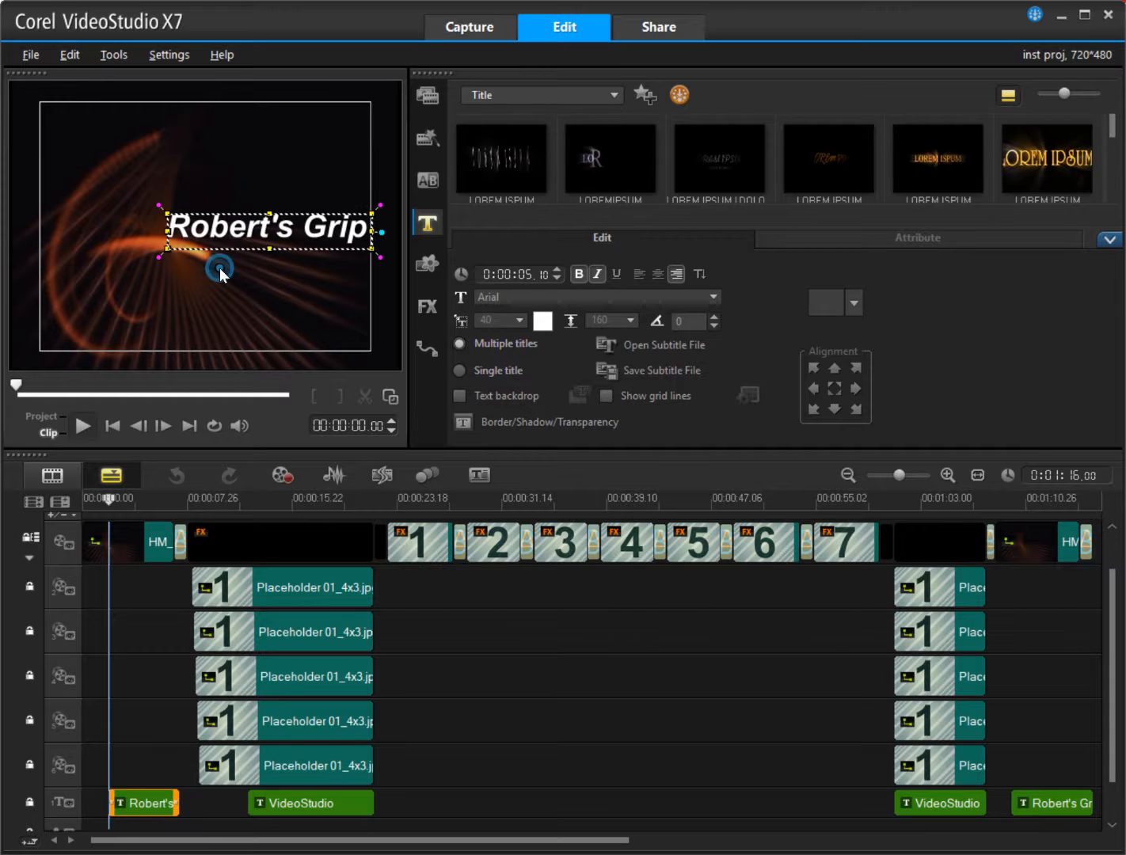
pyautogui.click(455, 699)
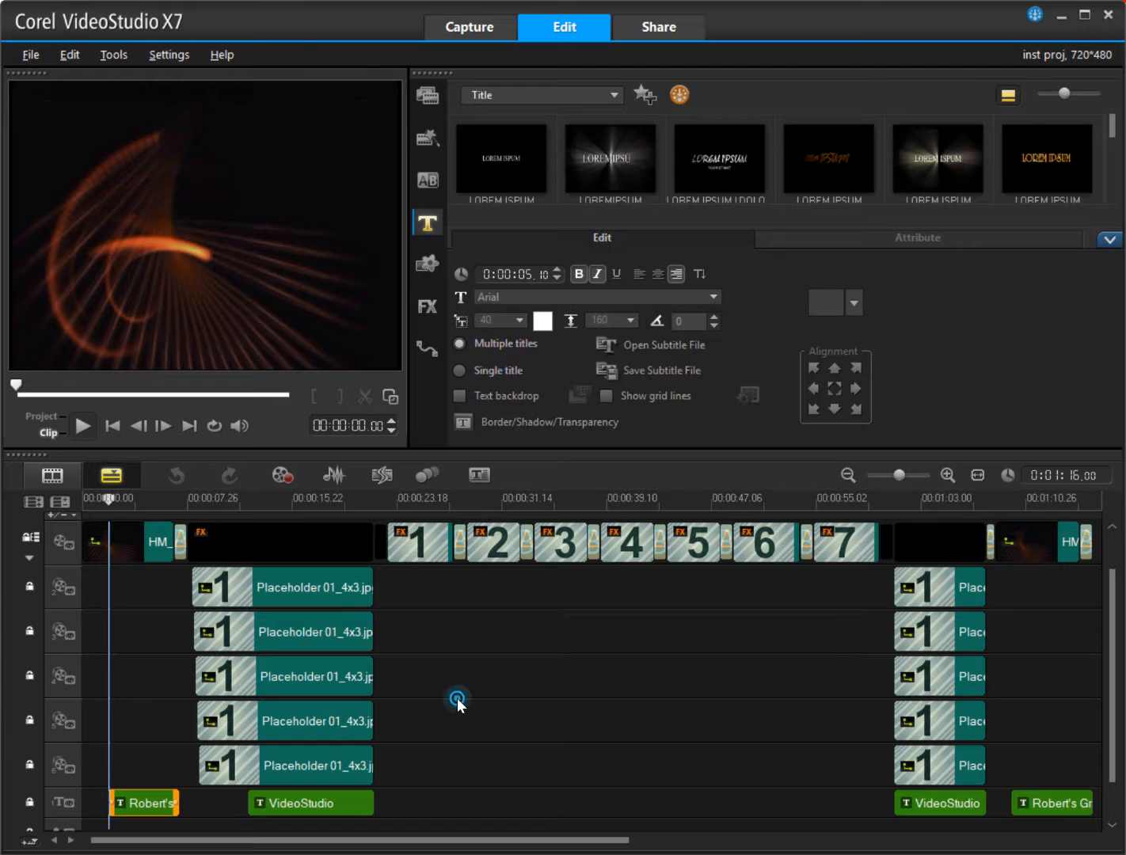
# Scrub through the project and extend the placeholder 3 photo on the video track to a duration of 0:00:12.25
pyautogui.click(159, 501)
pyautogui.moveTo(159, 503); pyautogui.dragTo(796, 505)
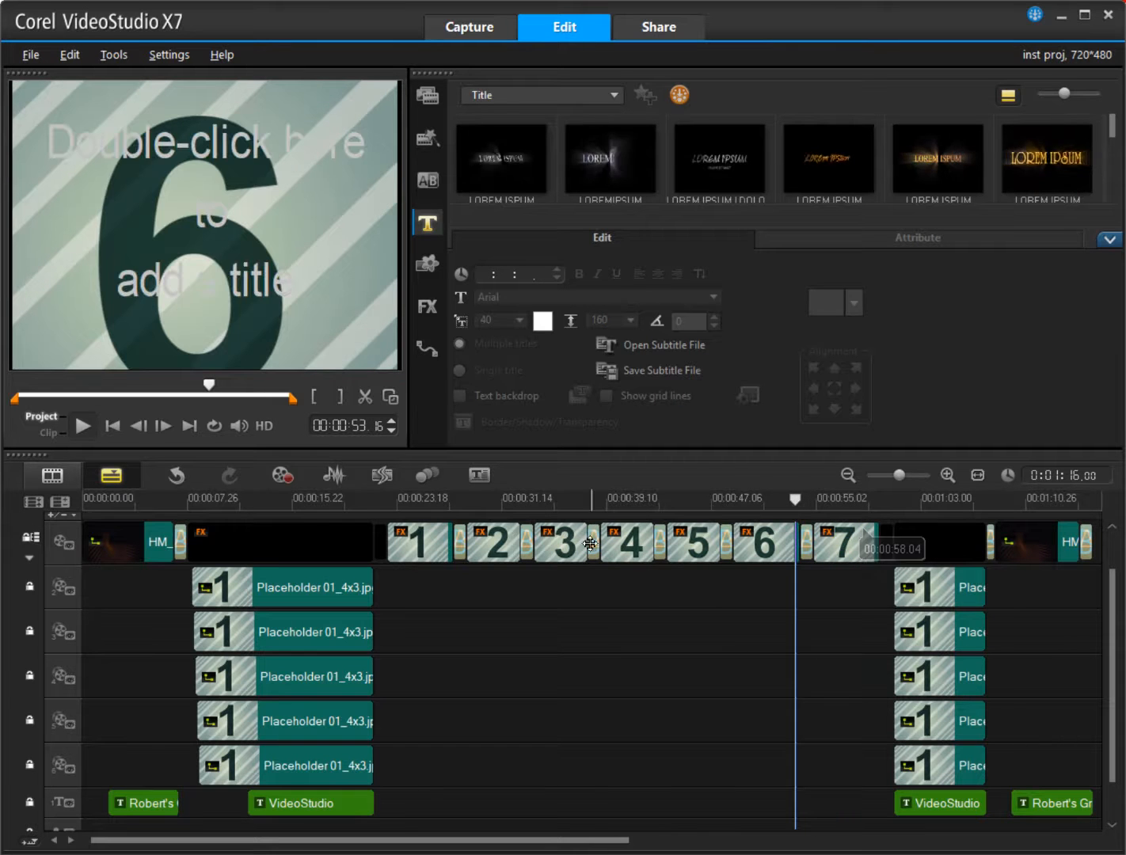
pyautogui.click(559, 552)
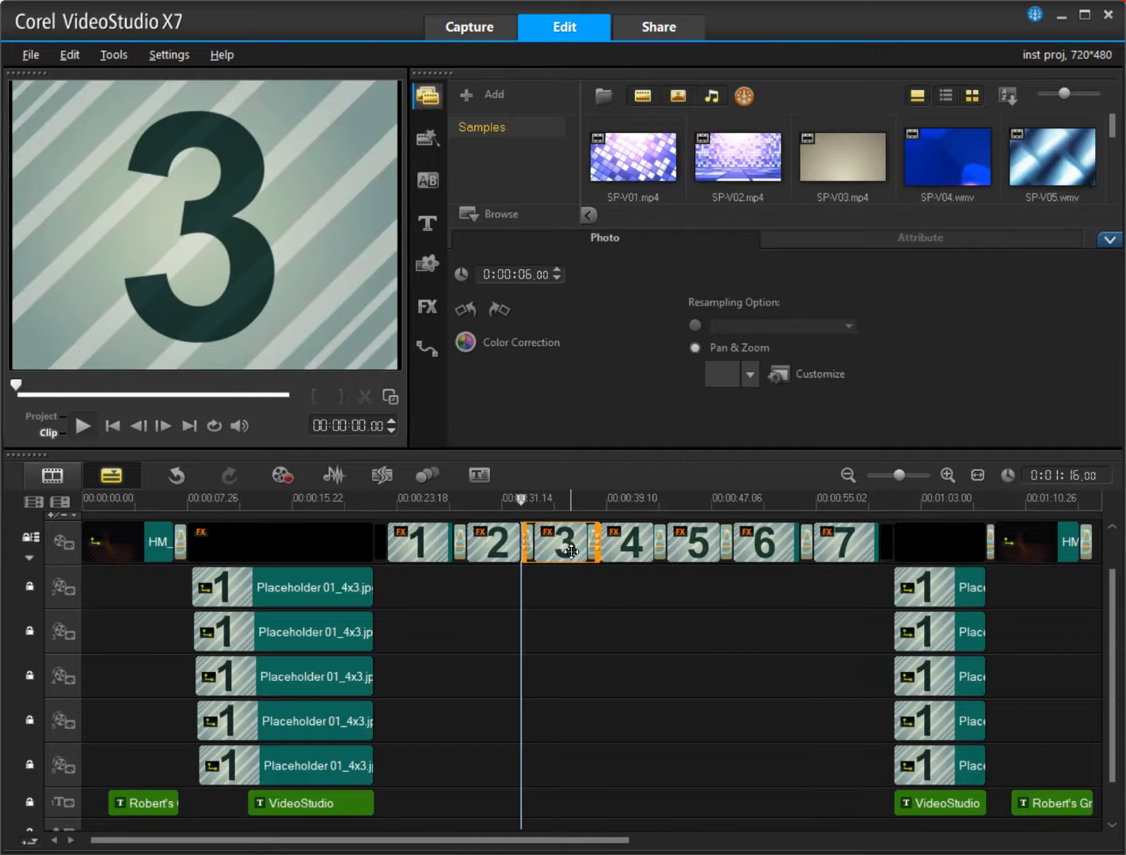
pyautogui.moveTo(599, 549); pyautogui.dragTo(694, 549)
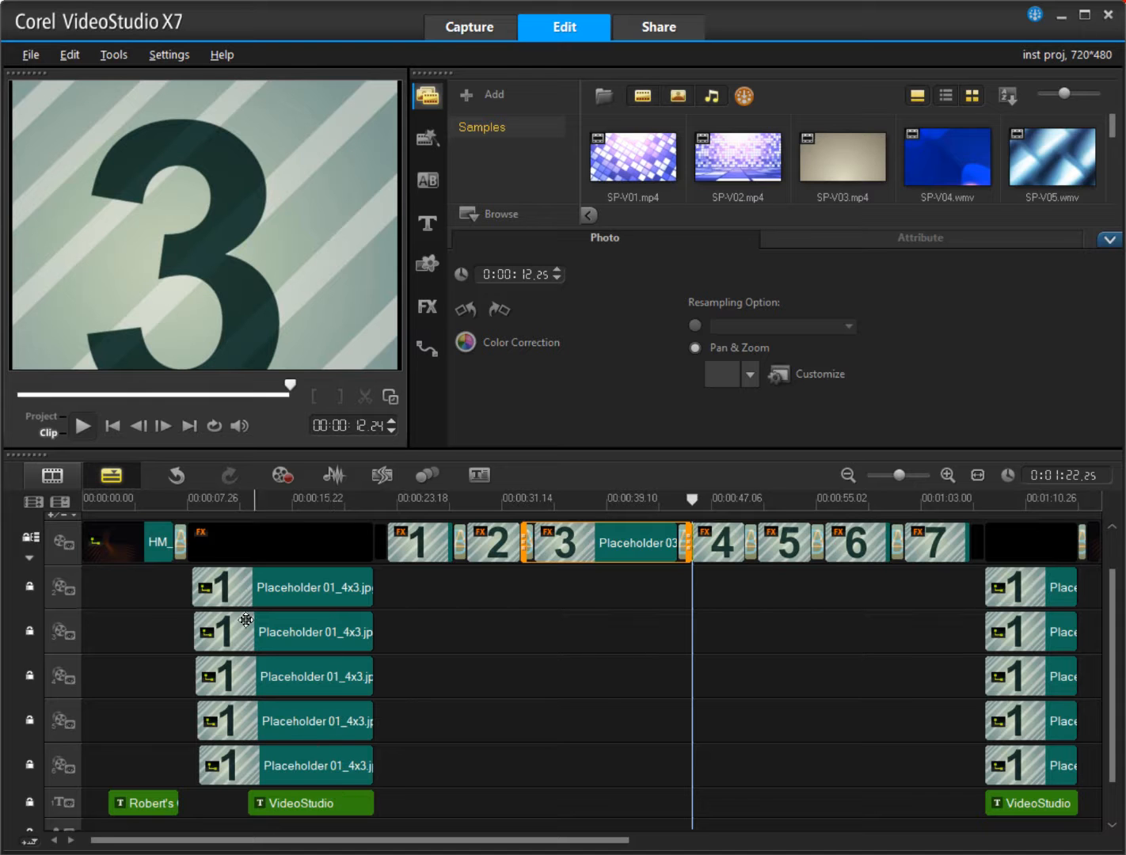
# Play the section with the placeholder 1 photo grid and replace "Studio" in its VideoStudio title with "s"
pyautogui.click(194, 499)
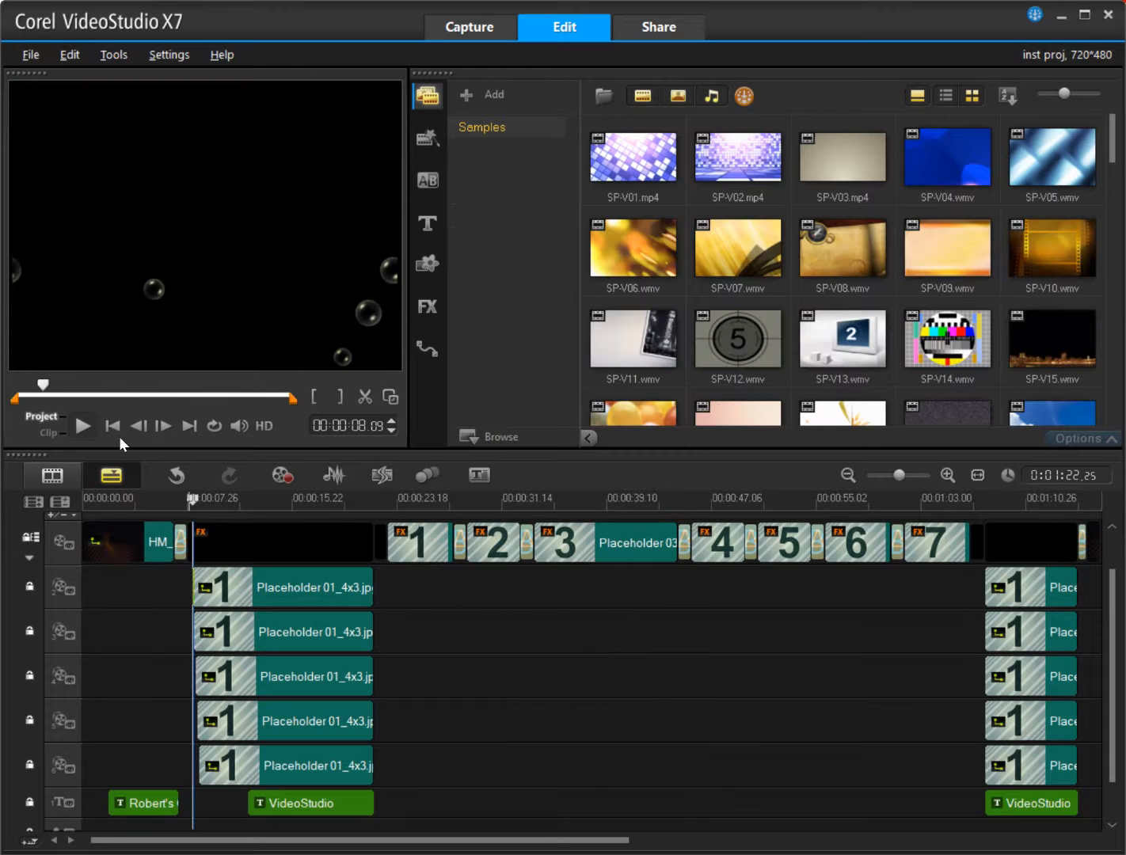
pyautogui.click(84, 426)
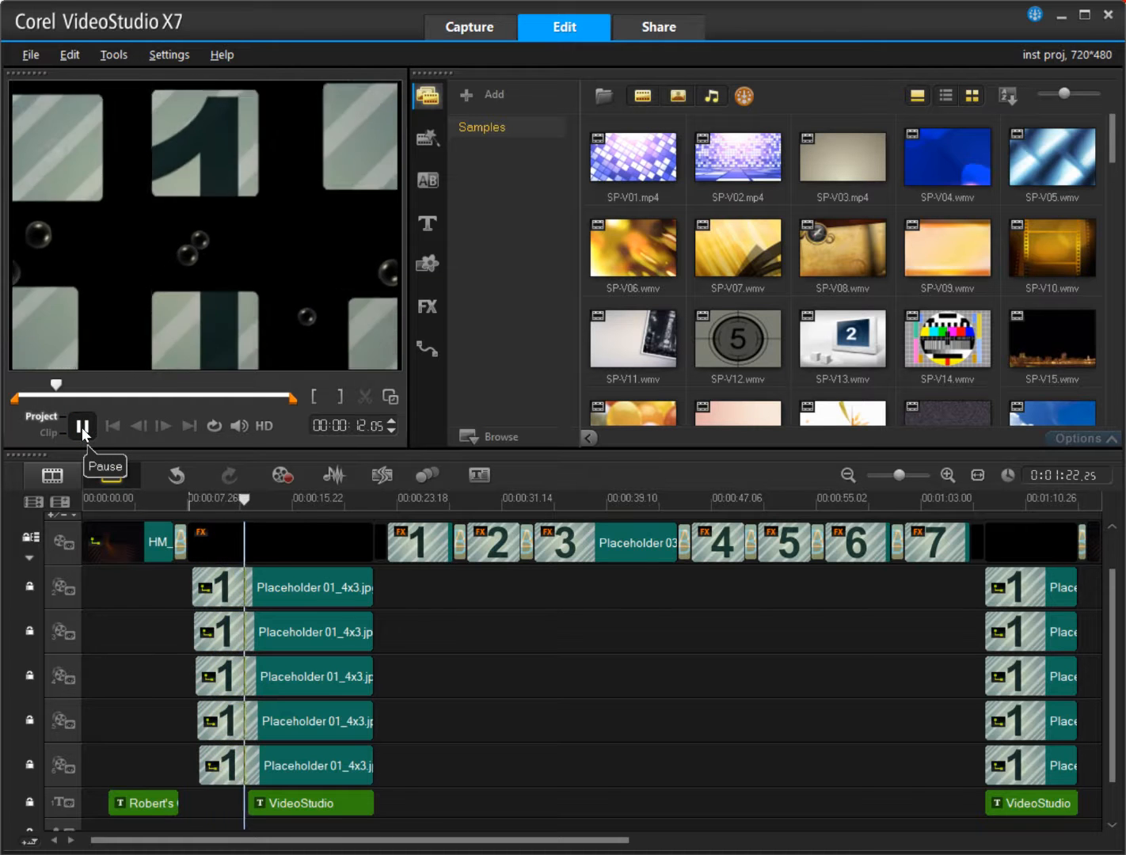
pyautogui.click(82, 428)
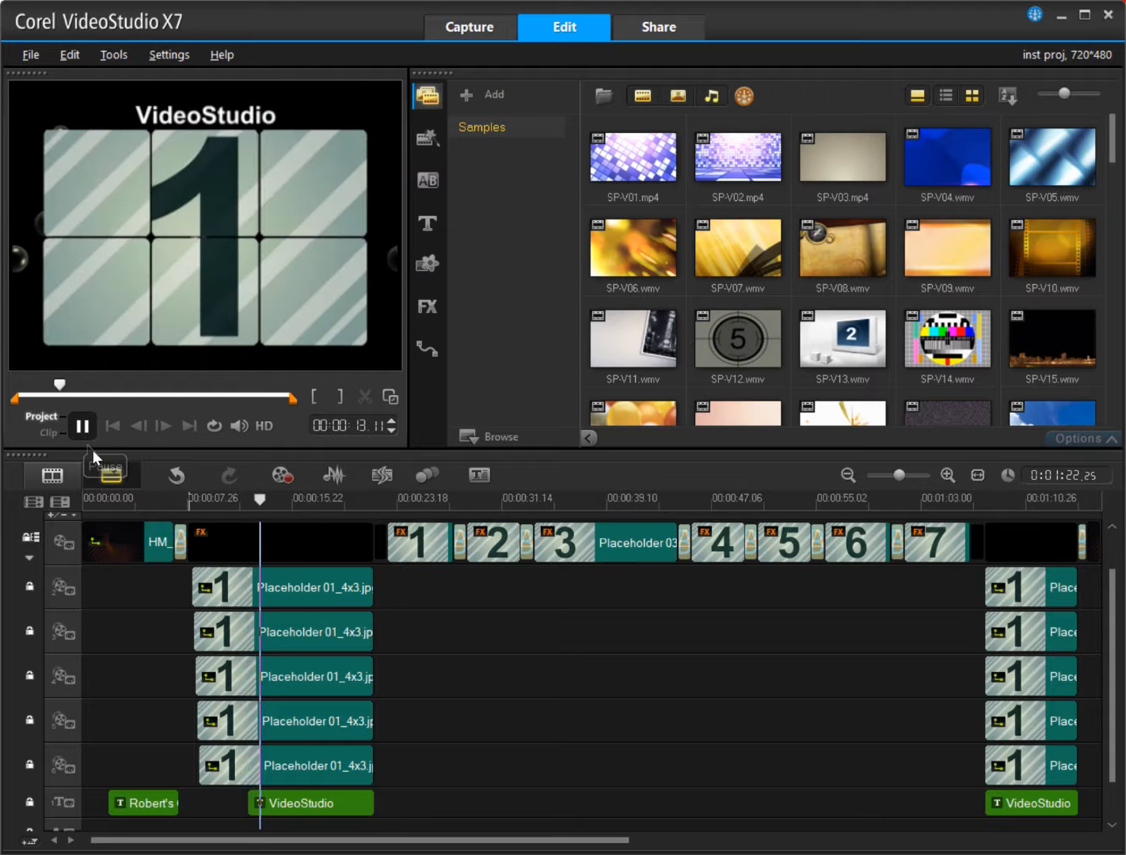
pyautogui.doubleClick(301, 805)
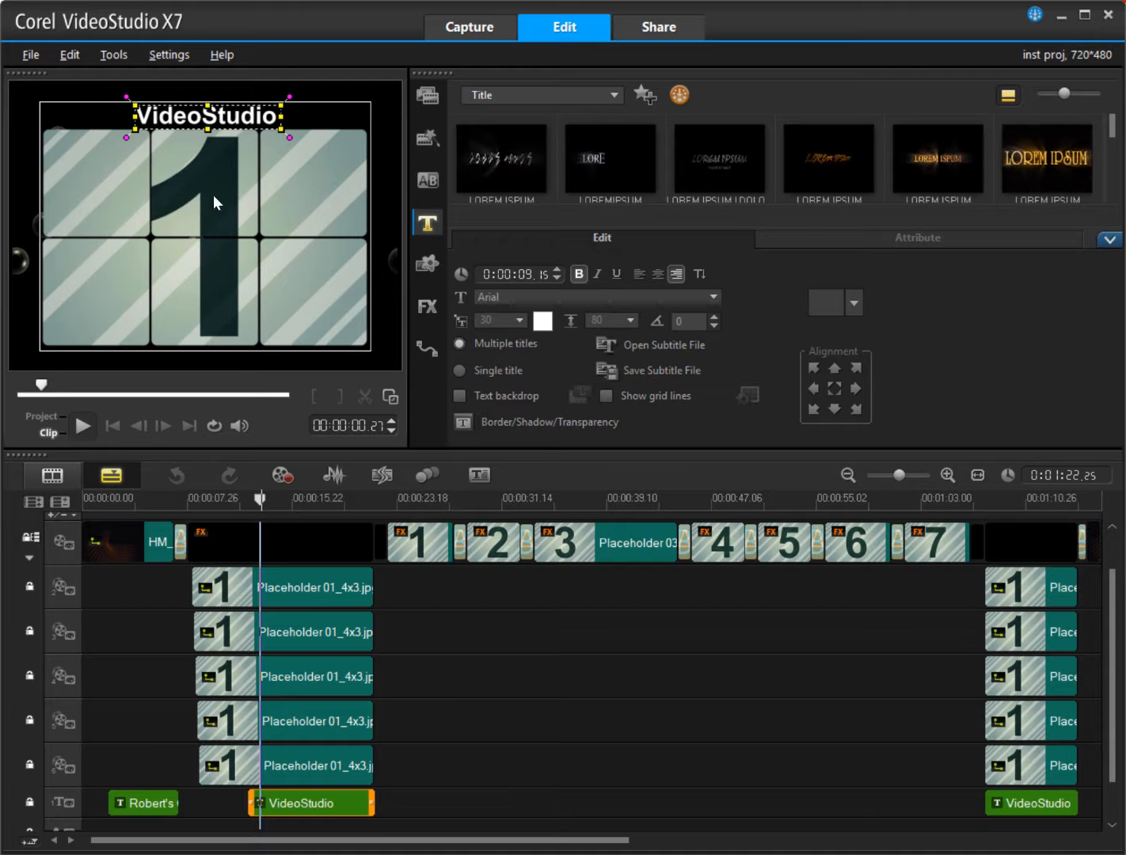
pyautogui.click(154, 119)
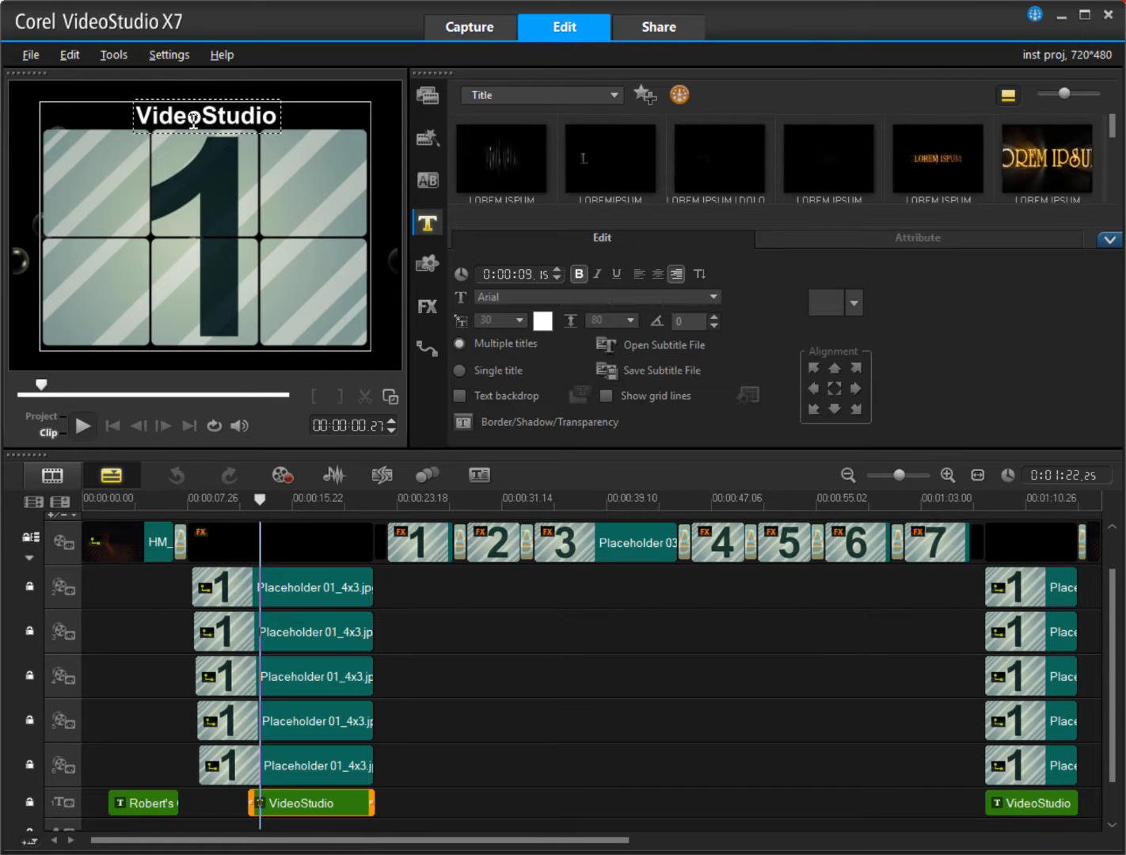
pyautogui.moveTo(202, 117); pyautogui.dragTo(277, 118)
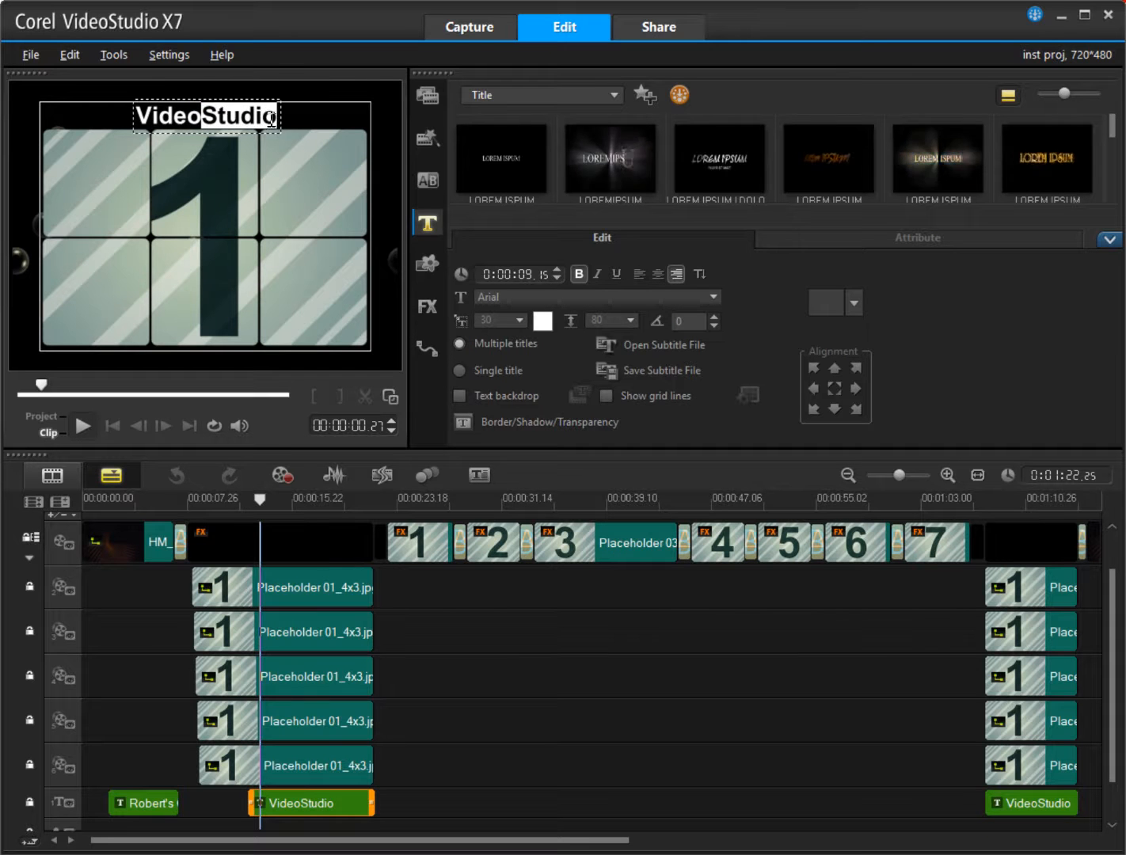
pyautogui.write('s')
pyautogui.click(543, 754)
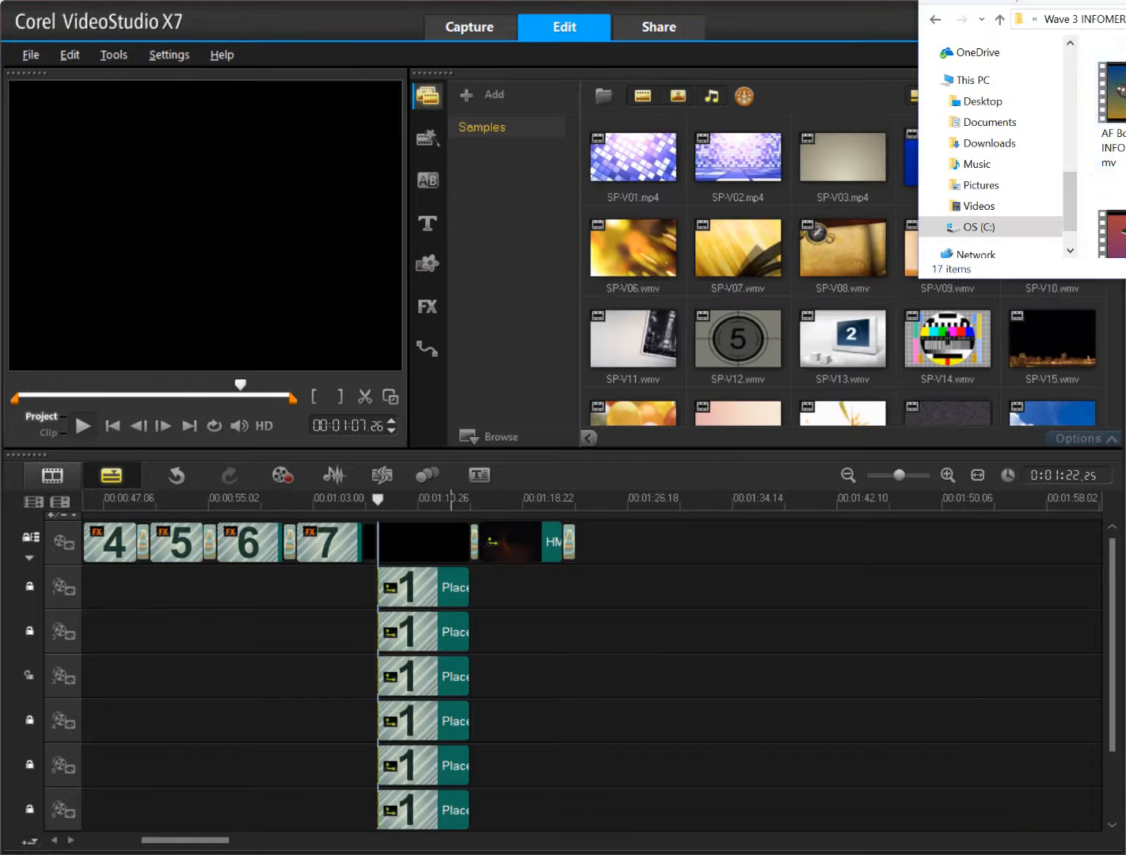
# Add AF BoloLight INFOMERCIAL.wmv to the timeline, move it to overlay track 3 and trim off its beginning
pyautogui.moveTo(1113, 96); pyautogui.dragTo(507, 598)
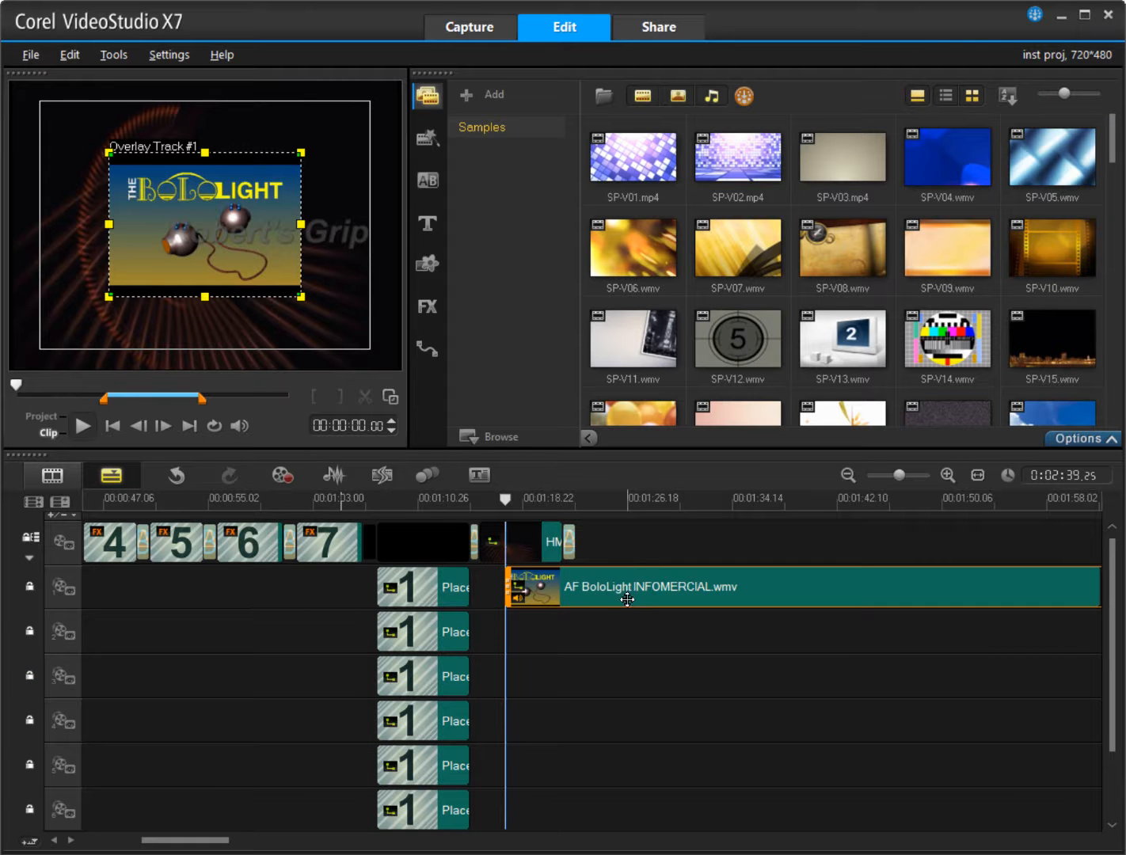
pyautogui.moveTo(633, 593); pyautogui.dragTo(615, 678)
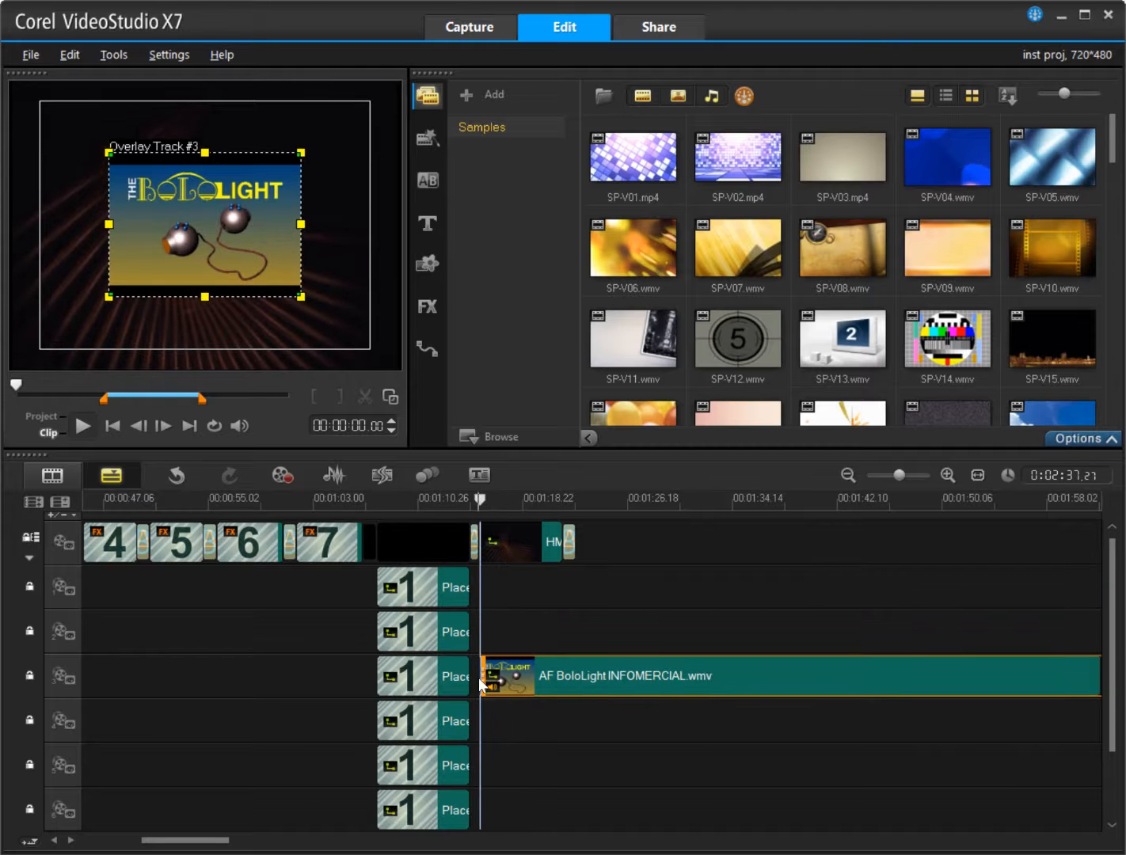
pyautogui.moveTo(483, 674); pyautogui.dragTo(907, 677)
pyautogui.moveTo(979, 677); pyautogui.dragTo(349, 685)
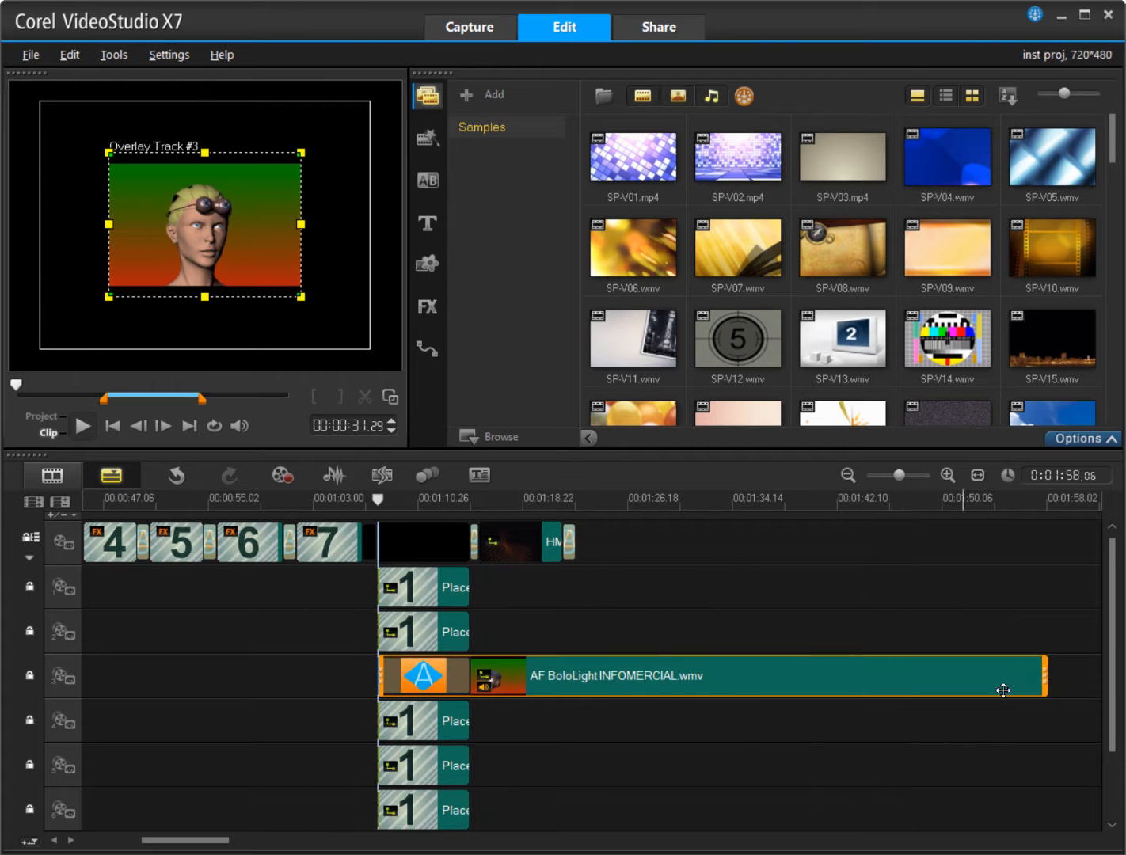
# Move the AF BoloLight clip beneath placeholder 3 and trim its end to line up with the end of that photo's visible section
pyautogui.moveTo(1047, 679)
pyautogui.mouseDown()
pyautogui.moveTo(461, 689)
pyautogui.moveTo(294, 666)
pyautogui.mouseUp()
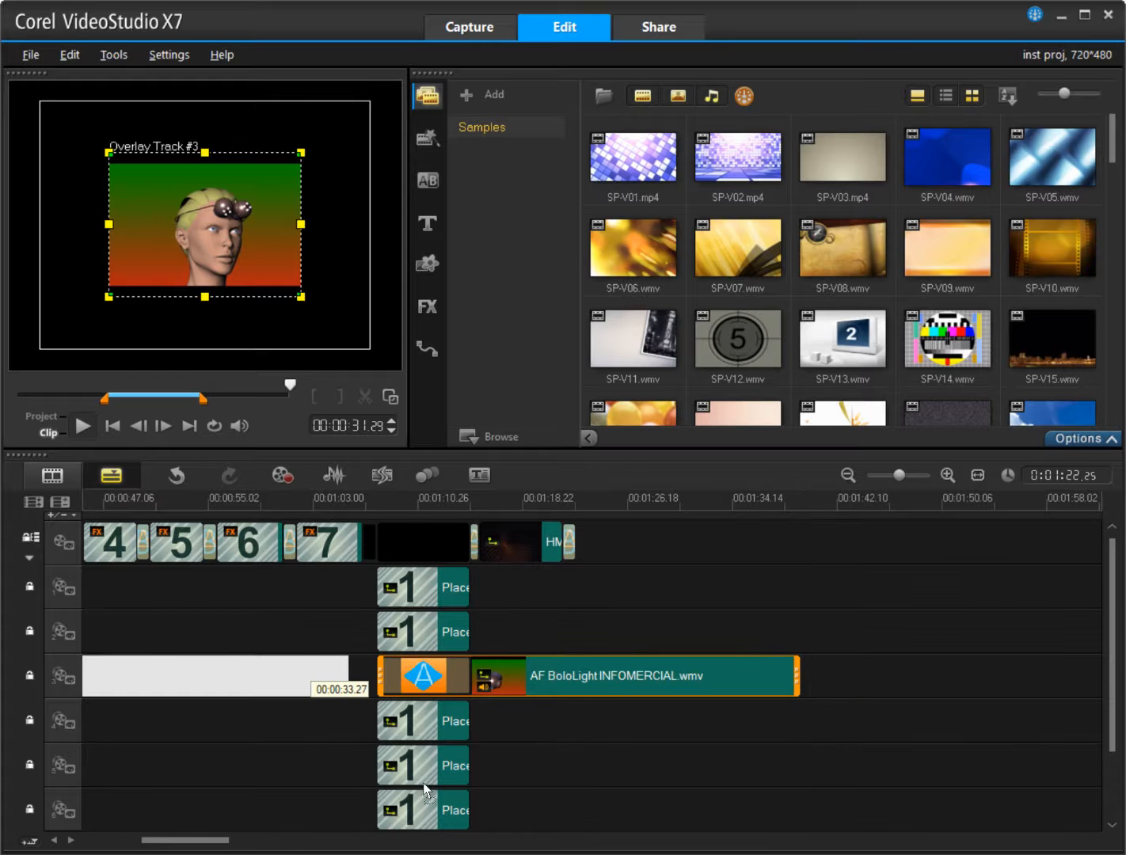
pyautogui.moveTo(213, 840); pyautogui.dragTo(117, 837)
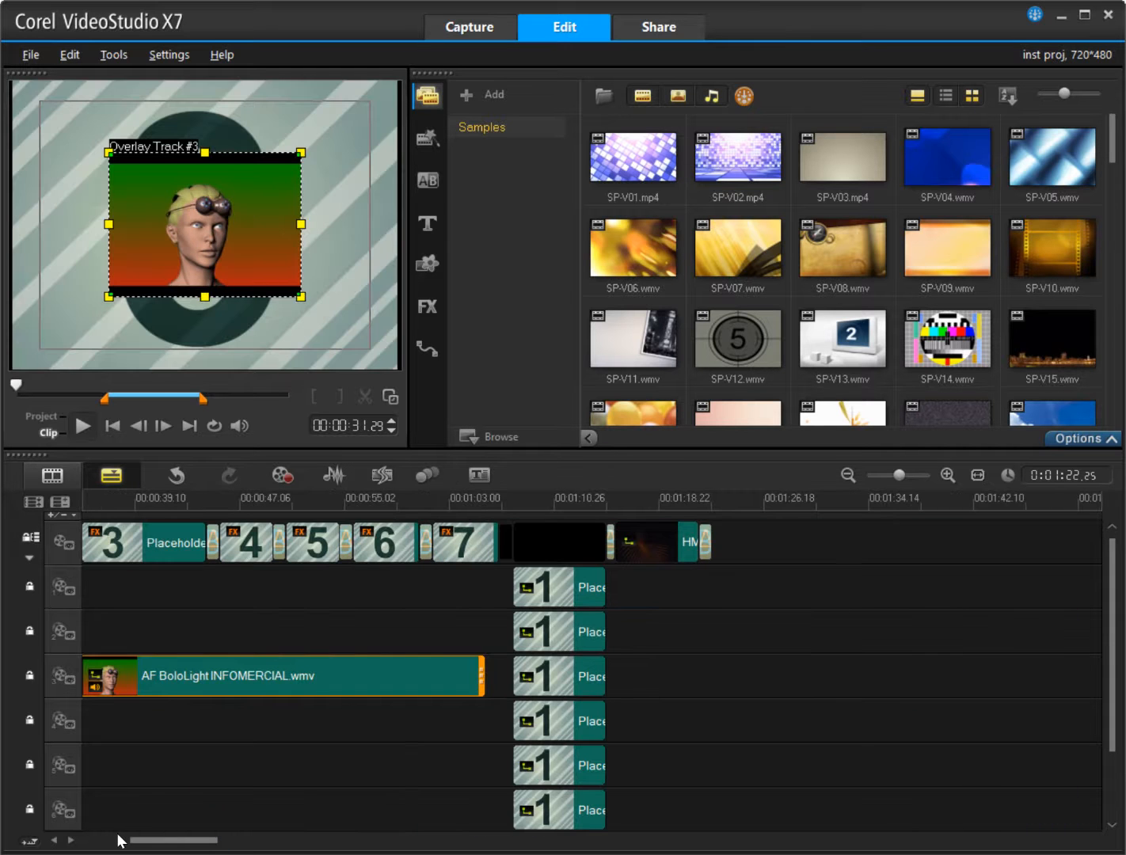
pyautogui.click(121, 840)
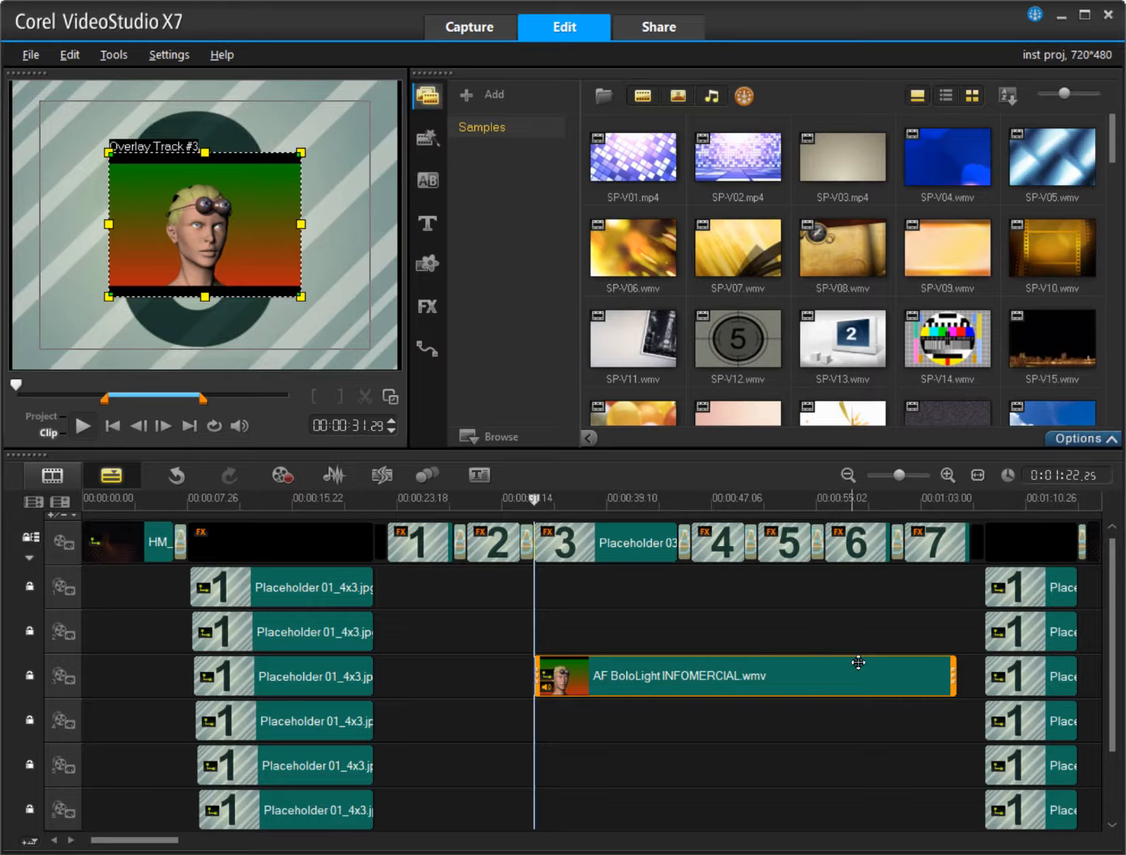
pyautogui.moveTo(955, 678); pyautogui.dragTo(679, 697)
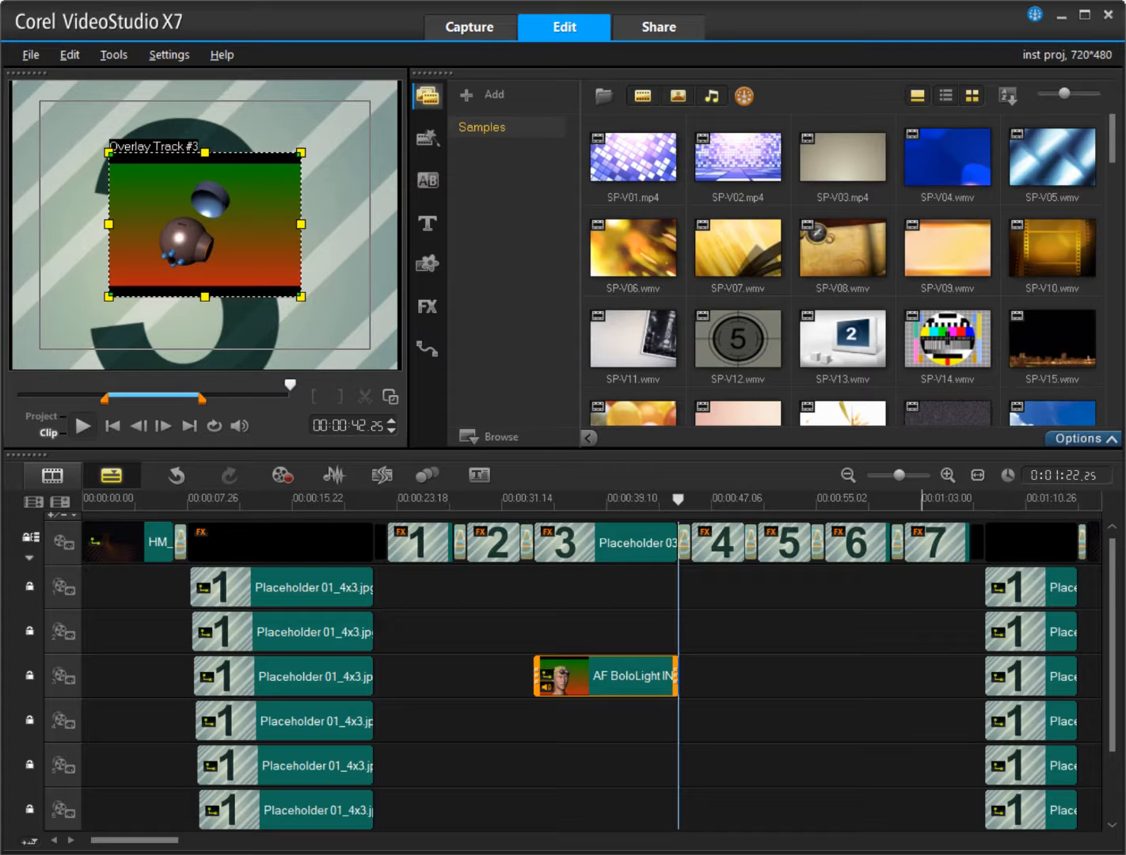
# Add AF Watch Me AFTERr the INFOMERCIAL!.wmv to overlay track 4 and shorten its motion pause range
pyautogui.moveTo(1125, 609); pyautogui.dragTo(658, 735)
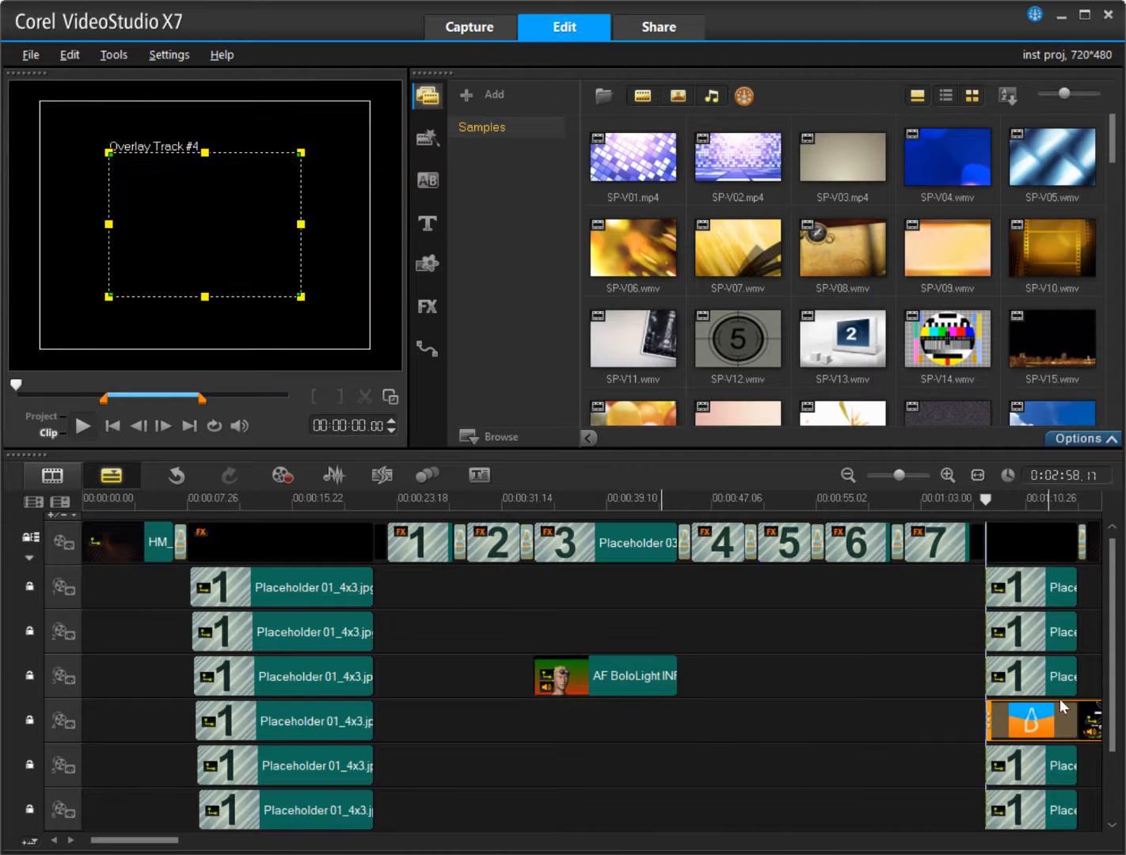
pyautogui.click(428, 307)
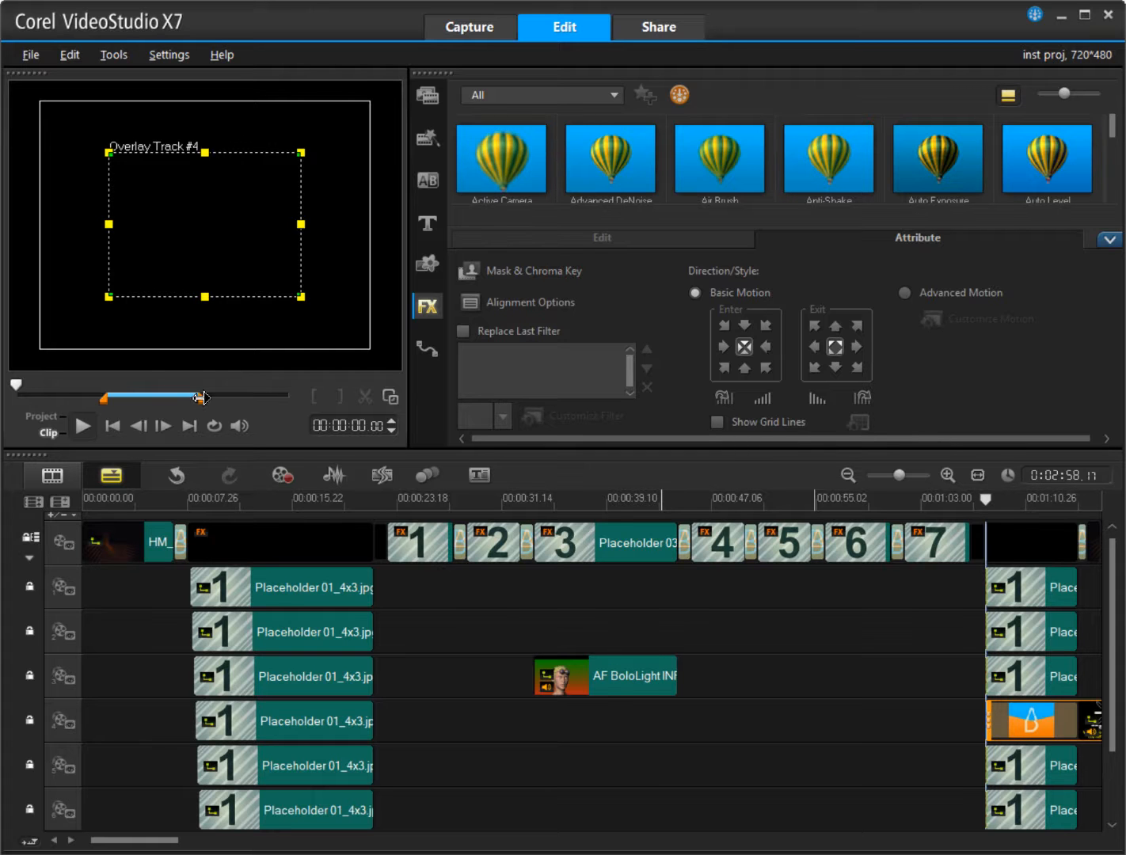
pyautogui.moveTo(199, 398); pyautogui.dragTo(124, 409)
pyautogui.moveTo(1038, 717); pyautogui.dragTo(583, 720)
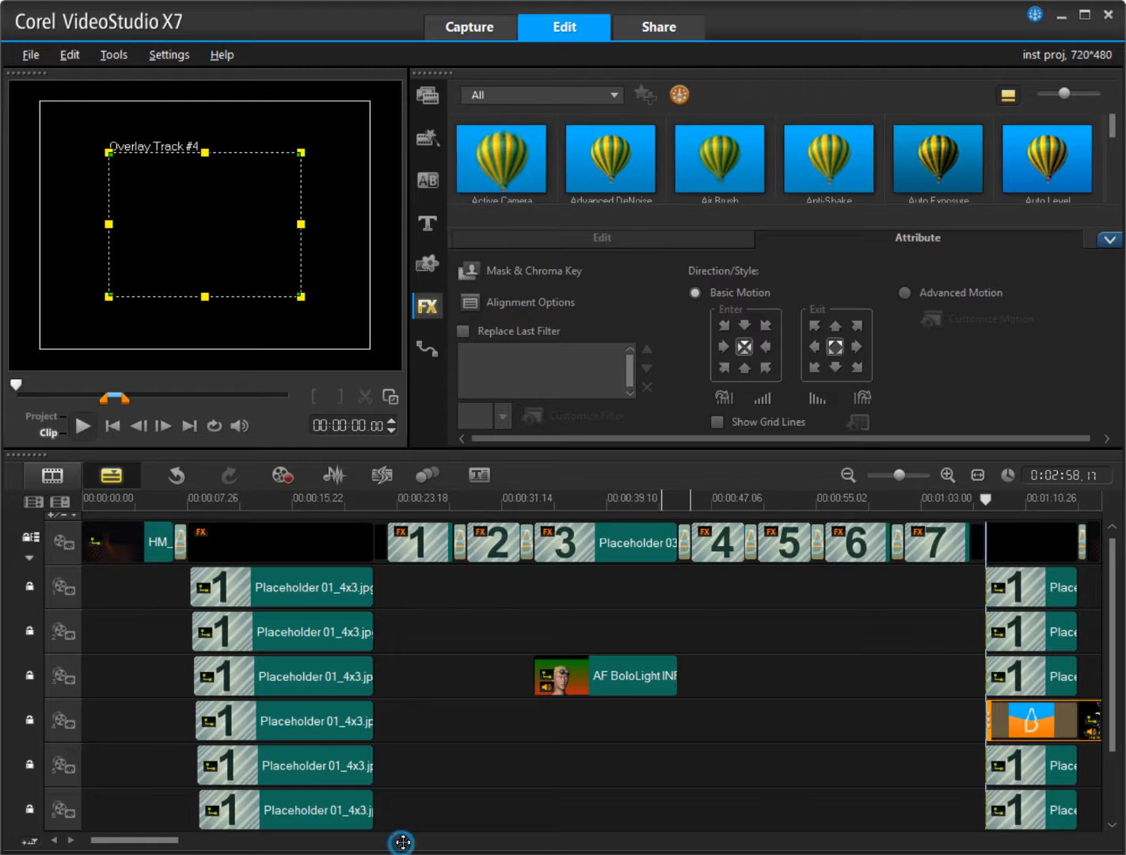
pyautogui.click(353, 842)
pyautogui.click(359, 843)
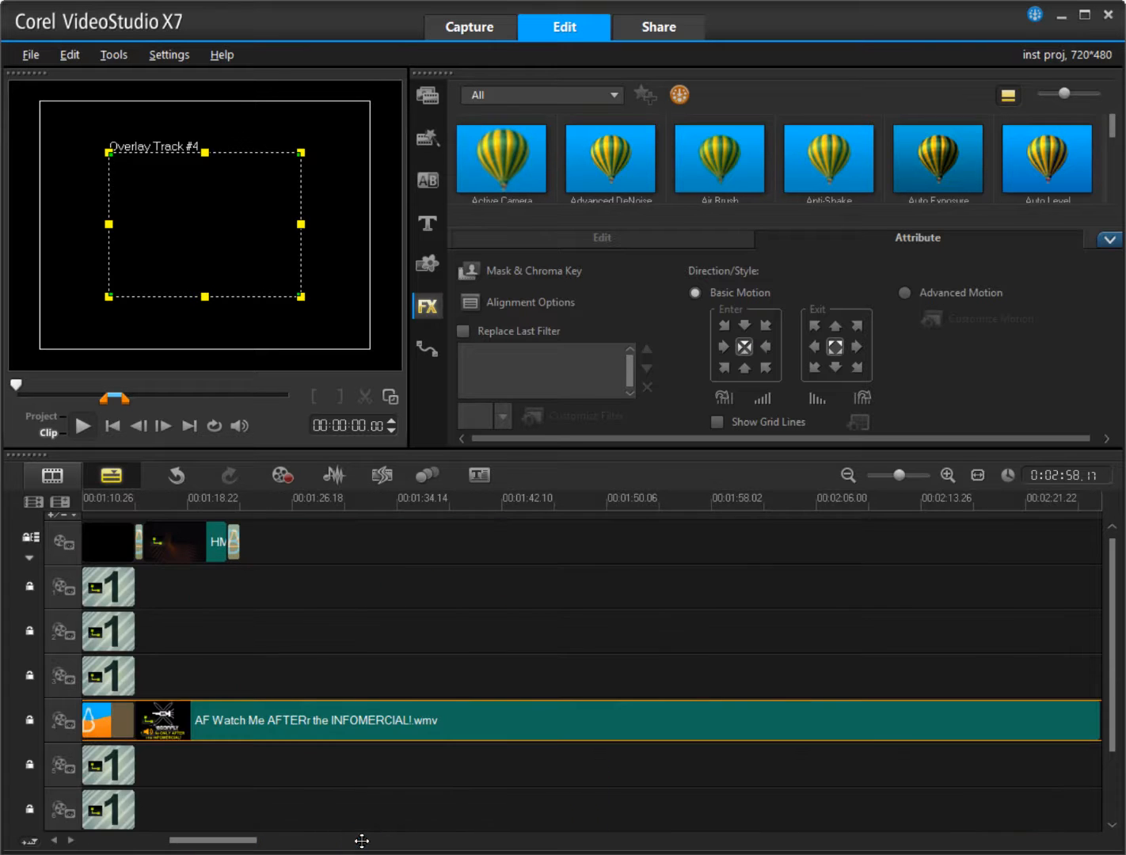
# Show the AF Watch Me clip's edit options and shorten its duration to 15 seconds
pyautogui.click(356, 714)
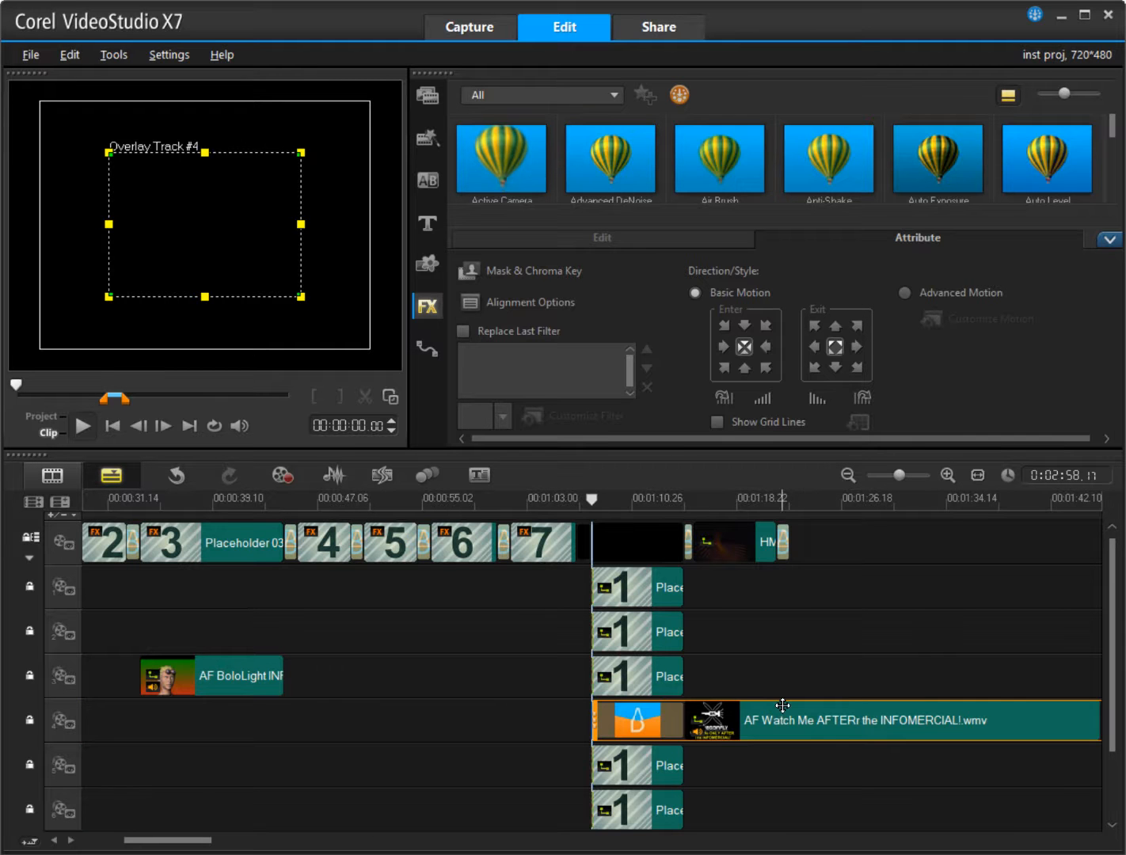
pyautogui.rightClick(806, 726)
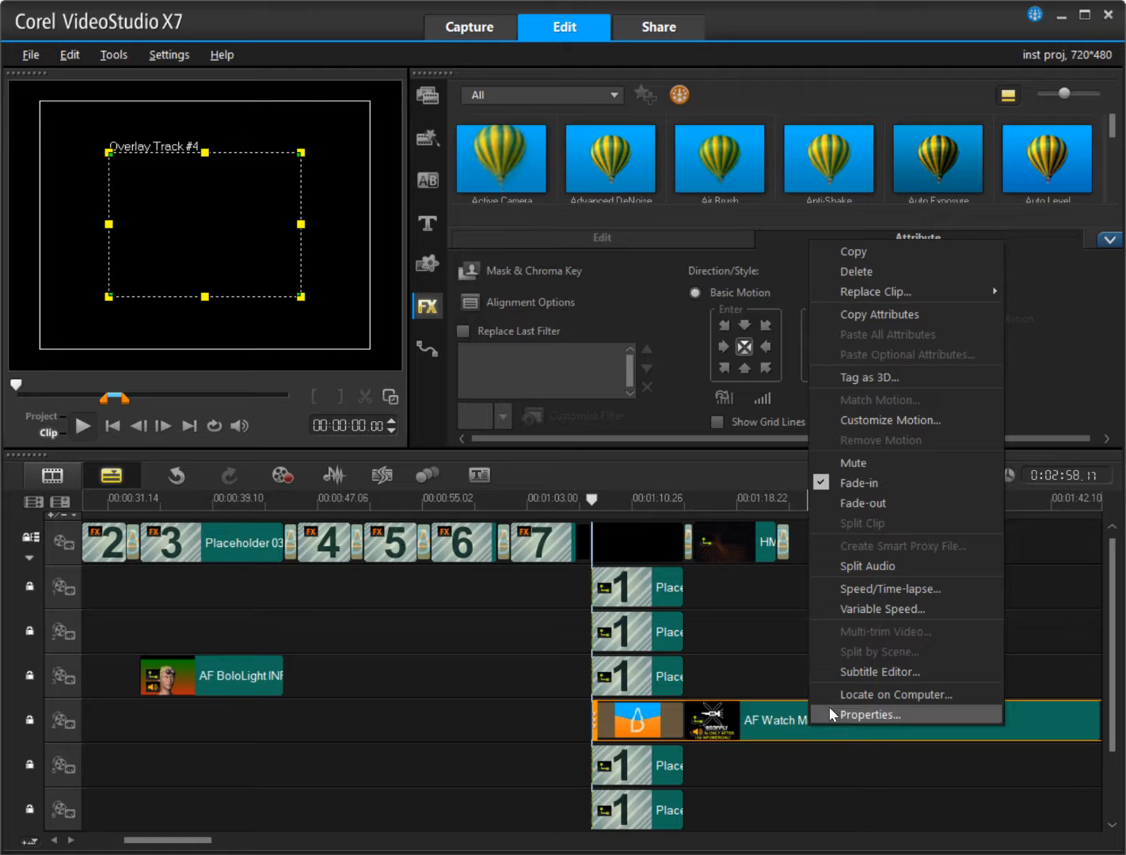
pyautogui.click(1071, 481)
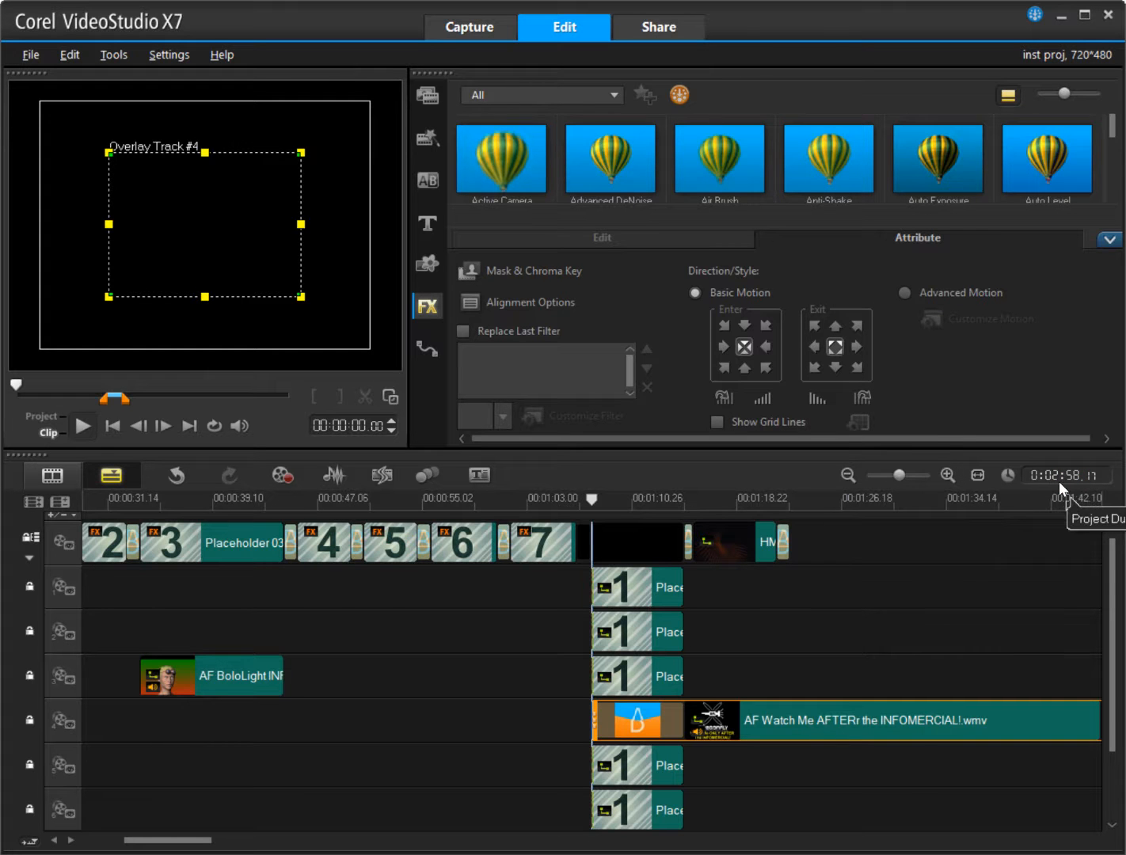
pyautogui.rightClick(869, 730)
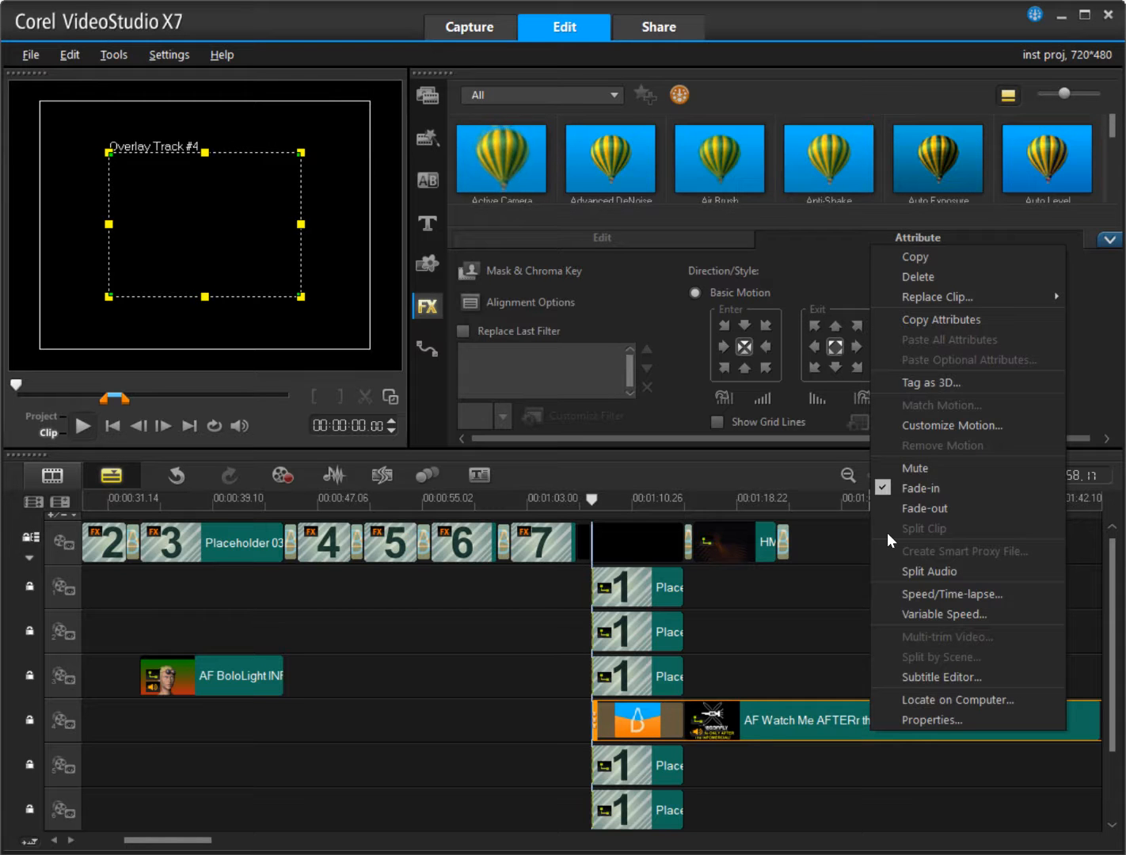
pyautogui.click(795, 722)
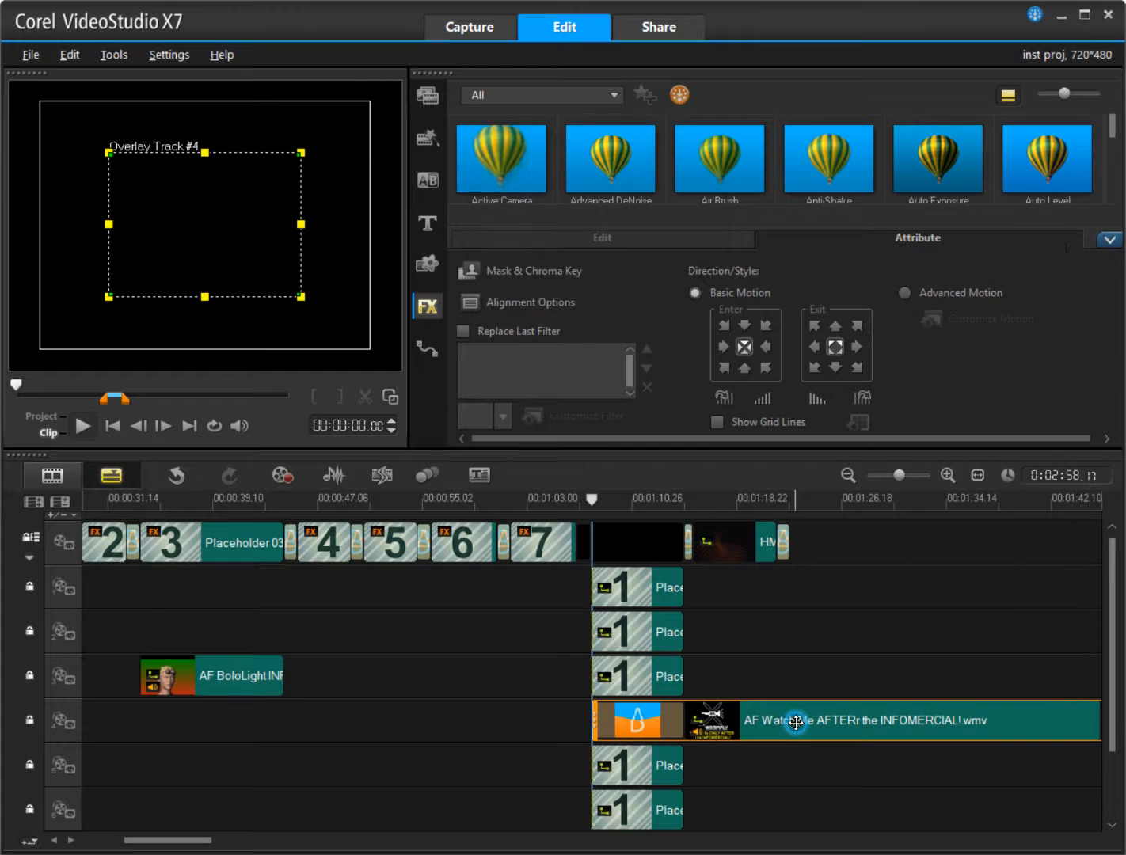
pyautogui.click(684, 242)
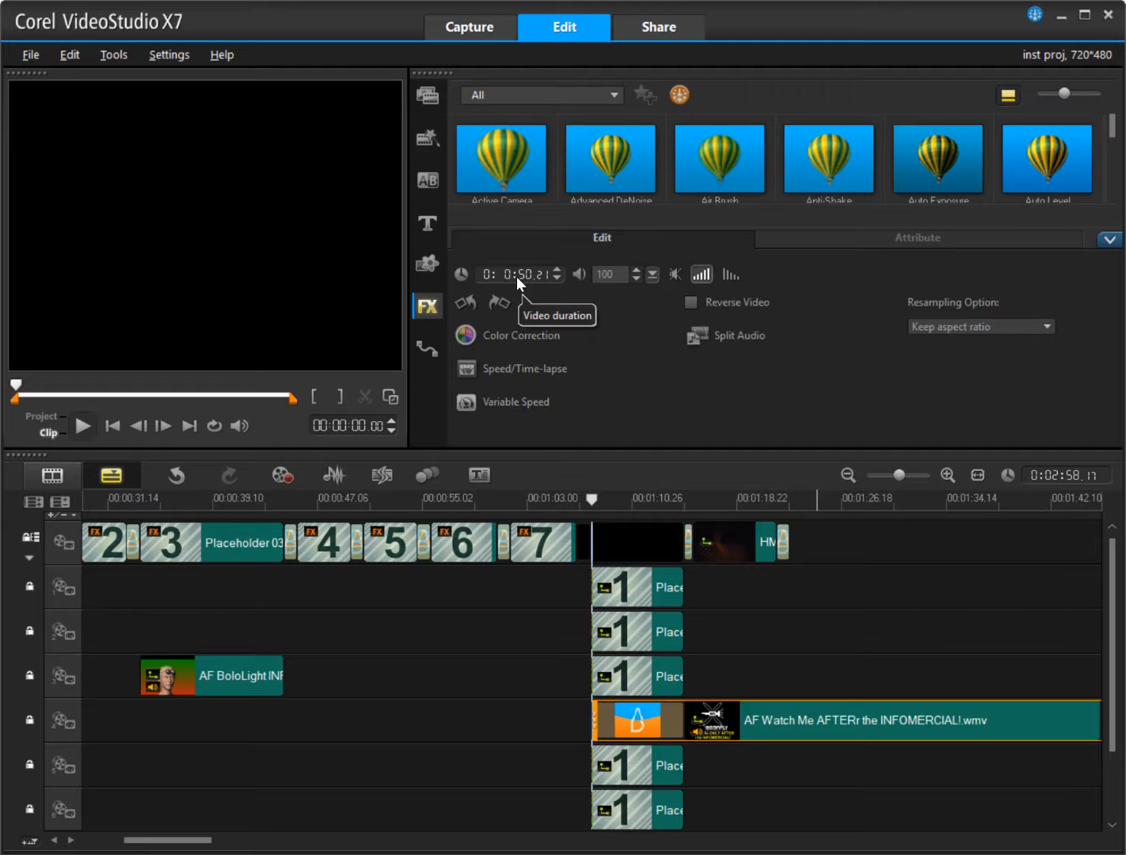
pyautogui.press('Return')
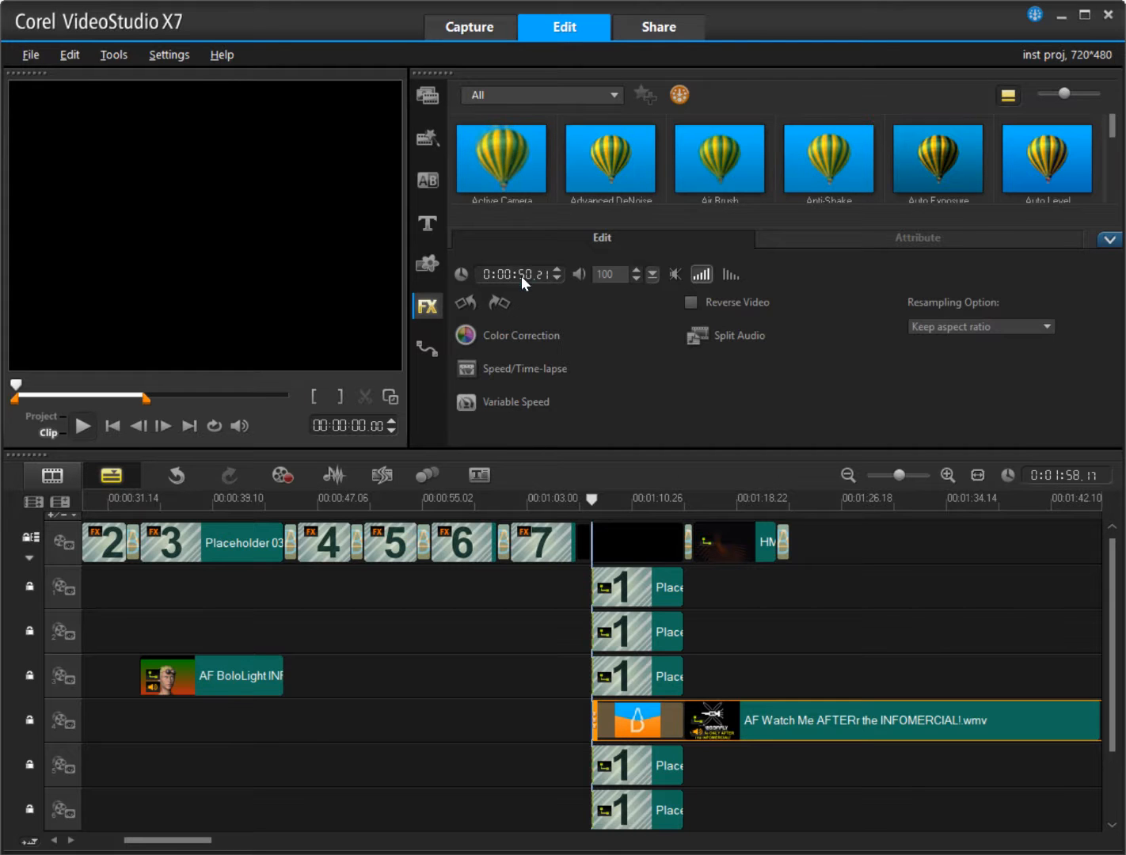
pyautogui.write('15')
pyautogui.press('Return')
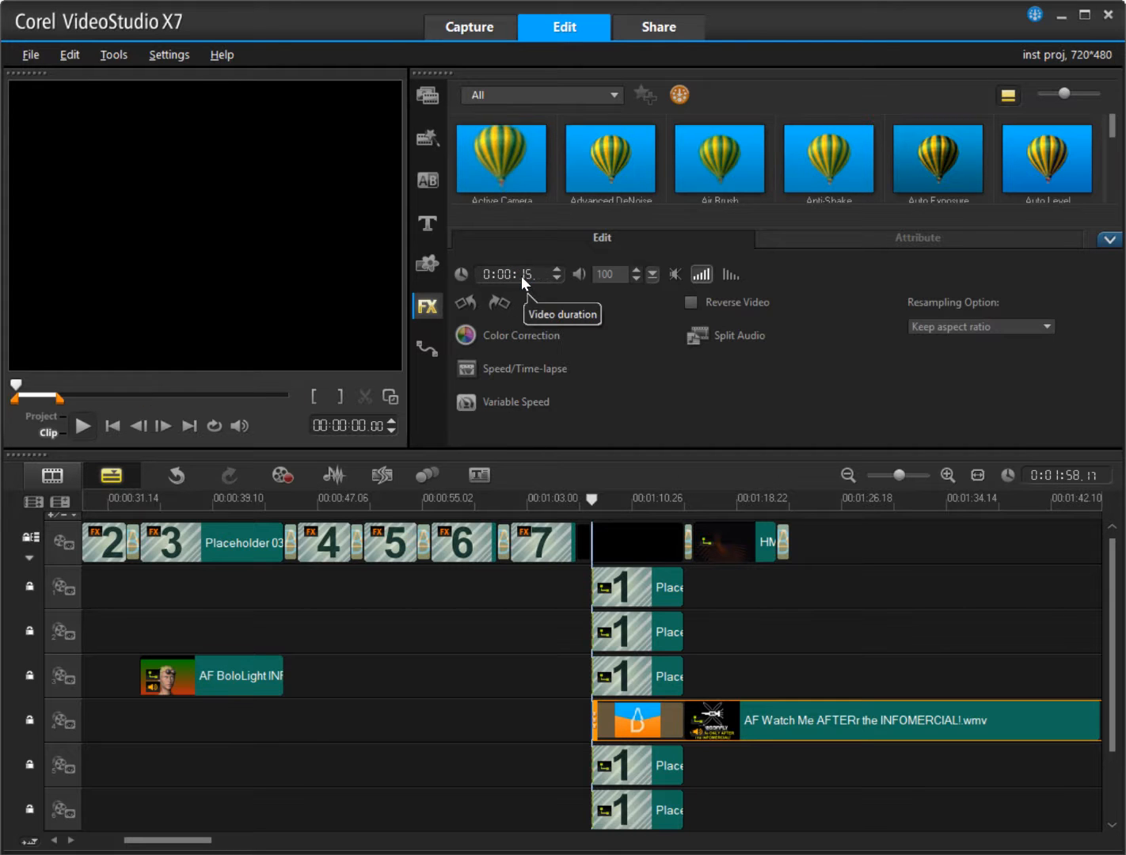
# Shorten the AF Watch Me clip to 5 seconds and place it directly after the AF BoloLight clip on overlay track 3
pyautogui.moveTo(763, 725); pyautogui.dragTo(357, 682)
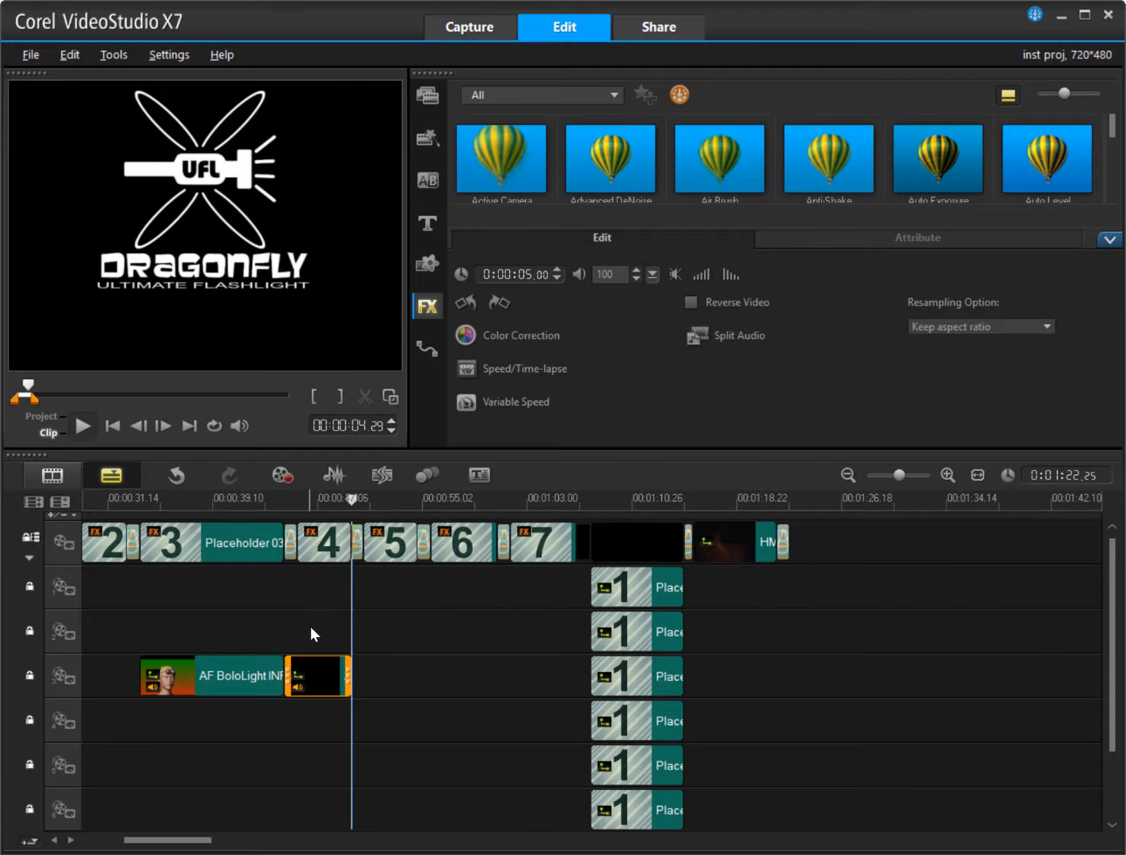
pyautogui.moveTo(206, 842); pyautogui.dragTo(167, 841)
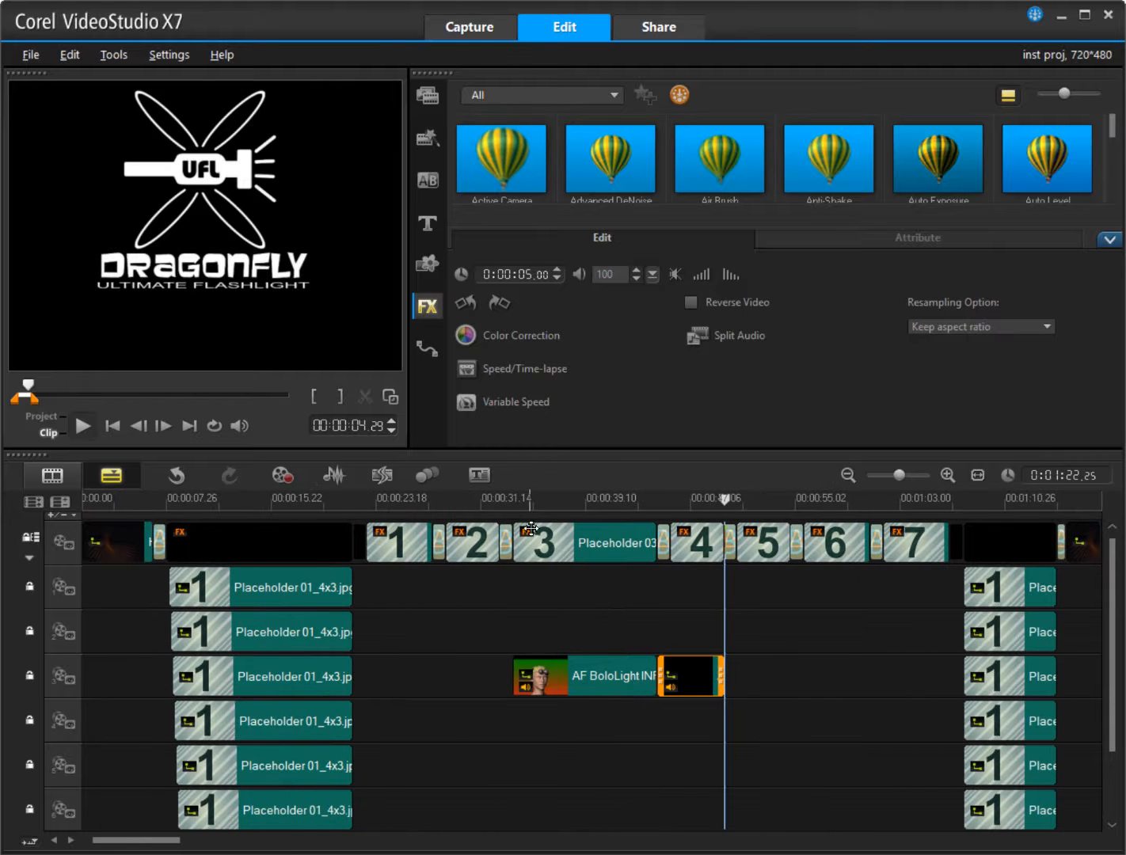
# Scrub through the placeholder 3 section and shift the AF Watch Me clip to start with placeholder 4
pyautogui.moveTo(519, 503); pyautogui.dragTo(500, 503)
pyautogui.rightClick(502, 510)
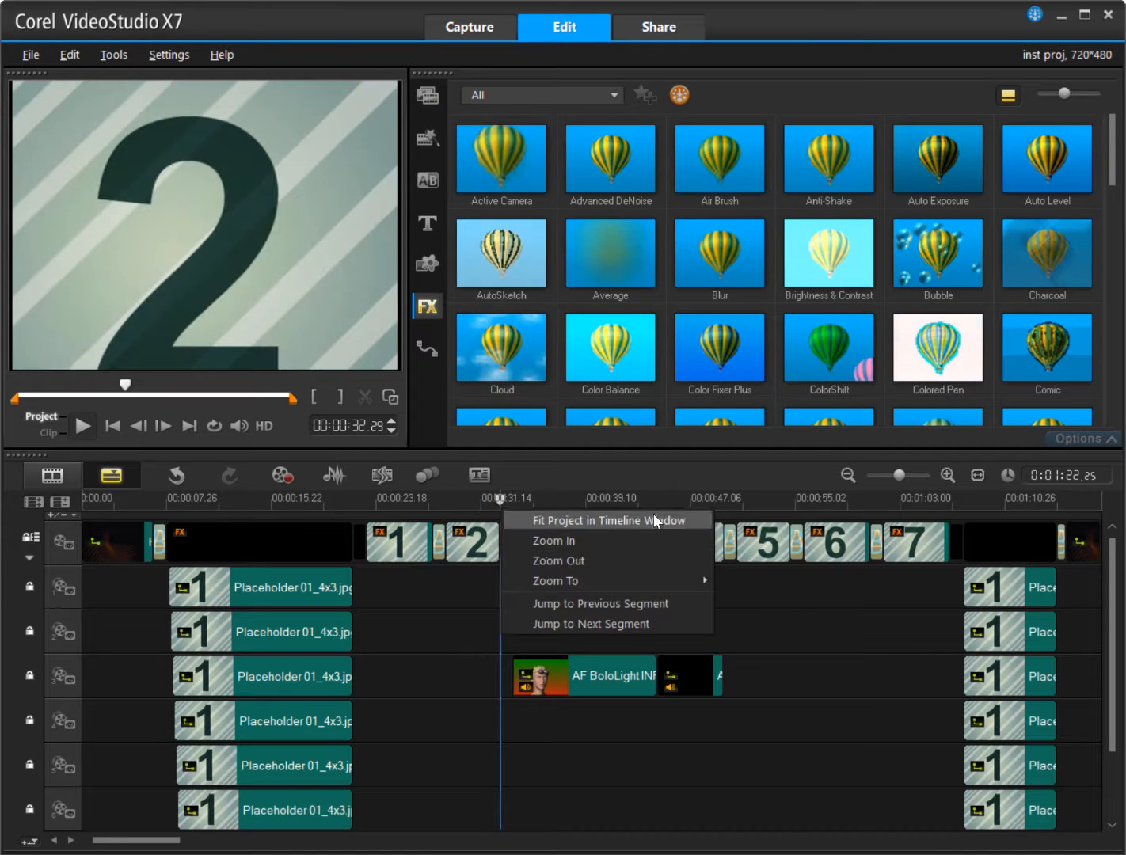
pyautogui.click(662, 464)
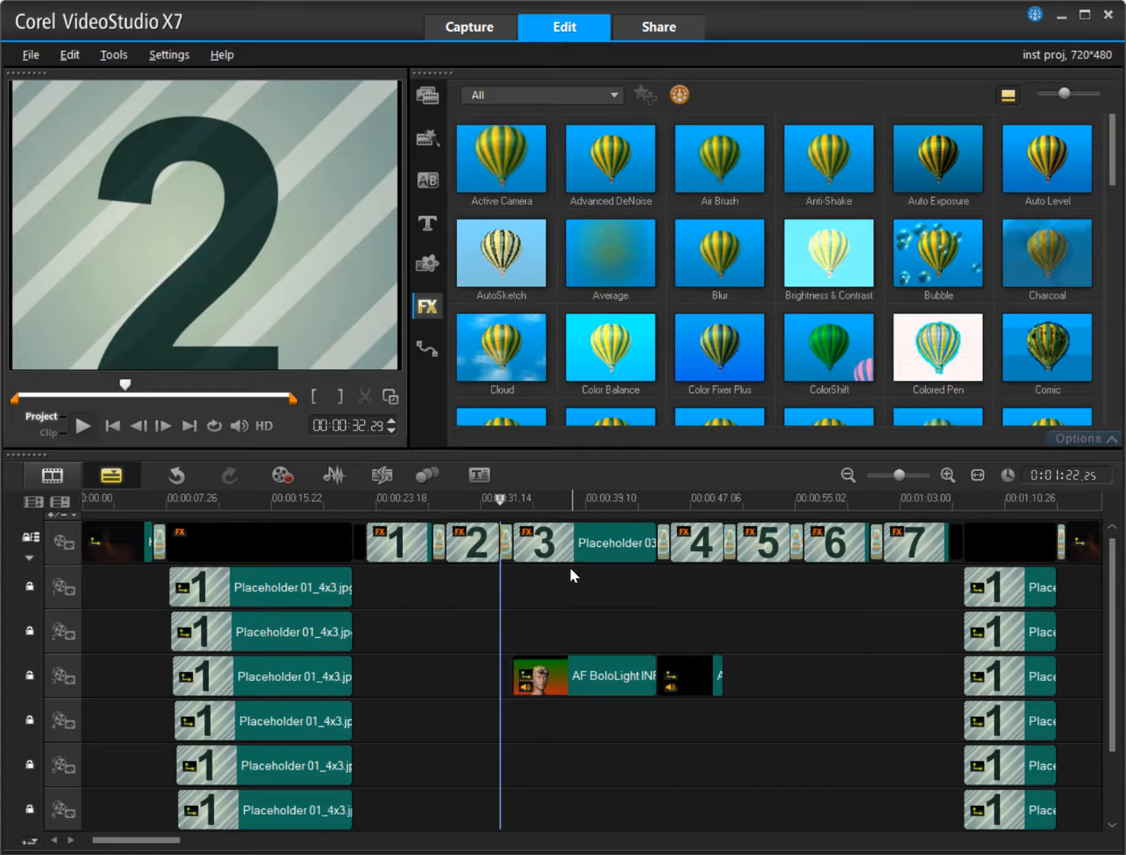
pyautogui.moveTo(535, 507); pyautogui.dragTo(496, 502)
pyautogui.moveTo(497, 504); pyautogui.dragTo(588, 503)
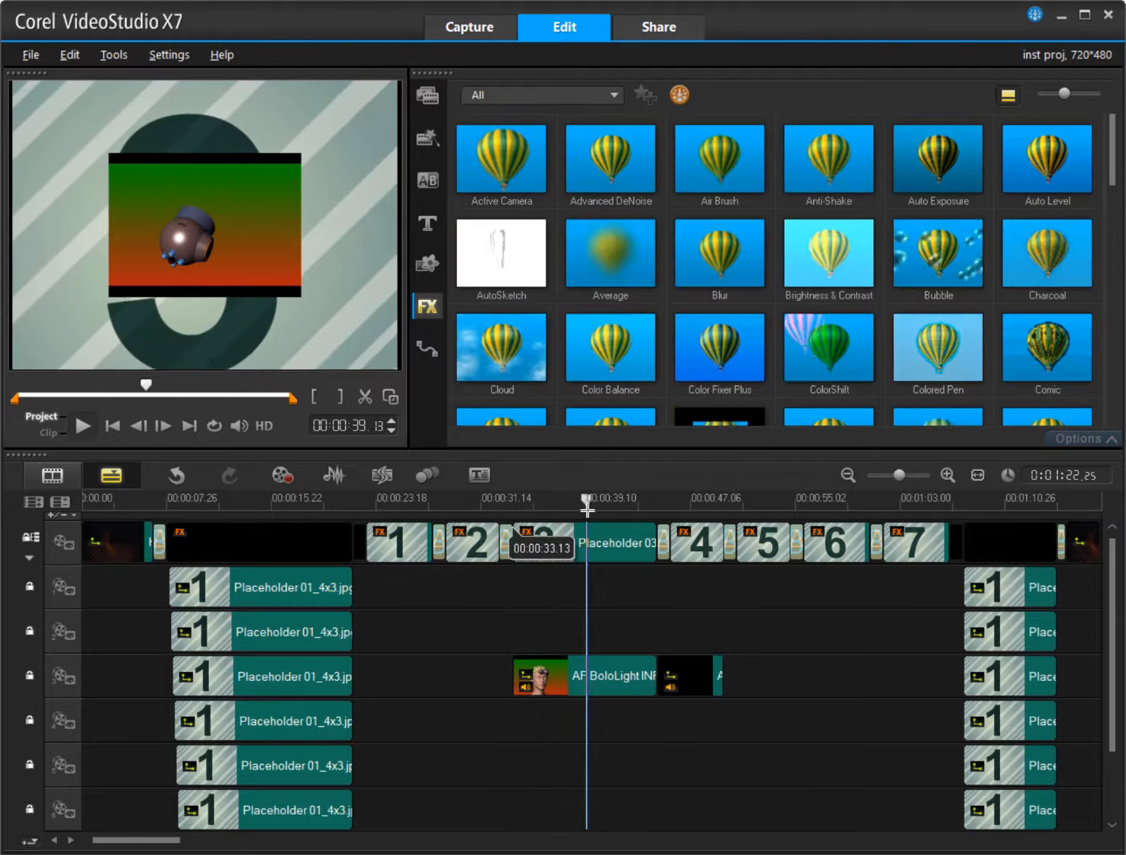
pyautogui.moveTo(697, 679)
pyautogui.mouseDown()
pyautogui.moveTo(725, 672)
pyautogui.moveTo(697, 679)
pyautogui.moveTo(715, 679)
pyautogui.mouseUp()
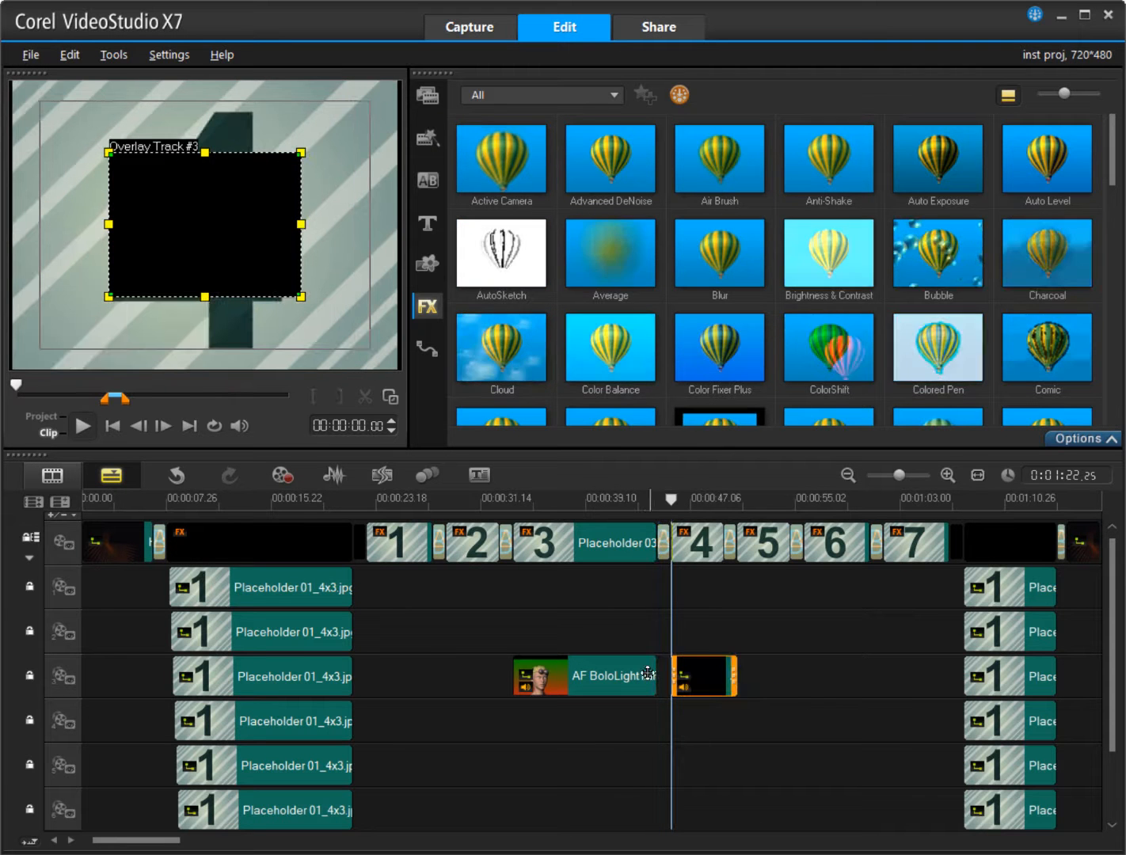
# Copy the attributes of the placeholder 3 clip and paste all of them onto the AF BoloLight clip on overlay track 3
pyautogui.rightClick(547, 544)
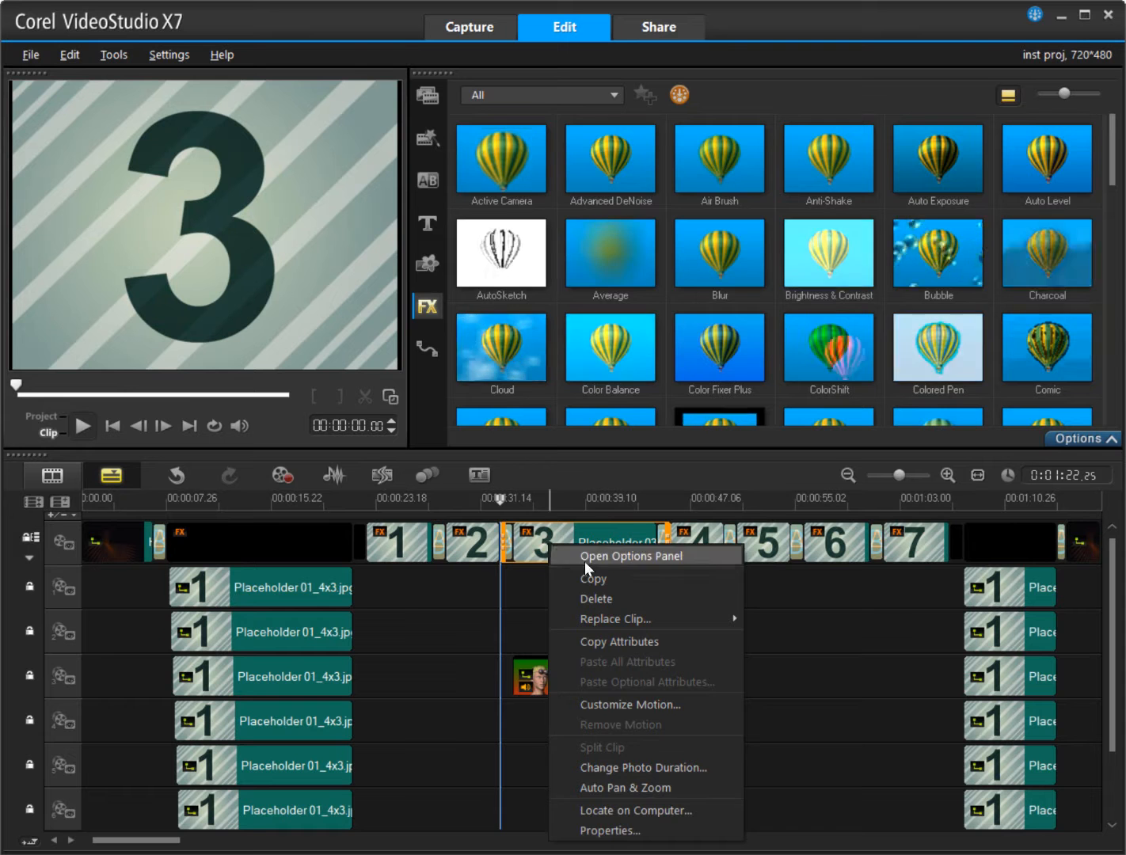
pyautogui.click(623, 641)
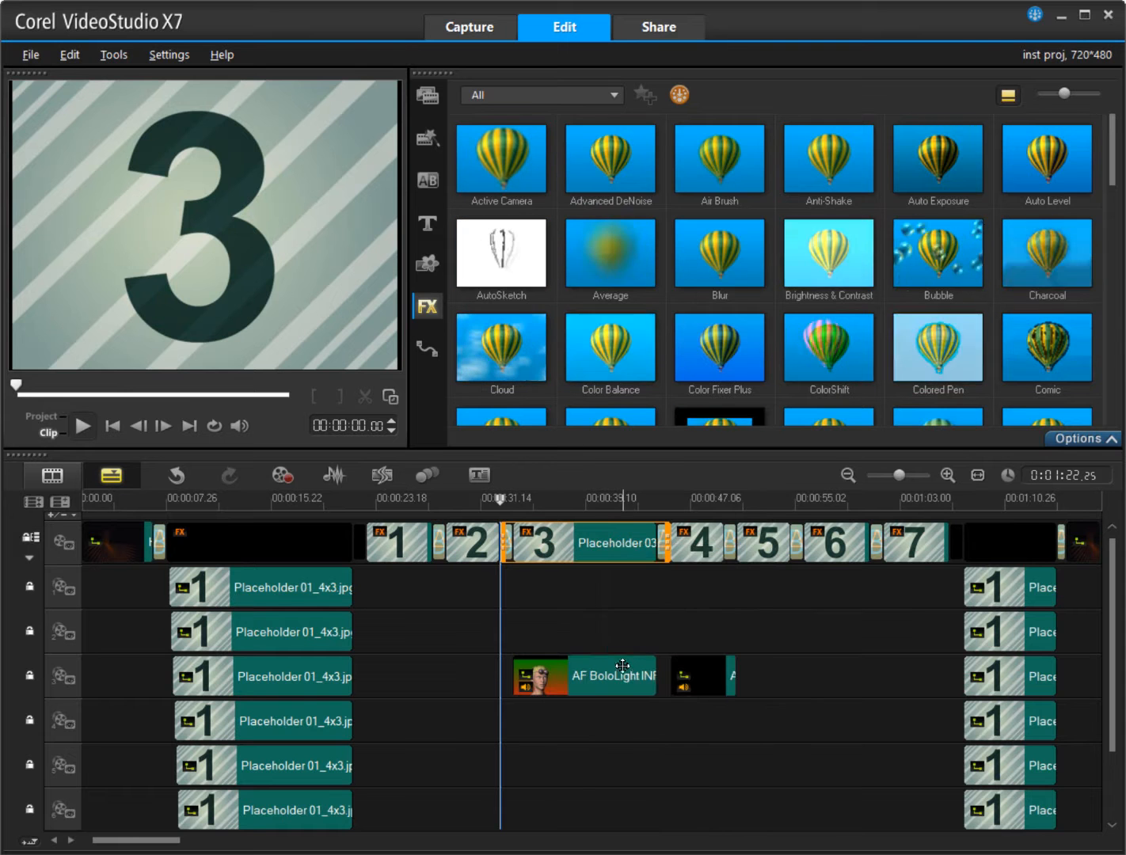
pyautogui.click(619, 673)
pyautogui.rightClick(620, 673)
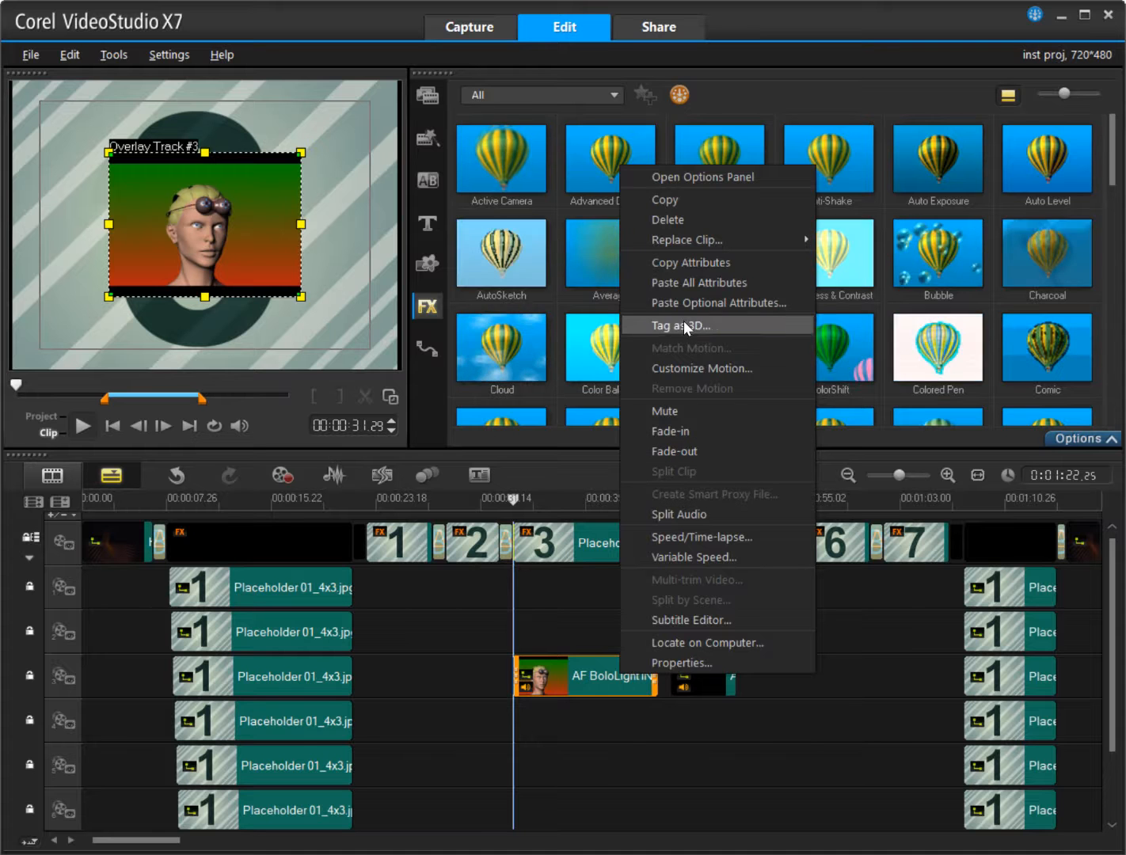
pyautogui.click(682, 282)
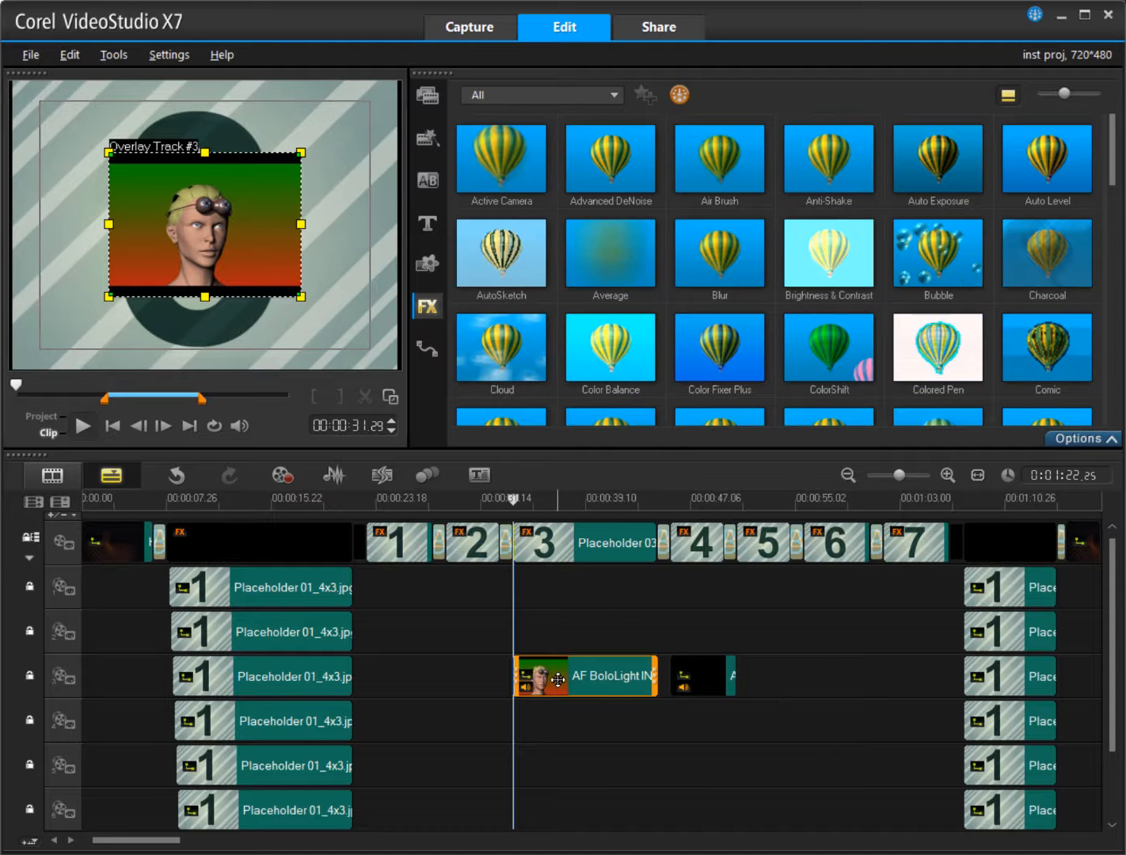
# Try to move the AF BoloLight and AF Watch Me clips onto the main video track before placeholder 3, and undo both moves
pyautogui.moveTo(559, 680); pyautogui.dragTo(582, 549)
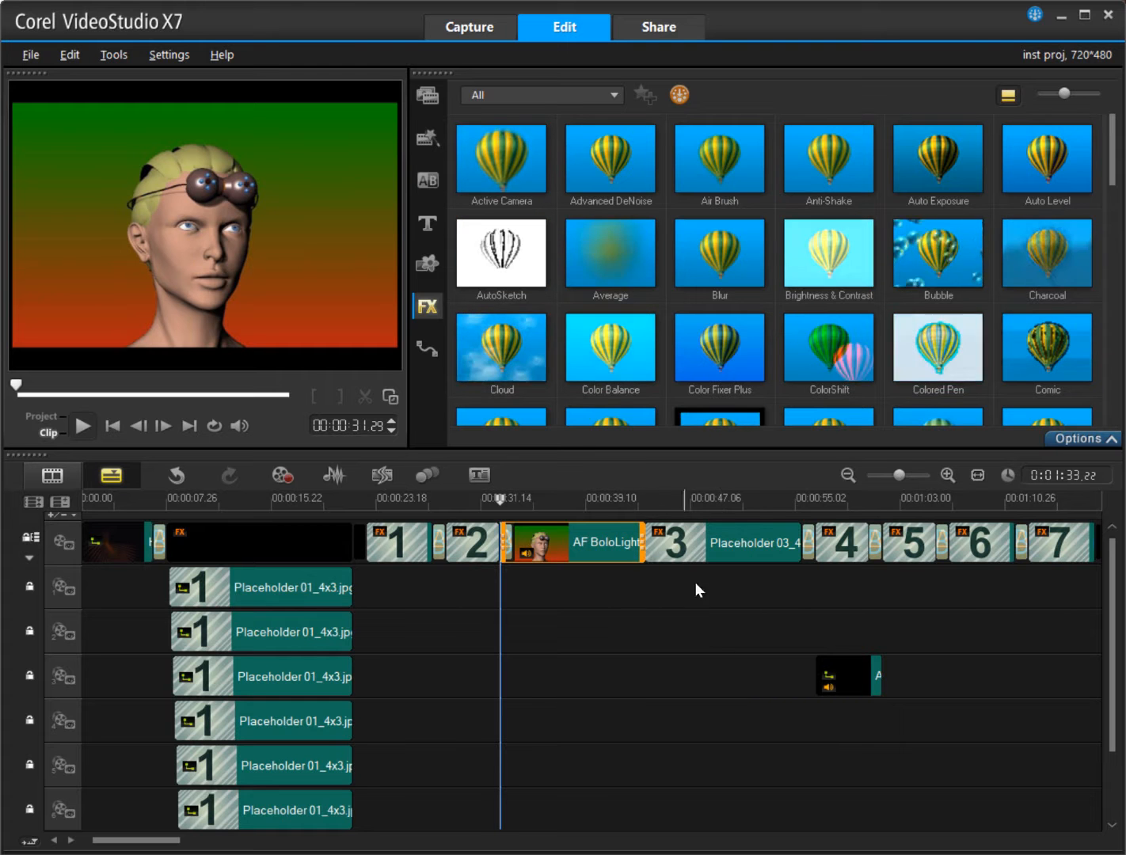
pyautogui.click(841, 669)
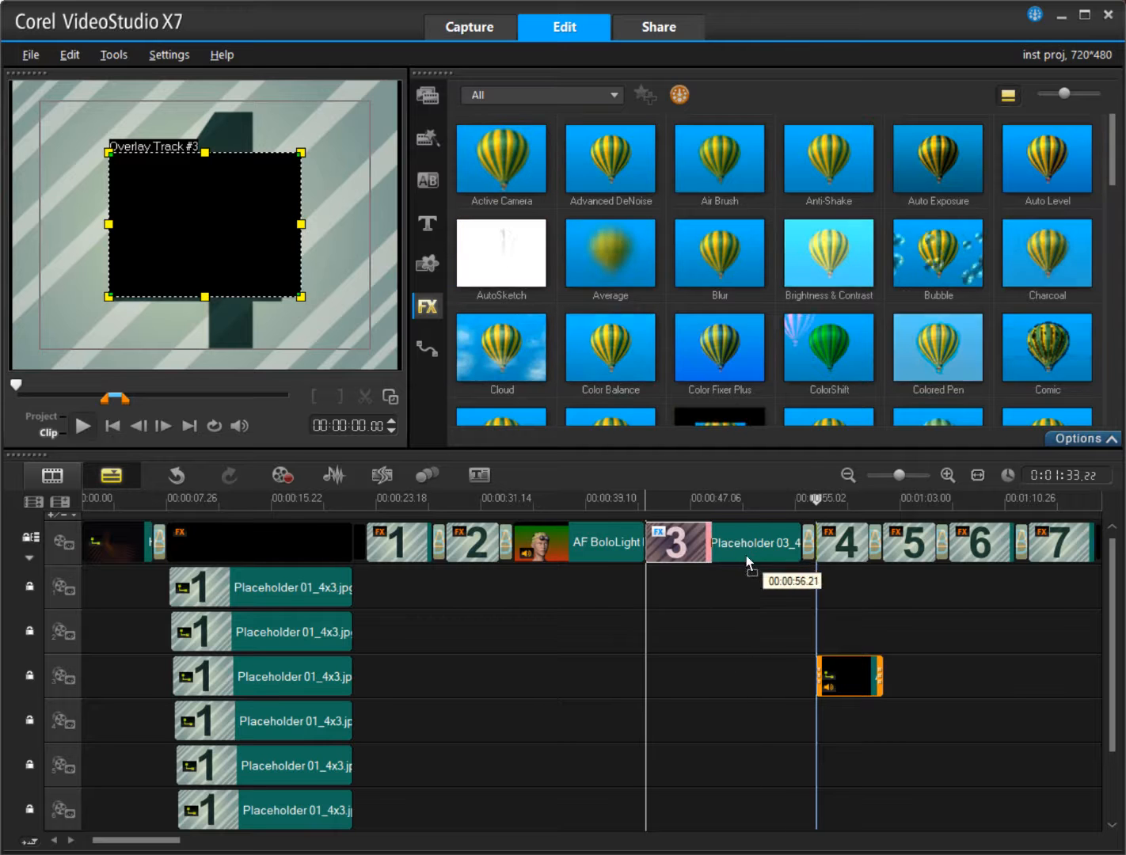
pyautogui.moveTo(742, 551); pyautogui.dragTo(742, 550)
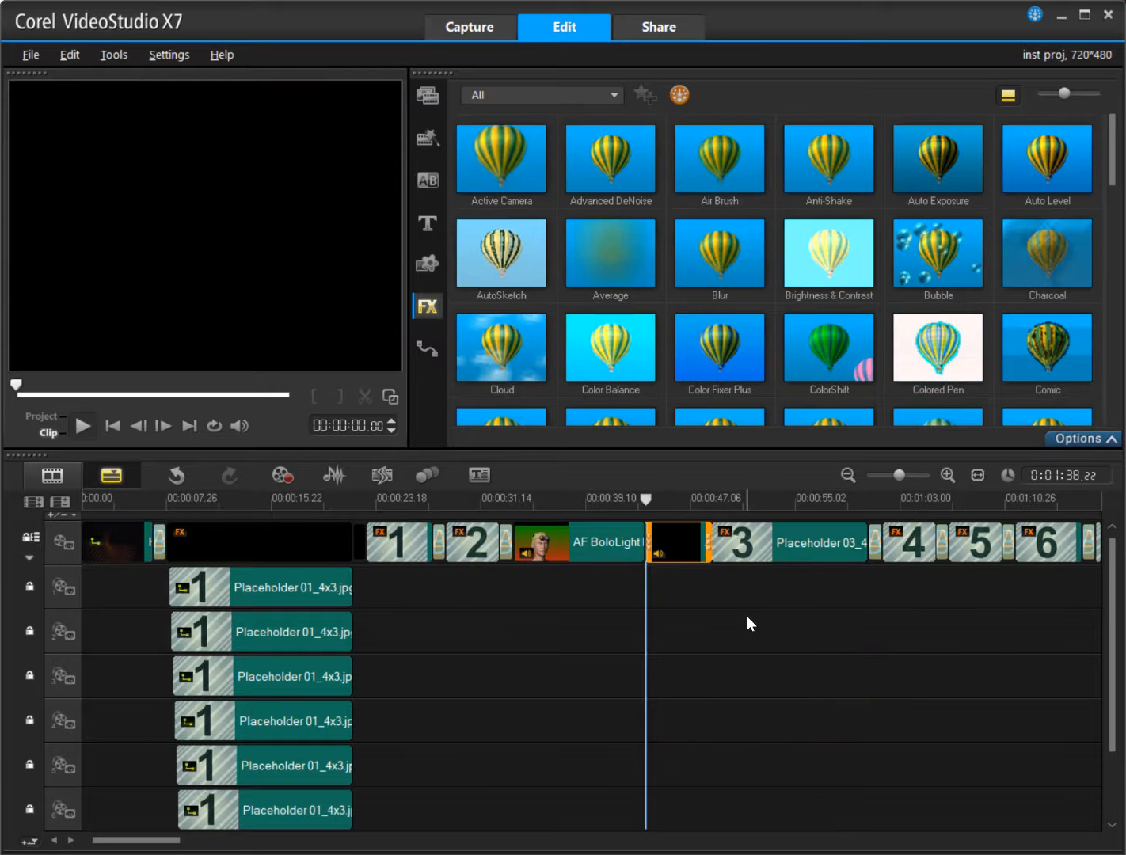
pyautogui.hotkey('ctrl', 'z')
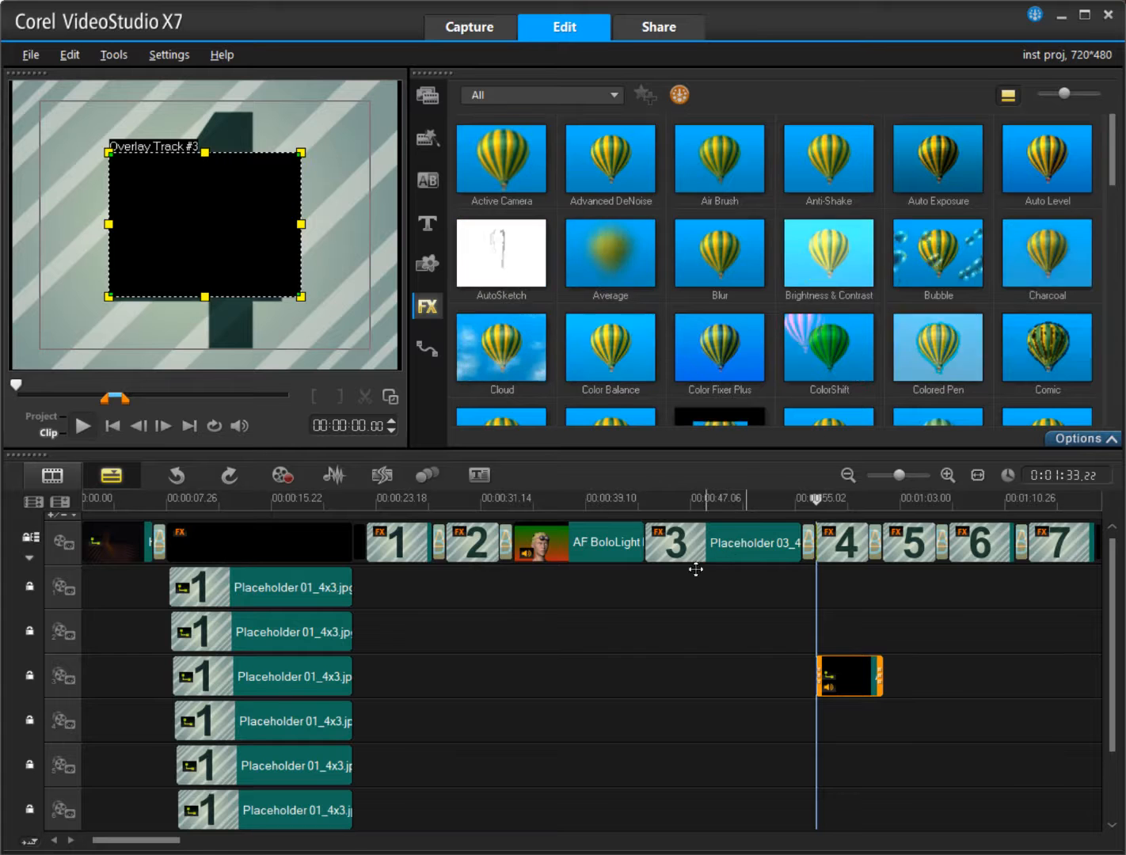
pyautogui.hotkey('ctrl', 'z')
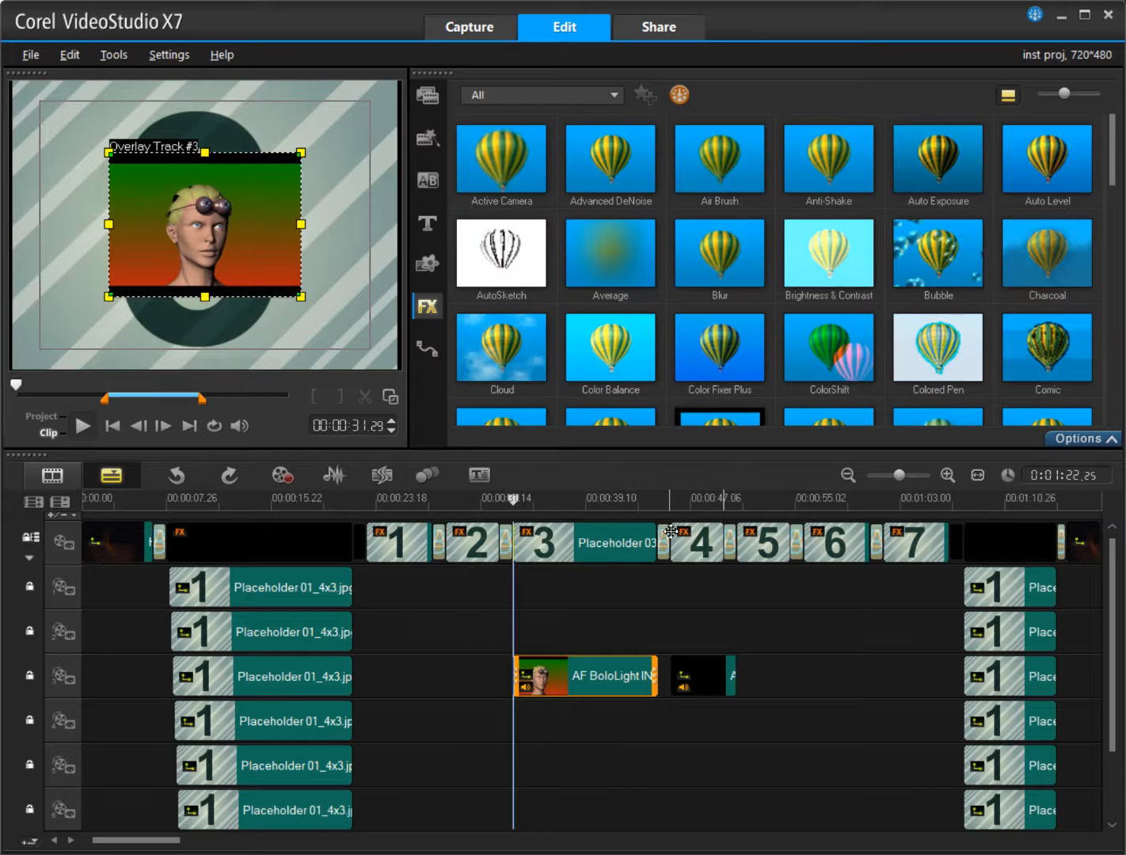
# Try inserting only the AF BoloLight clip into the main video track ahead of placeholder 3, scrub through it, and undo the insertion
pyautogui.click(655, 507)
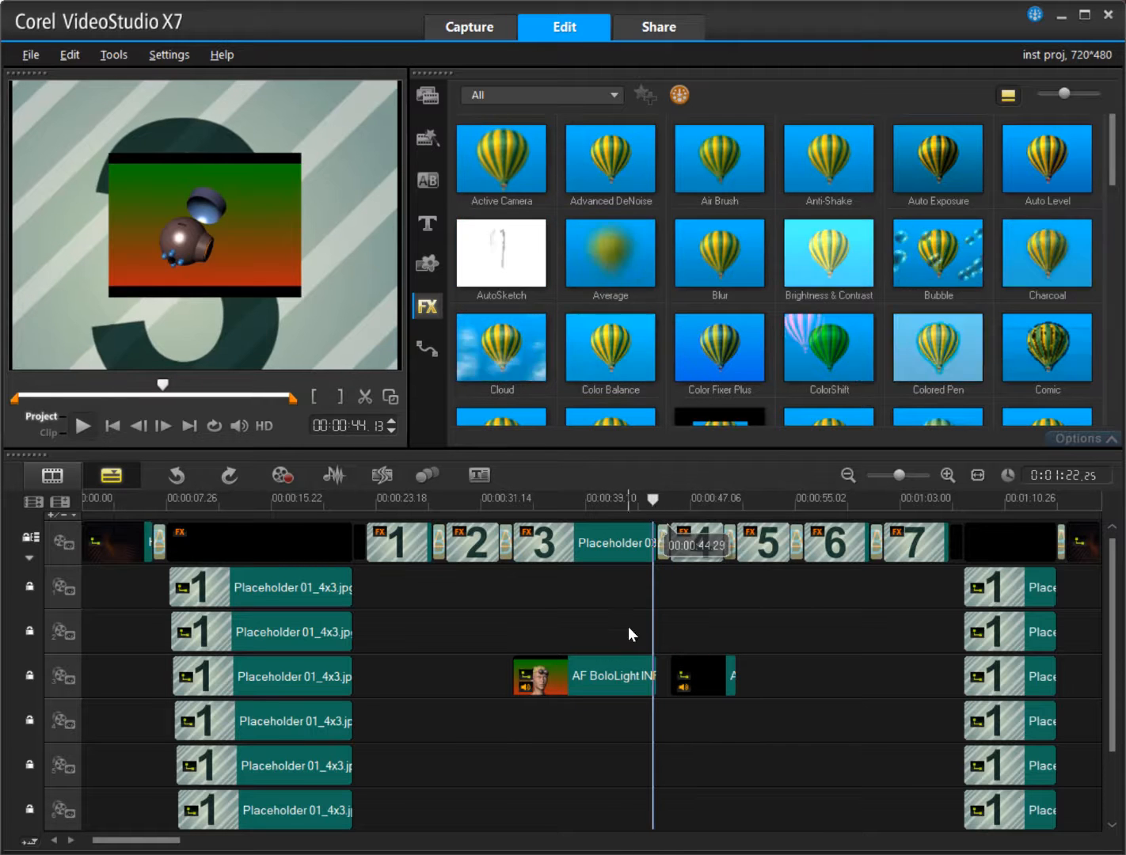
pyautogui.moveTo(617, 669); pyautogui.dragTo(616, 548)
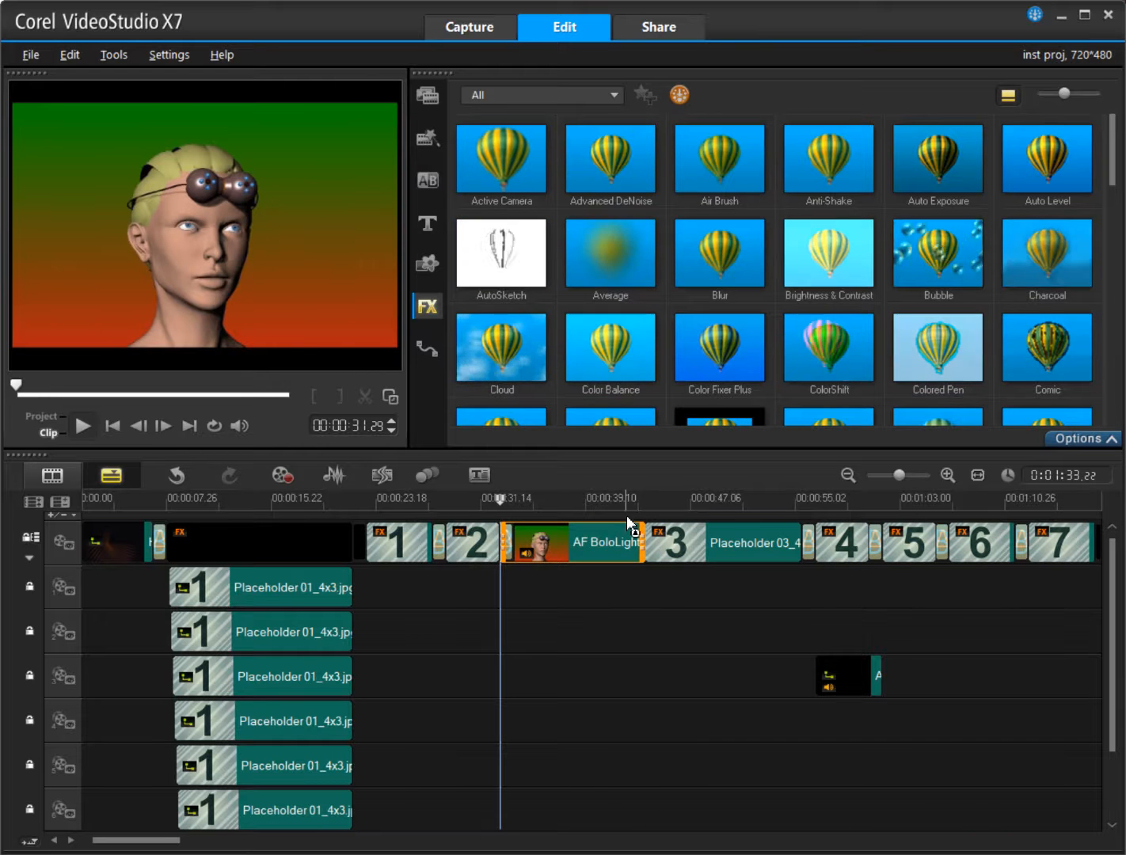
pyautogui.moveTo(636, 507); pyautogui.dragTo(595, 512)
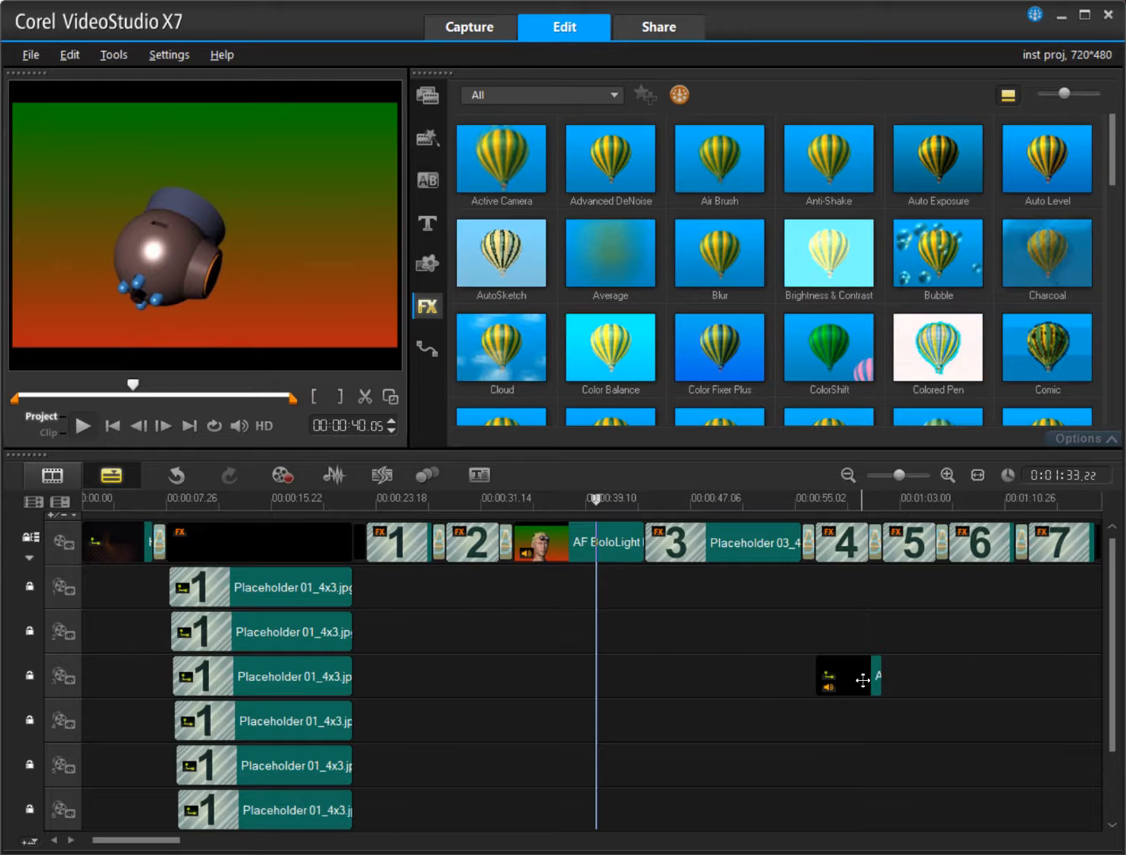
pyautogui.hotkey('ctrl', 'z')
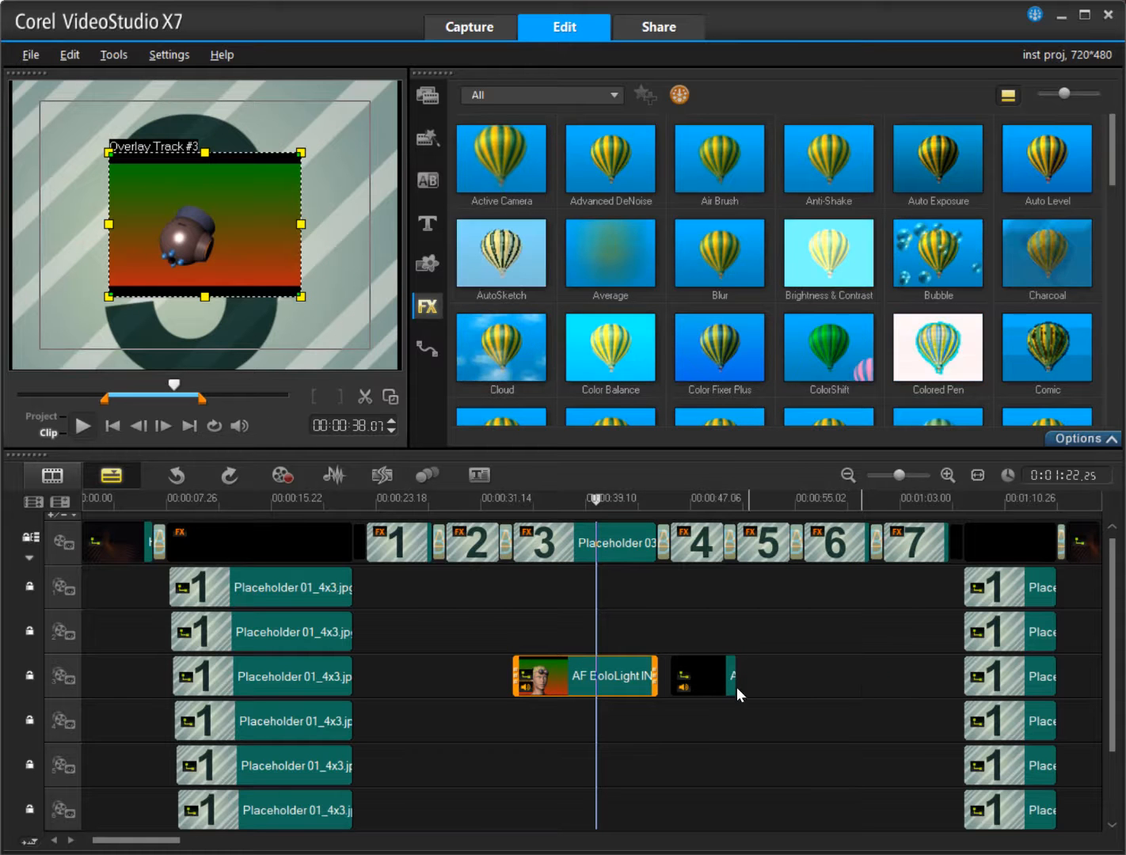
# Try inserting the AF Watch Me clip into the main video track ahead of placeholder 3, scrub through the result, and undo the insertion
pyautogui.moveTo(698, 684)
pyautogui.mouseDown()
pyautogui.moveTo(686, 622)
pyautogui.moveTo(596, 554)
pyautogui.moveTo(608, 538)
pyautogui.moveTo(603, 572)
pyautogui.moveTo(596, 553)
pyautogui.mouseUp()
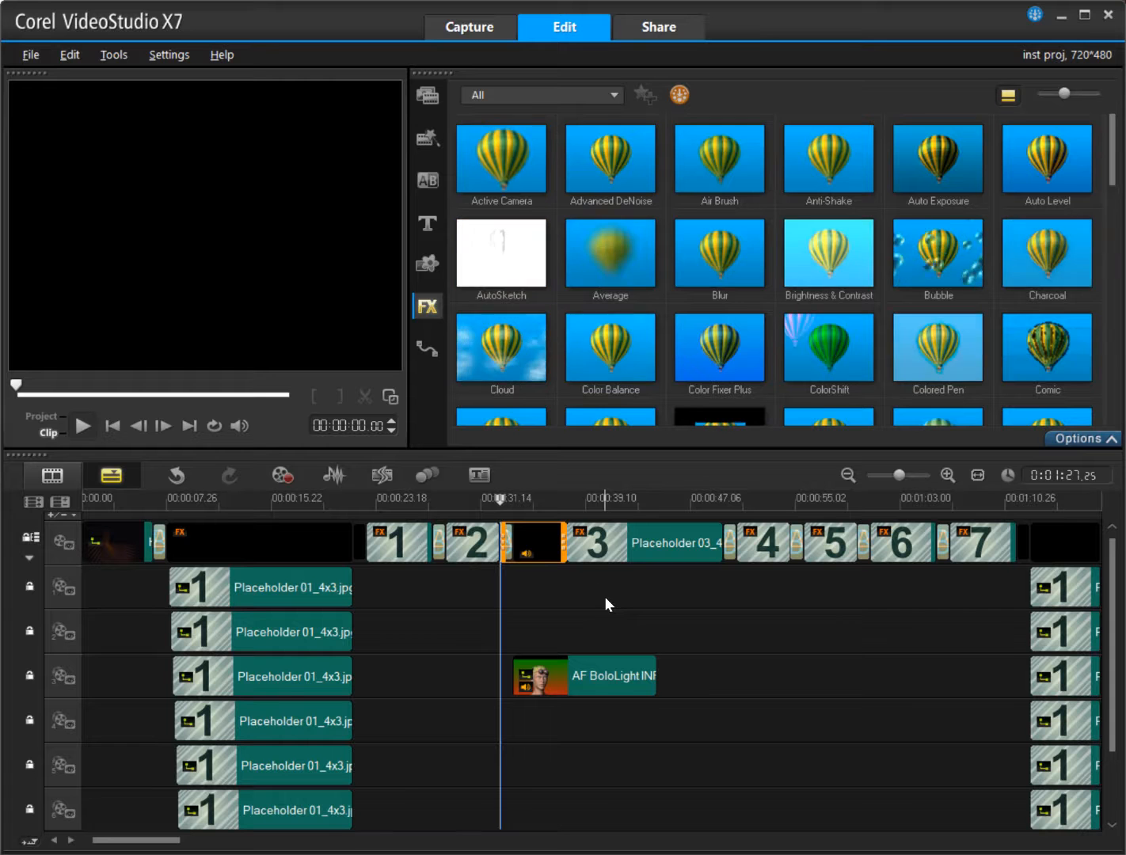
pyautogui.click(511, 502)
pyautogui.moveTo(513, 504)
pyautogui.mouseDown()
pyautogui.moveTo(576, 507)
pyautogui.moveTo(513, 507)
pyautogui.mouseUp()
pyautogui.rightClick(561, 512)
pyautogui.click(521, 509)
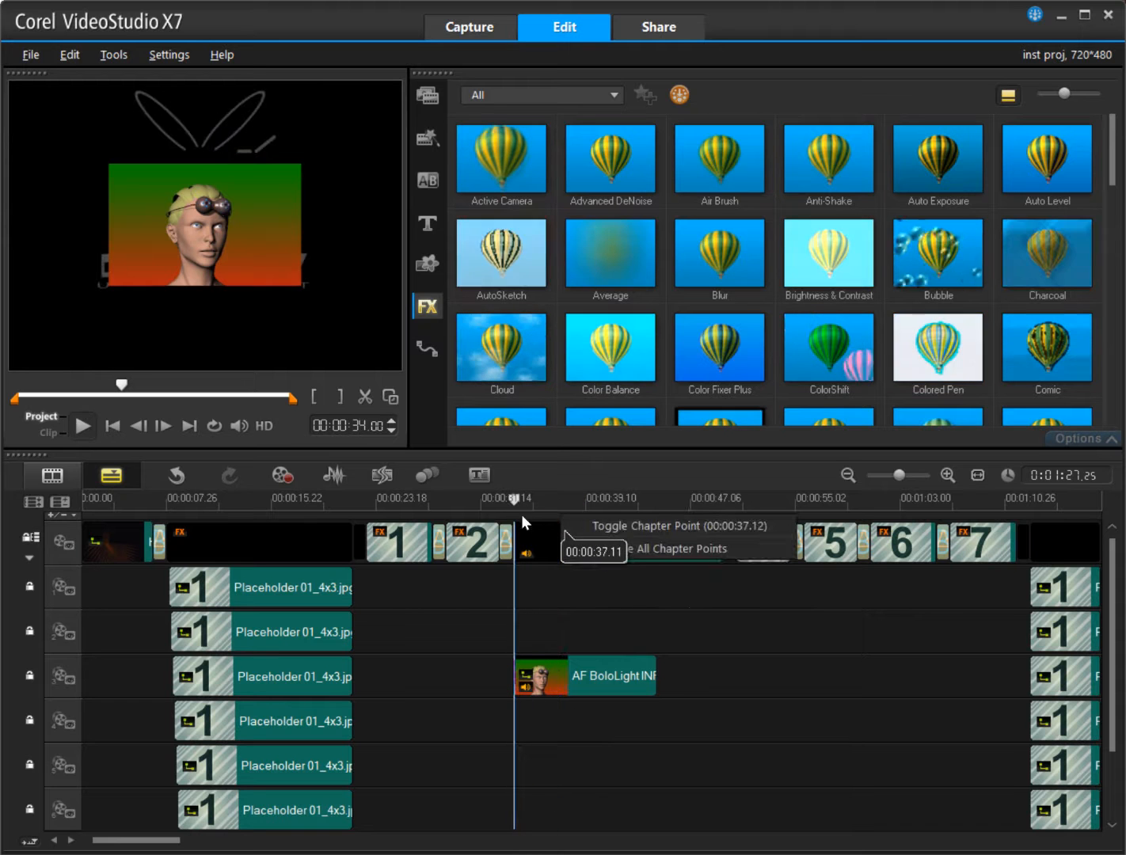
pyautogui.click(693, 612)
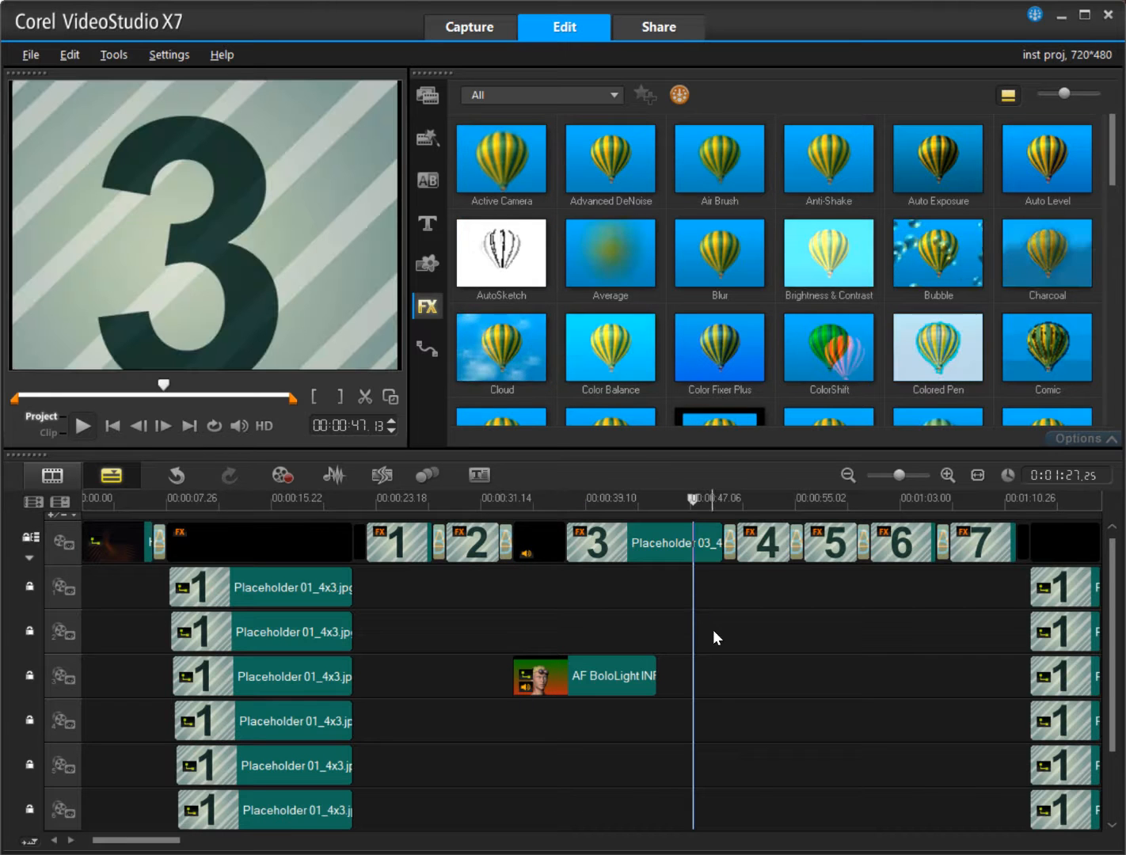
pyautogui.hotkey('ctrl', 'z')
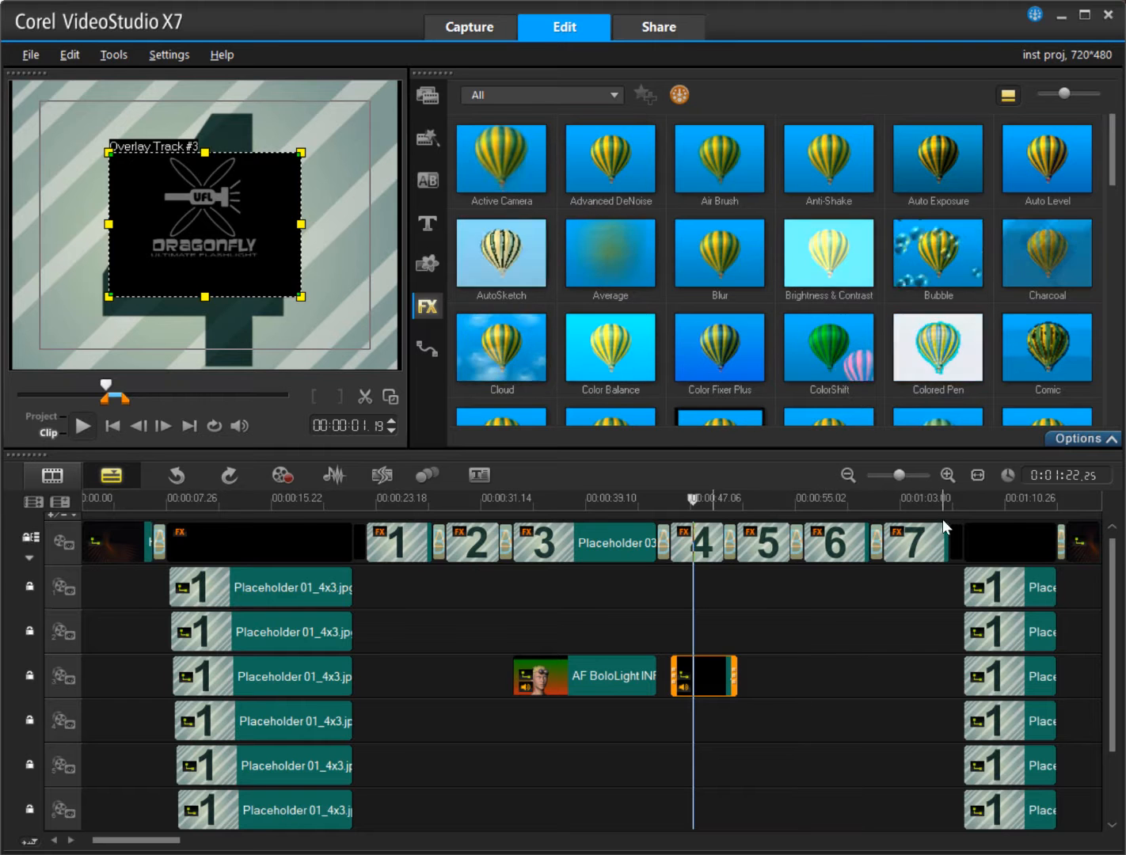
# Scrub the project from placeholder 7 back to the start of the stacked placeholder 1 section to check the layout
pyautogui.moveTo(950, 499); pyautogui.dragTo(250, 572)
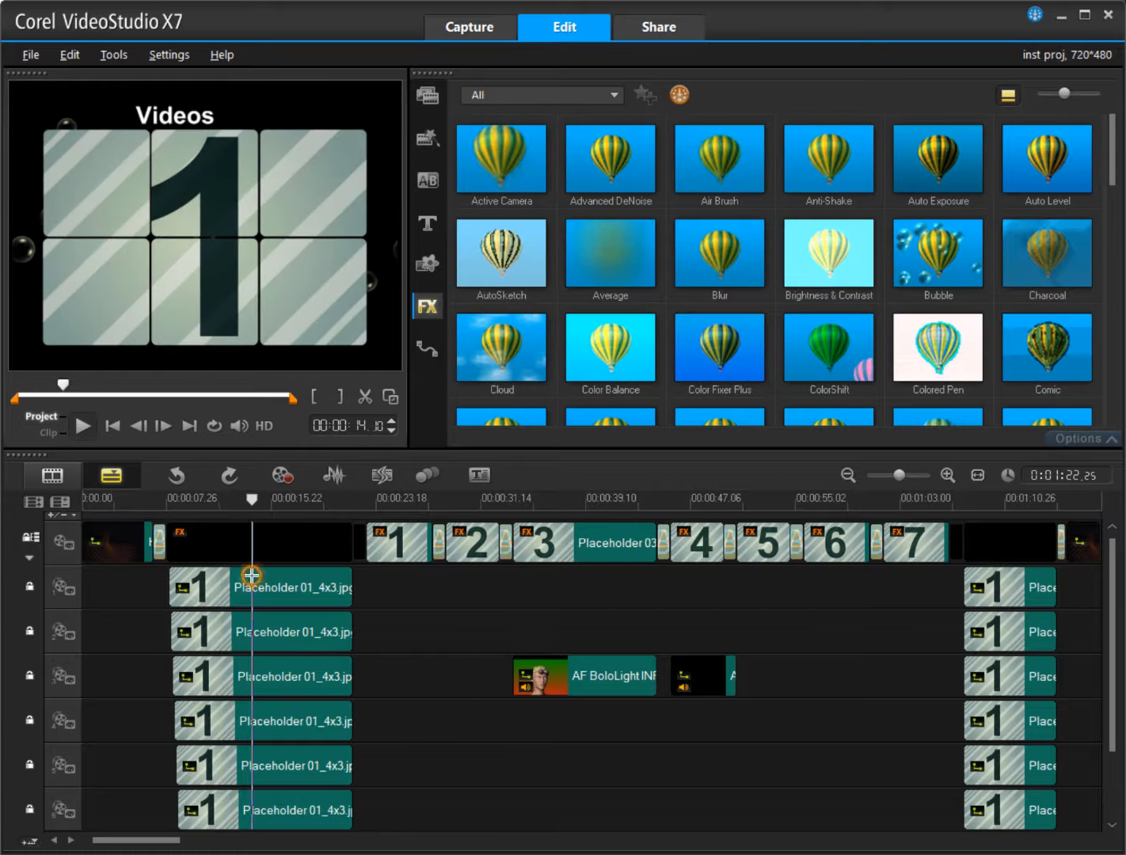
pyautogui.rightClick(251, 576)
pyautogui.click(249, 499)
pyautogui.moveTo(250, 501); pyautogui.dragTo(163, 516)
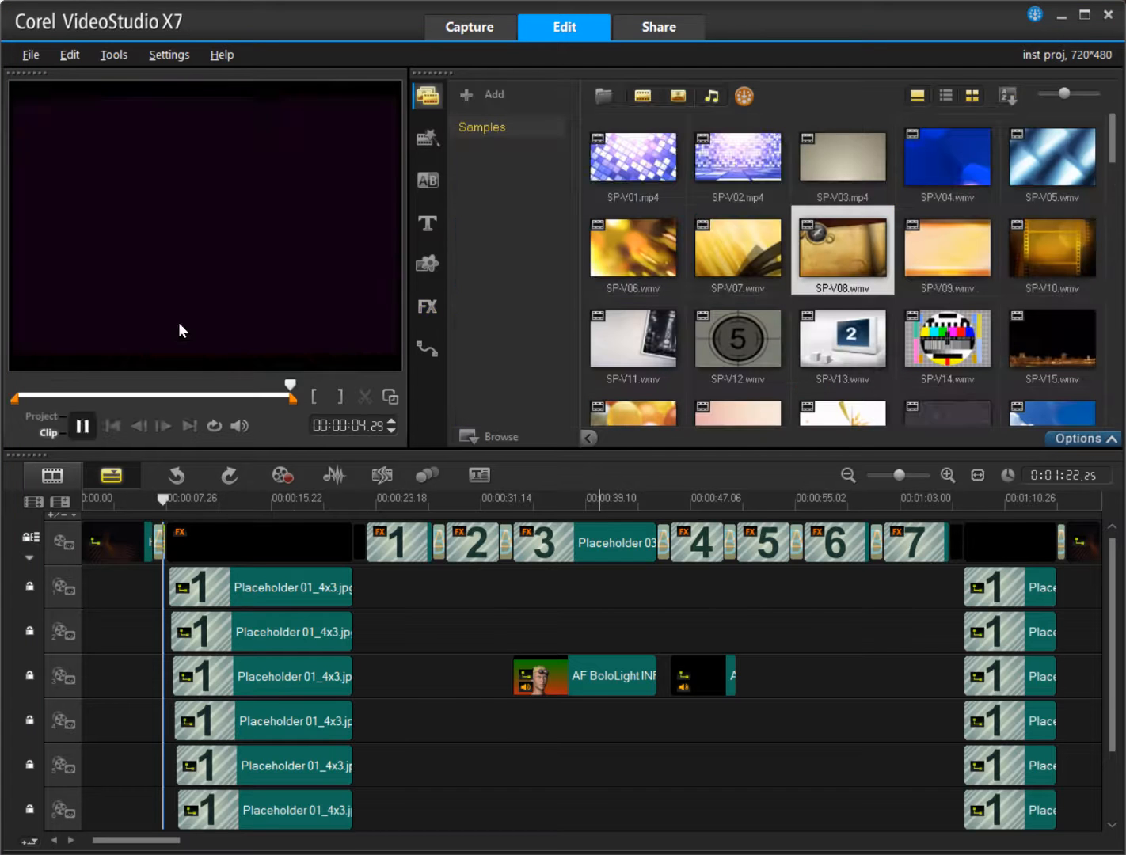
# Play the sample clip SP-V06.wmv to check the preview picture, and pause it partway through
pyautogui.click(643, 241)
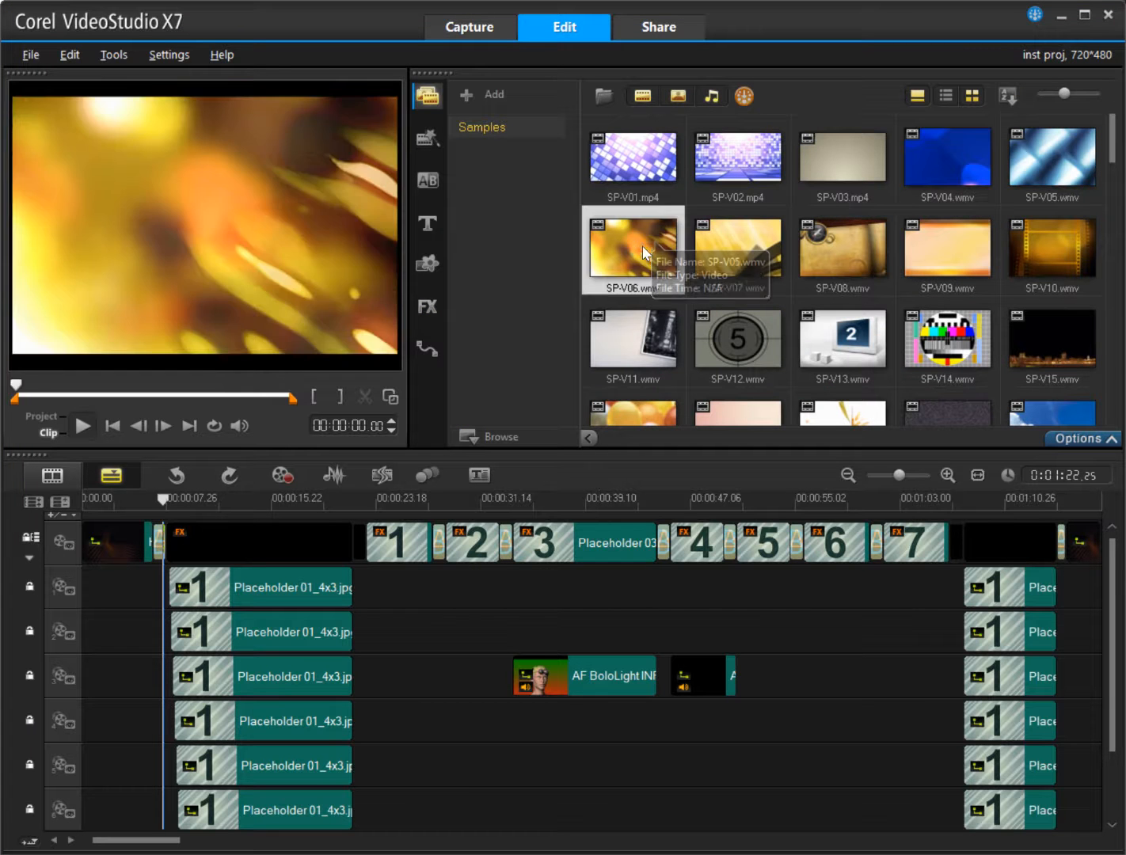
pyautogui.click(83, 427)
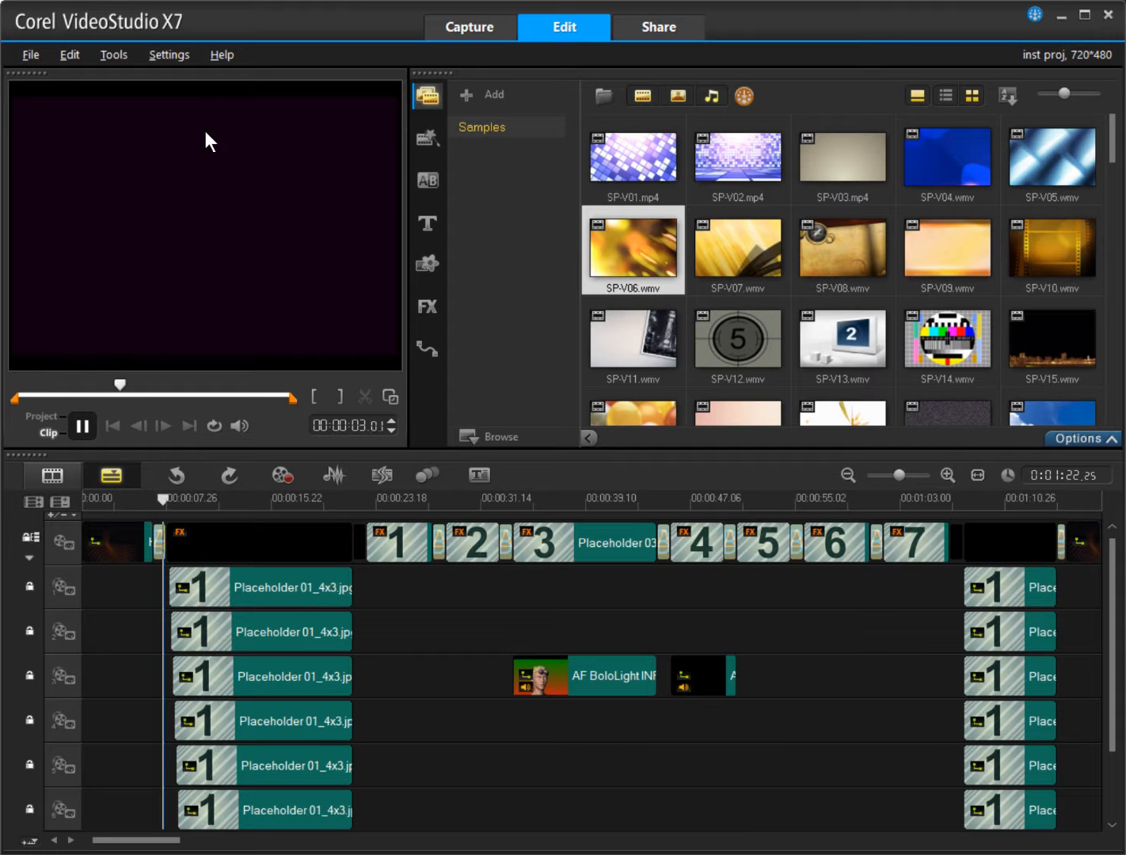
pyautogui.click(94, 424)
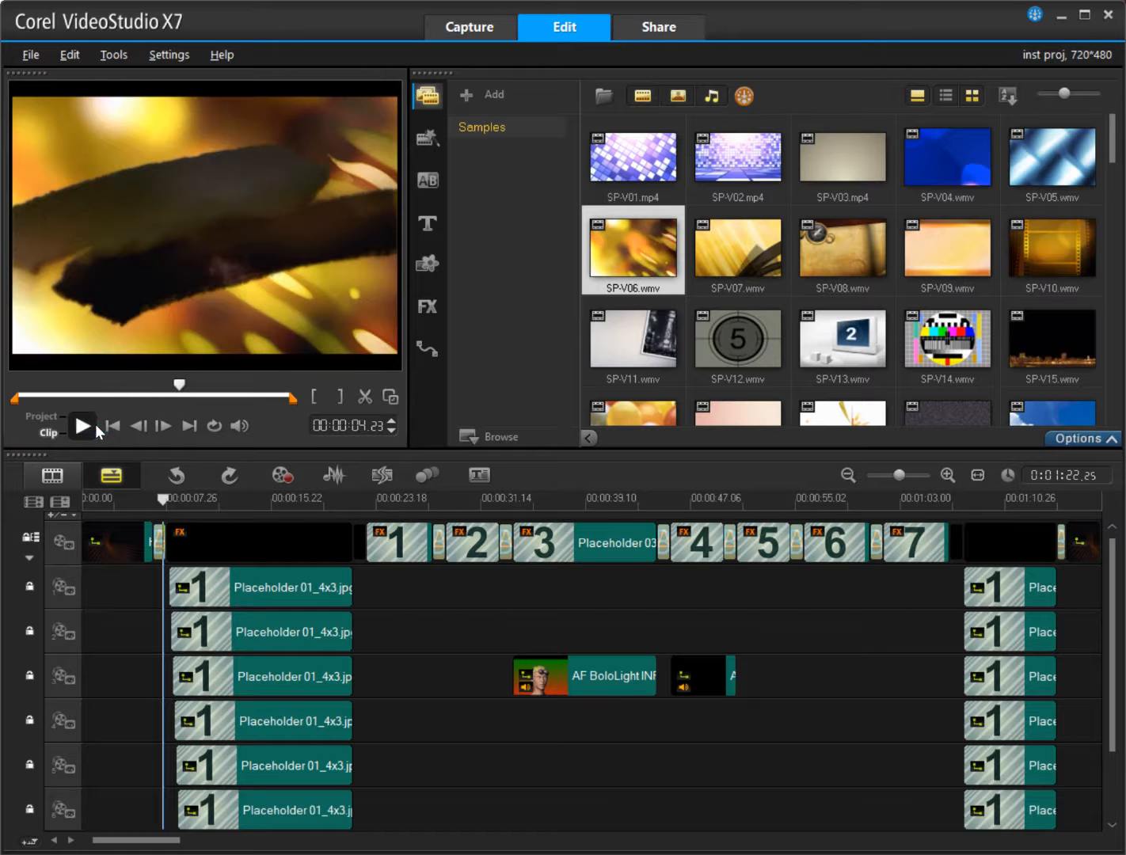
# Disable hardware decoder acceleration for editing and file creation, hardware encoder acceleration, and hardware acceleration optimization in the performance preferences
pyautogui.click(186, 55)
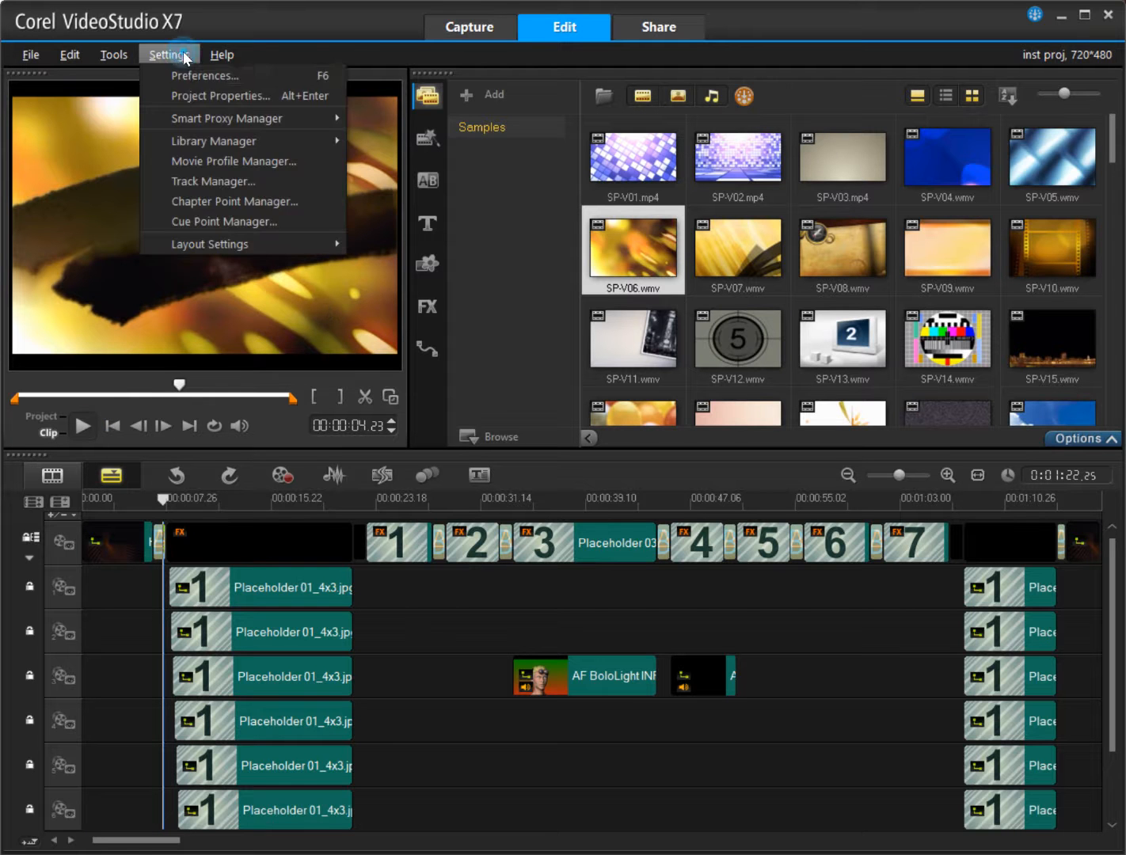
pyautogui.click(193, 76)
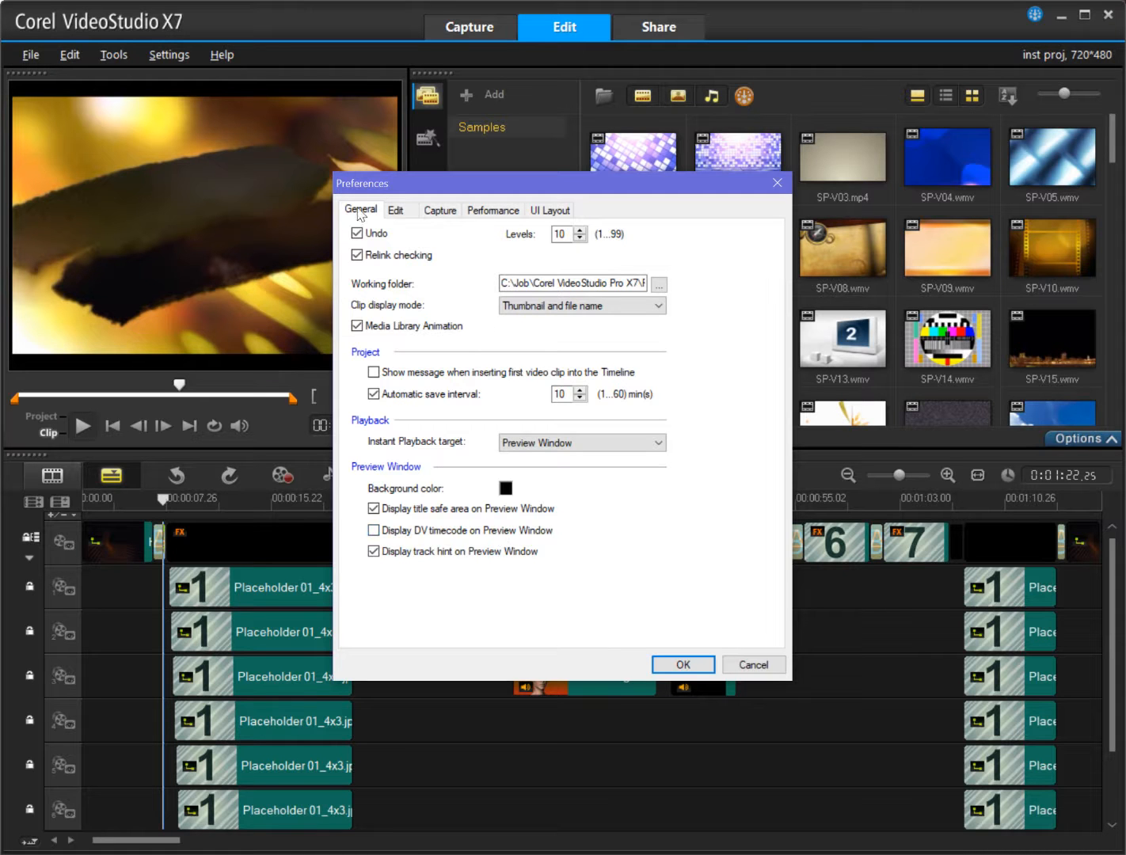
pyautogui.click(488, 211)
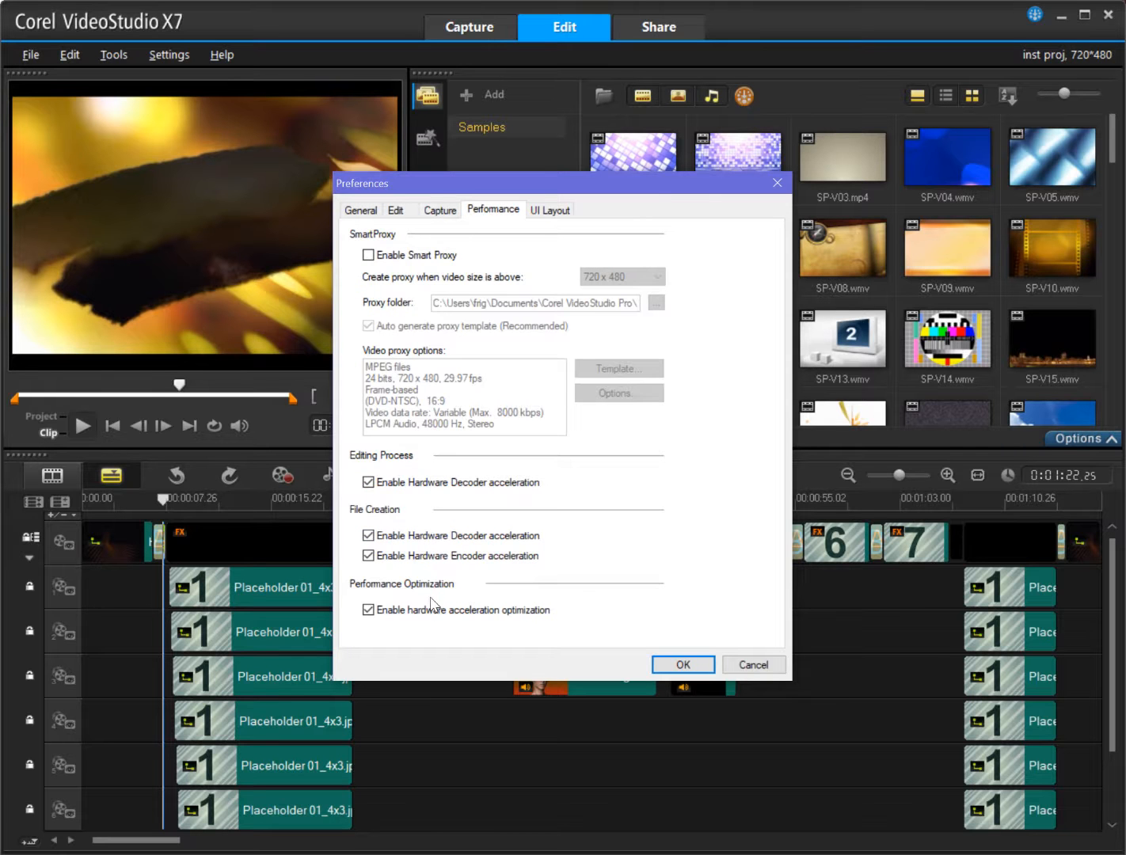
pyautogui.click(420, 557)
pyautogui.click(420, 540)
pyautogui.click(442, 483)
pyautogui.click(483, 610)
pyautogui.click(681, 663)
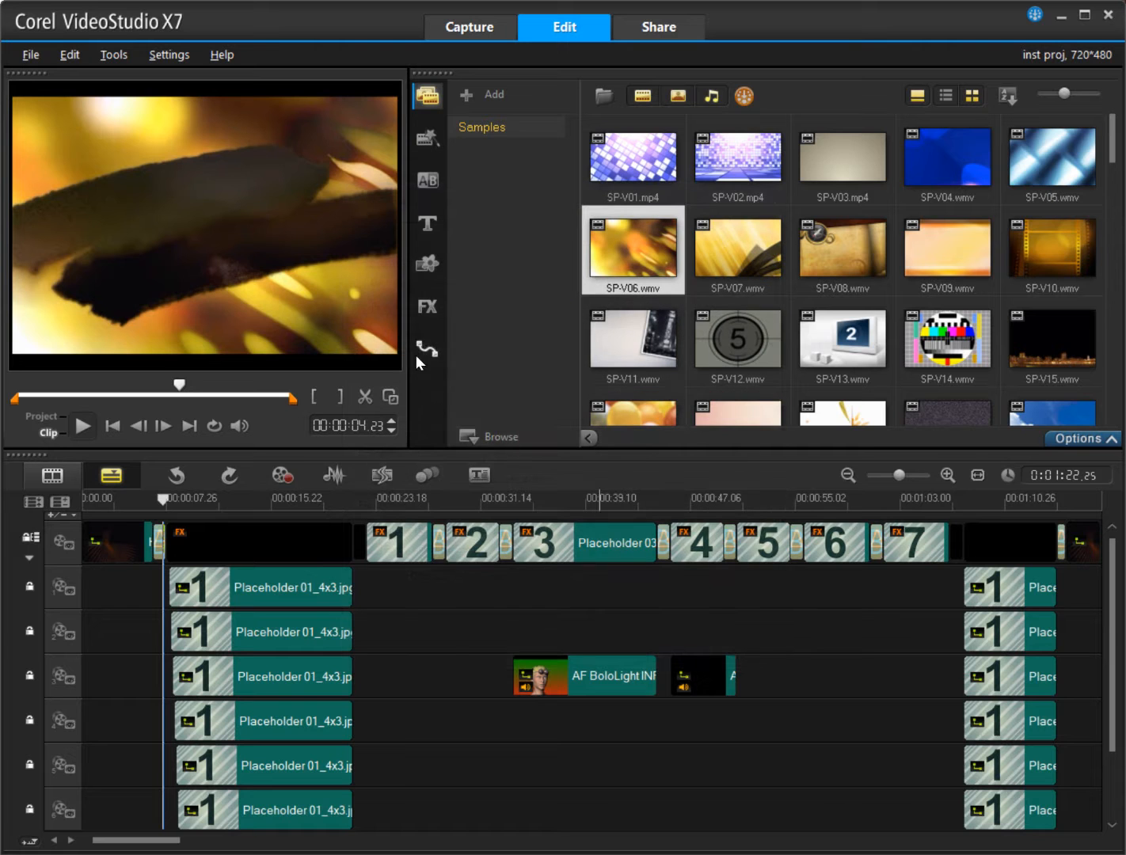
# Play and pause the sample clips SP-V06.wmv and SP-V07.wmv to check how the preview behaves
pyautogui.click(84, 426)
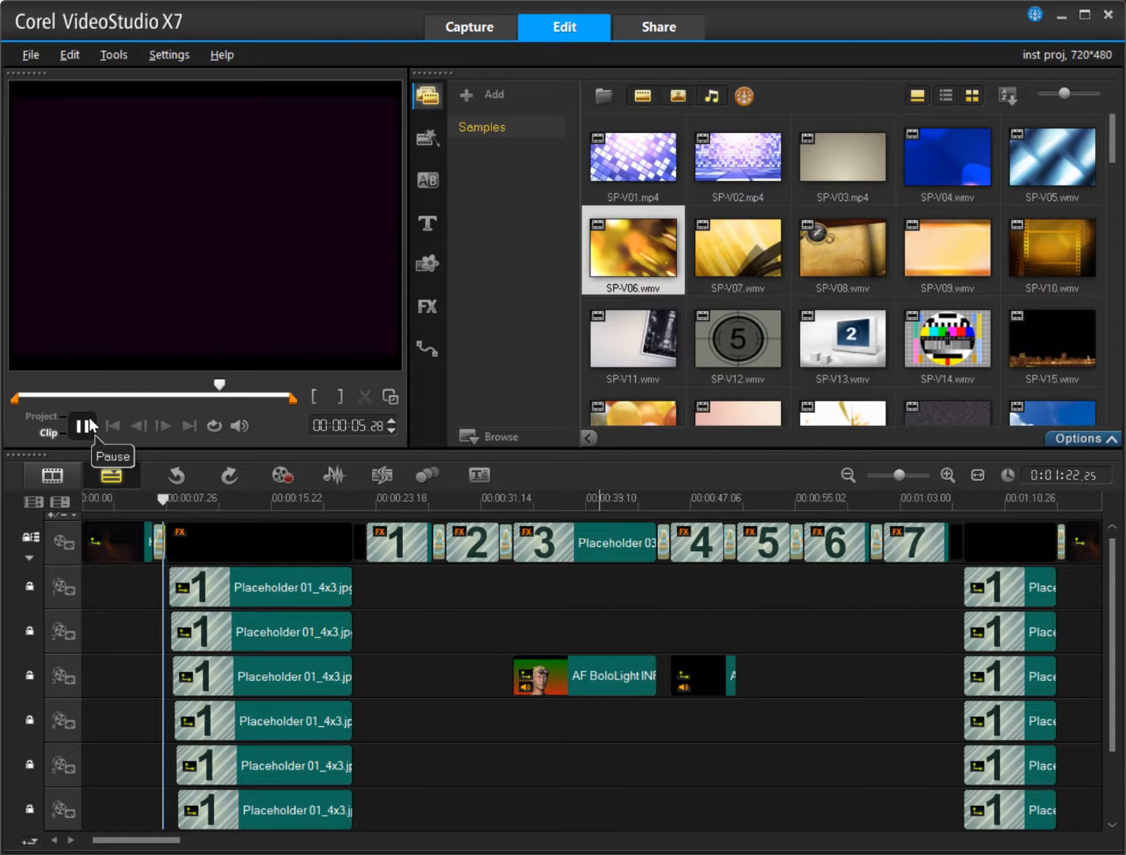
pyautogui.click(84, 425)
pyautogui.click(743, 264)
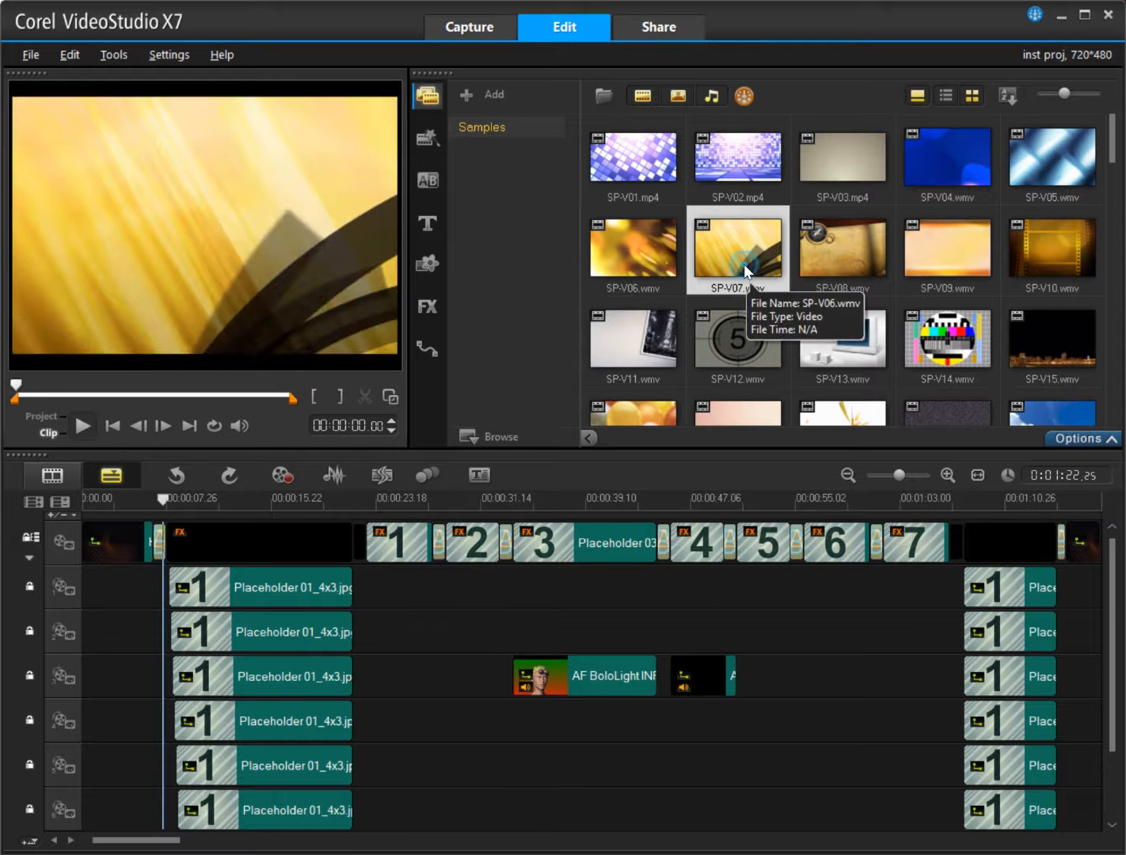
pyautogui.click(87, 425)
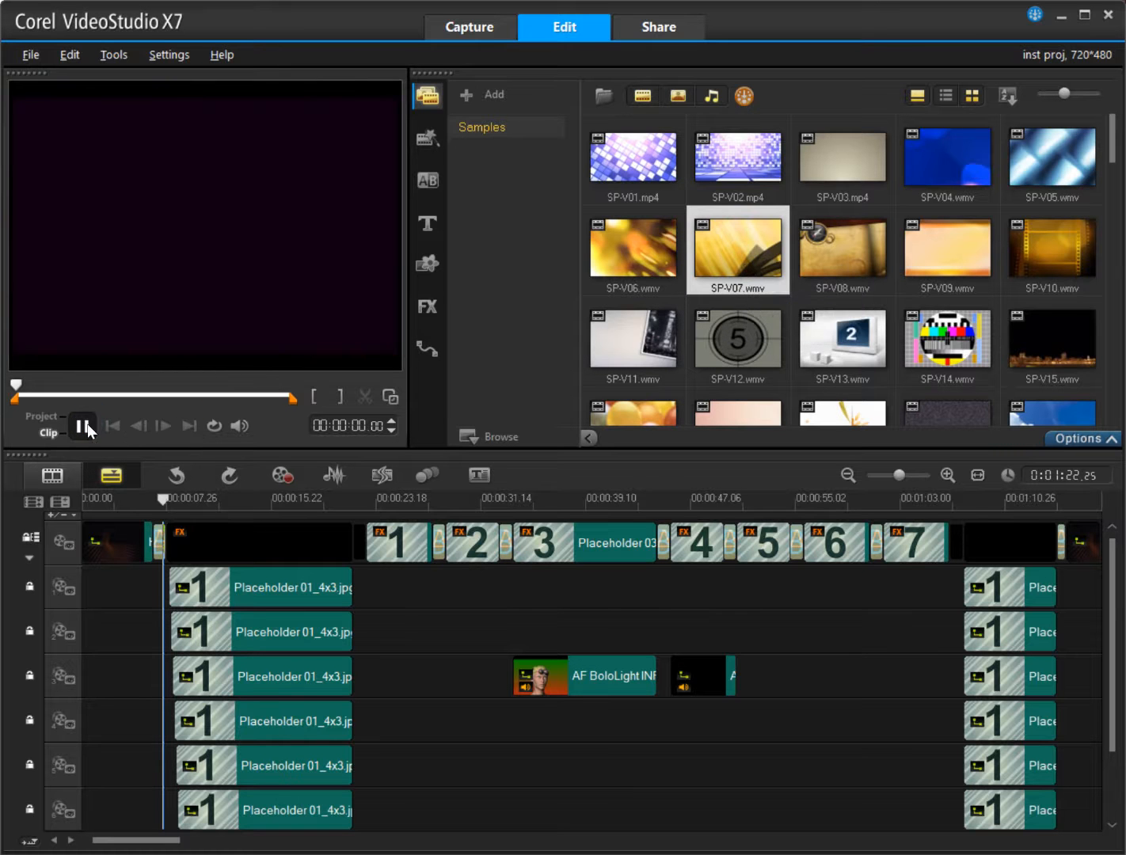
pyautogui.click(87, 425)
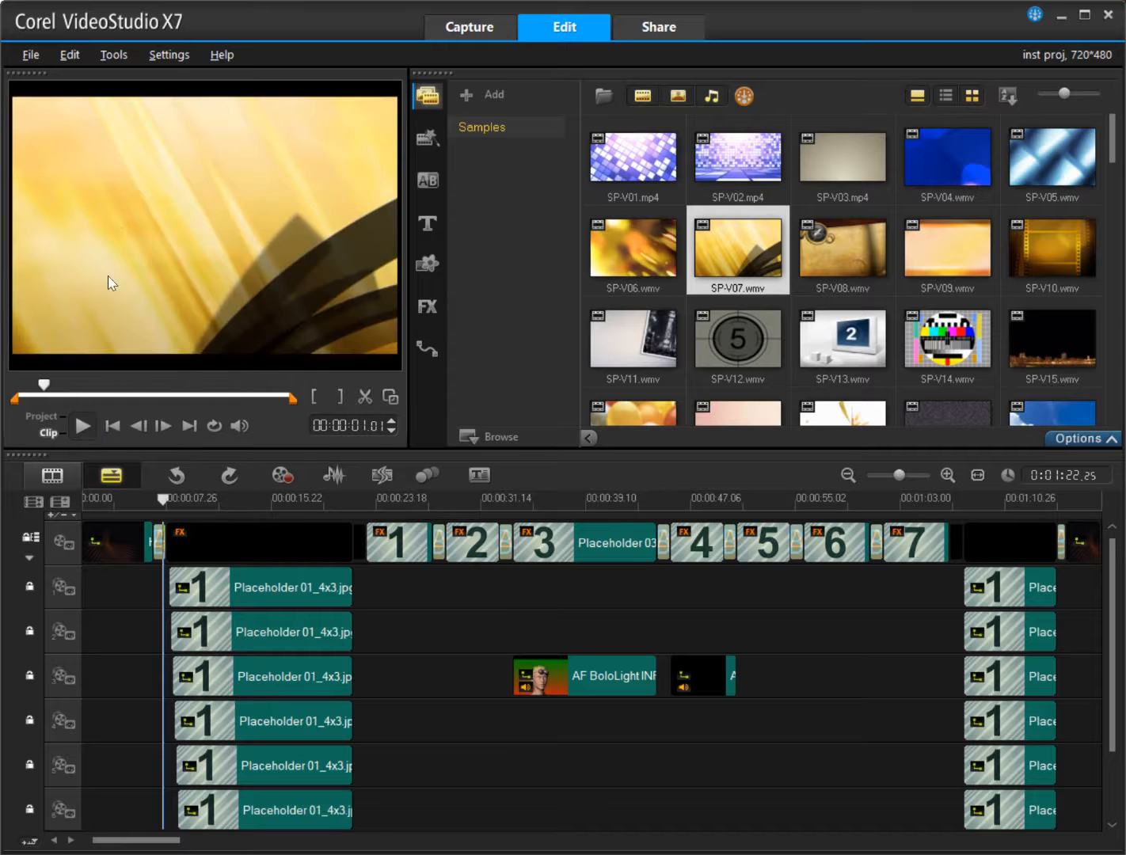
# Re-enable hardware decoder acceleration for editing and file creation, hardware encoder acceleration, and hardware acceleration optimization in the performance preferences
pyautogui.click(166, 52)
pyautogui.click(169, 52)
pyautogui.click(171, 53)
pyautogui.click(190, 79)
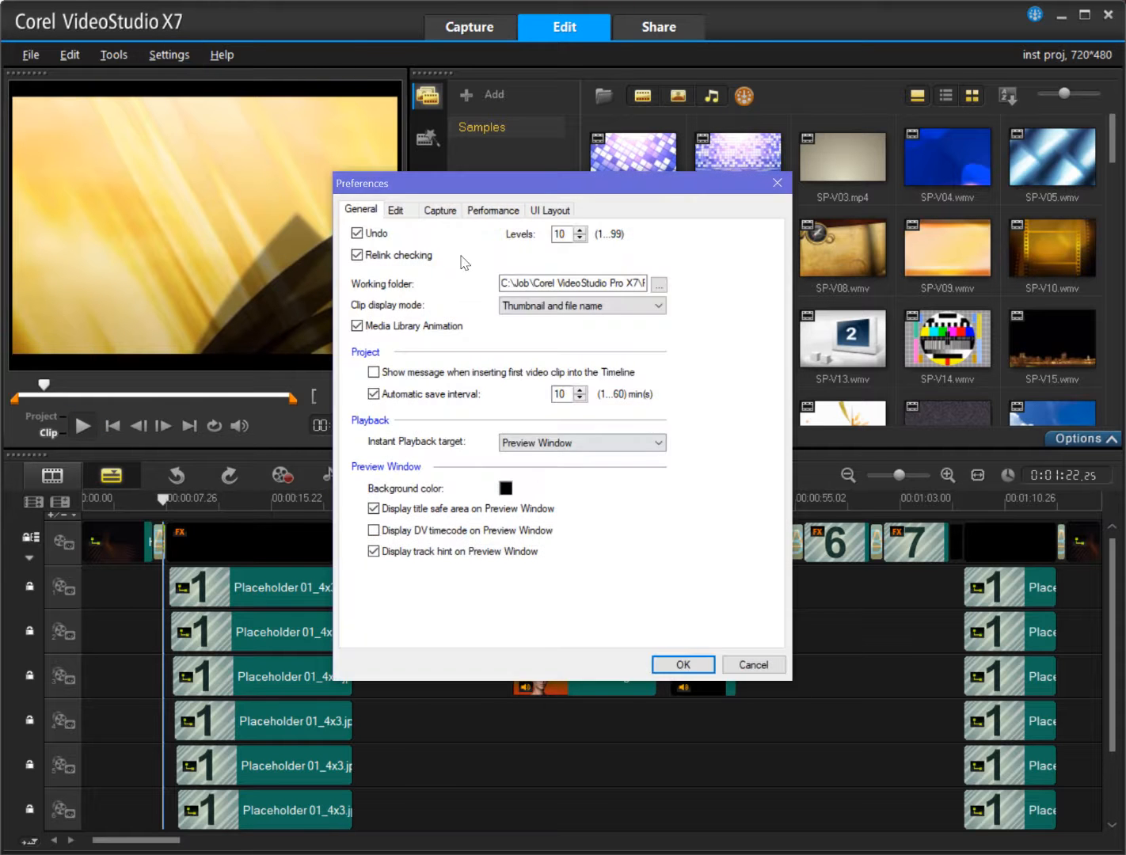
pyautogui.click(485, 209)
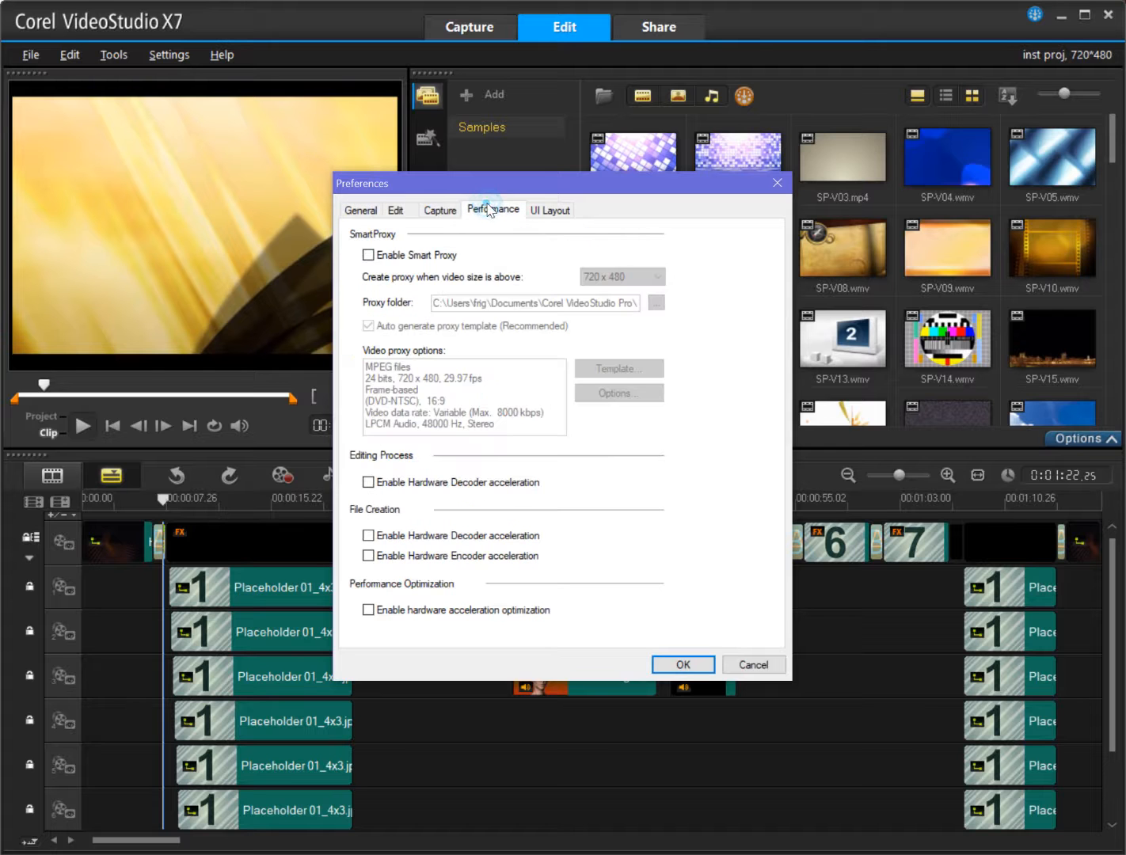
pyautogui.click(441, 536)
pyautogui.click(438, 556)
pyautogui.click(437, 607)
pyautogui.click(416, 489)
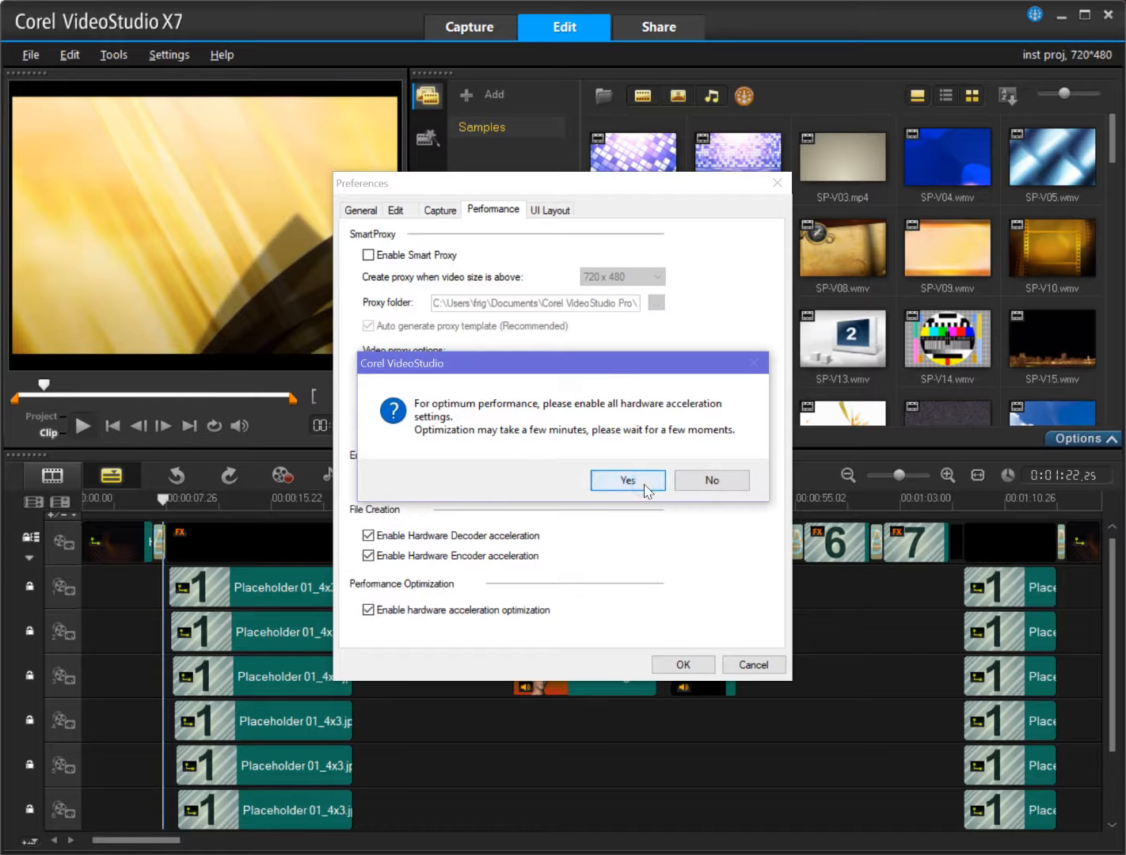
pyautogui.click(643, 483)
pyautogui.click(462, 488)
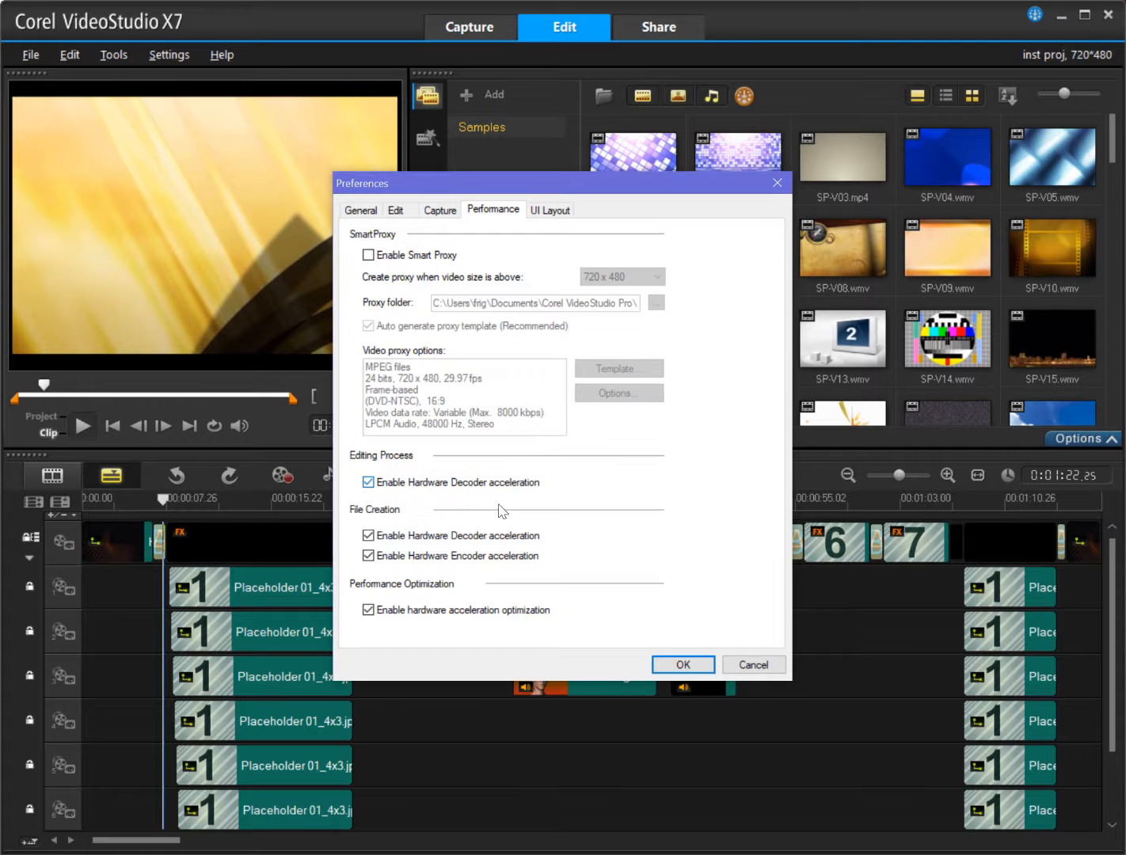
pyautogui.click(680, 665)
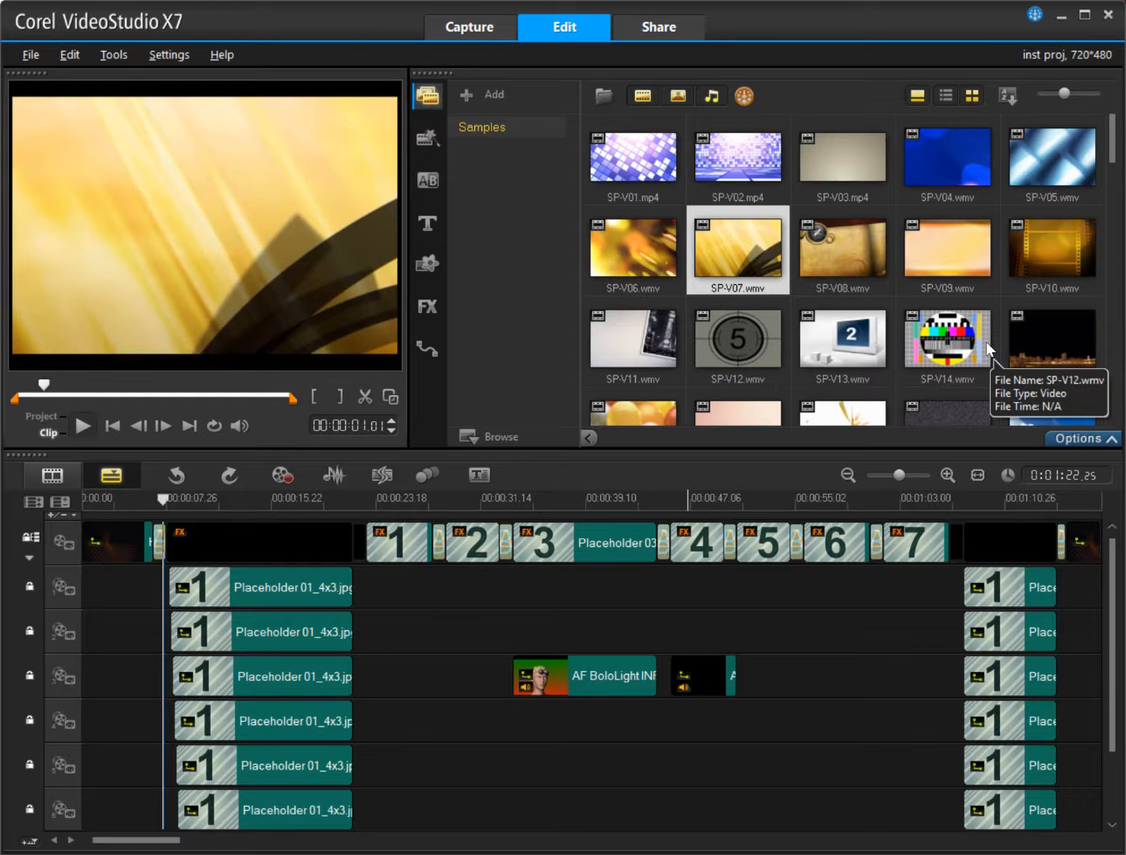
# Preview the sample clips SP-V09.wmv, SP-V04.wmv and SP-V02.mp4 from the library
pyautogui.click(957, 252)
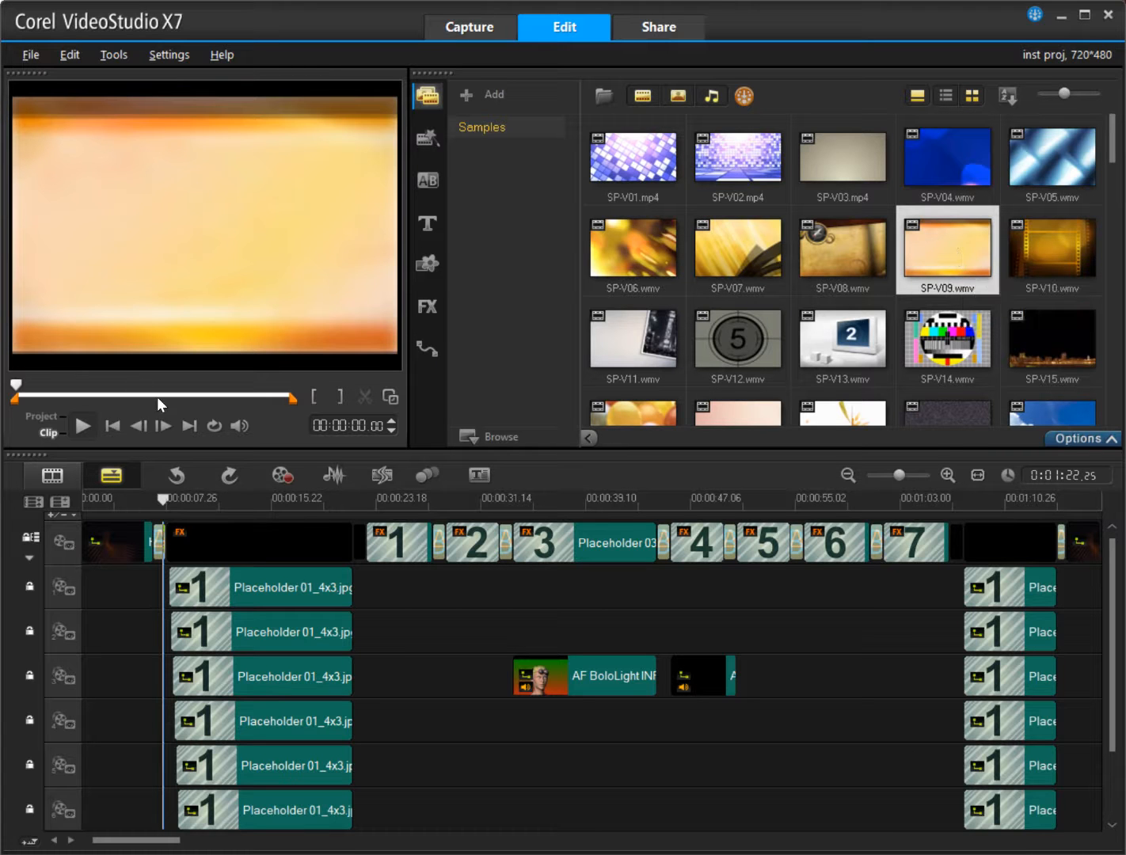
pyautogui.click(934, 163)
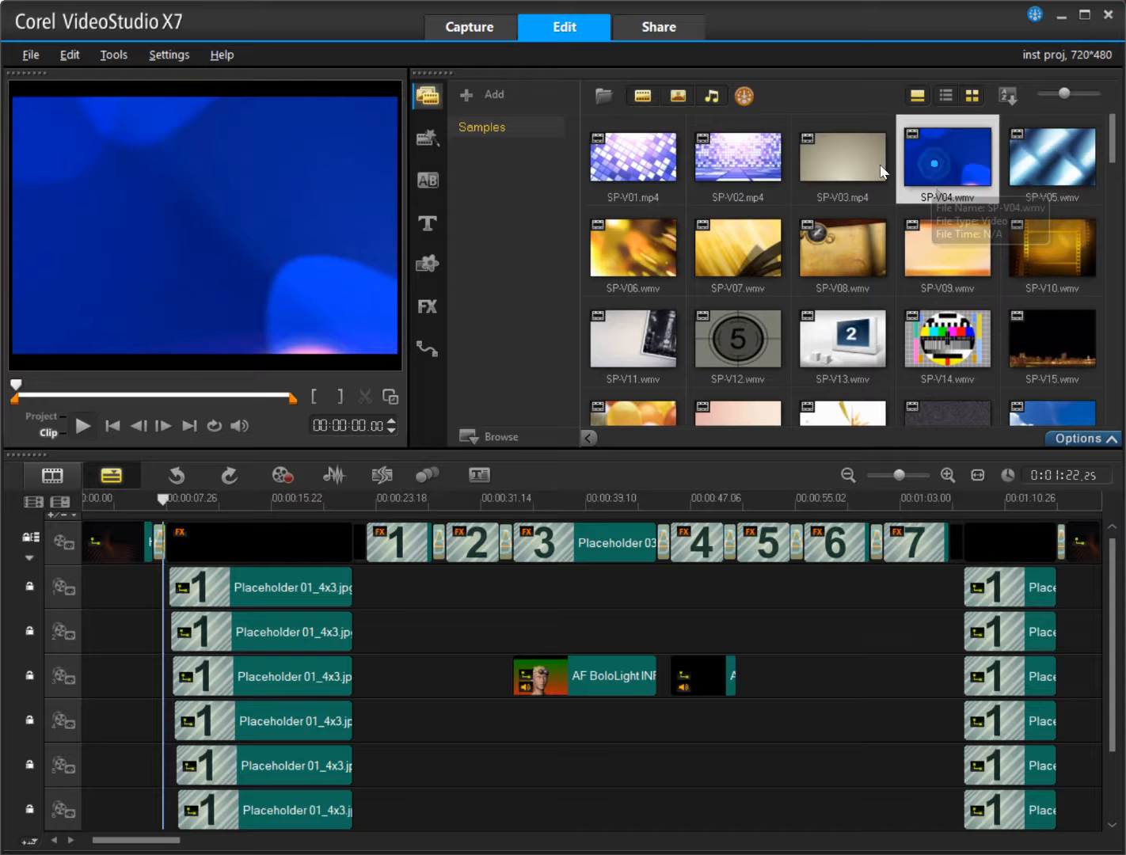
pyautogui.click(728, 156)
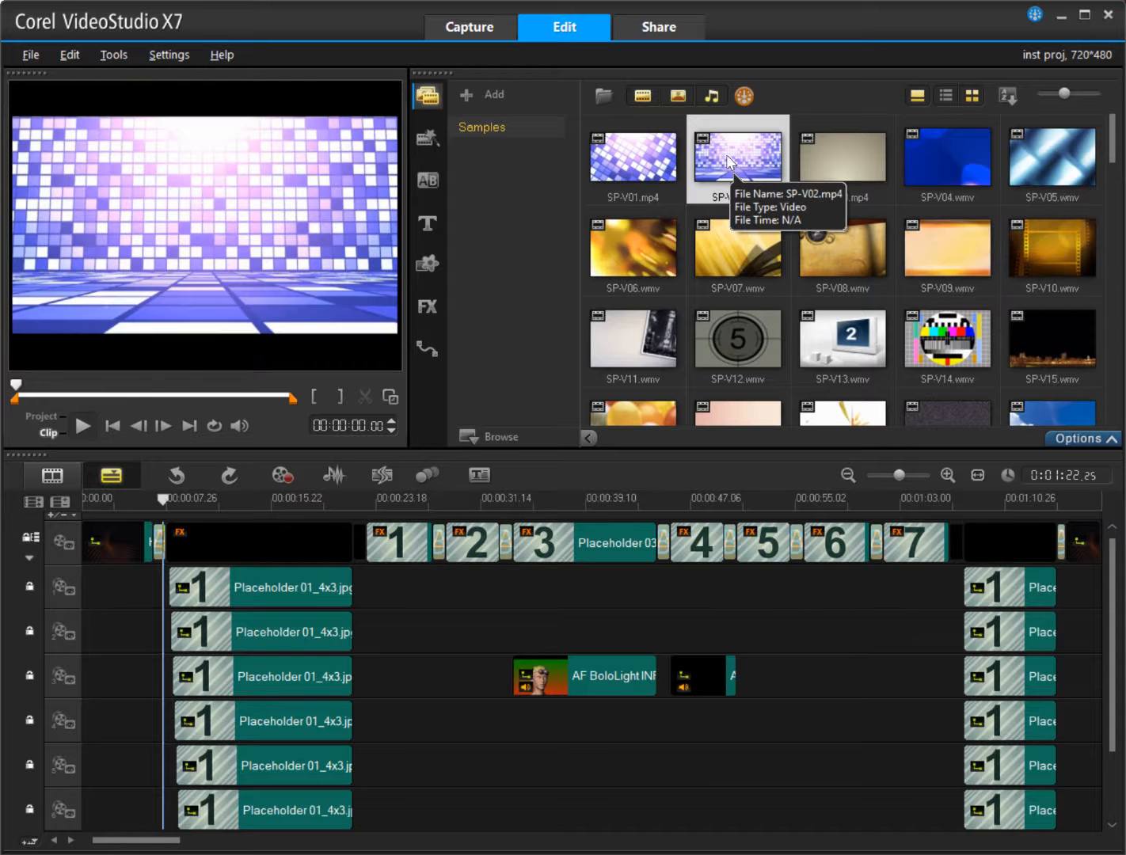
# Reorder the library by moving SP-V02.mp4 behind SP-V03.mp4 and from there to between SP-V13.wmv and SP-V14.wmv
pyautogui.moveTo(726, 155); pyautogui.dragTo(767, 163)
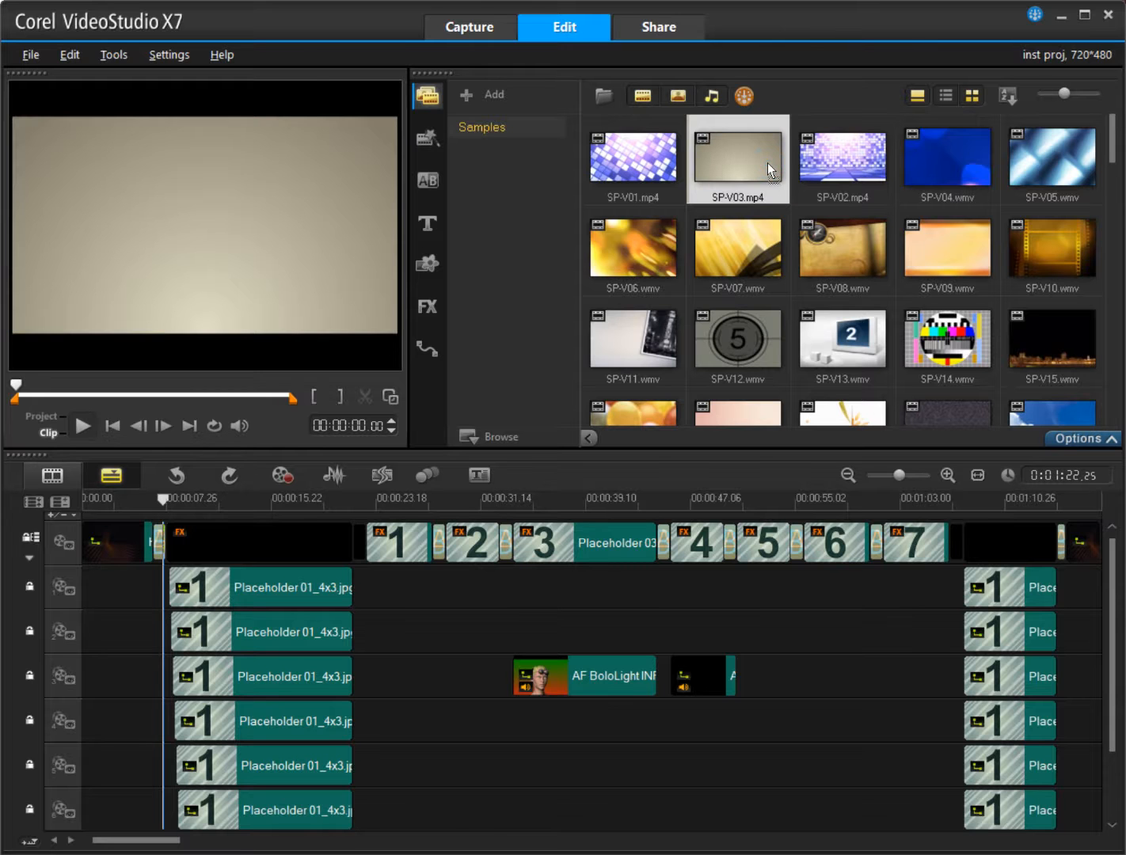
pyautogui.click(811, 160)
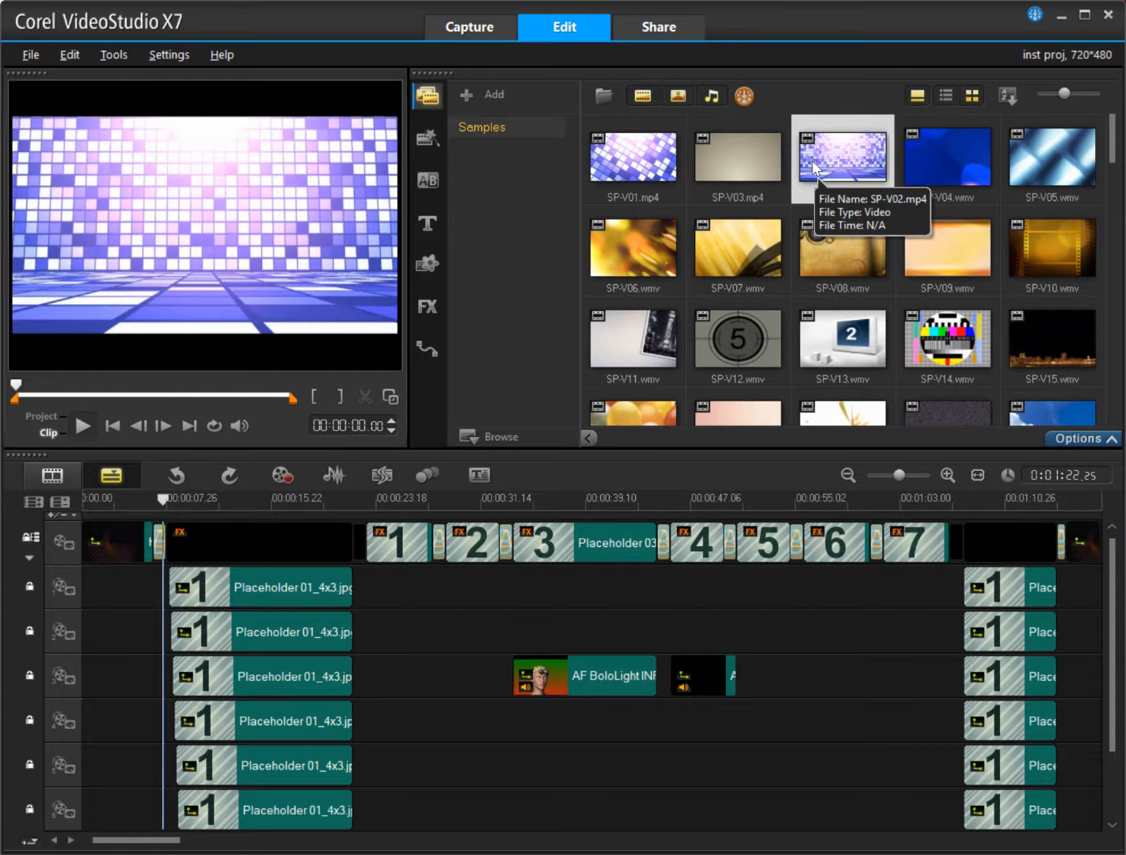
pyautogui.click(423, 595)
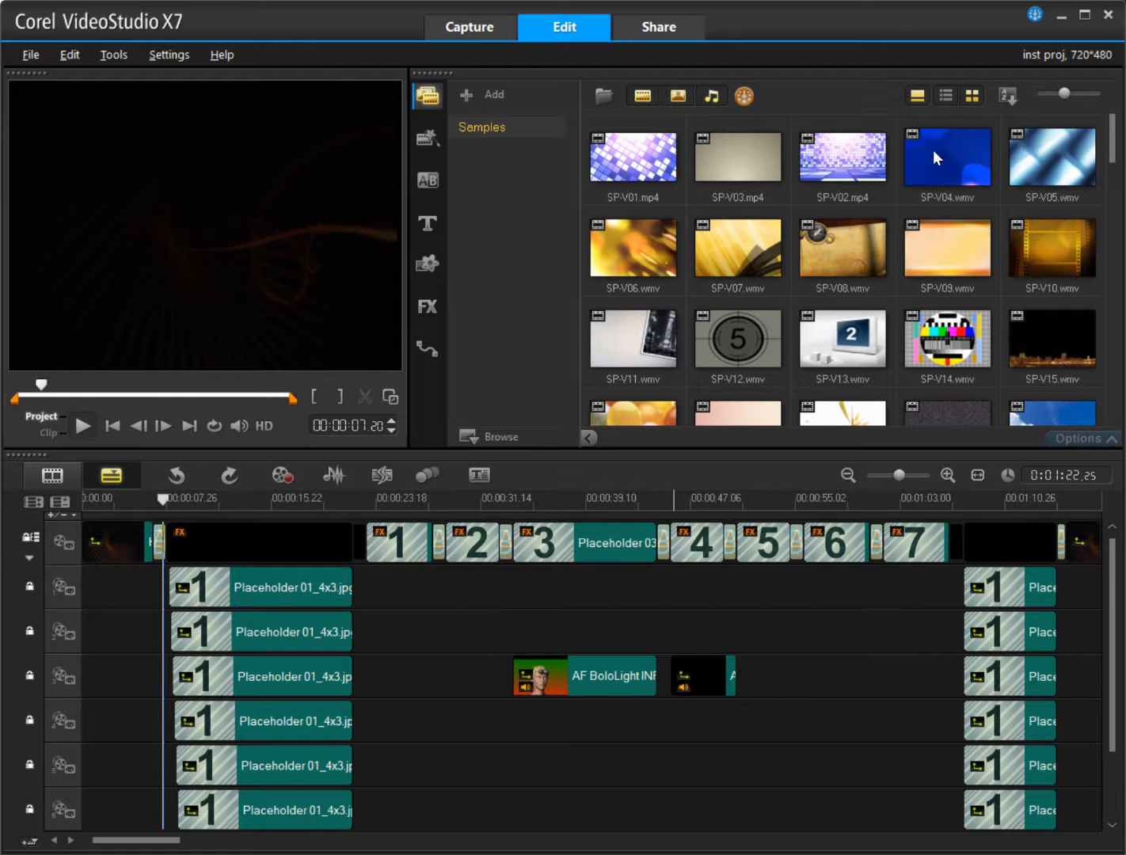
pyautogui.click(800, 171)
pyautogui.moveTo(800, 171); pyautogui.dragTo(813, 250)
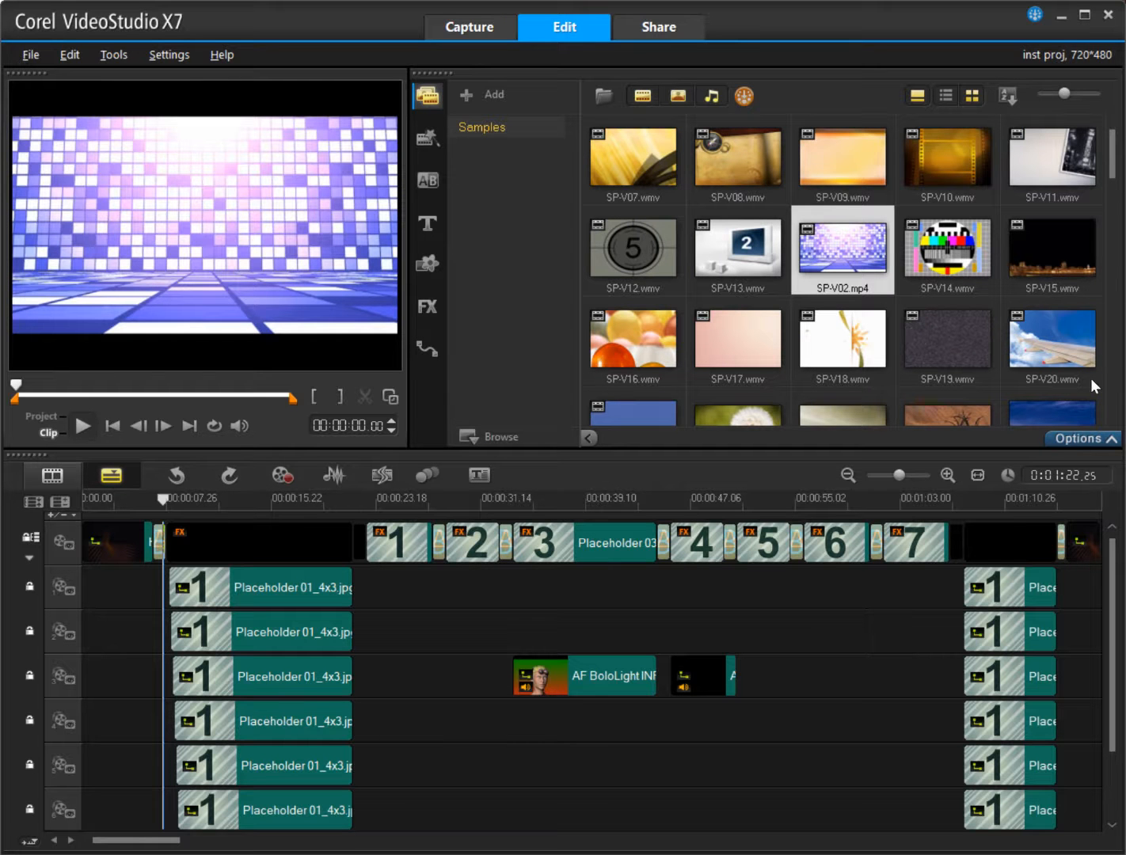
# Replace Placeholder 03 on the video track with SP-I13.jpg, and preview it behind the AF BoloLight overlay at 00:00:39.06
pyautogui.scroll(-1, 1107, 423)
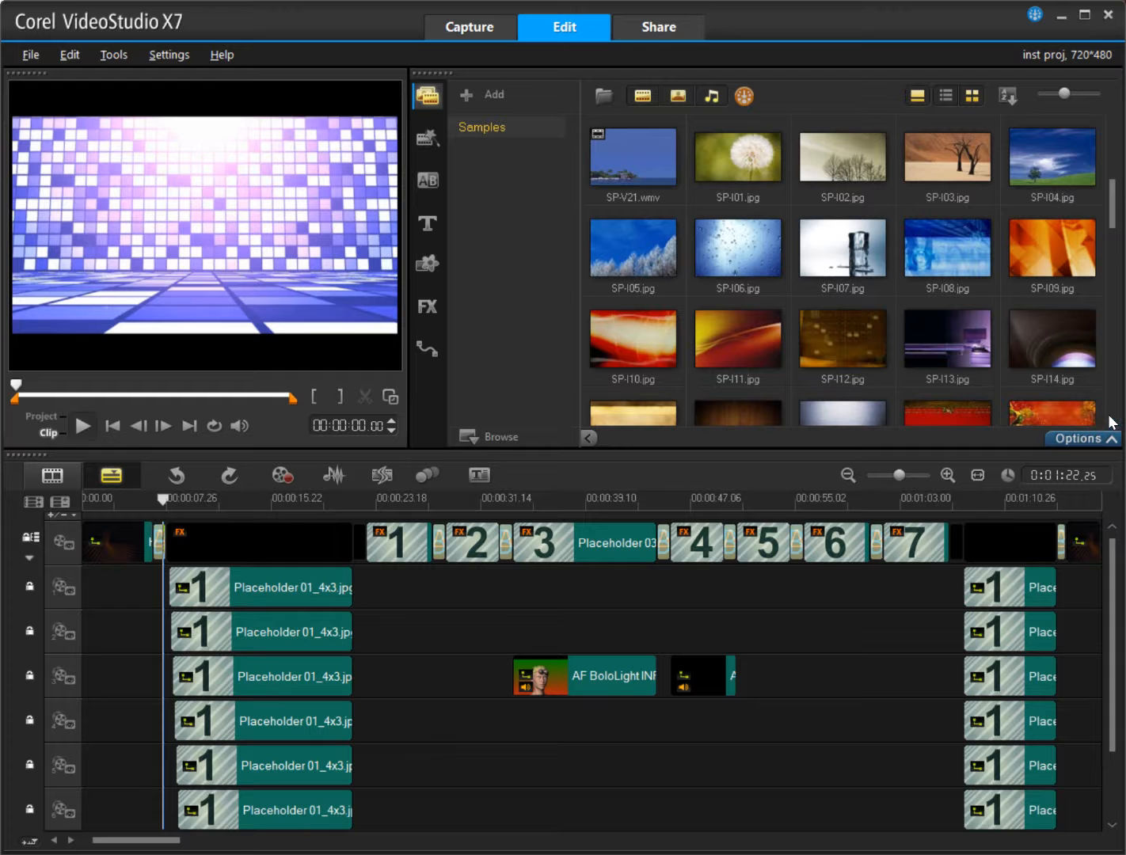
pyautogui.moveTo(954, 345); pyautogui.dragTo(559, 546)
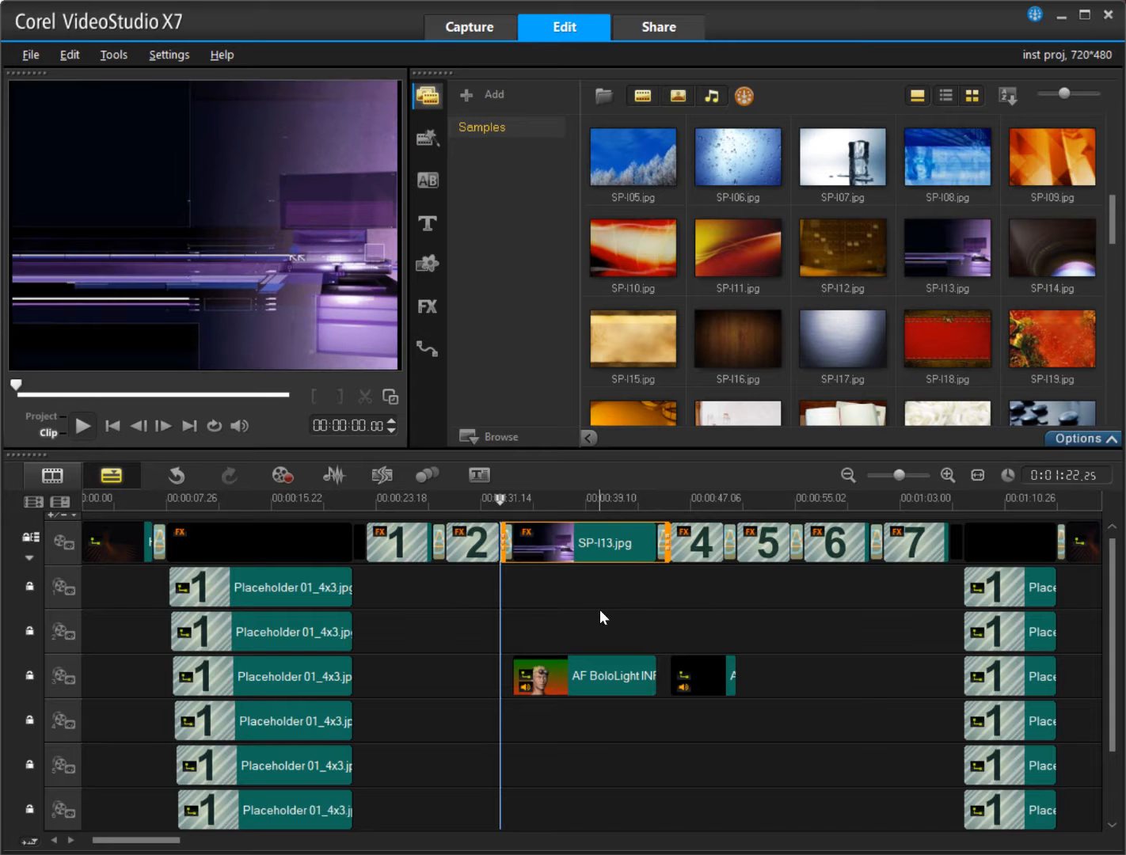
pyautogui.click(584, 596)
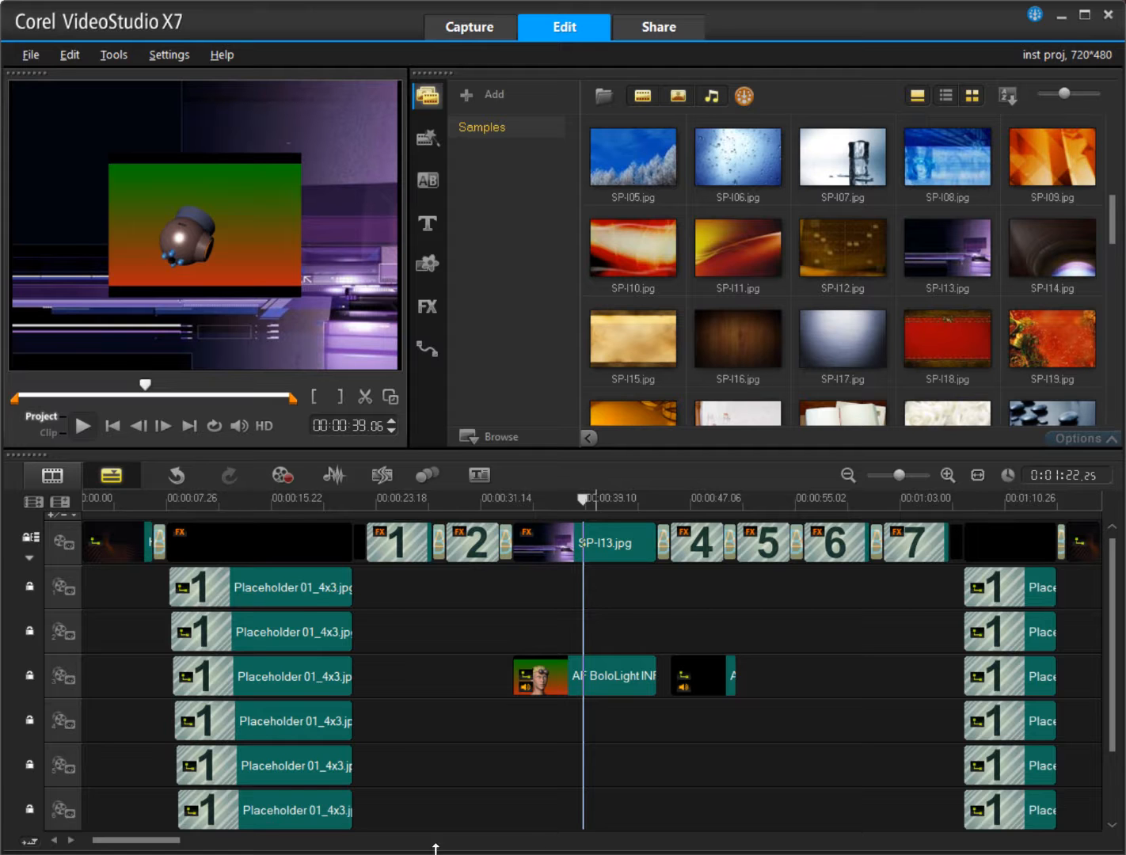
# Switch to the browser and play the opening of the YouTube tutorial "How to Use Overlay Templates in VideoStudio" from about 0:08 to 0:23
pyautogui.moveTo(105, 854)
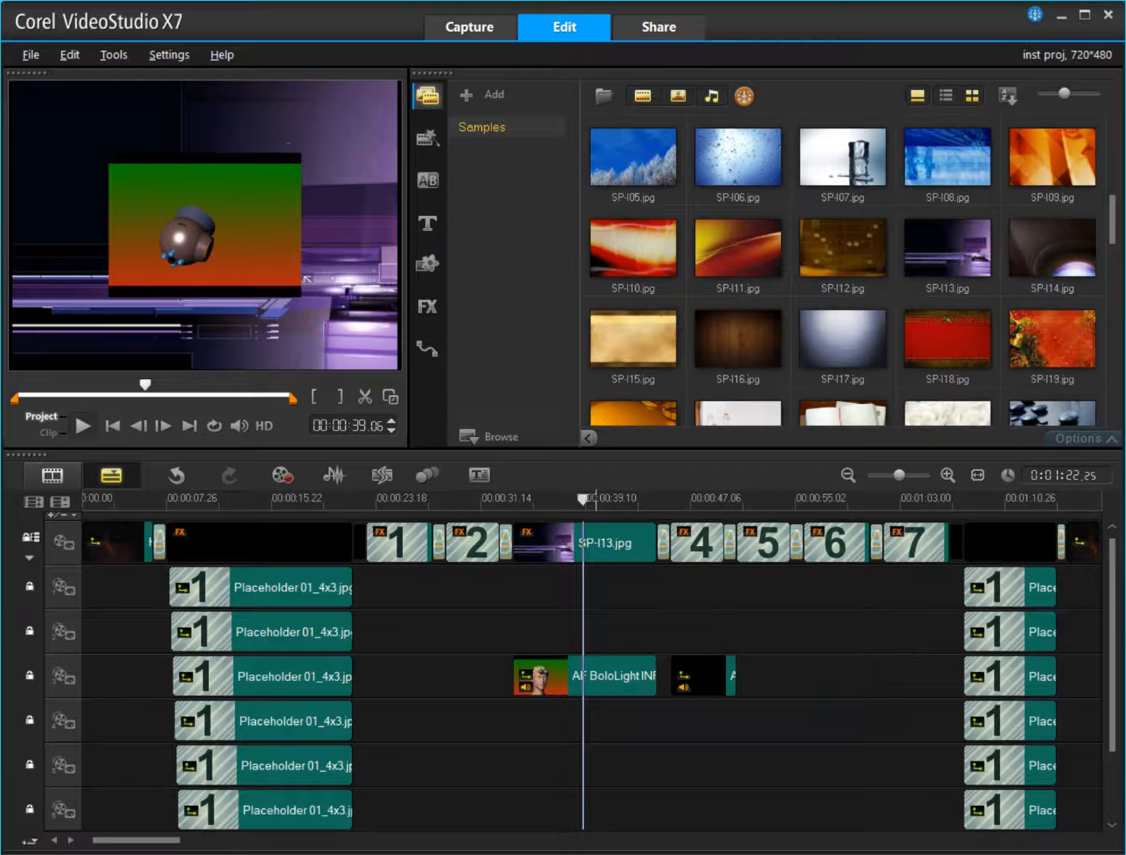
pyautogui.hotkey('alt', 'Tab')
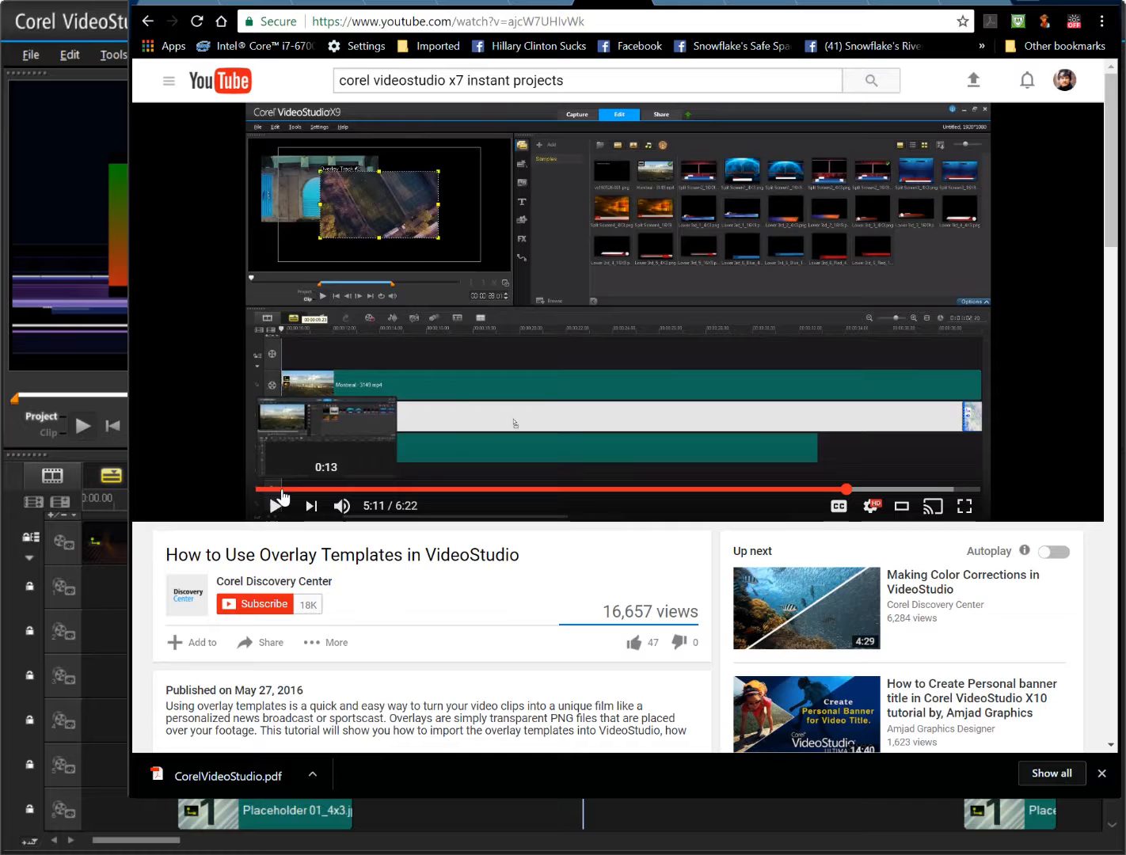
pyautogui.click(281, 490)
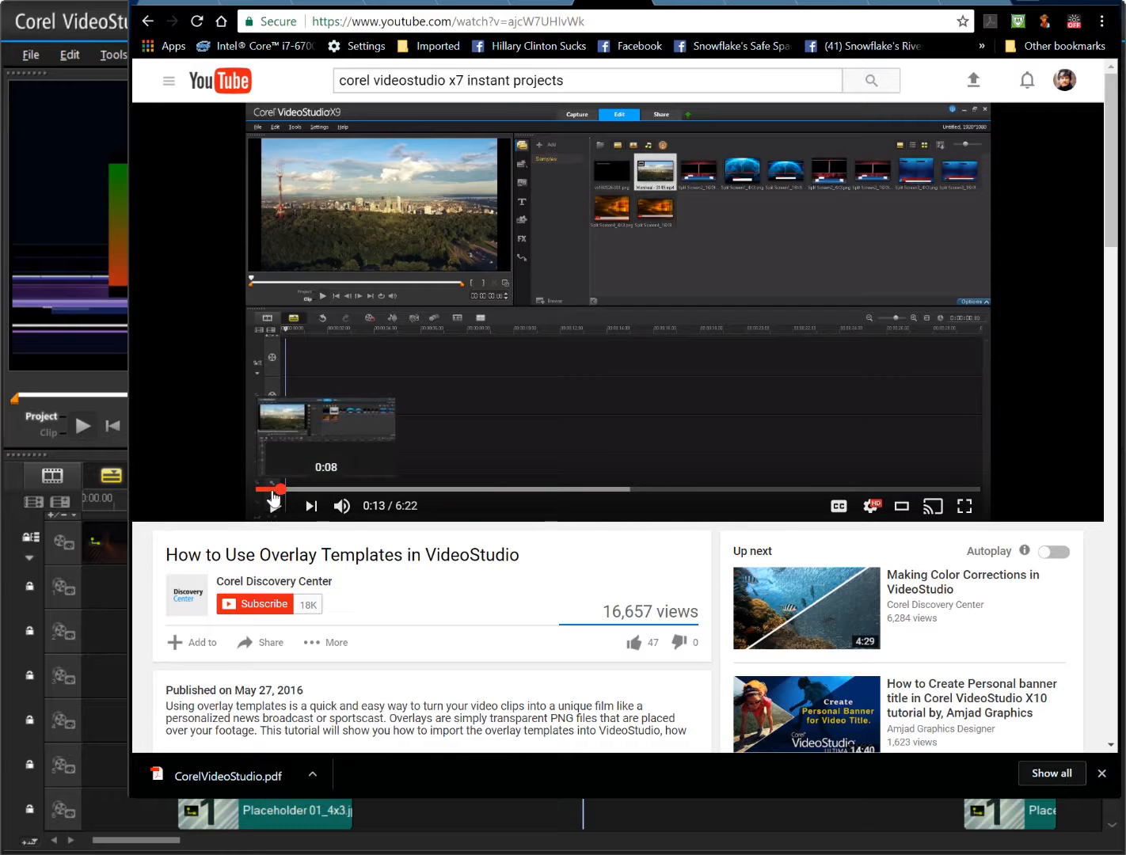
pyautogui.click(273, 490)
pyautogui.click(521, 420)
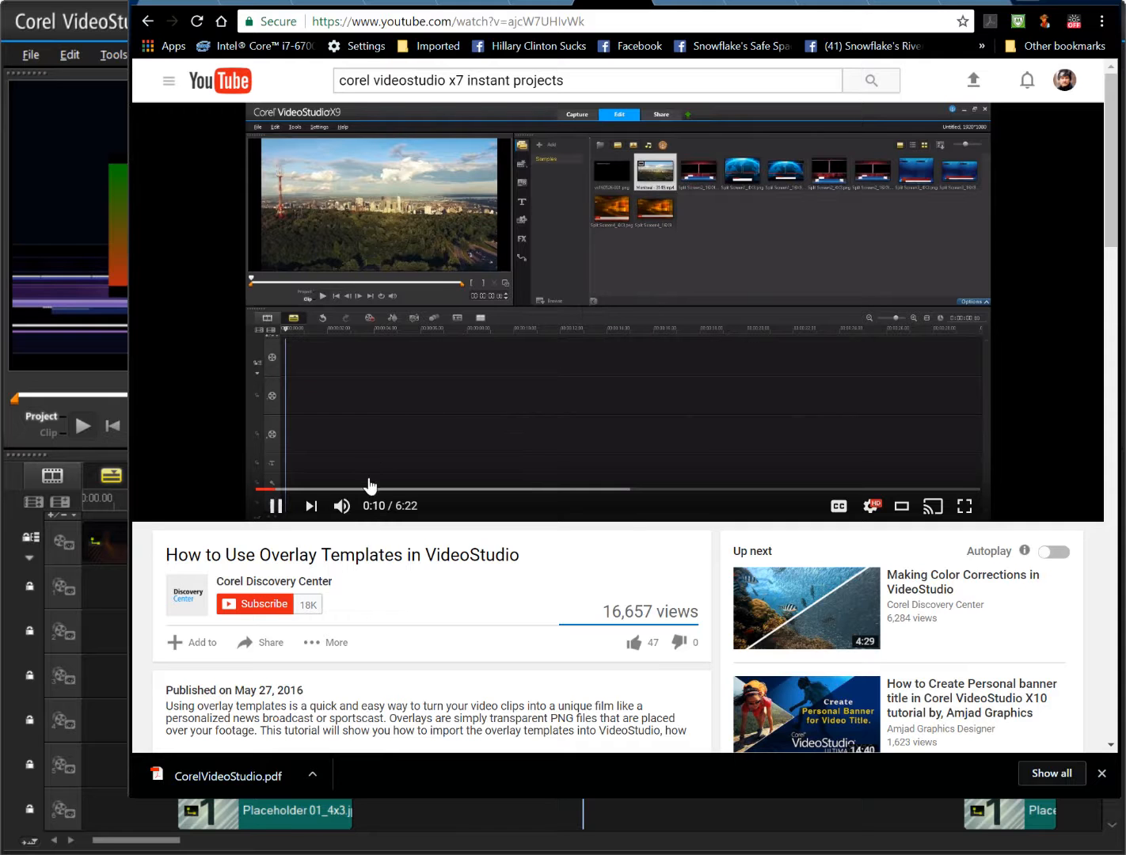
pyautogui.click(470, 408)
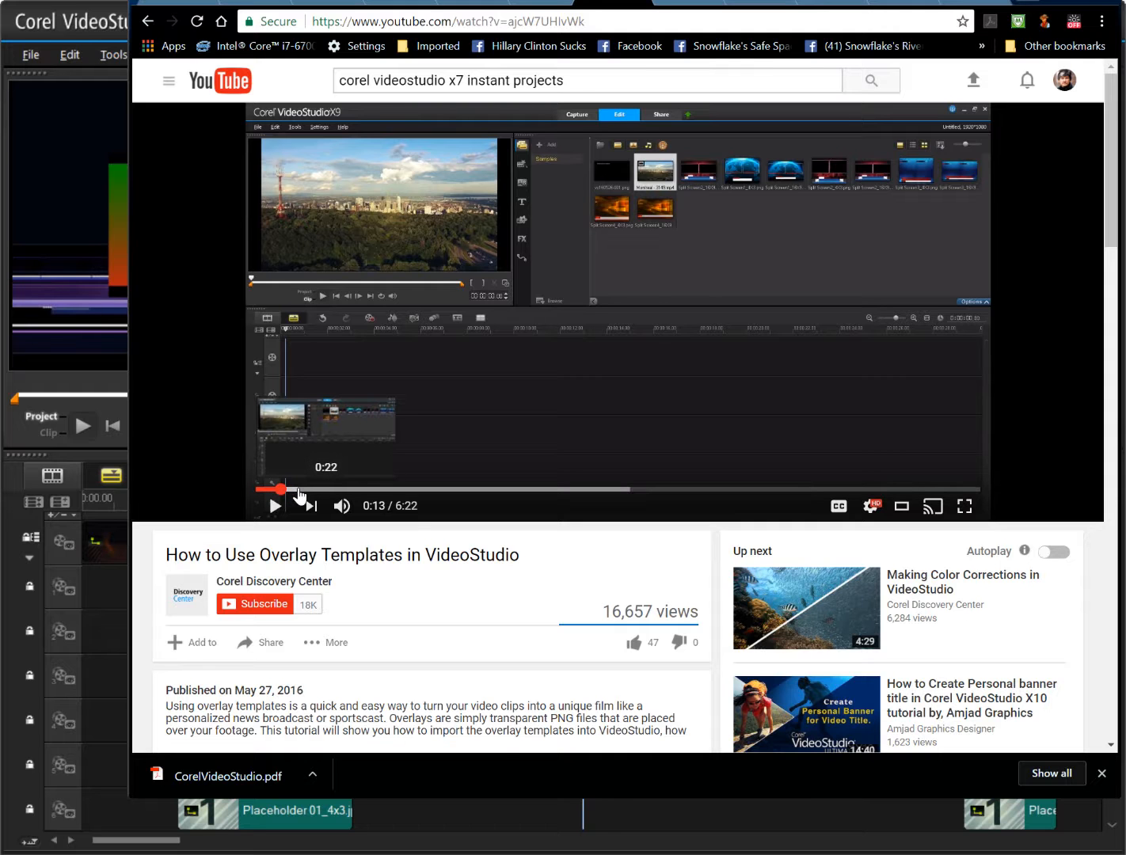
pyautogui.click(298, 490)
pyautogui.click(450, 374)
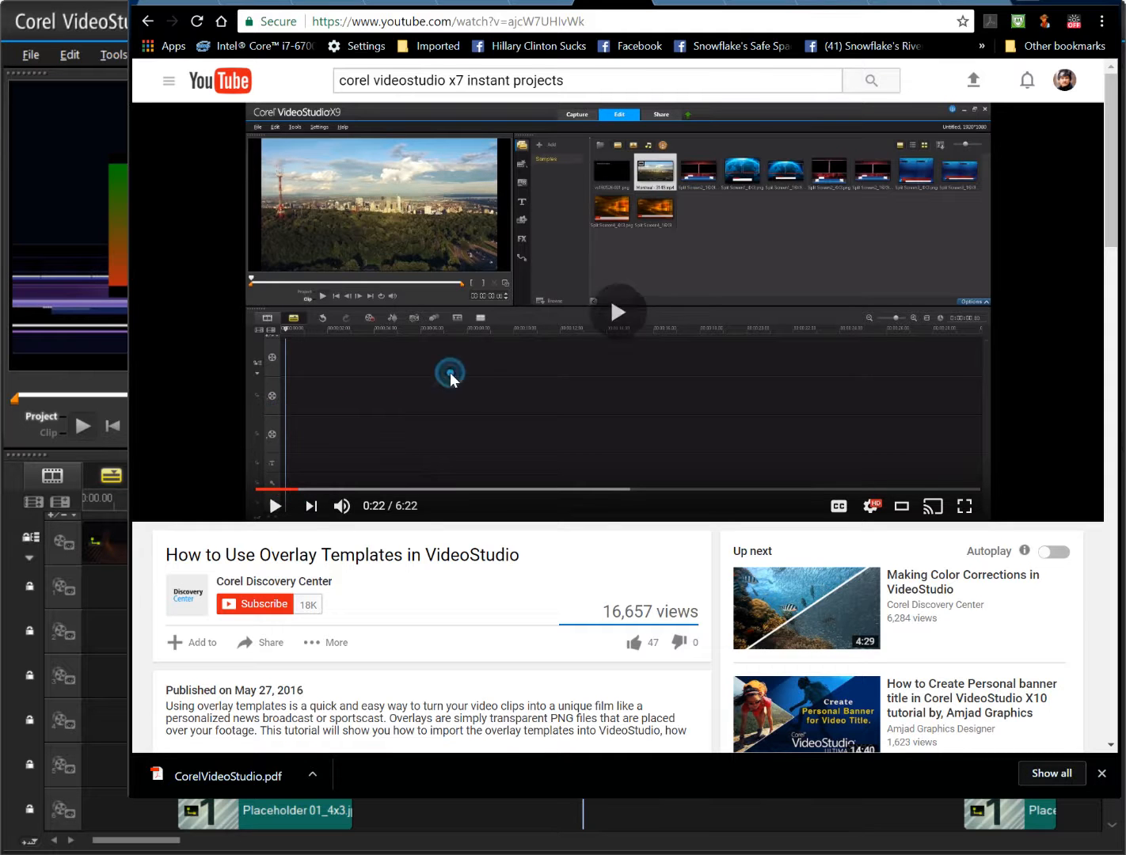
pyautogui.click(435, 415)
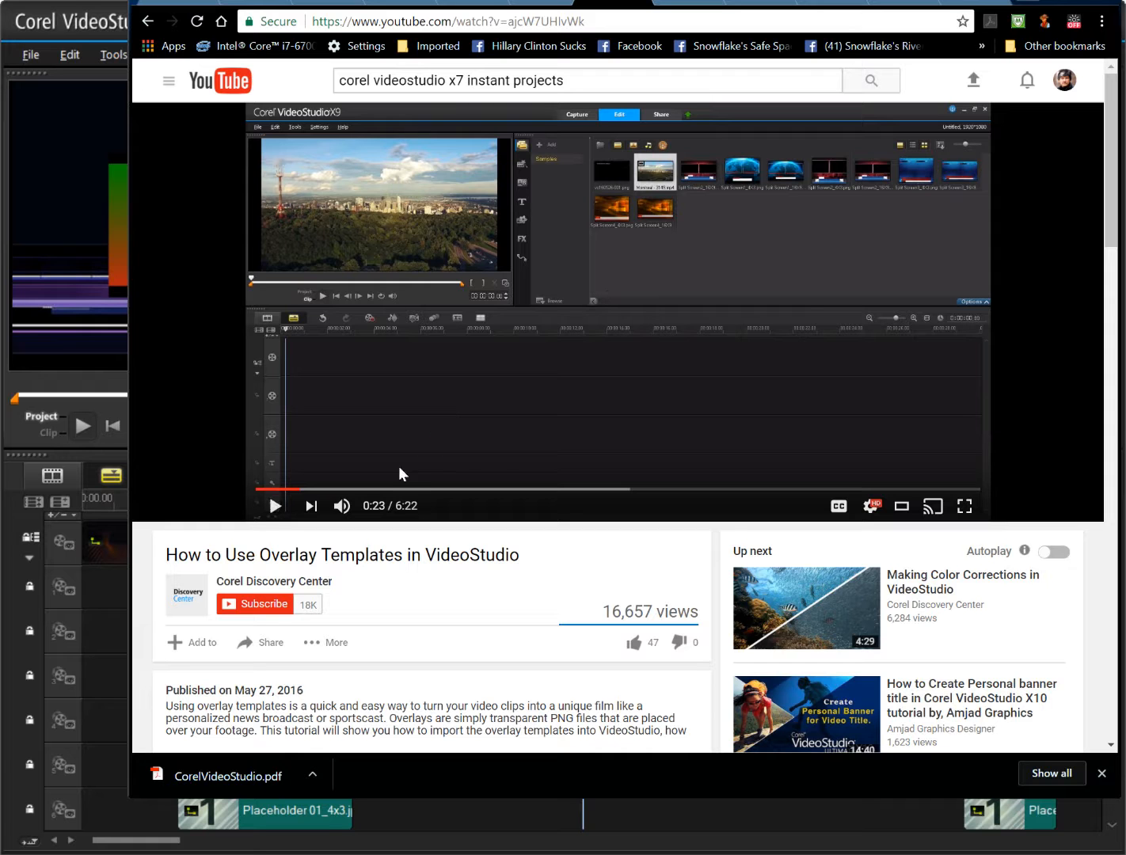
pyautogui.click(484, 422)
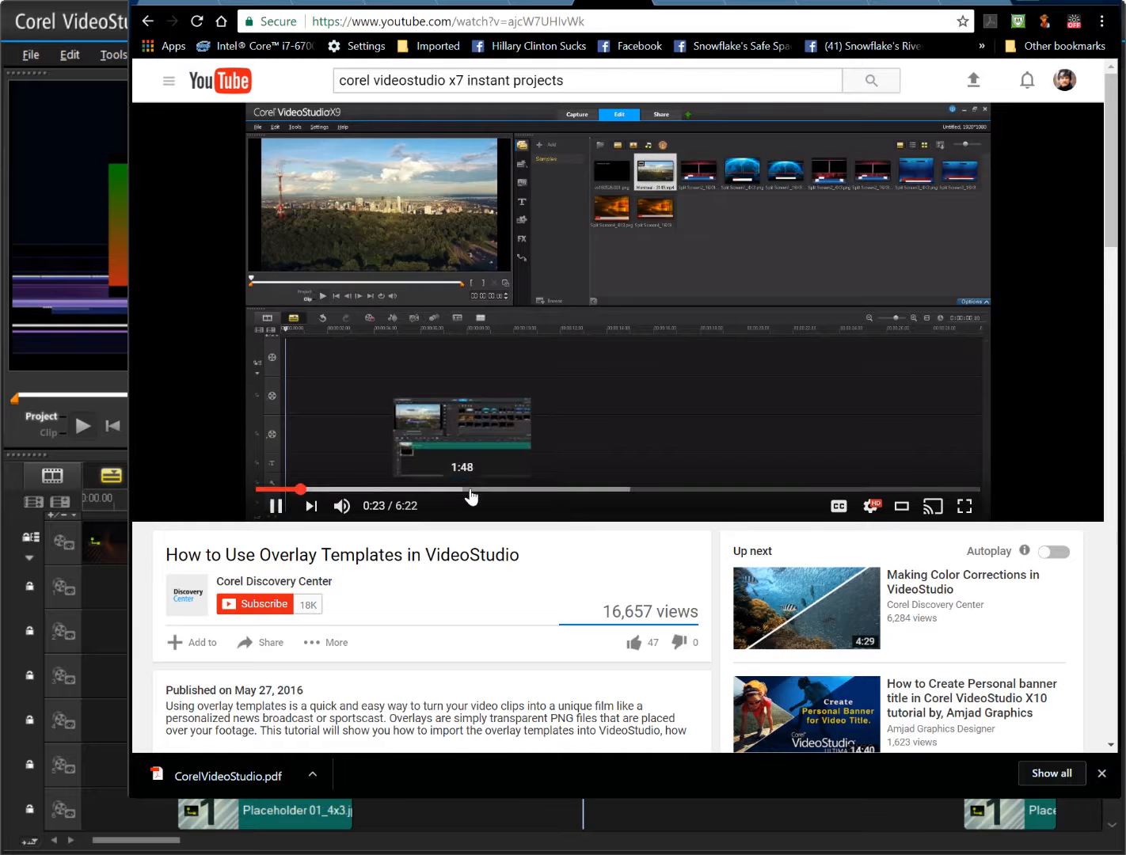
# Skip forward through the overlay tutorial from 1:50 to about 5:43 to examine how overlay templates are applied
pyautogui.click(466, 490)
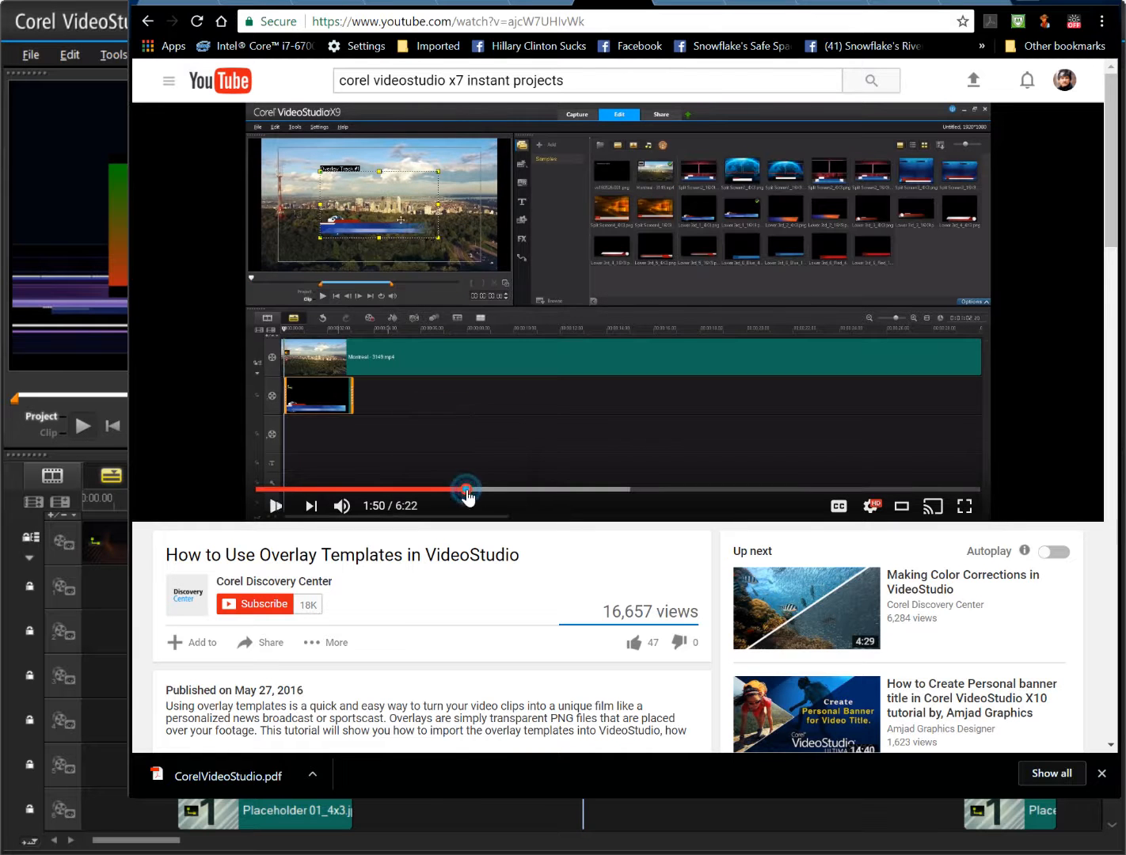
pyautogui.click(567, 490)
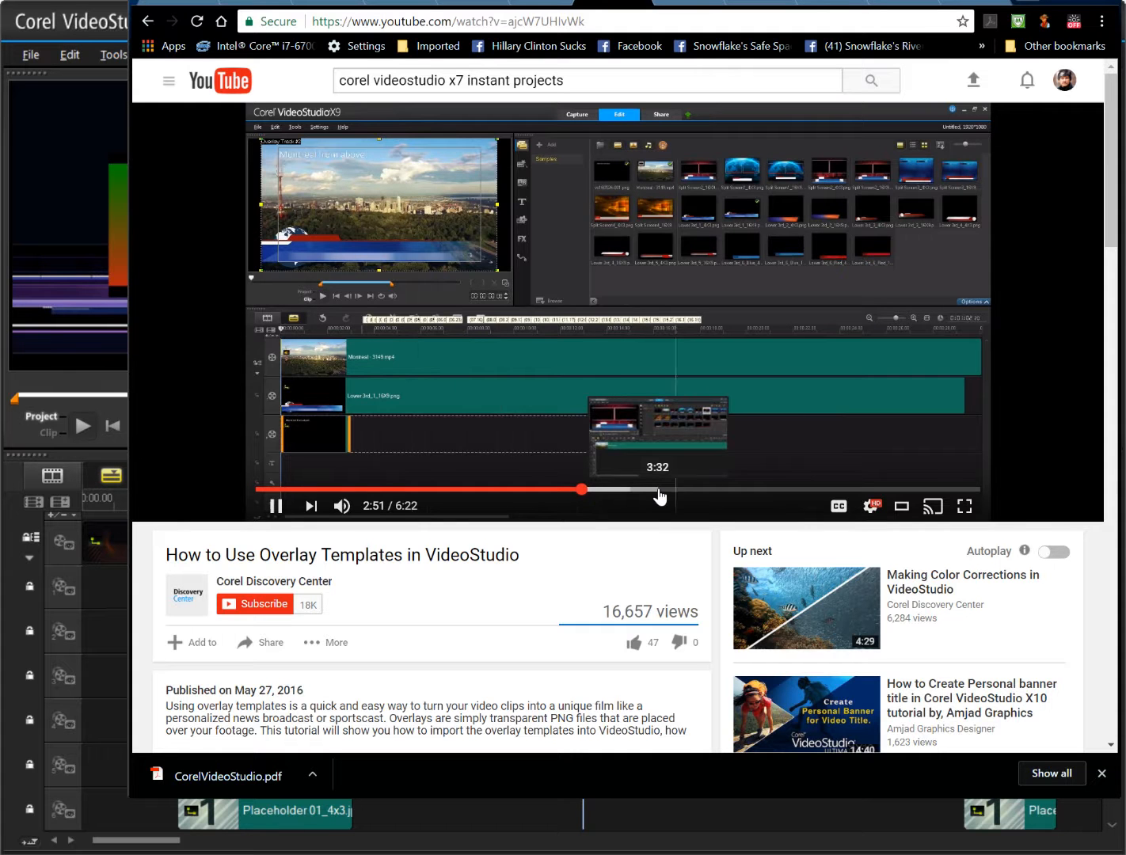
pyautogui.click(660, 496)
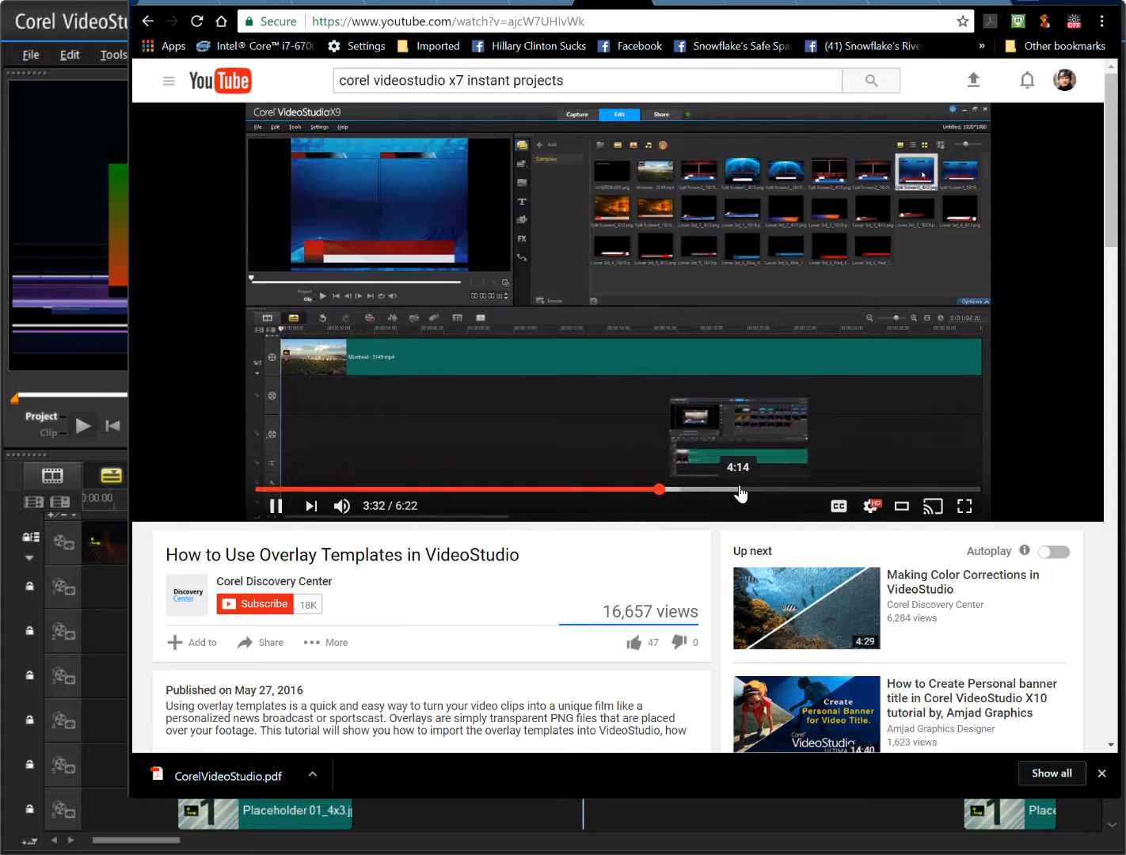
pyautogui.click(739, 489)
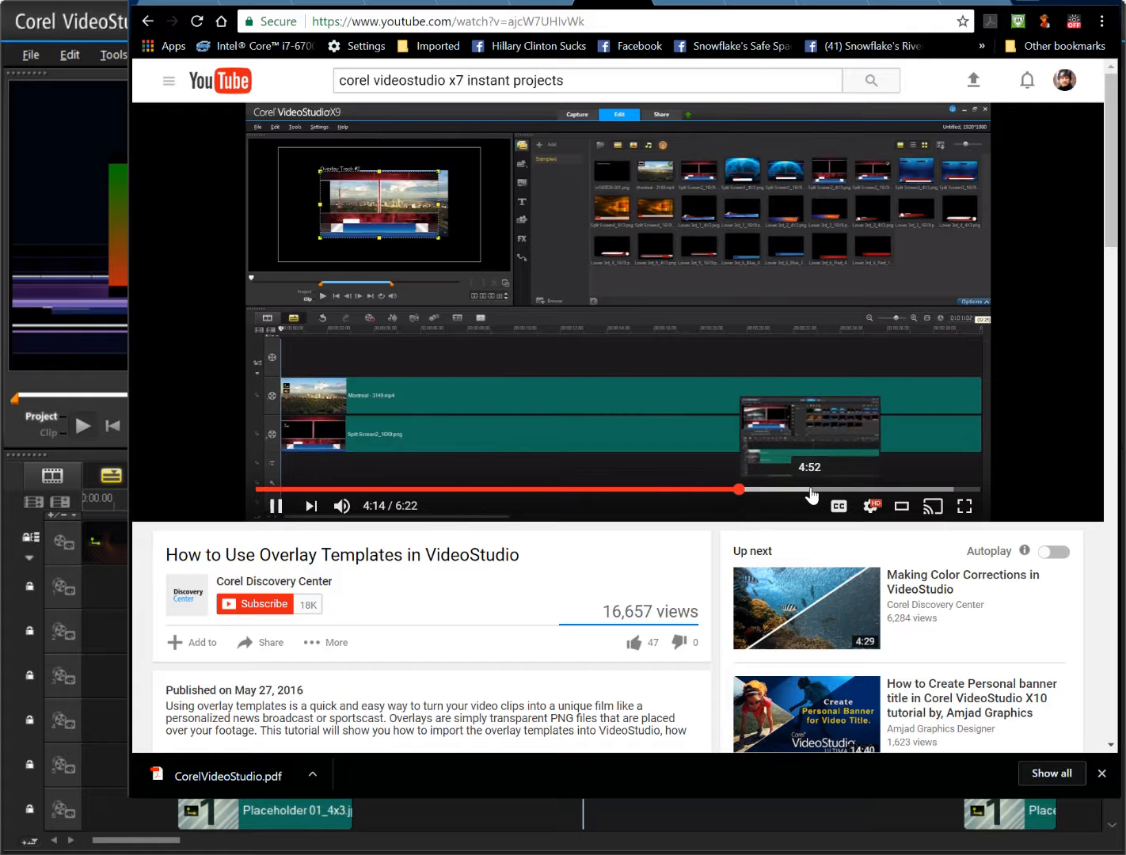
pyautogui.click(809, 491)
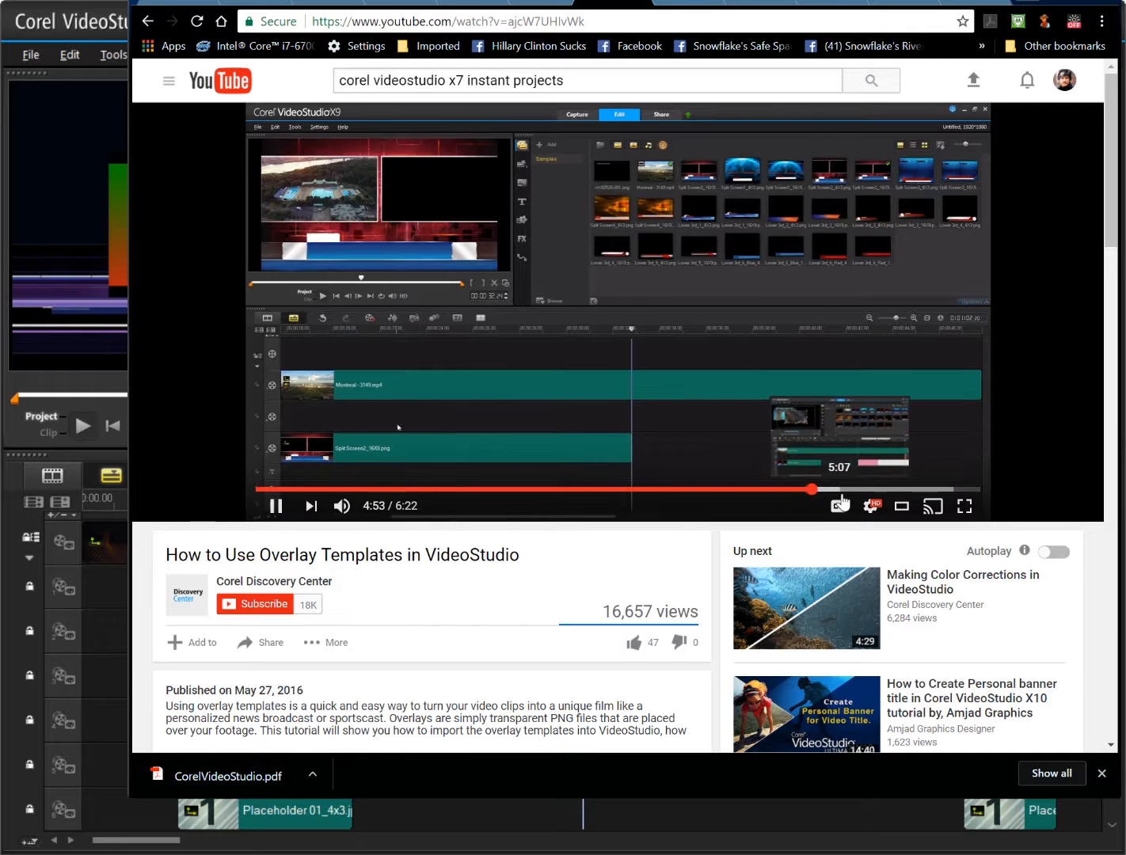
pyautogui.click(850, 491)
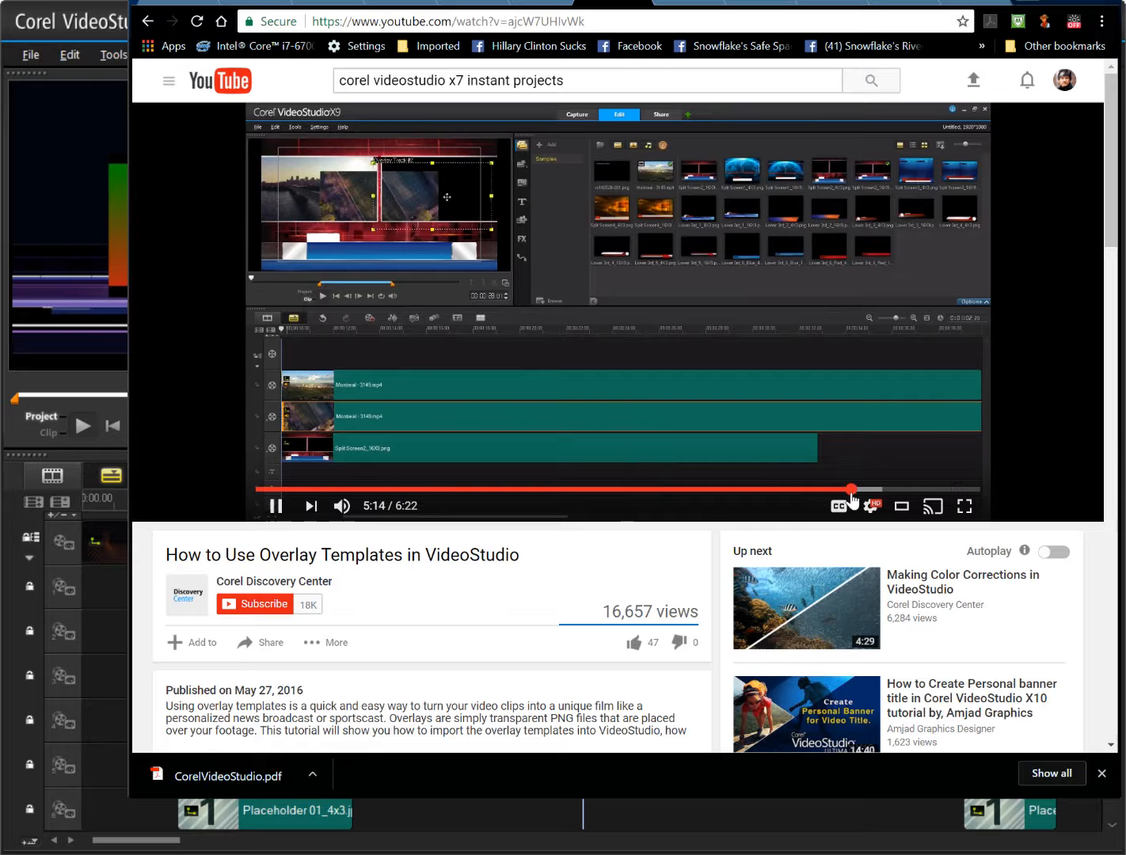
pyautogui.click(905, 489)
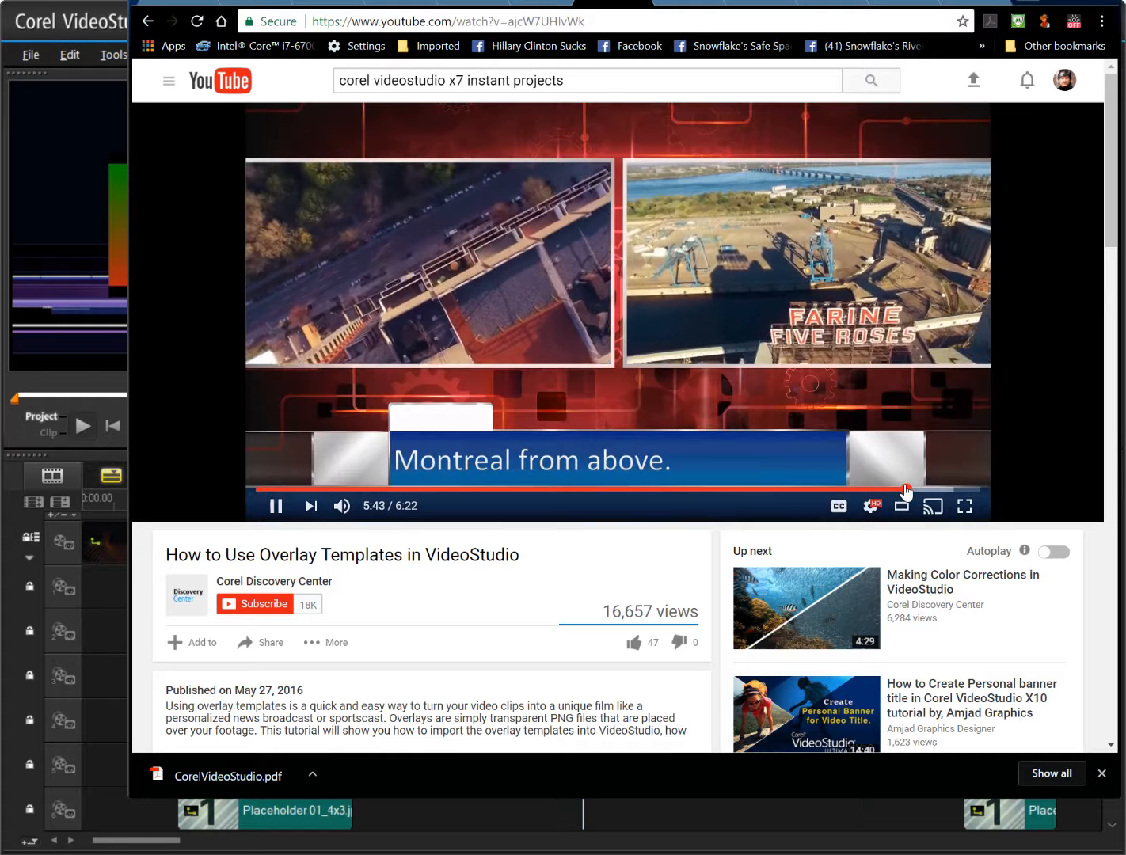
# Expand the tutorial's full description to look for the overlay template download
pyautogui.moveTo(812, 607)
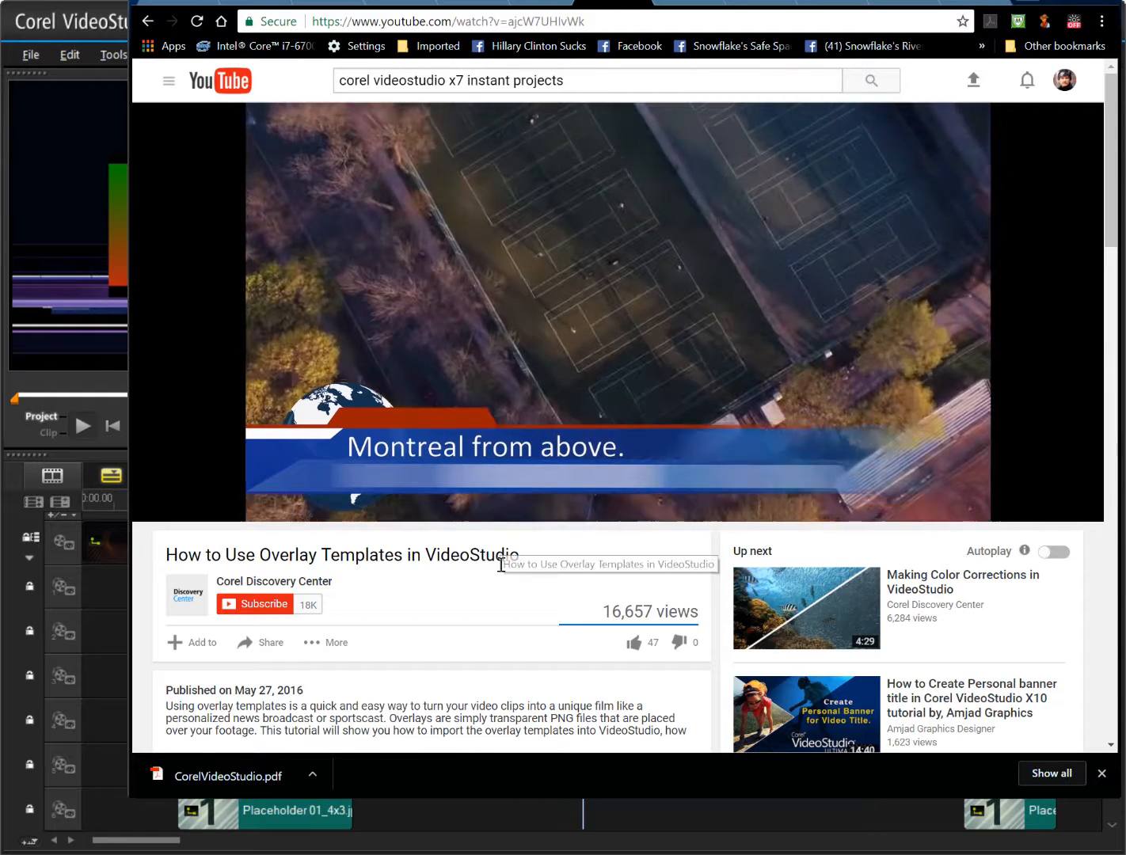
pyautogui.scroll(-1, 503, 566)
pyautogui.scroll(-1, 500, 570)
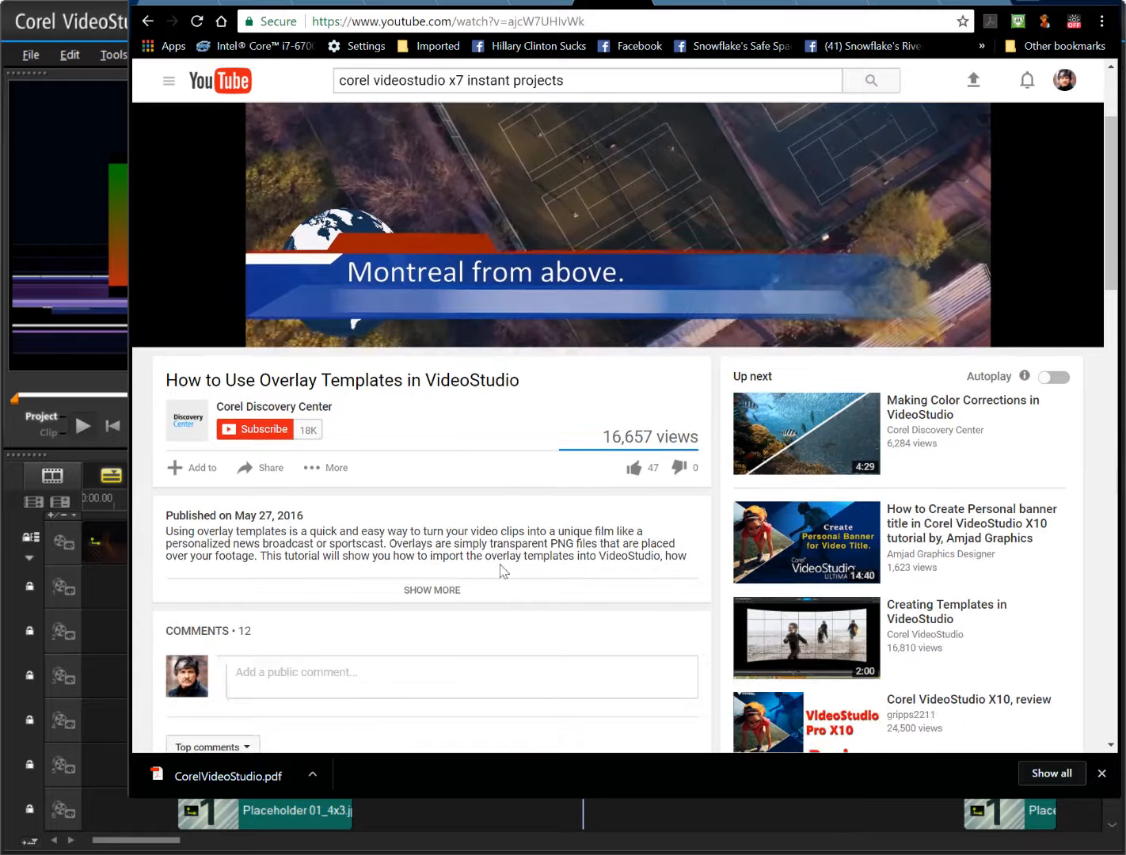
pyautogui.click(448, 590)
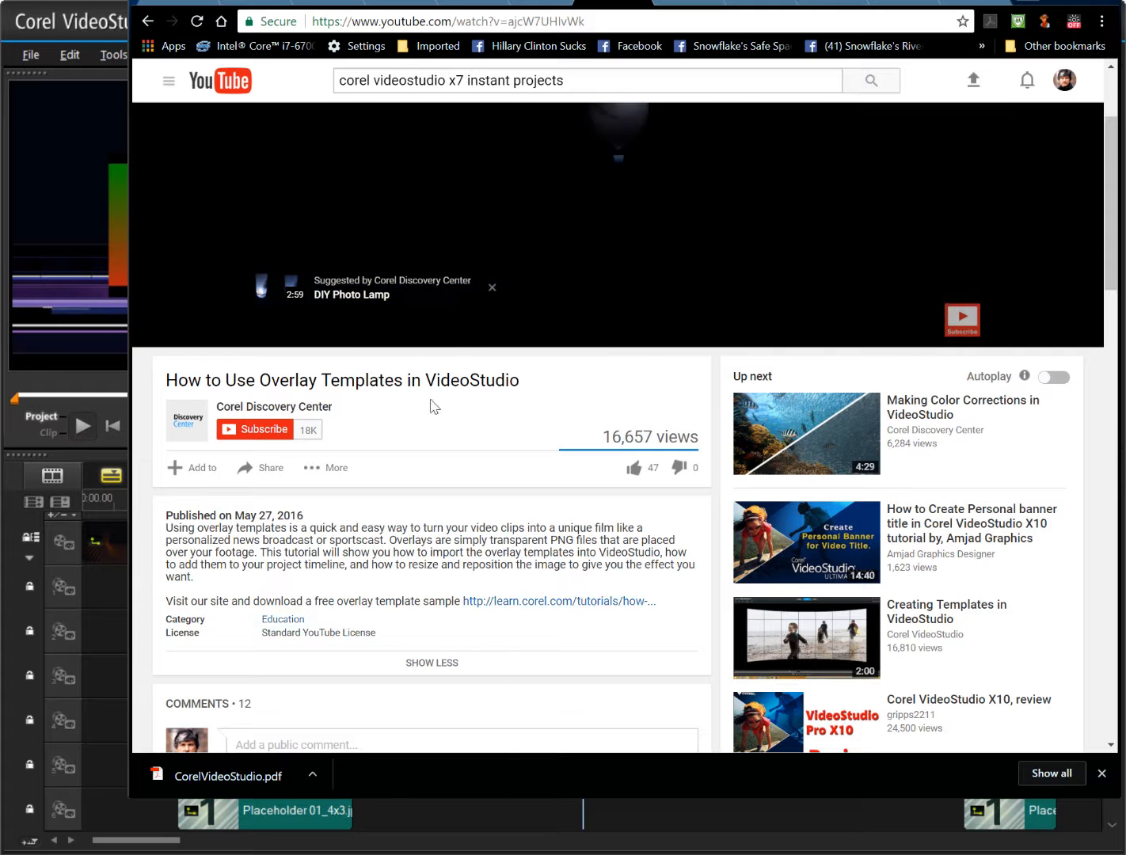
# Return to VideoStudio, add the overlay Lower 3rd_1_16X9.png to the Samples library, and save the project
pyautogui.click(516, 254)
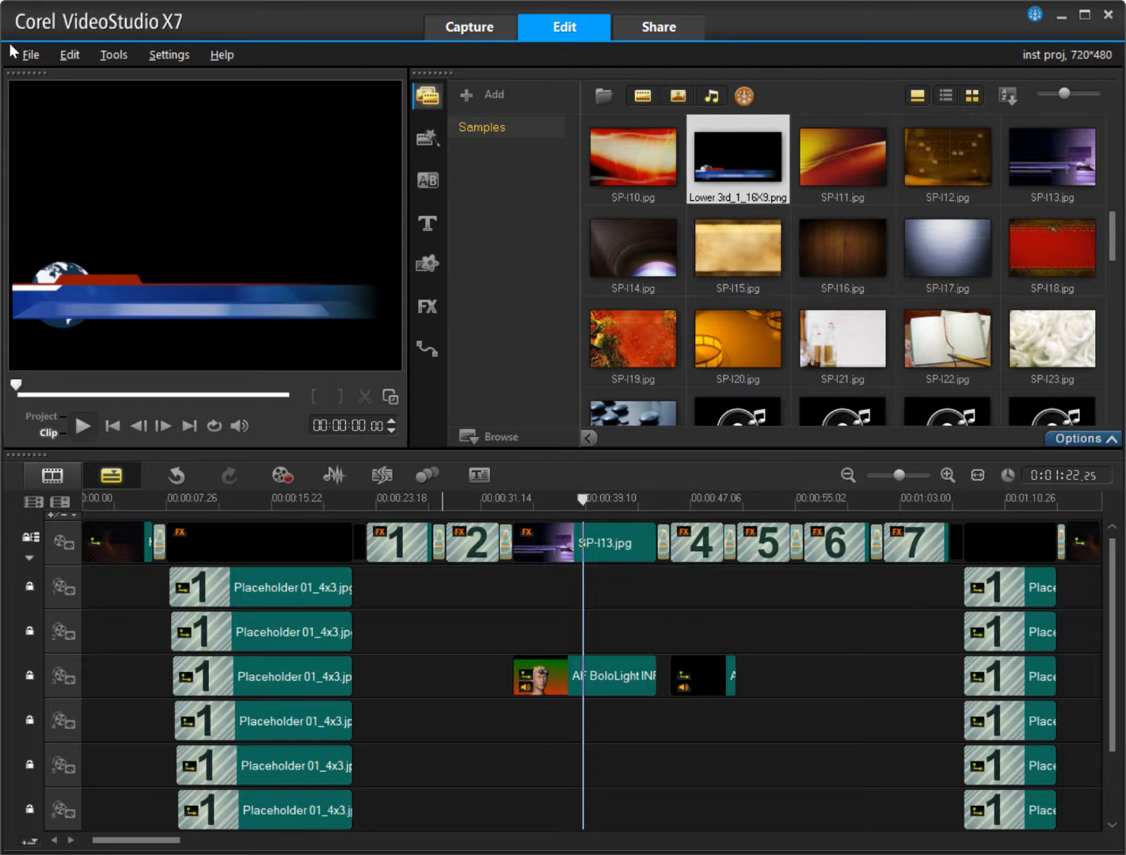
pyautogui.click(34, 54)
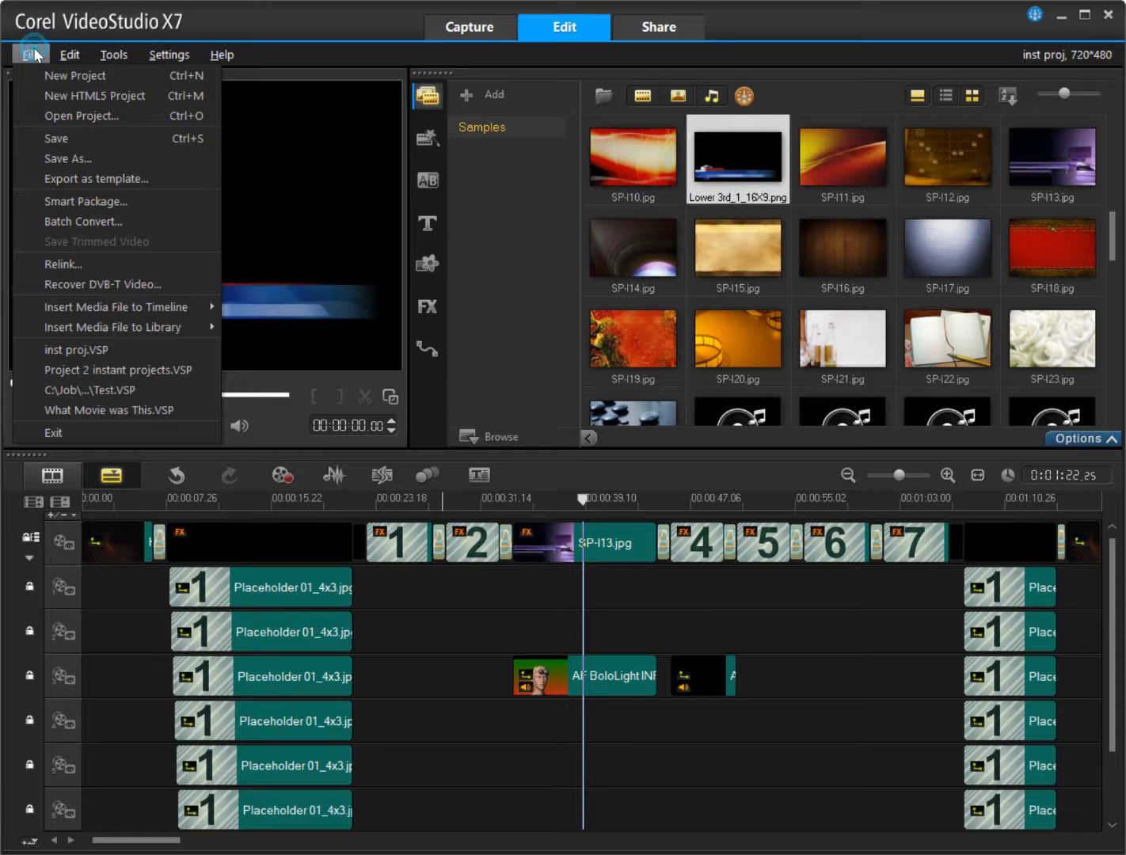
pyautogui.click(70, 140)
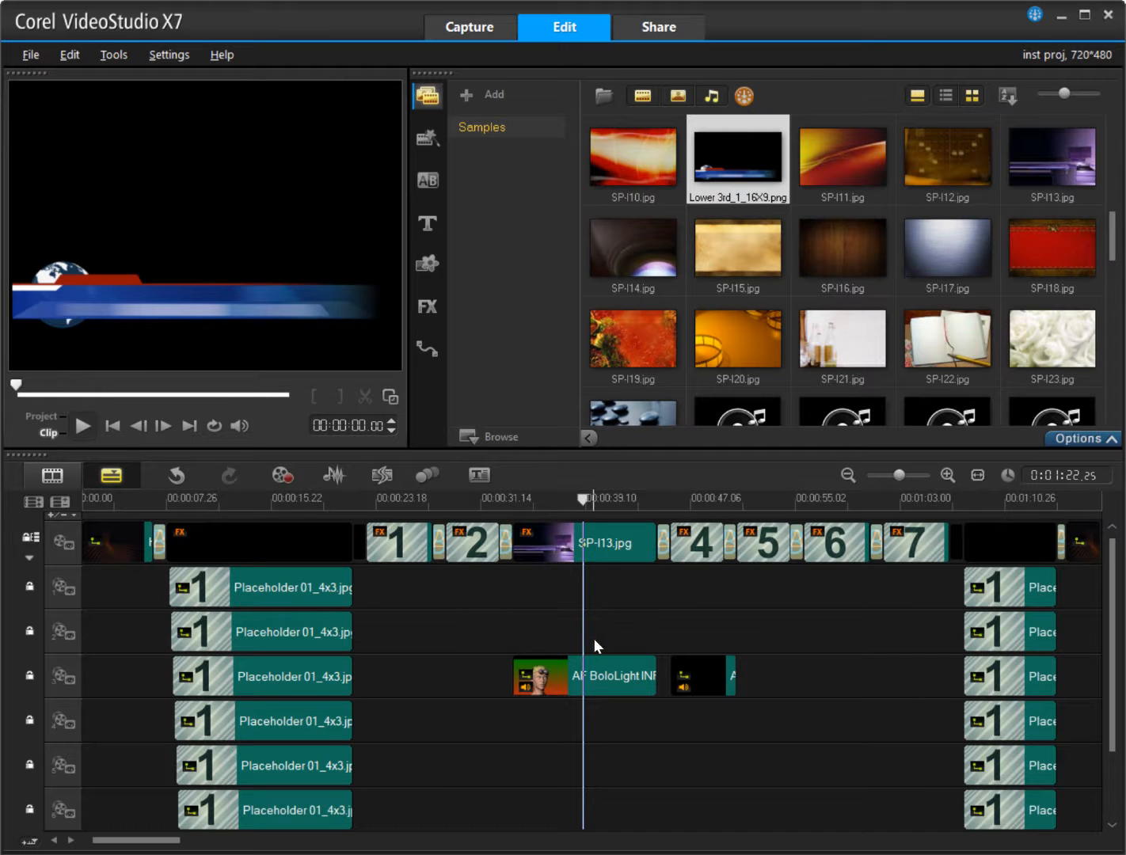
# Try to select the AF BoloLight clip and the neighbouring black clip on the third overlay track together, and clear the selection
pyautogui.click(641, 682)
pyautogui.hotkey('ctrl', 'a')
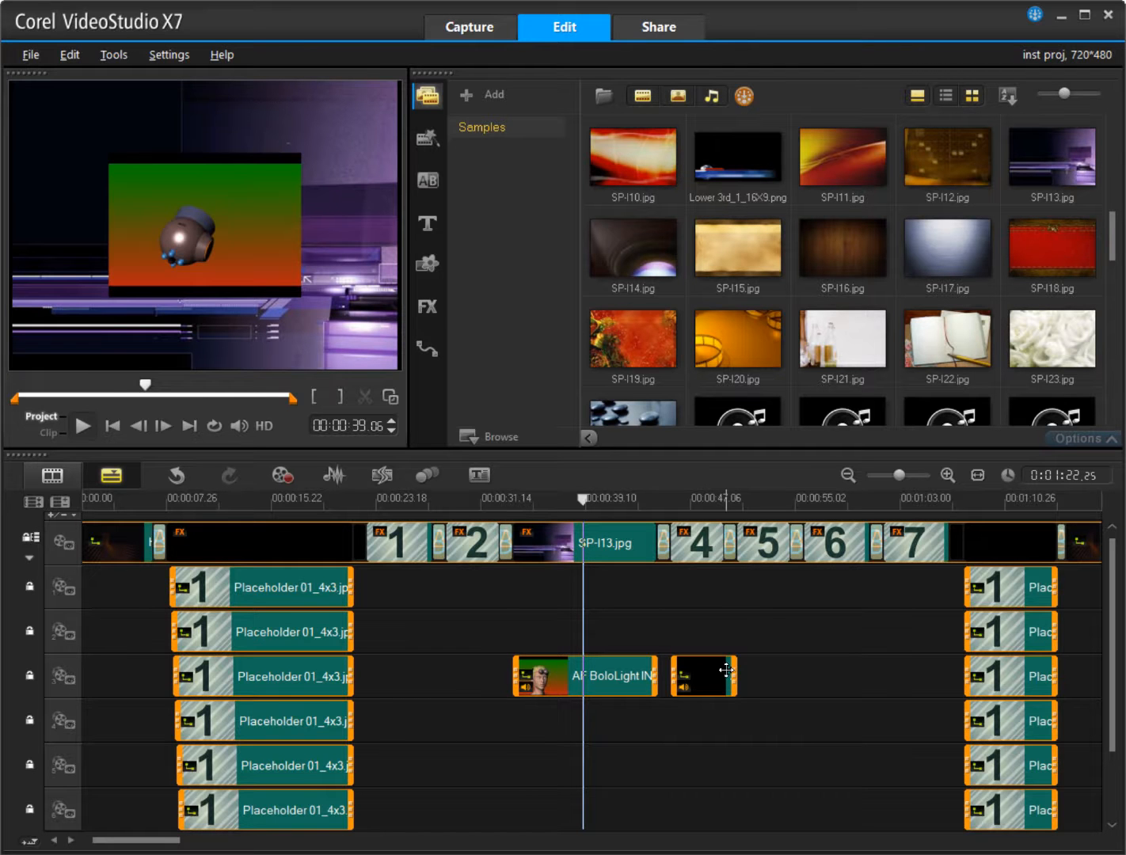
pyautogui.keyDown('shift'); pyautogui.click(691, 673); pyautogui.keyUp('shift')
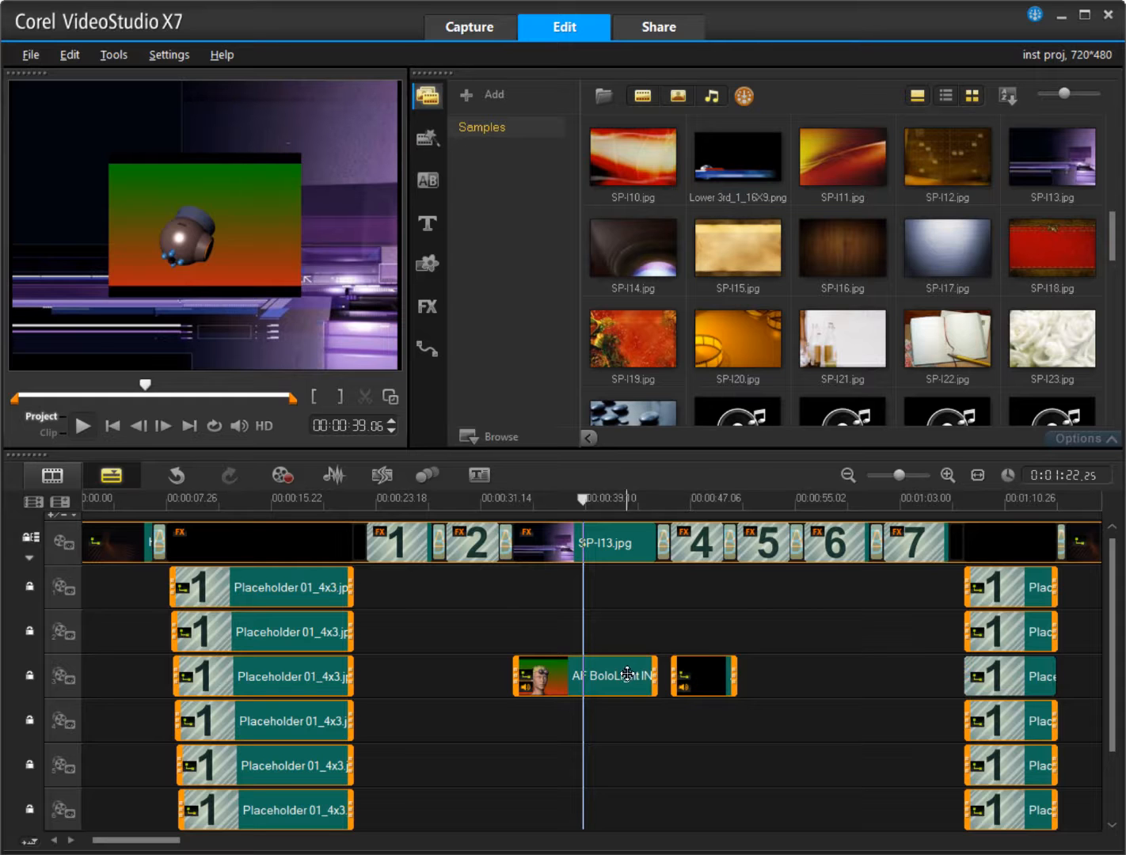
pyautogui.keyDown('shift'); pyautogui.click(626, 674); pyautogui.keyUp('shift')
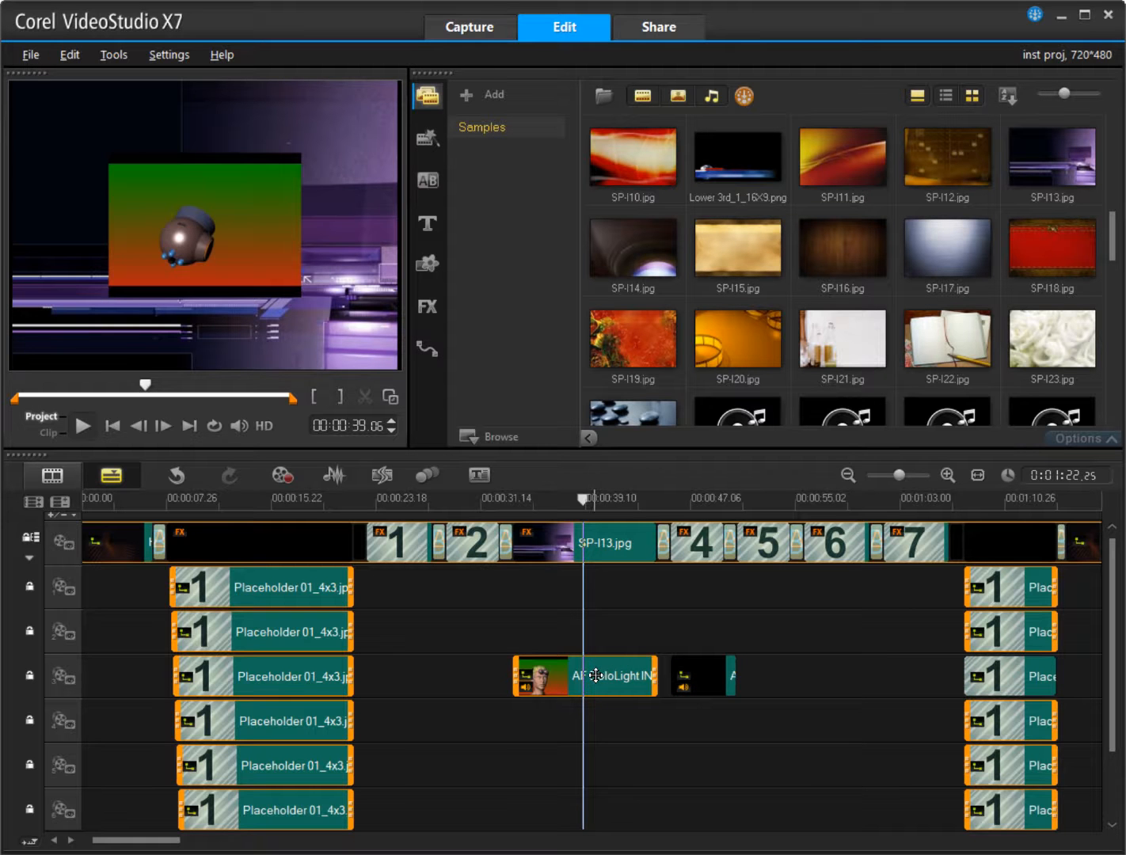
pyautogui.click(477, 679)
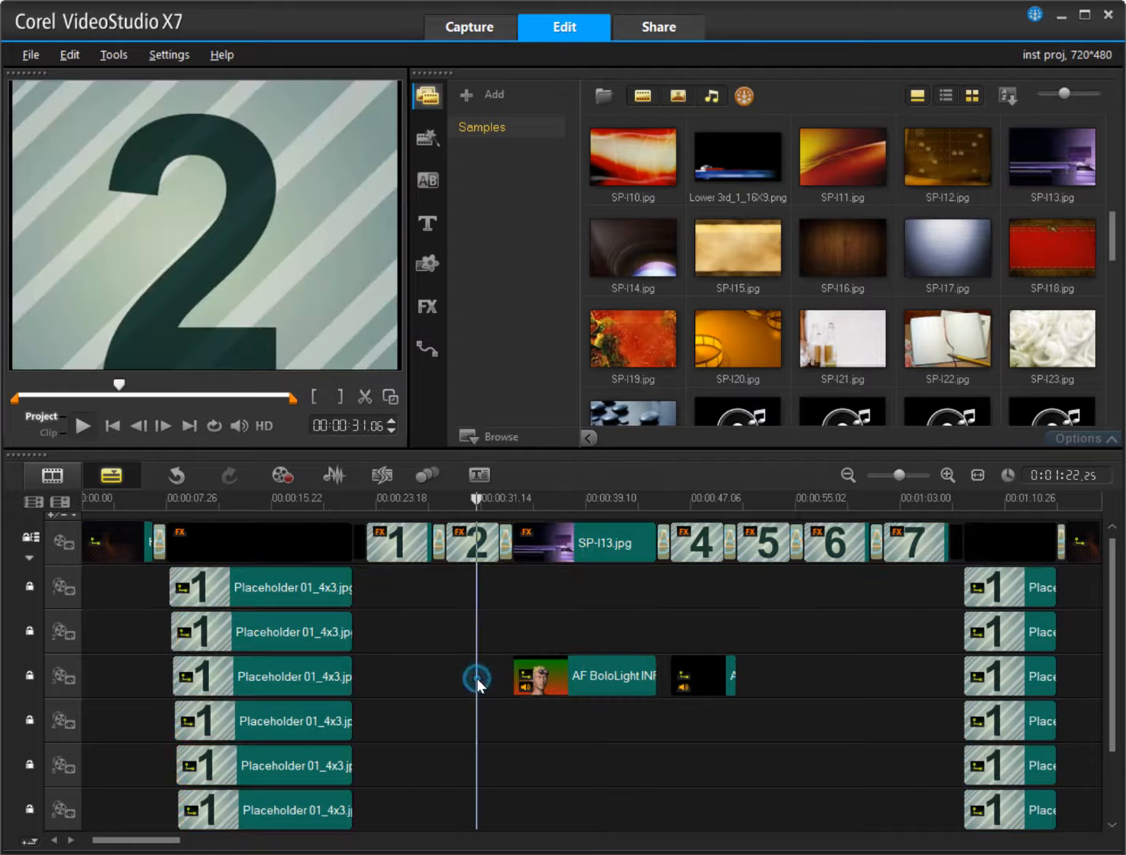
# Delete all clips from every track of the timeline, including their related clips
pyautogui.click(543, 676)
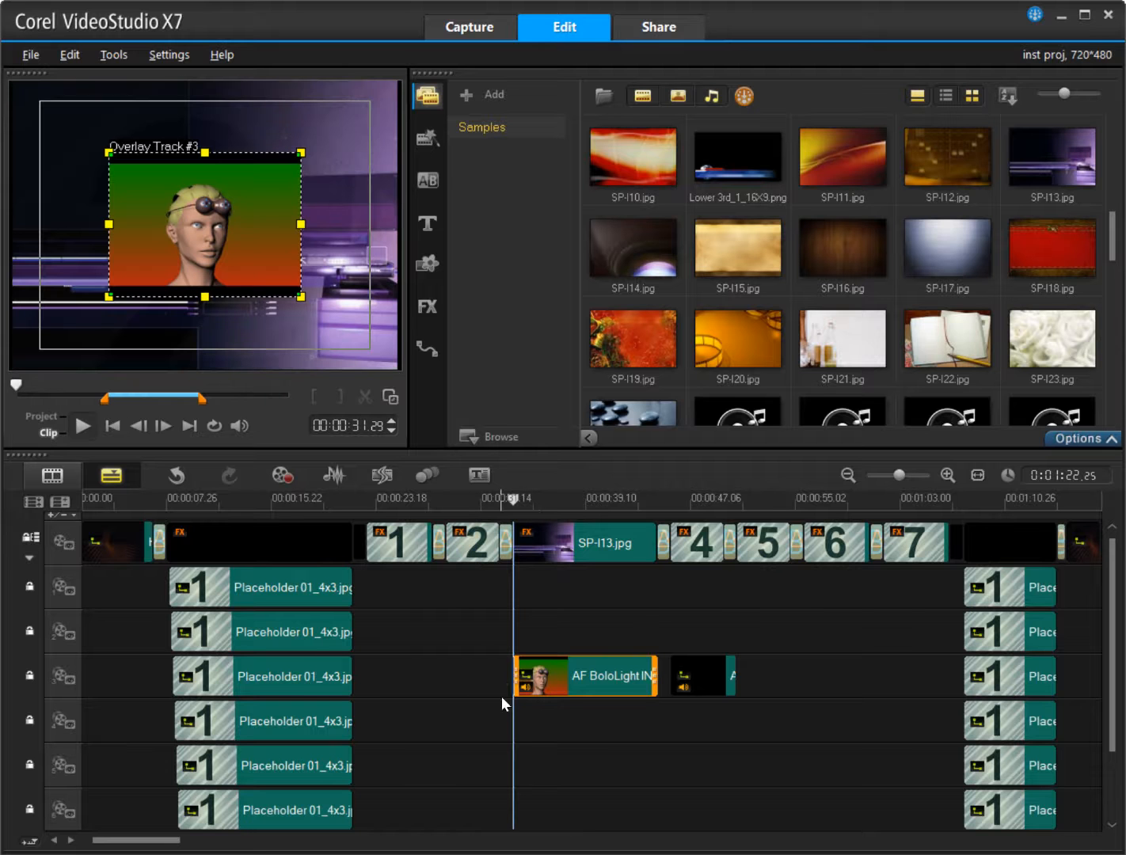
pyautogui.press('ctrl')
pyautogui.click(468, 700)
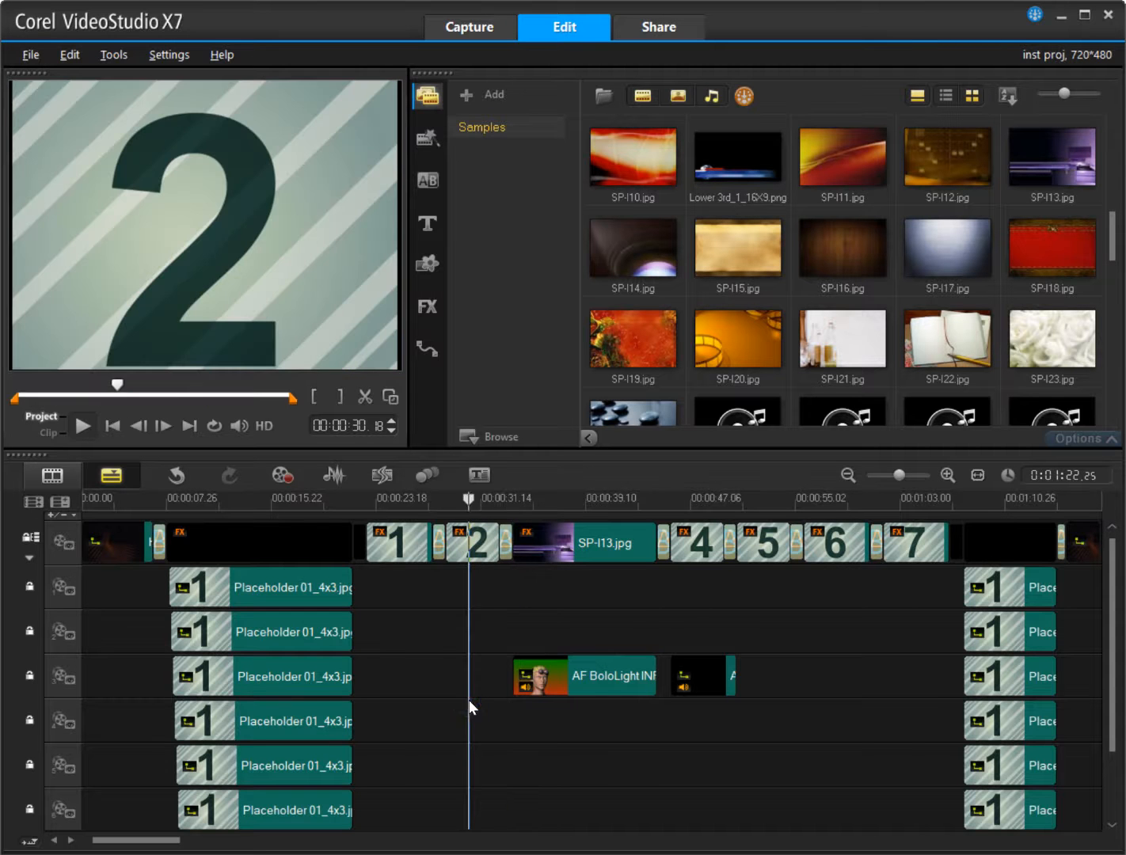
pyautogui.hotkey('ctrl', 'a')
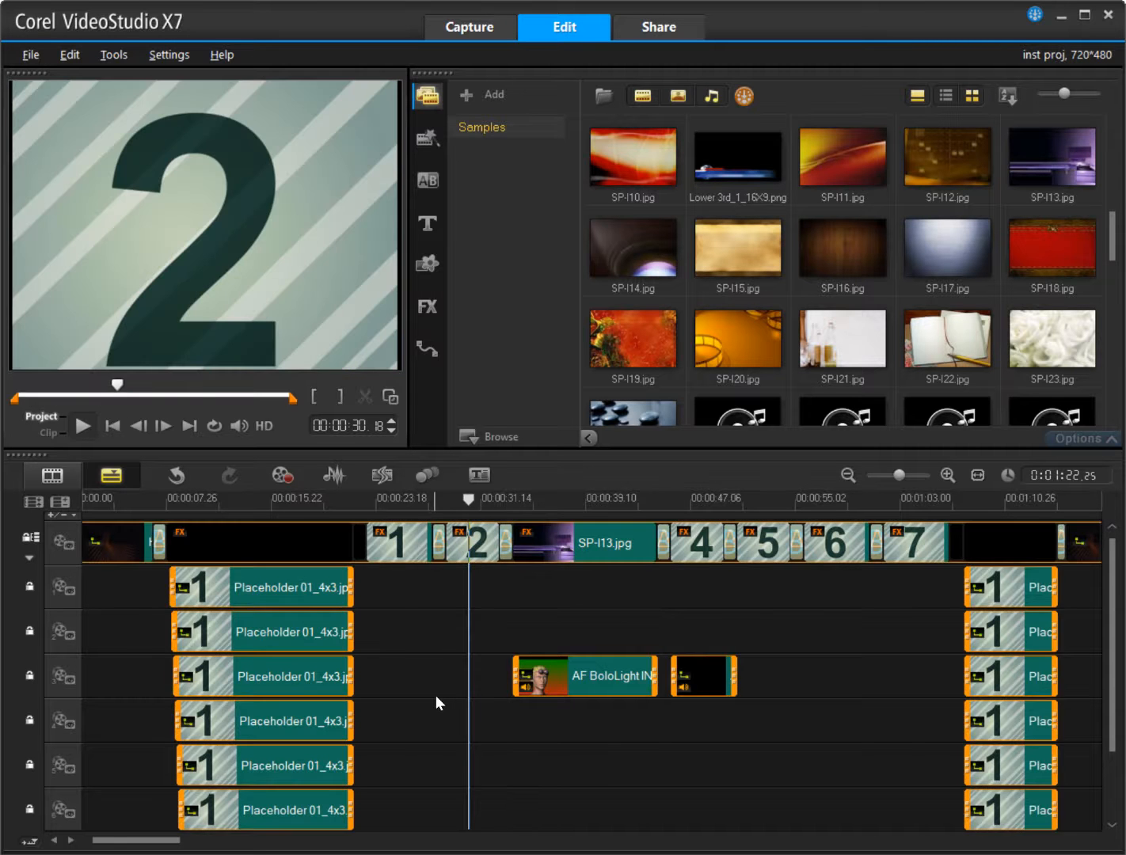
pyautogui.click(552, 676)
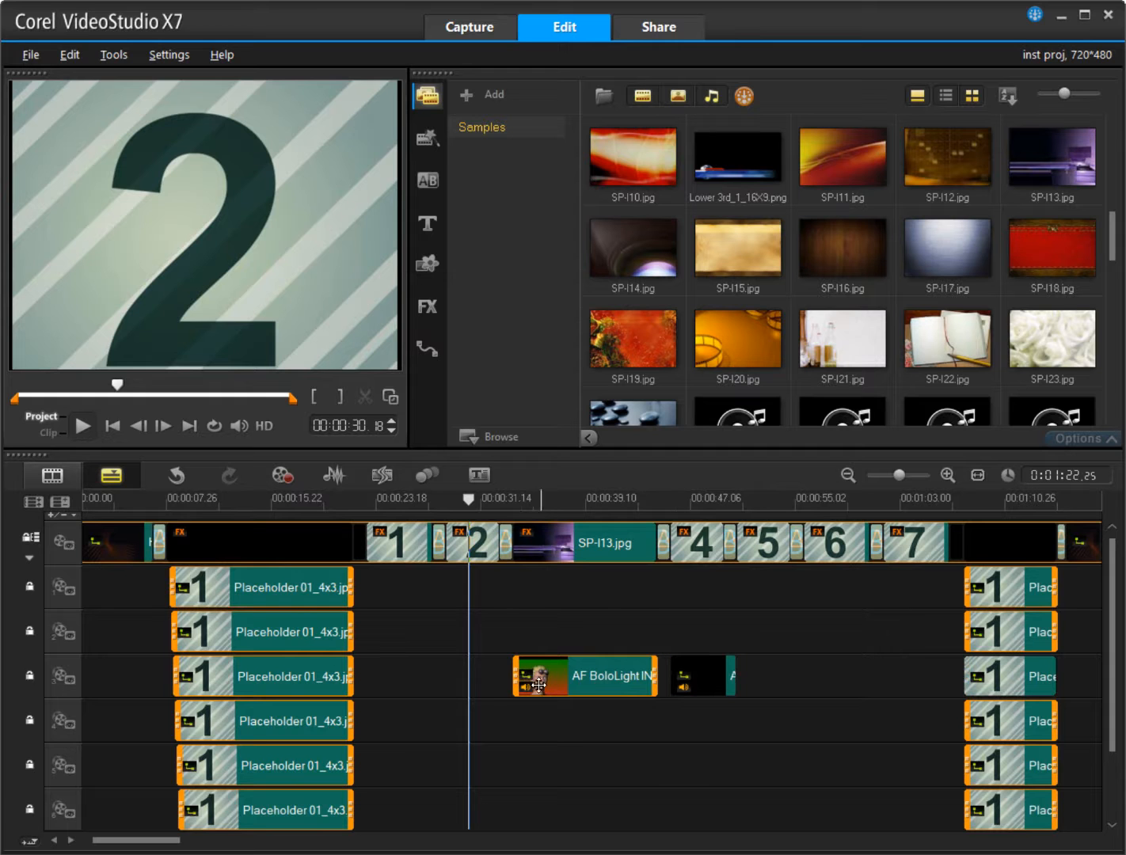
pyautogui.click(314, 674)
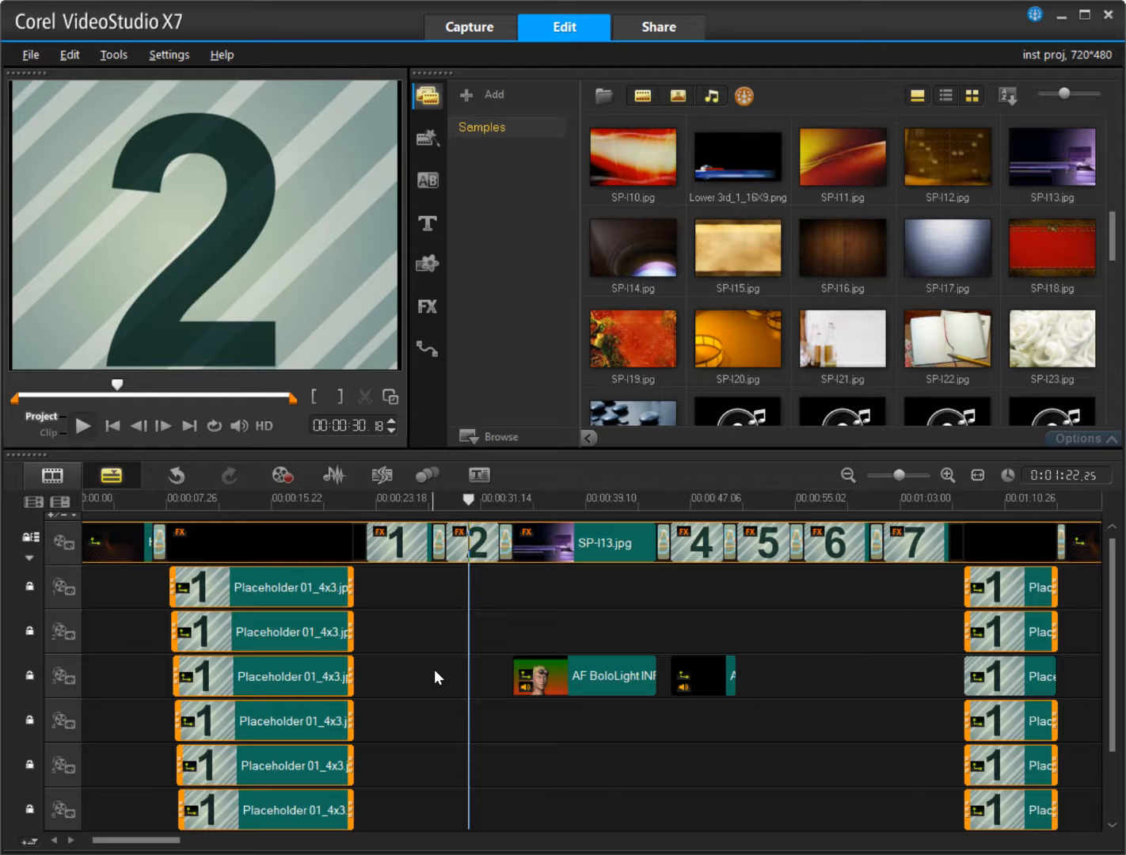
pyautogui.press('Delete')
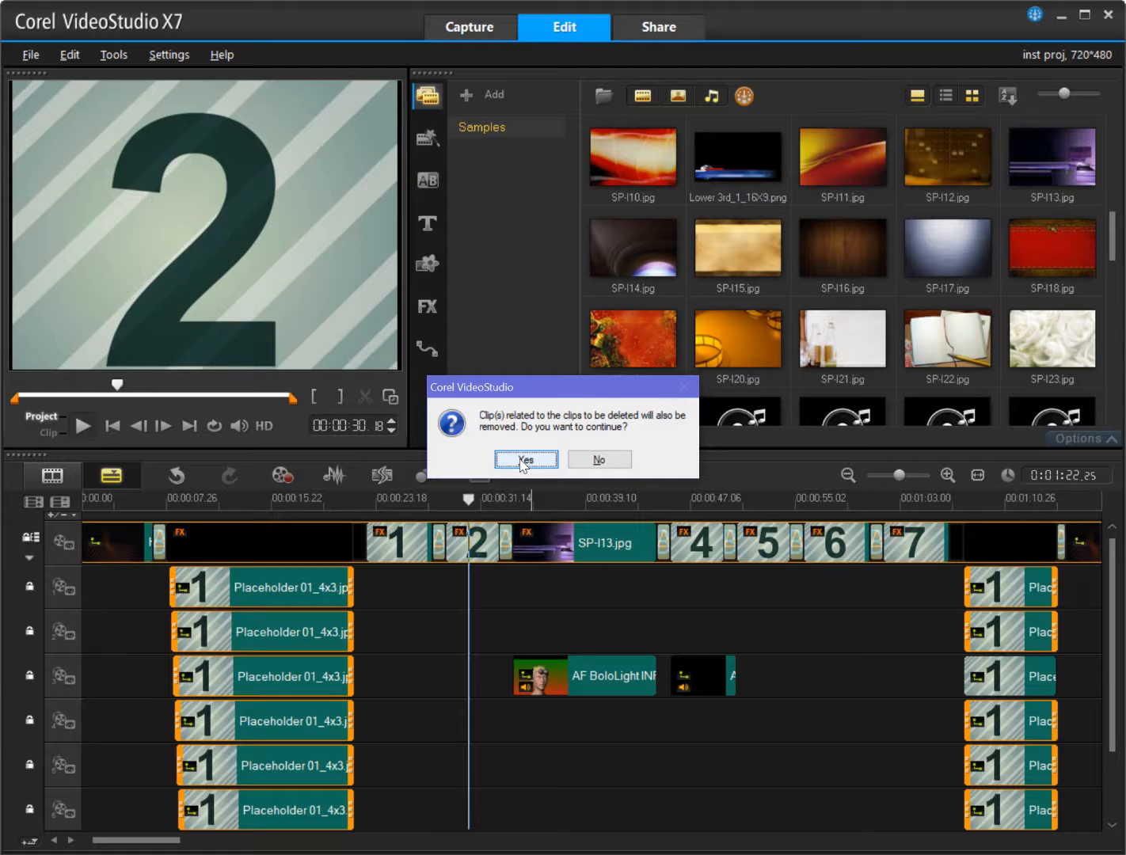
pyautogui.click(524, 460)
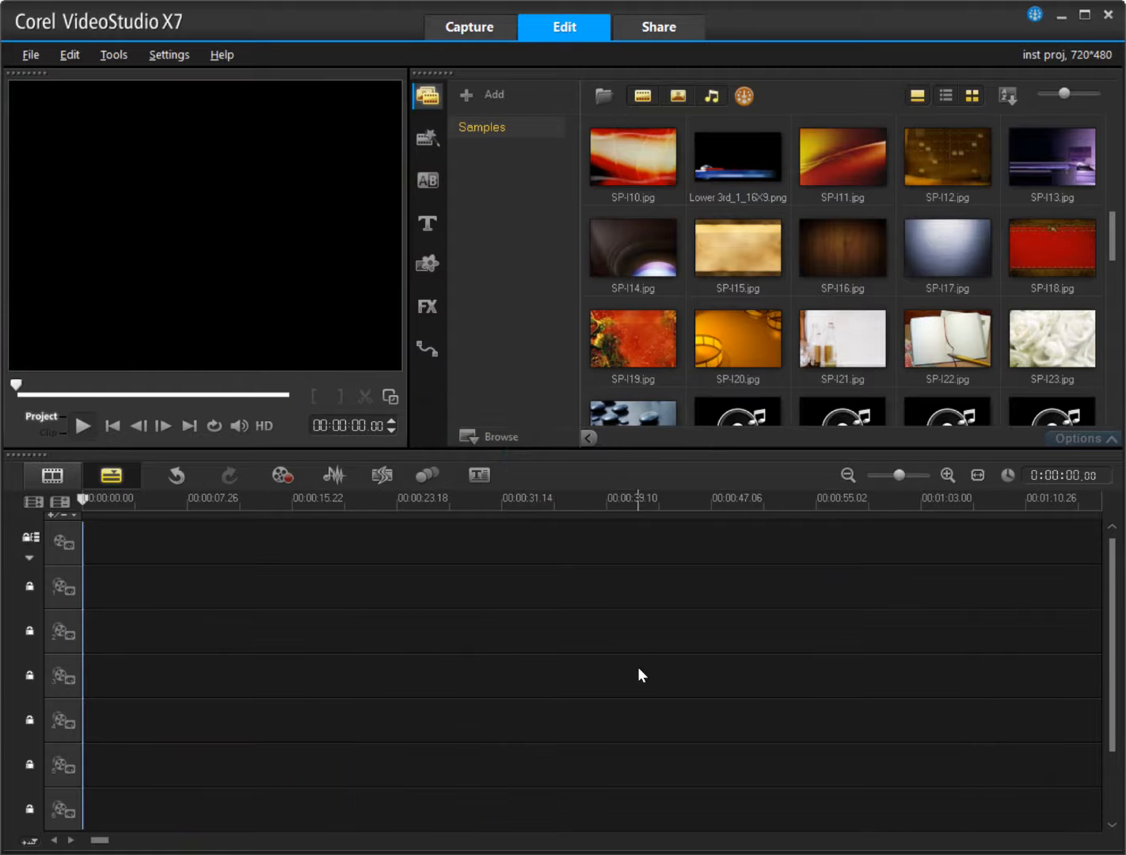
# Save the emptied project under the name asdfsdafasdf in a new folder inside the Play folder
pyautogui.click(32, 54)
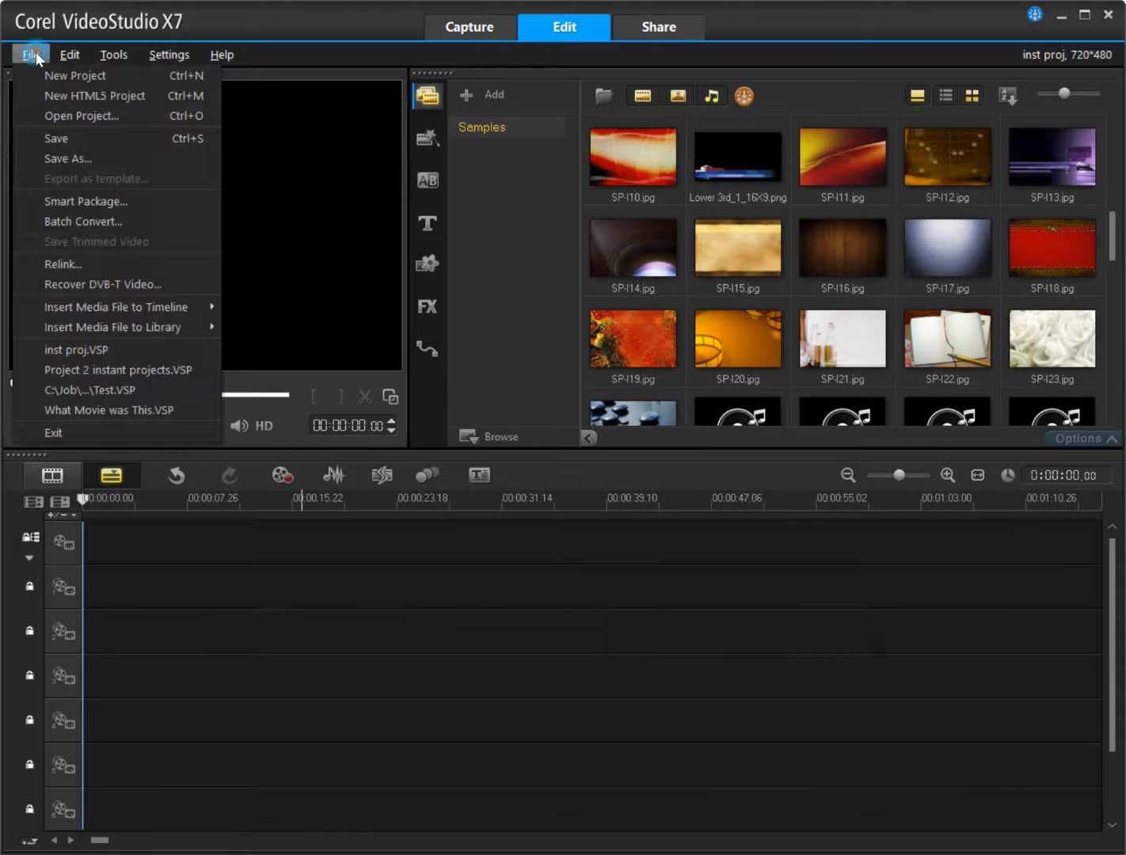
pyautogui.click(114, 158)
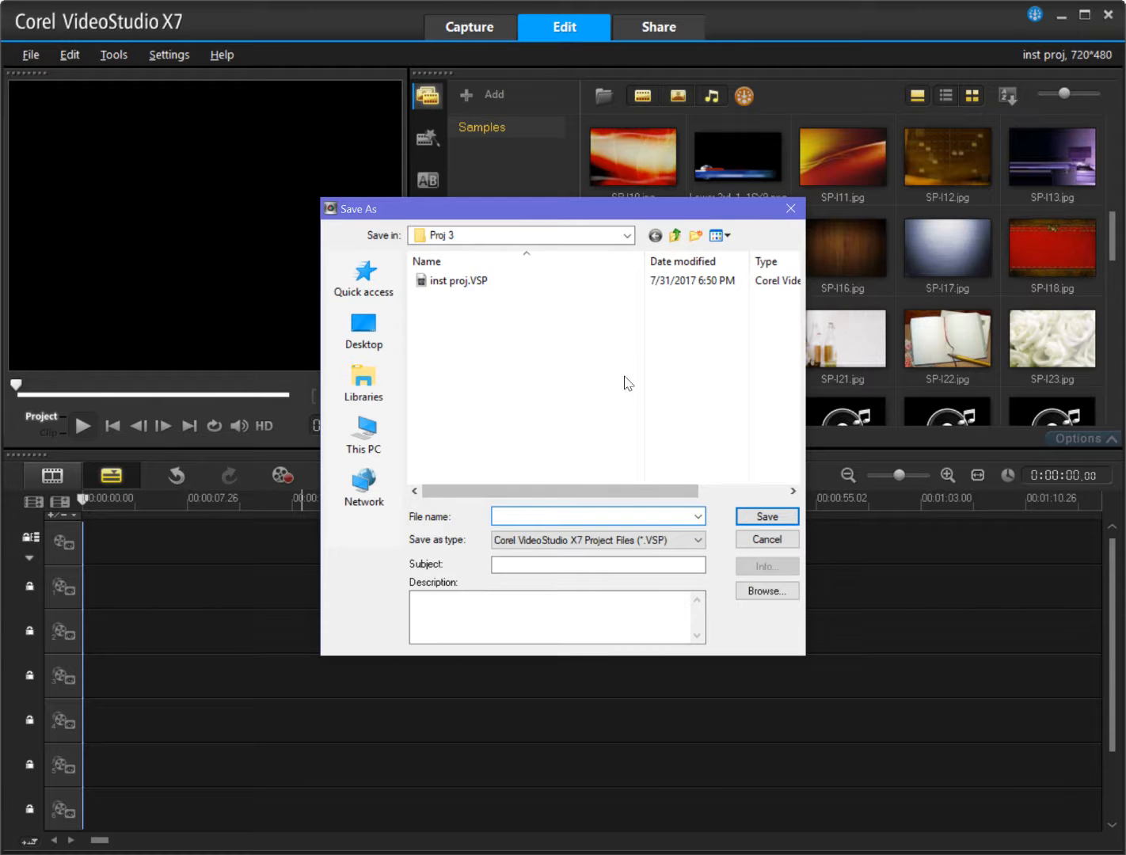
pyautogui.click(675, 235)
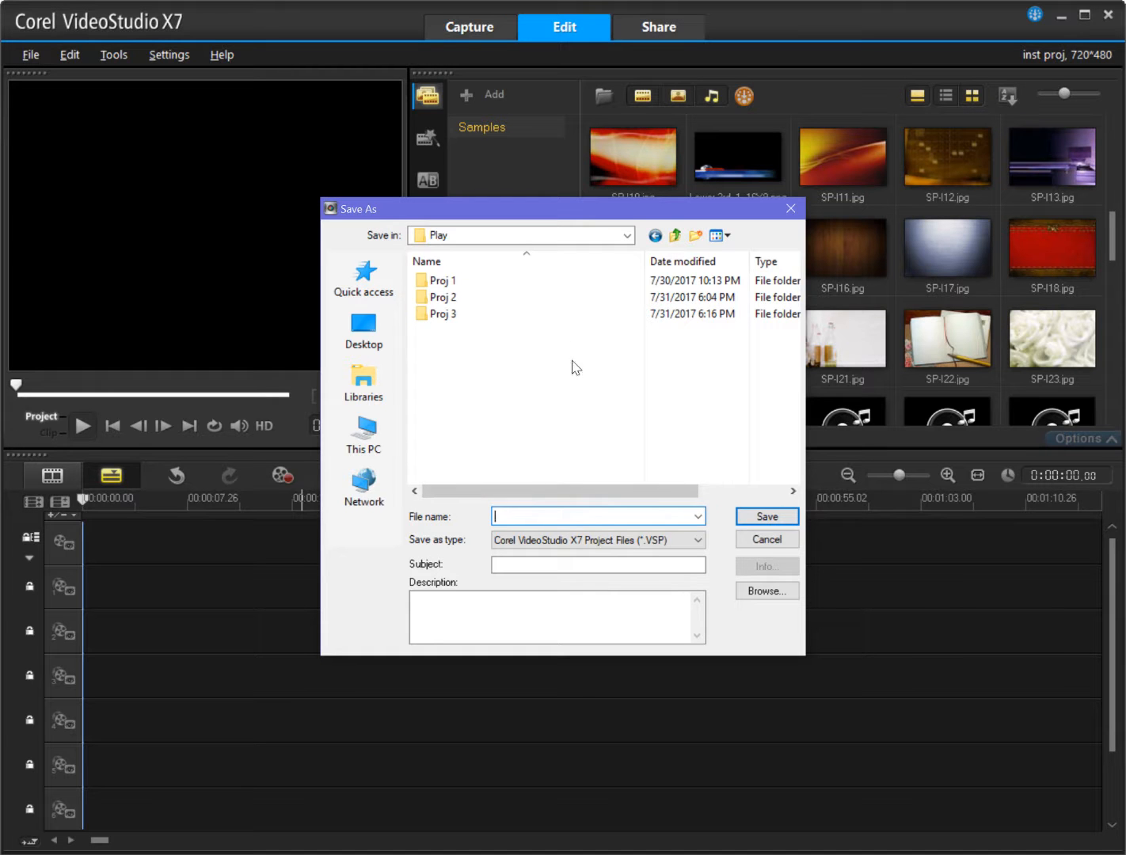
pyautogui.click(696, 234)
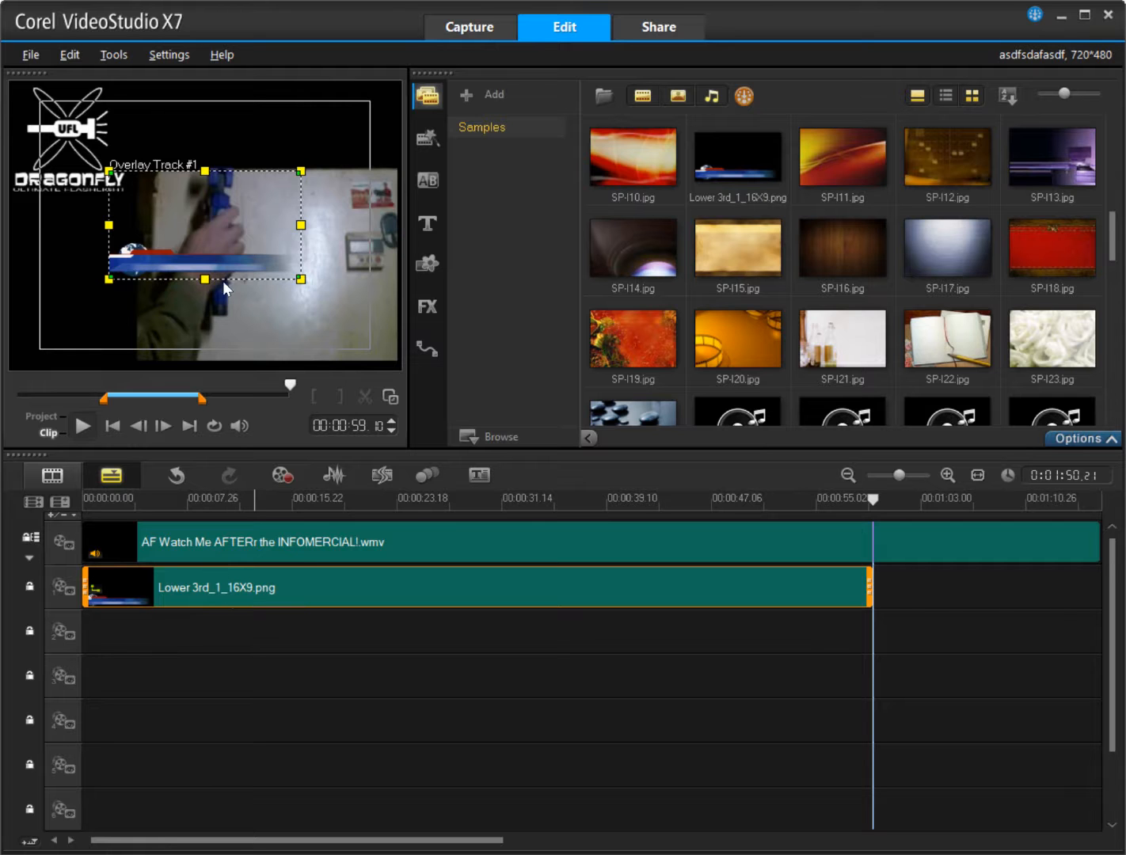
# Fit the Lower 3rd_1_16X9.png overlay to the screen
pyautogui.rightClick(176, 267)
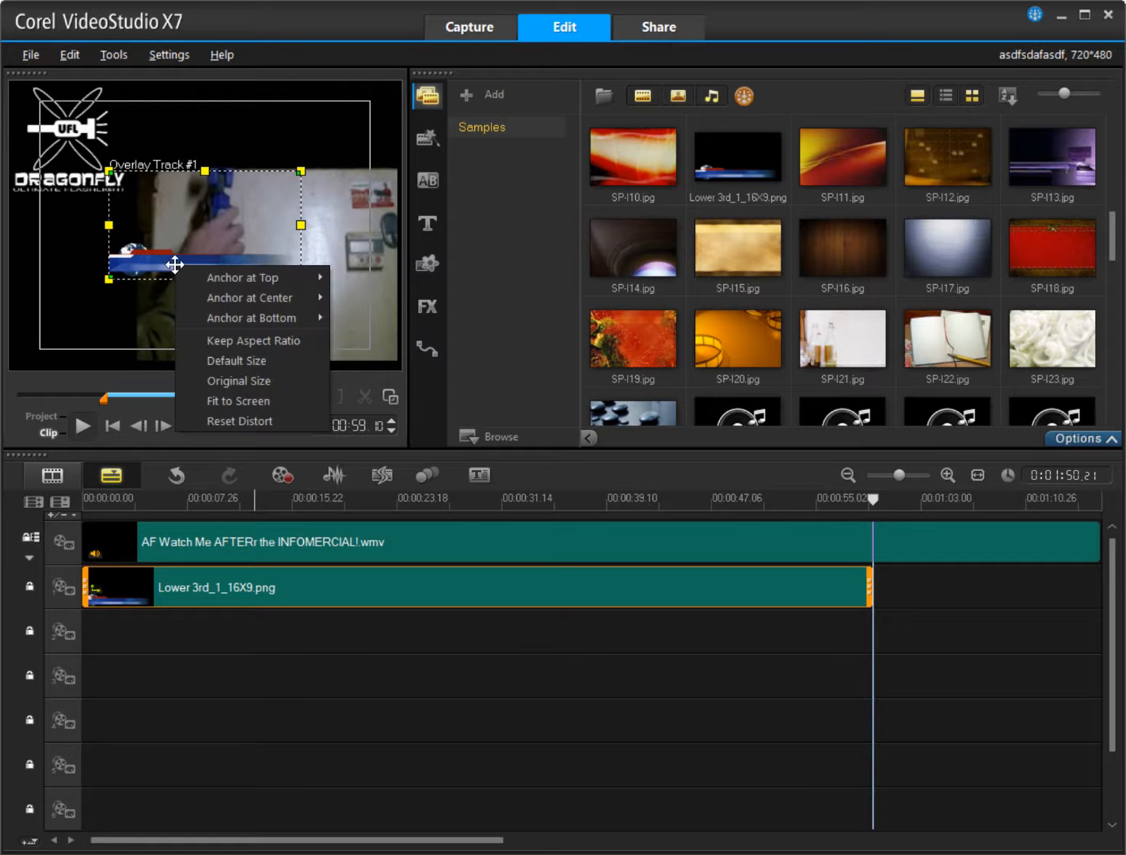
pyautogui.click(247, 402)
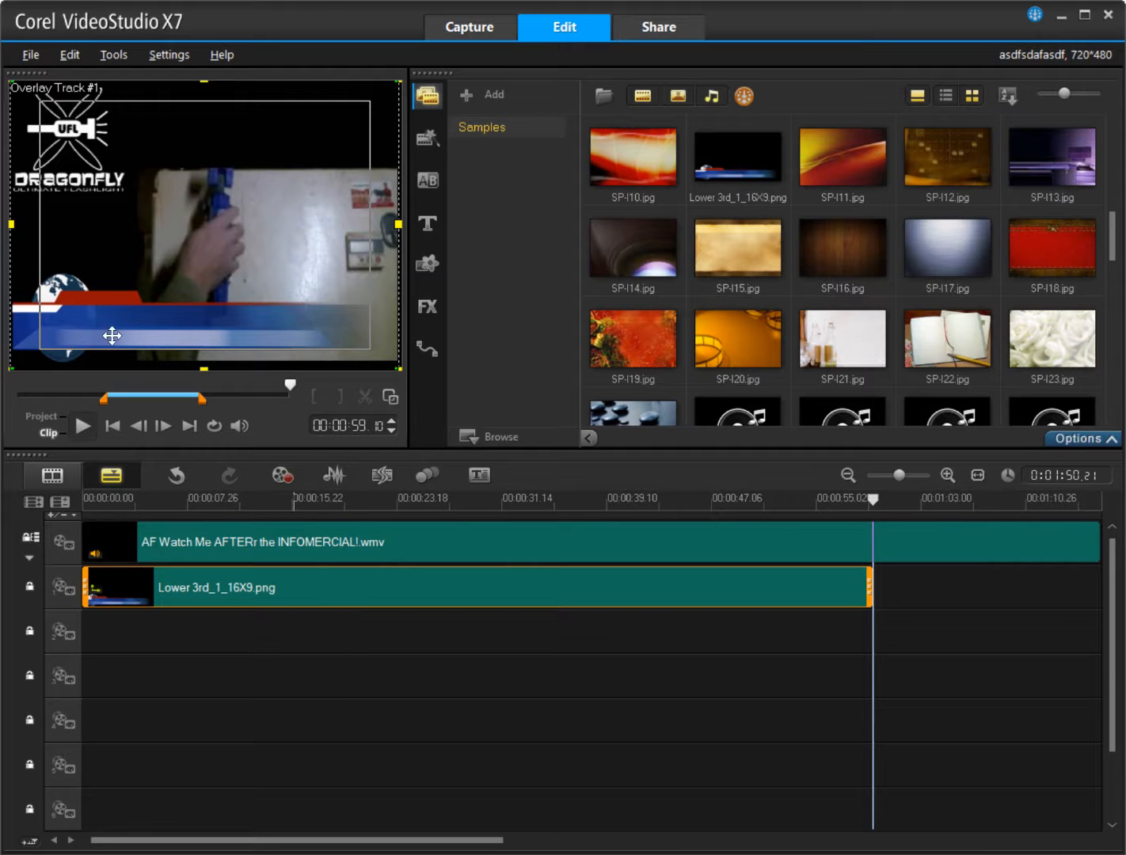
# Add the title "Great Product!" over the blue bar of the lower-third overlay
pyautogui.click(427, 224)
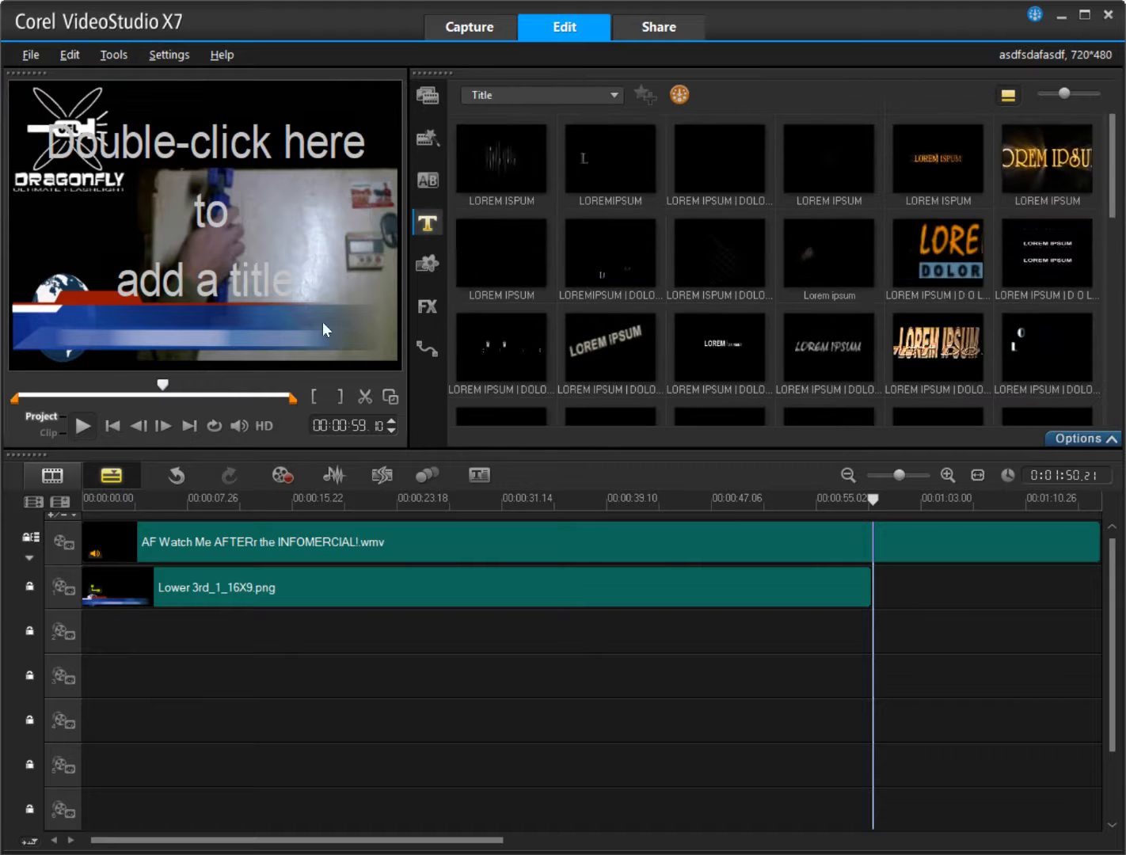
pyautogui.doubleClick(198, 277)
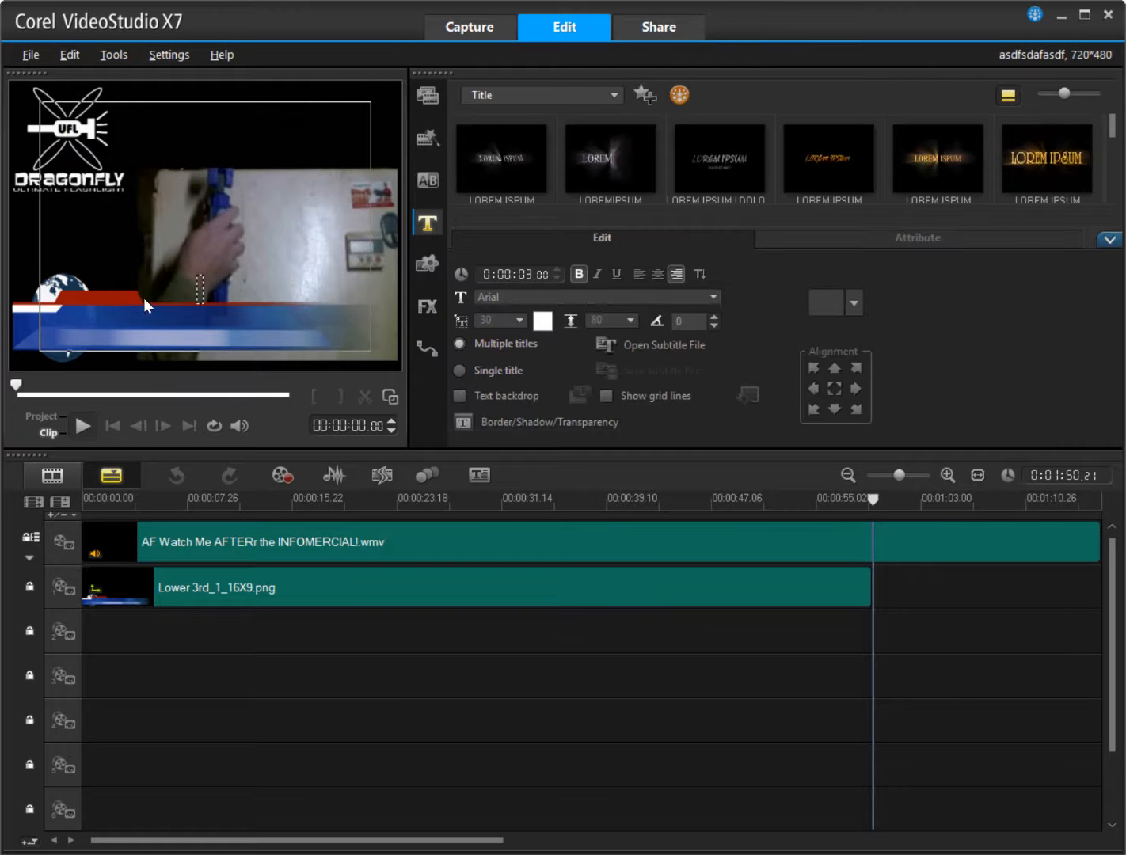
pyautogui.doubleClick(96, 321)
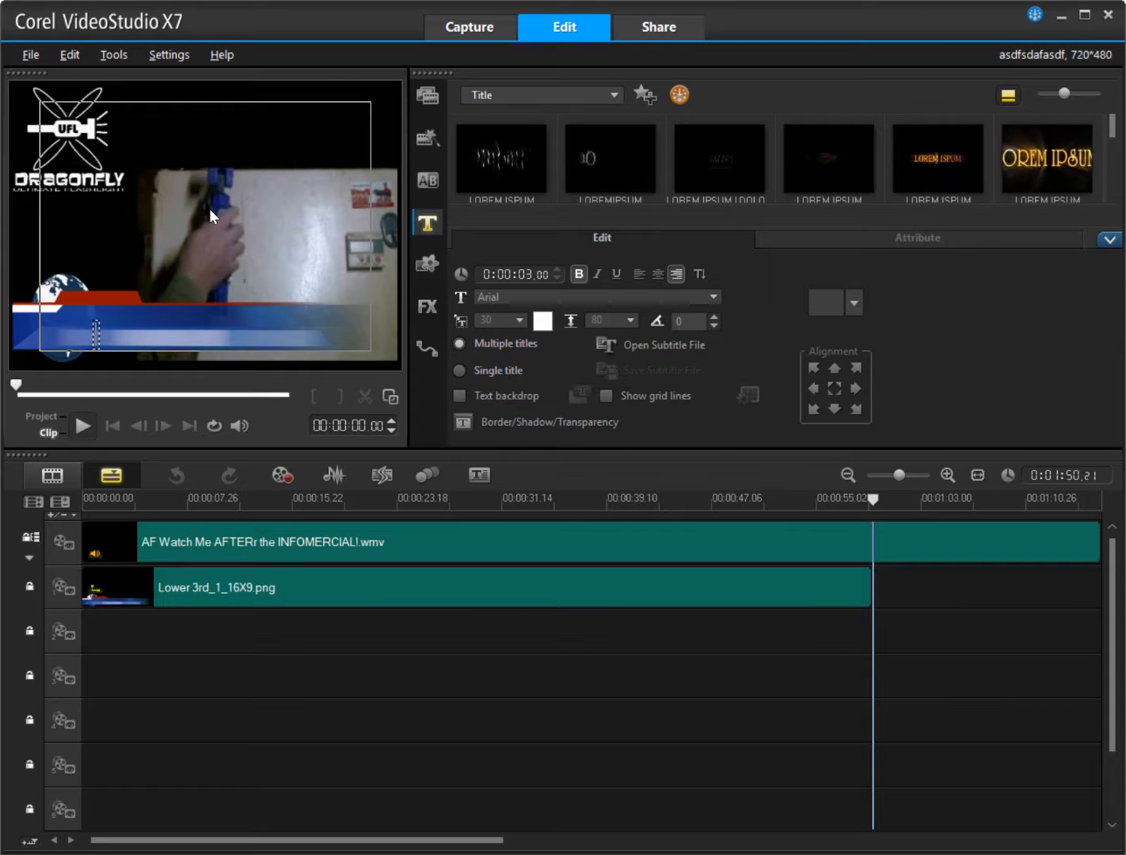
pyautogui.write('Great')
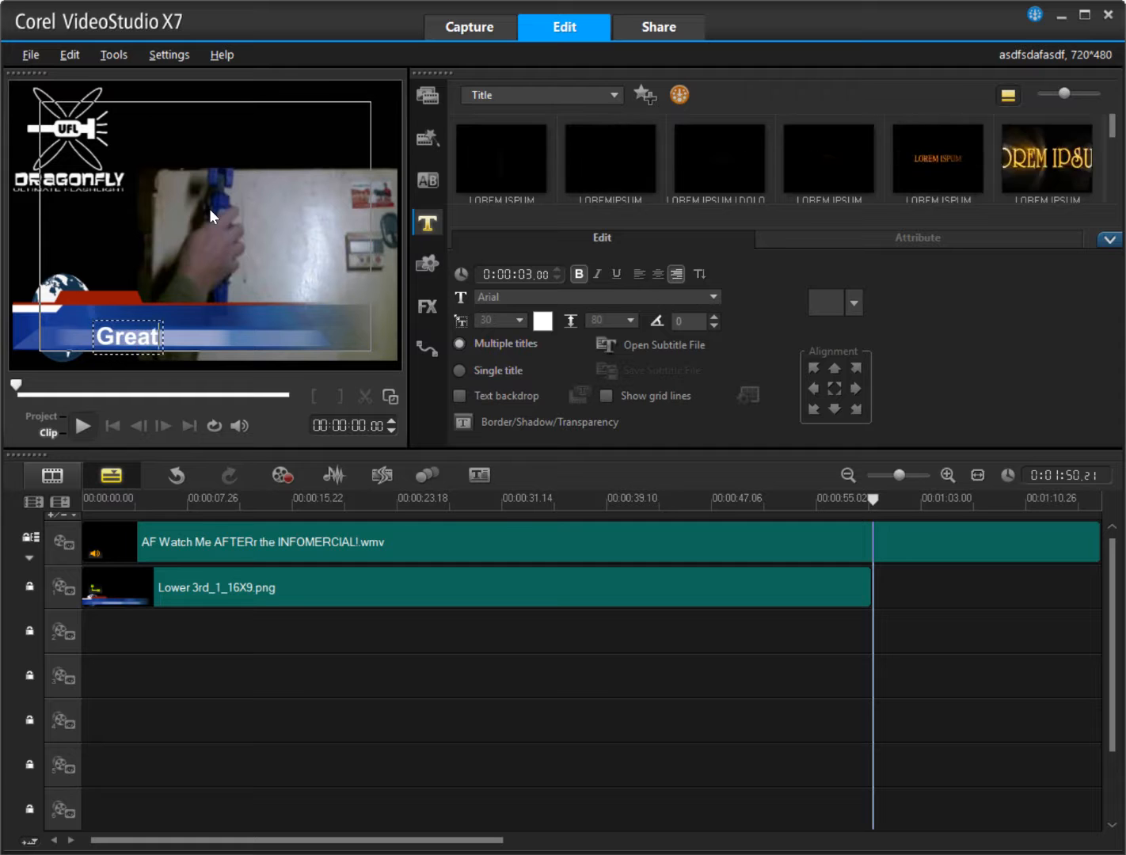
pyautogui.write(' Prod')
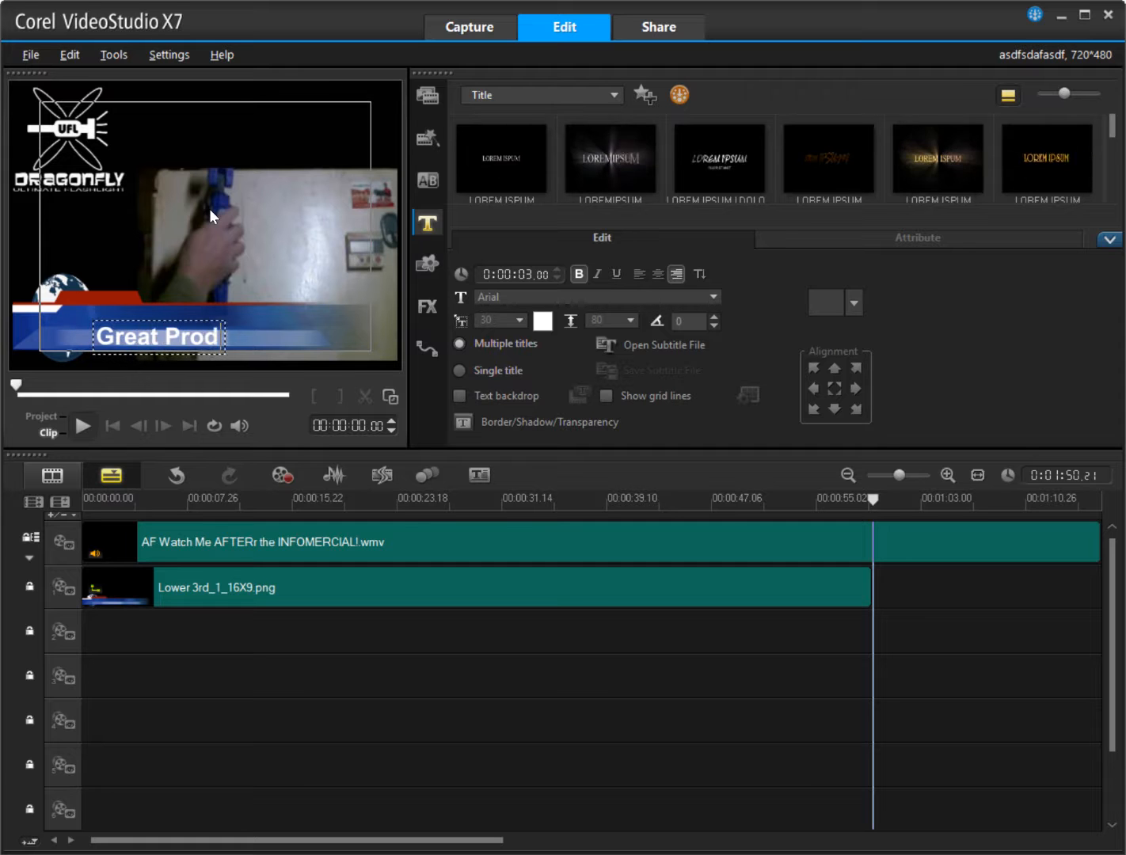
pyautogui.write('uct!')
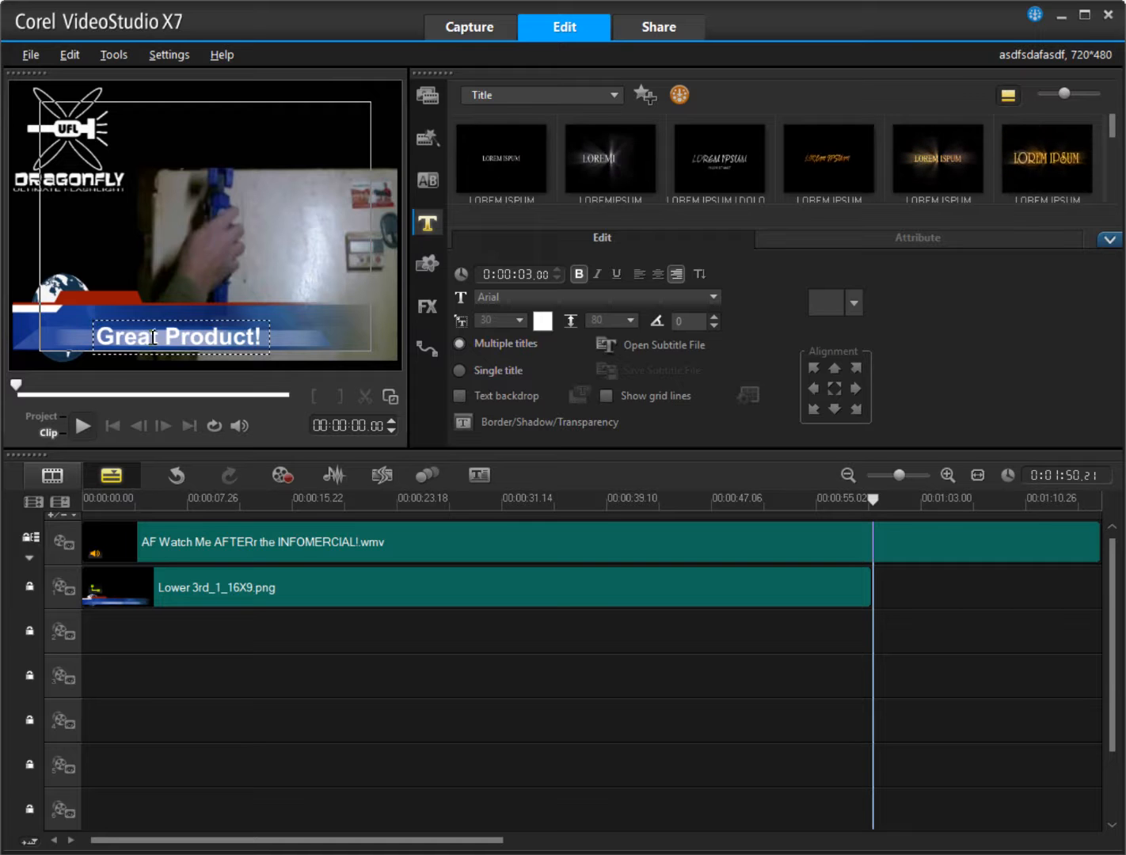
# Shift the title to the start of the blue bar, and make its clip run from the timeline start for 0:00:58.20
pyautogui.click(138, 316)
pyautogui.moveTo(149, 353); pyautogui.dragTo(95, 355)
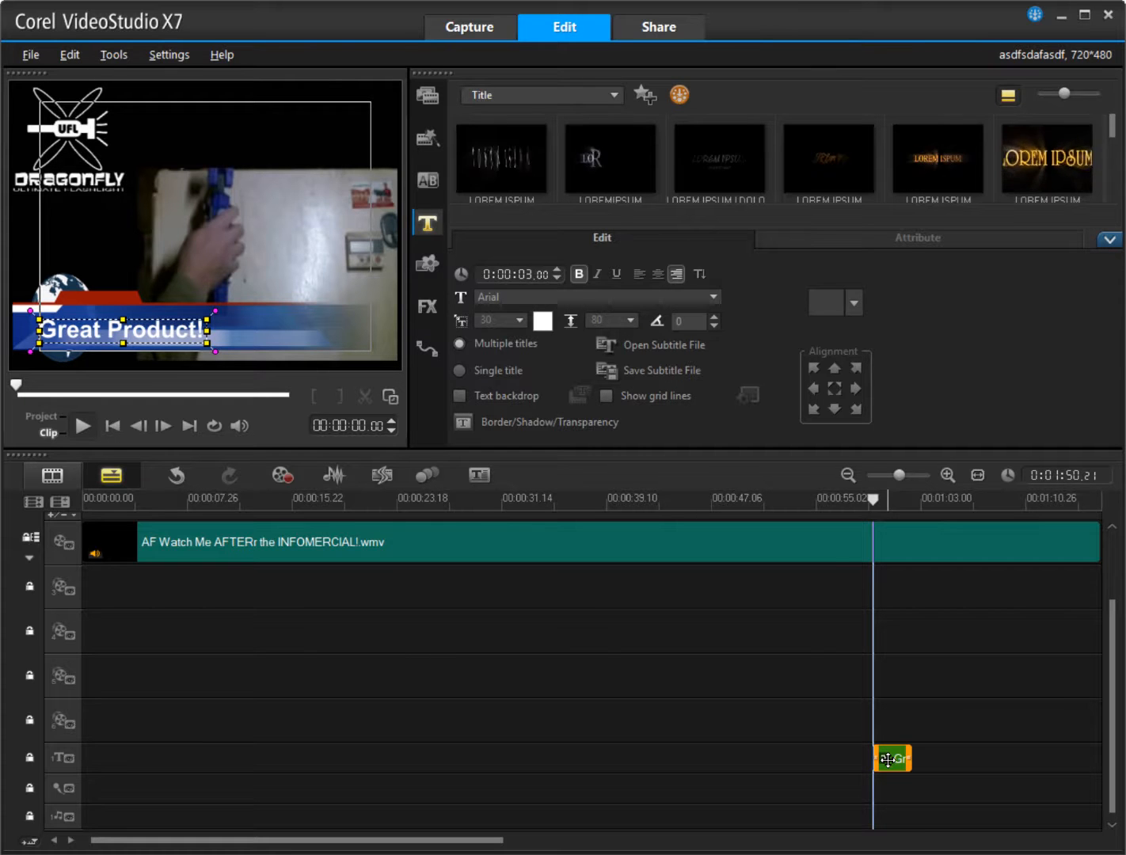
pyautogui.moveTo(888, 761); pyautogui.dragTo(84, 736)
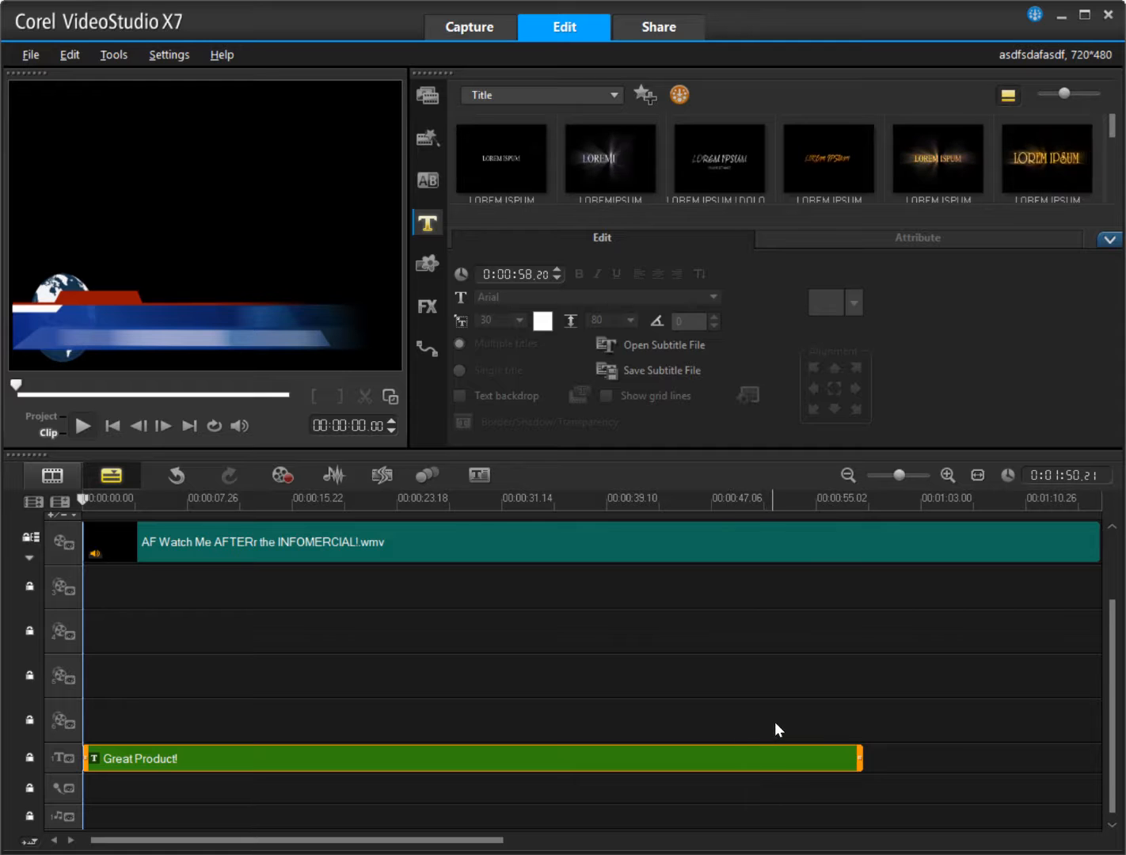
# Play the title over the lower-third and footage from the timeline start to about 24 seconds
pyautogui.moveTo(1110, 674); pyautogui.dragTo(1113, 623)
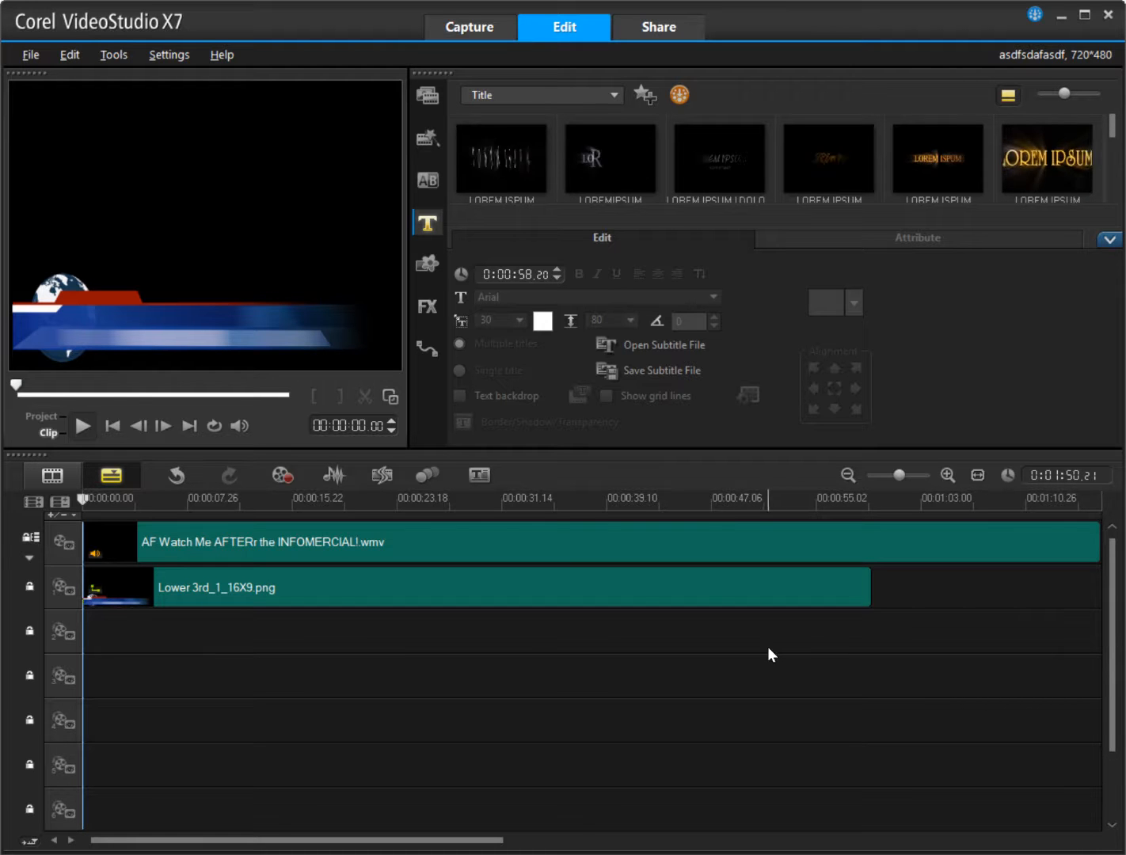
pyautogui.press('space')
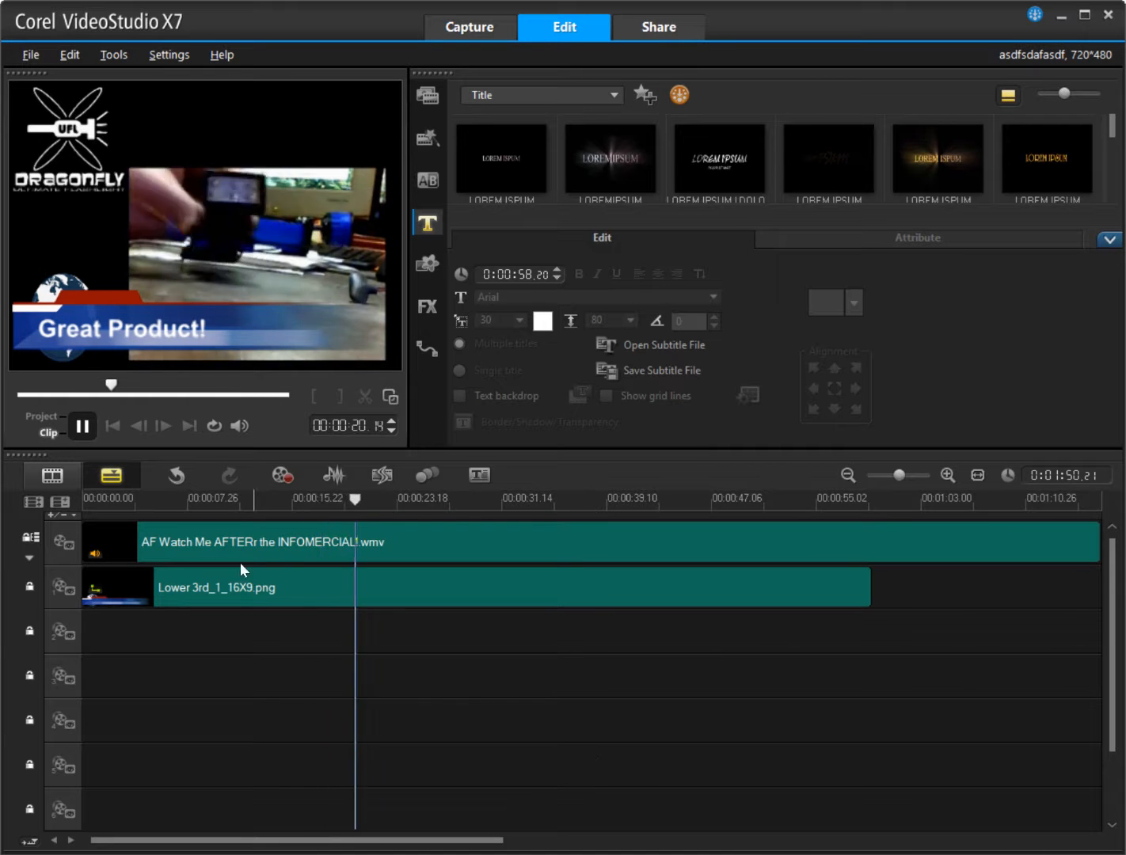
pyautogui.click(82, 427)
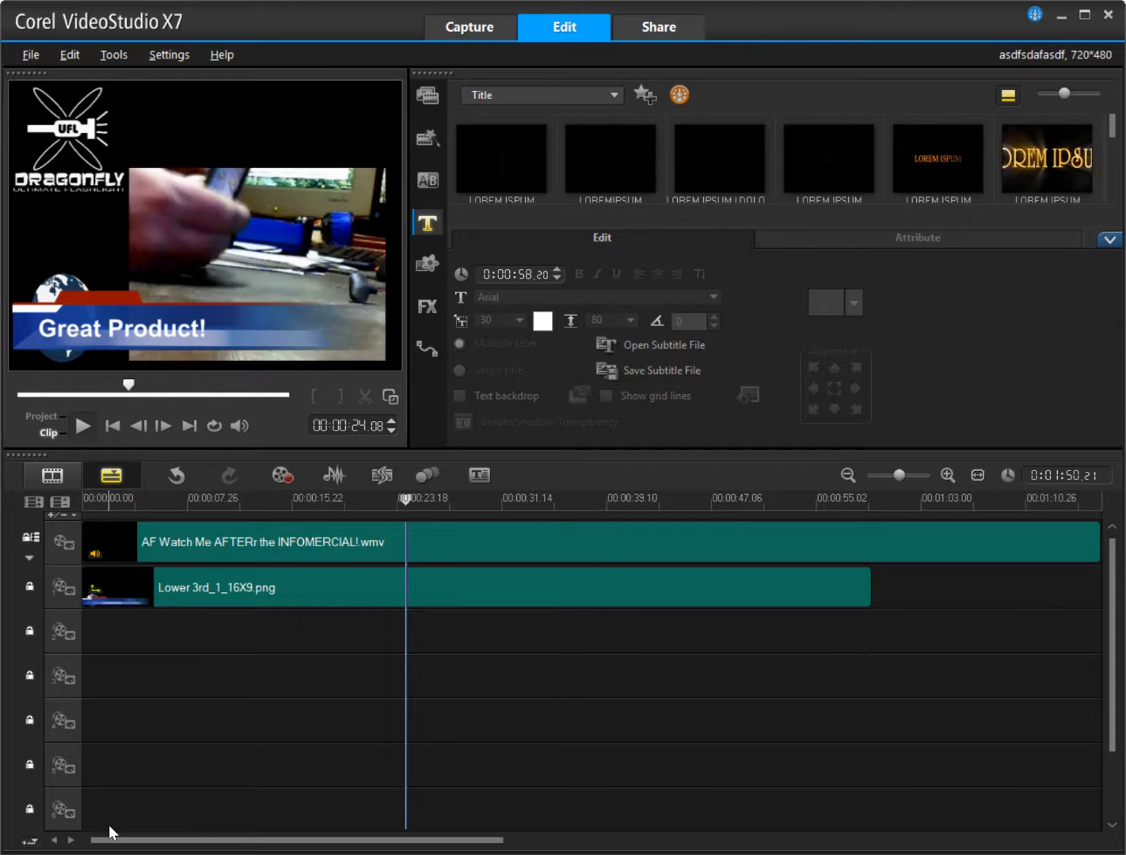
# Play the whole project from the beginning for several seconds, and scrub ahead to about 0:00:53.20
pyautogui.moveTo(107, 854)
pyautogui.click(35, 412)
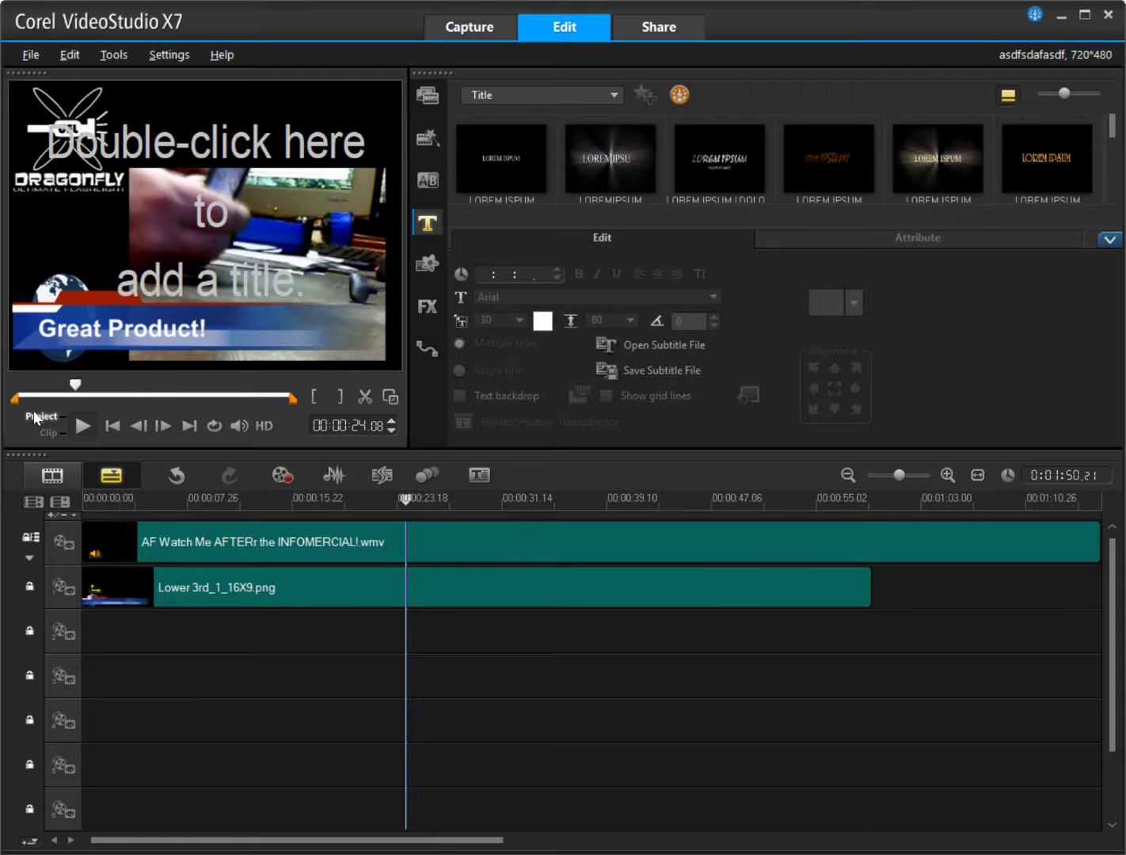
pyautogui.click(111, 432)
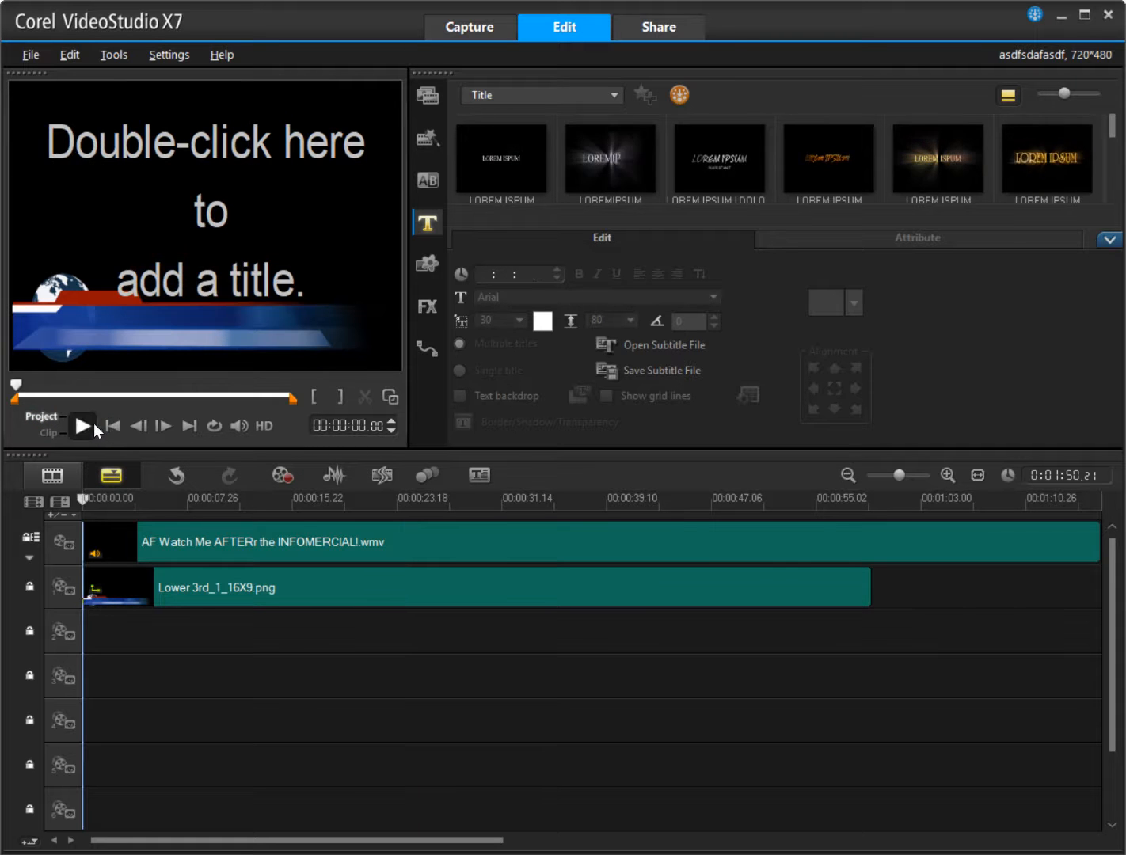
pyautogui.click(83, 426)
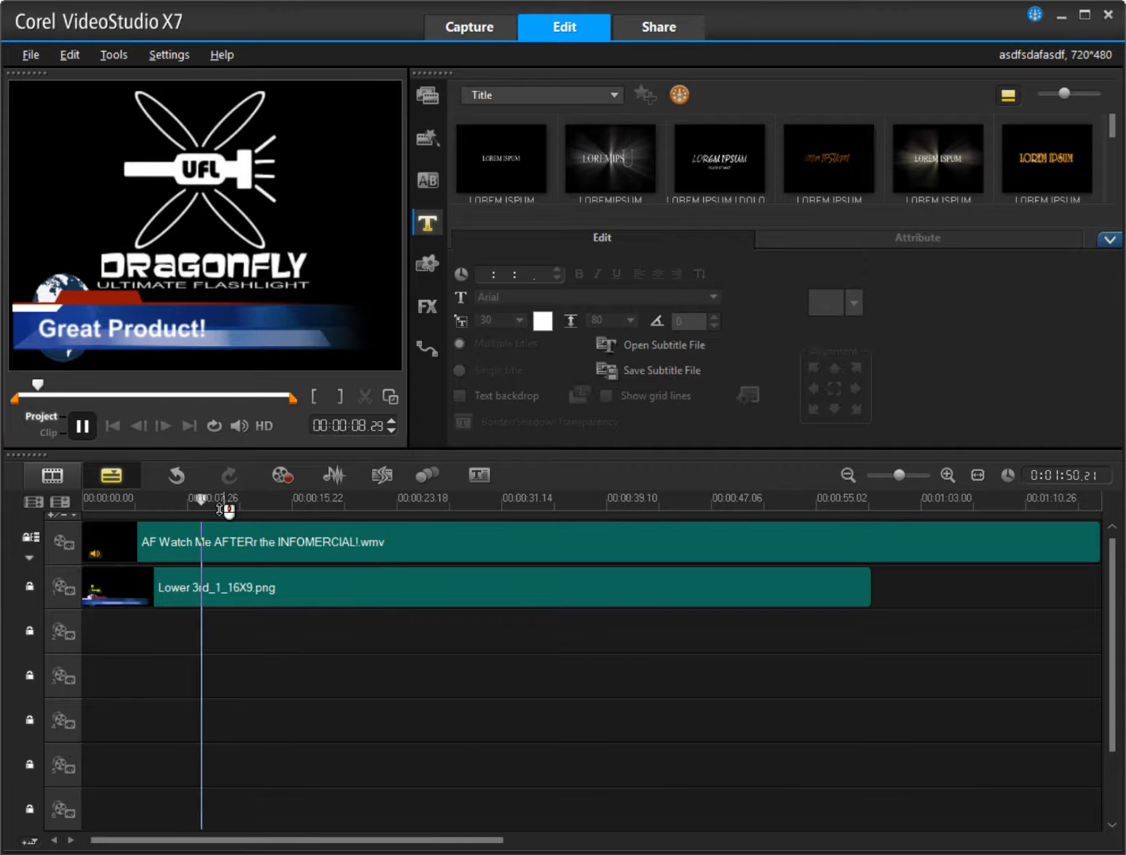
pyautogui.click(82, 428)
pyautogui.moveTo(285, 500); pyautogui.dragTo(798, 541)
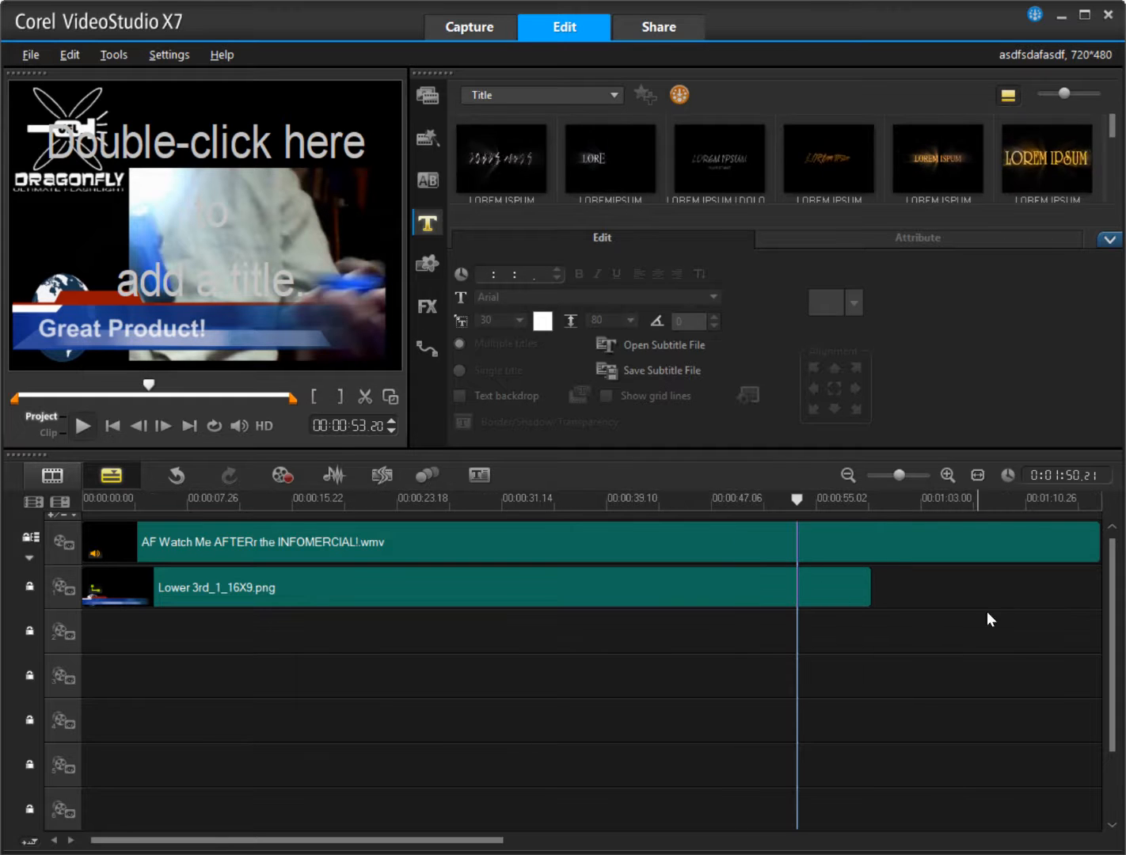
# Replace the "Great Product!" title clip with the LOREMIPSUM title preset, and scrub back to about 0:00:00.17 to check it
pyautogui.moveTo(1110, 702); pyautogui.dragTo(1113, 790)
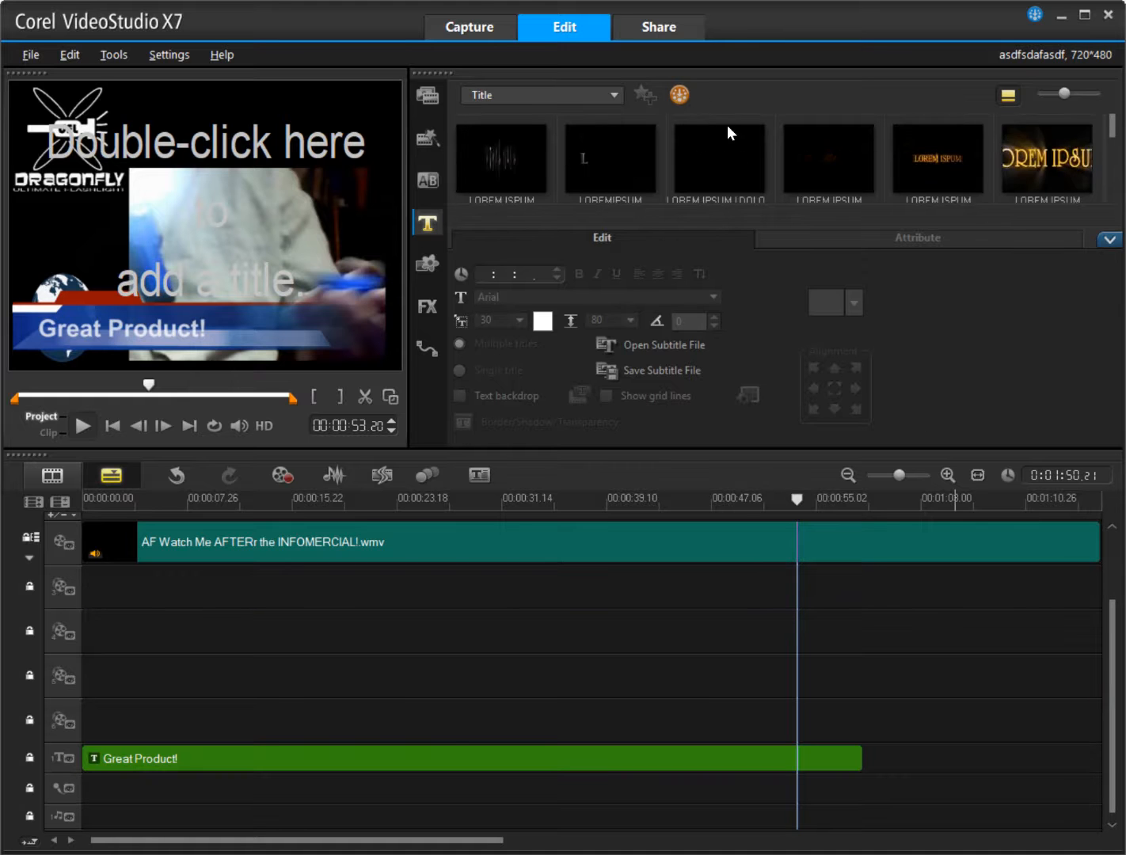
pyautogui.moveTo(649, 152); pyautogui.dragTo(248, 802)
pyautogui.press('ctrl')
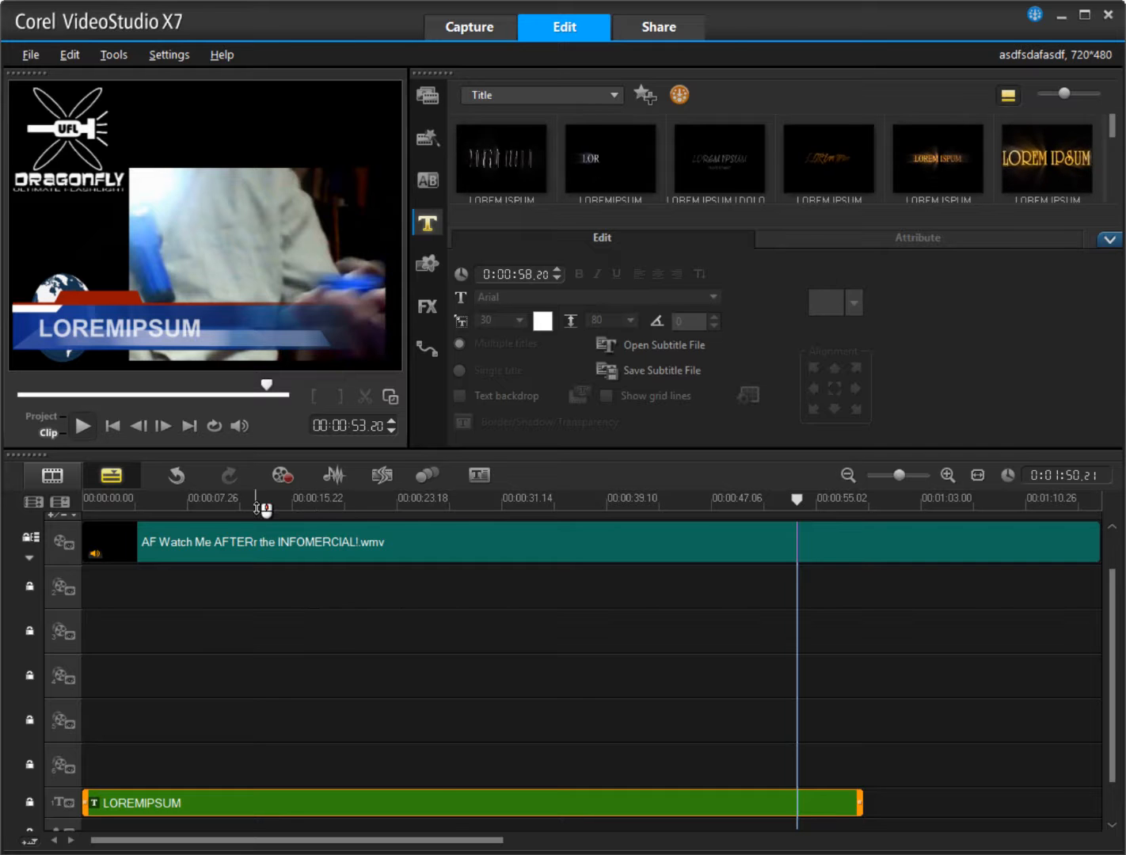
pyautogui.moveTo(264, 506); pyautogui.dragTo(89, 534)
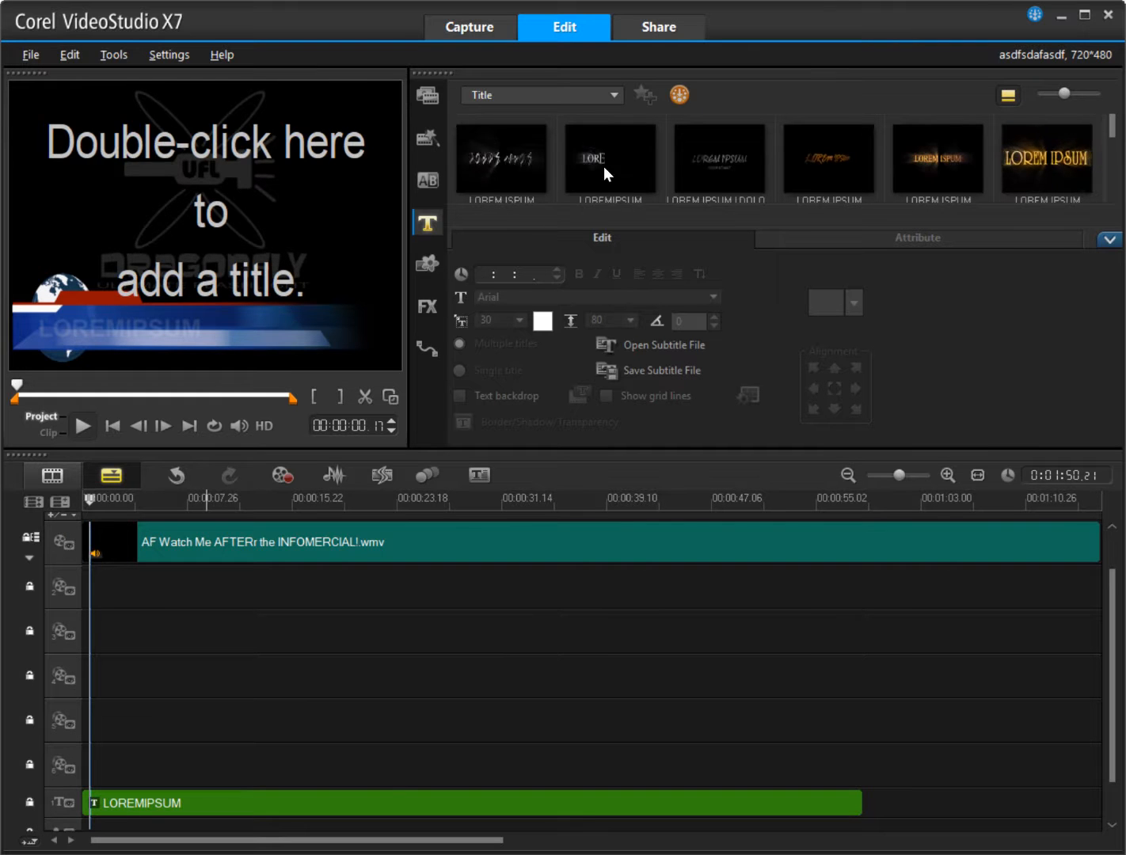
# Try inserting a second LOREMIPSUM preset at the start of the title track, scrub through it, and undo the insertion
pyautogui.moveTo(603, 160); pyautogui.dragTo(305, 852)
pyautogui.moveTo(233, 774)
pyautogui.mouseDown()
pyautogui.moveTo(200, 759)
pyautogui.moveTo(186, 811)
pyautogui.mouseUp()
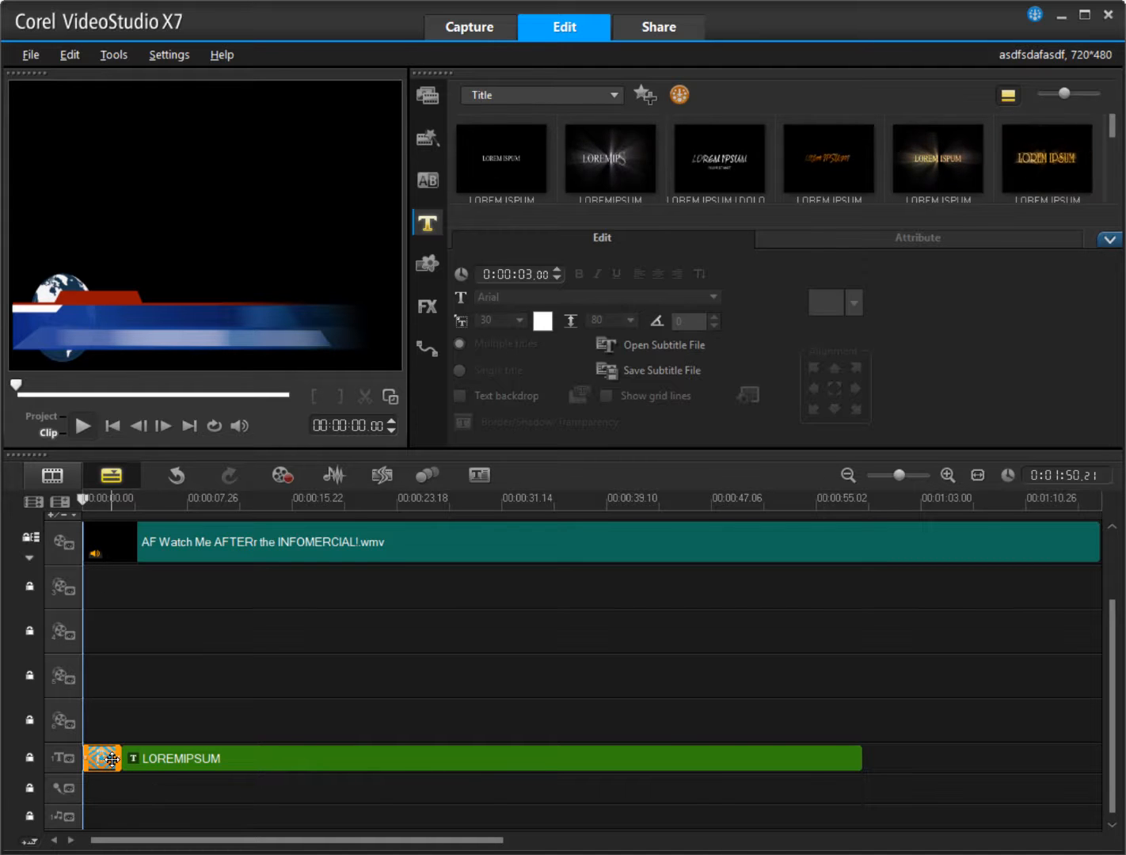
pyautogui.moveTo(83, 501)
pyautogui.mouseDown()
pyautogui.moveTo(117, 509)
pyautogui.moveTo(89, 507)
pyautogui.mouseUp()
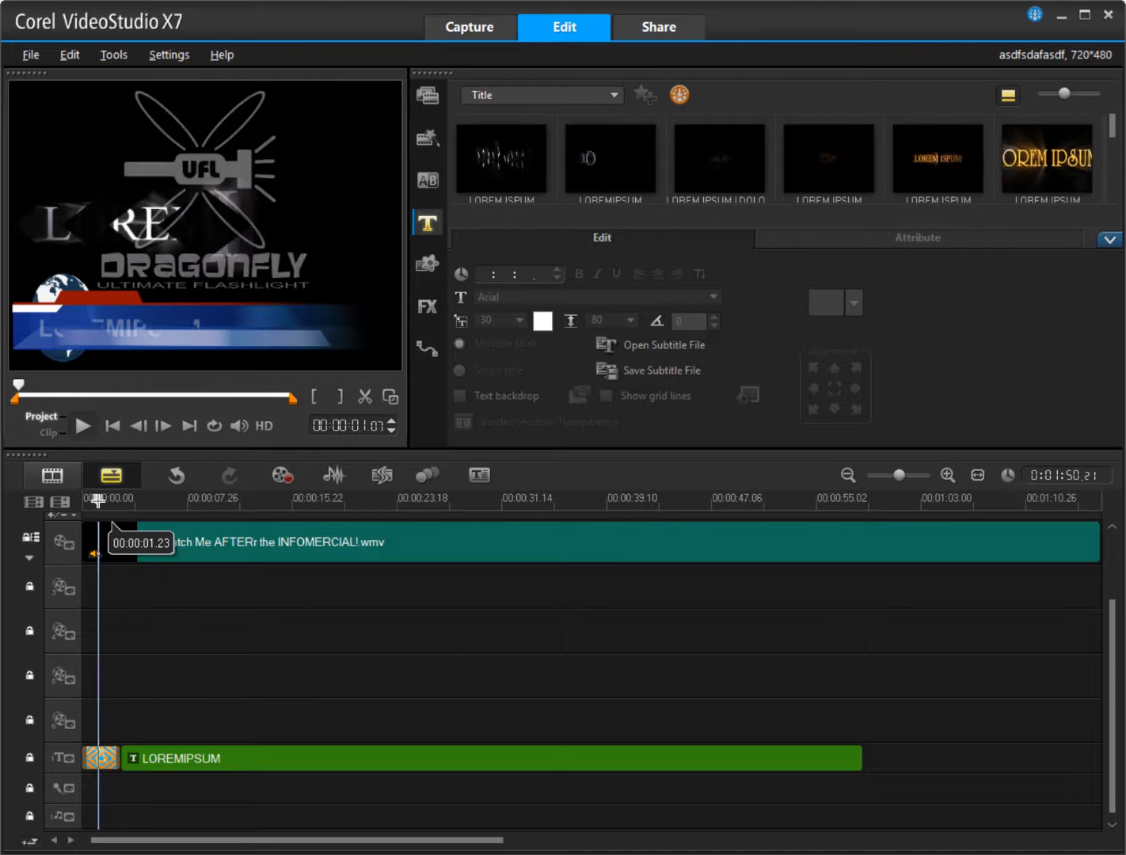
pyautogui.hotkey('ctrl', 'z')
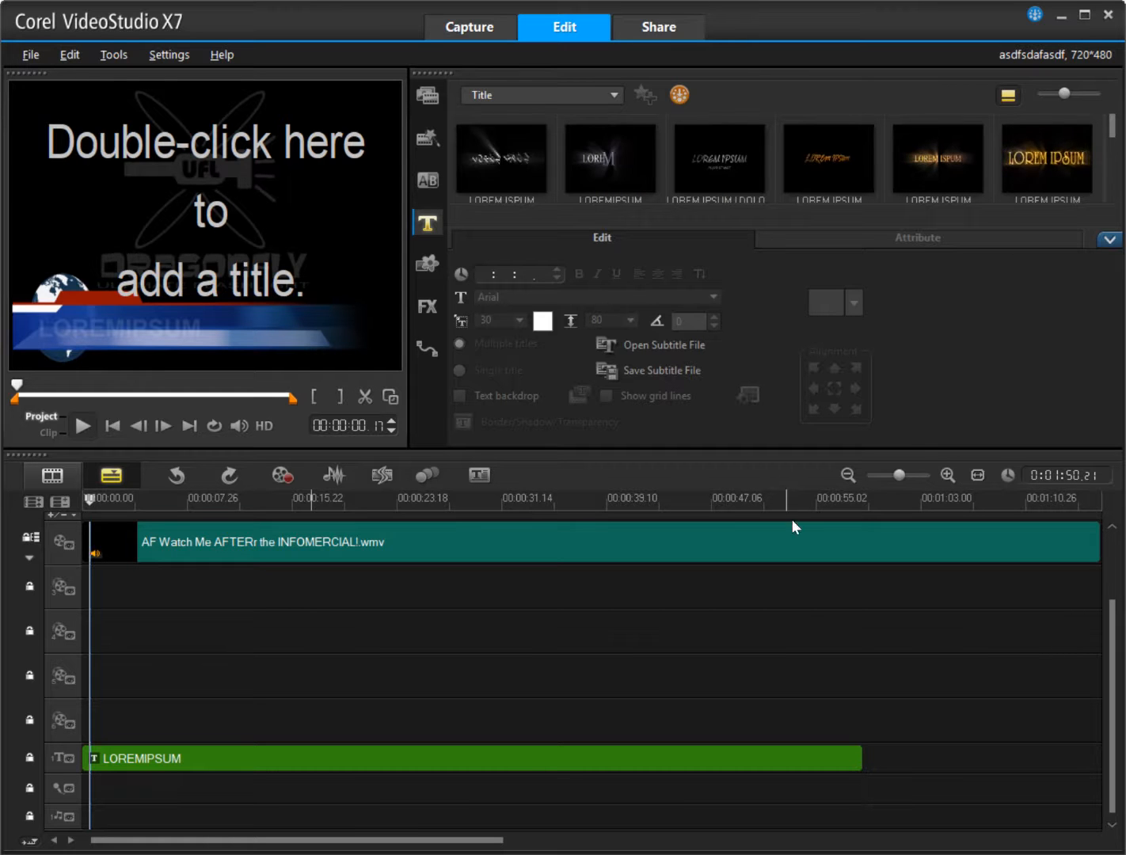
# Split the infomercial footage clip at 00:00:58.28, just past the end of the title clip, and check the frame at 00:01:07.11
pyautogui.click(514, 553)
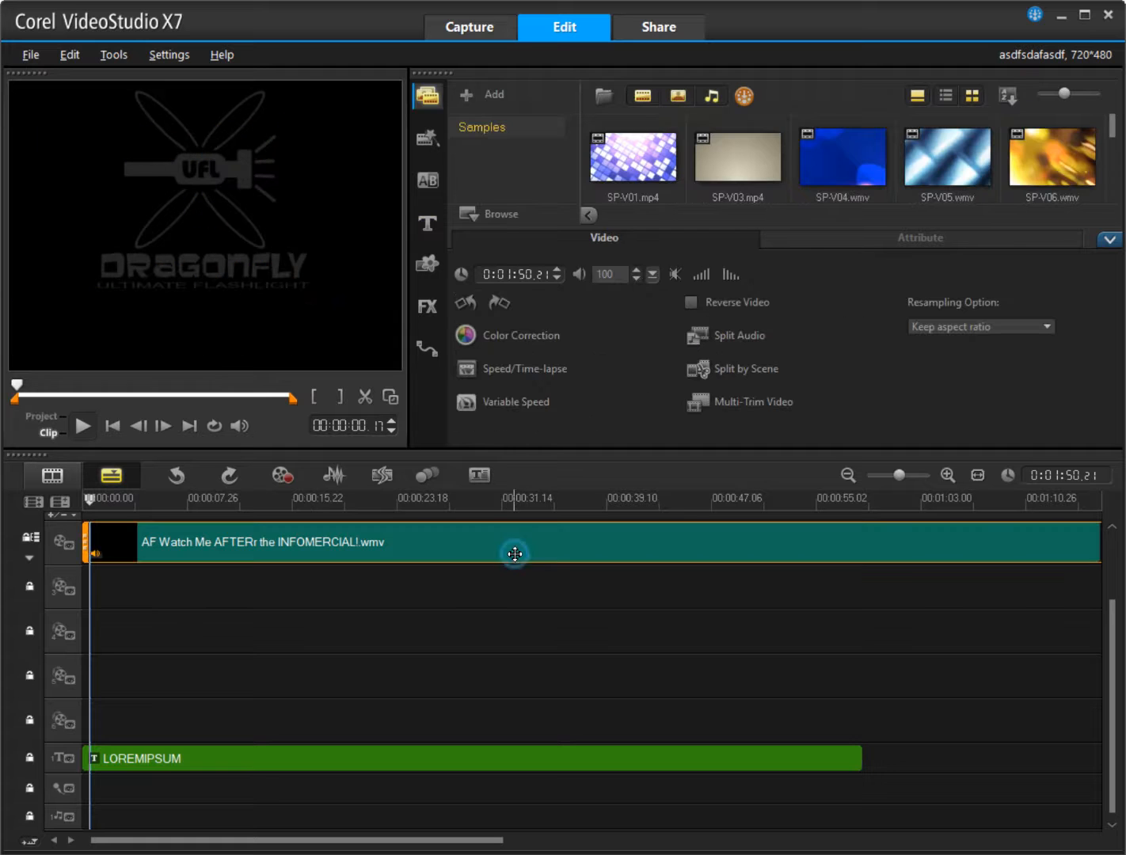
pyautogui.click(529, 499)
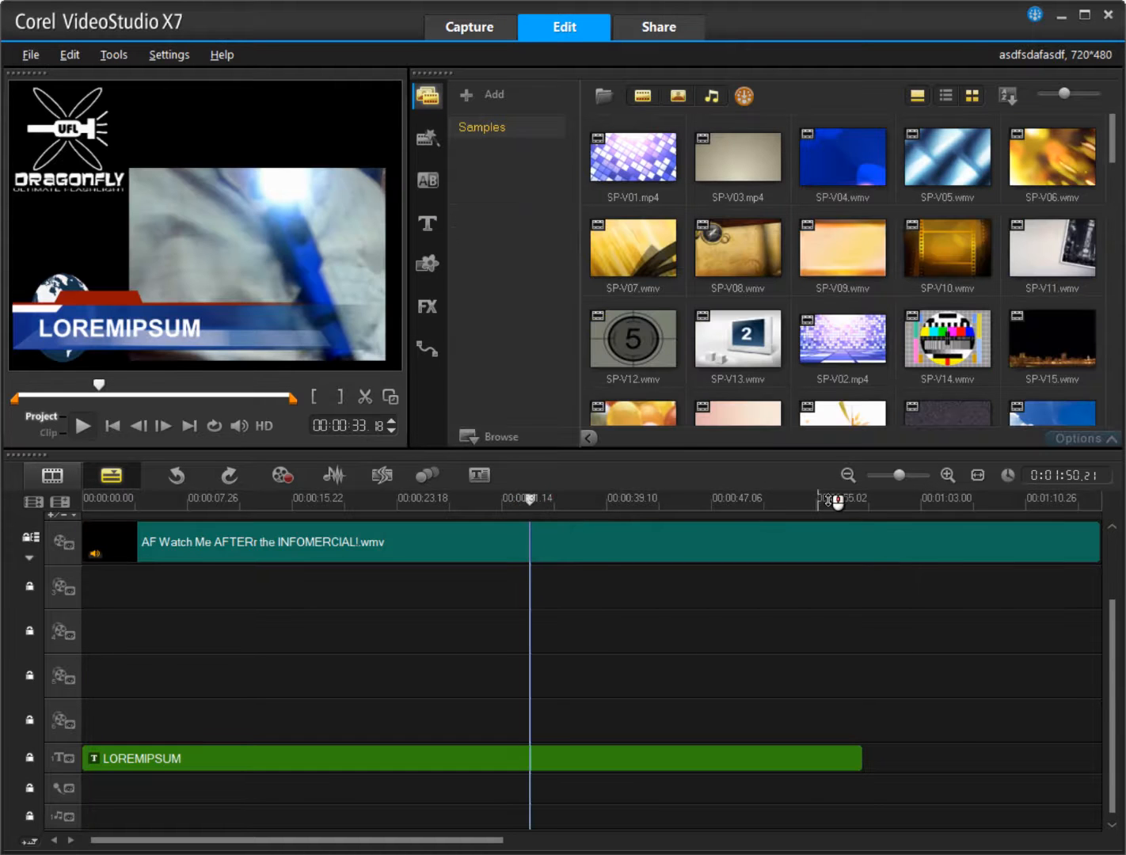
pyautogui.click(867, 503)
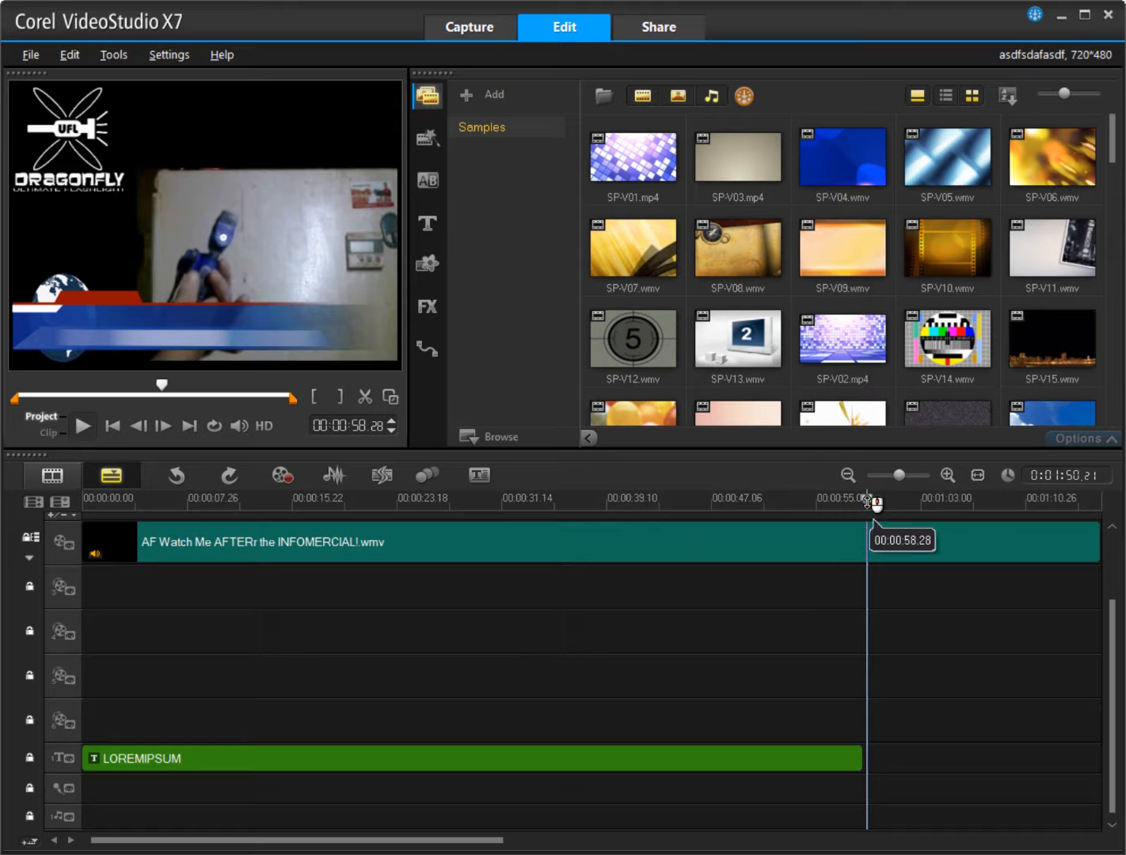
pyautogui.click(364, 396)
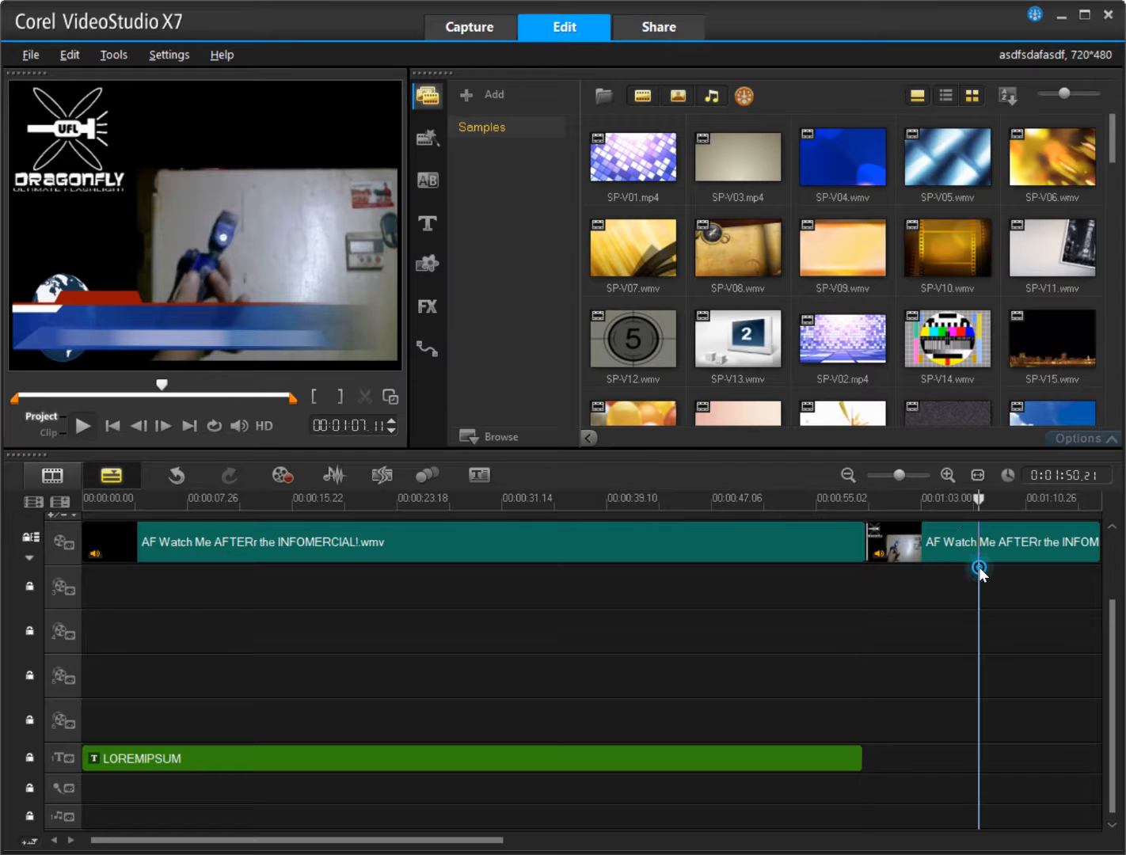
pyautogui.click(979, 568)
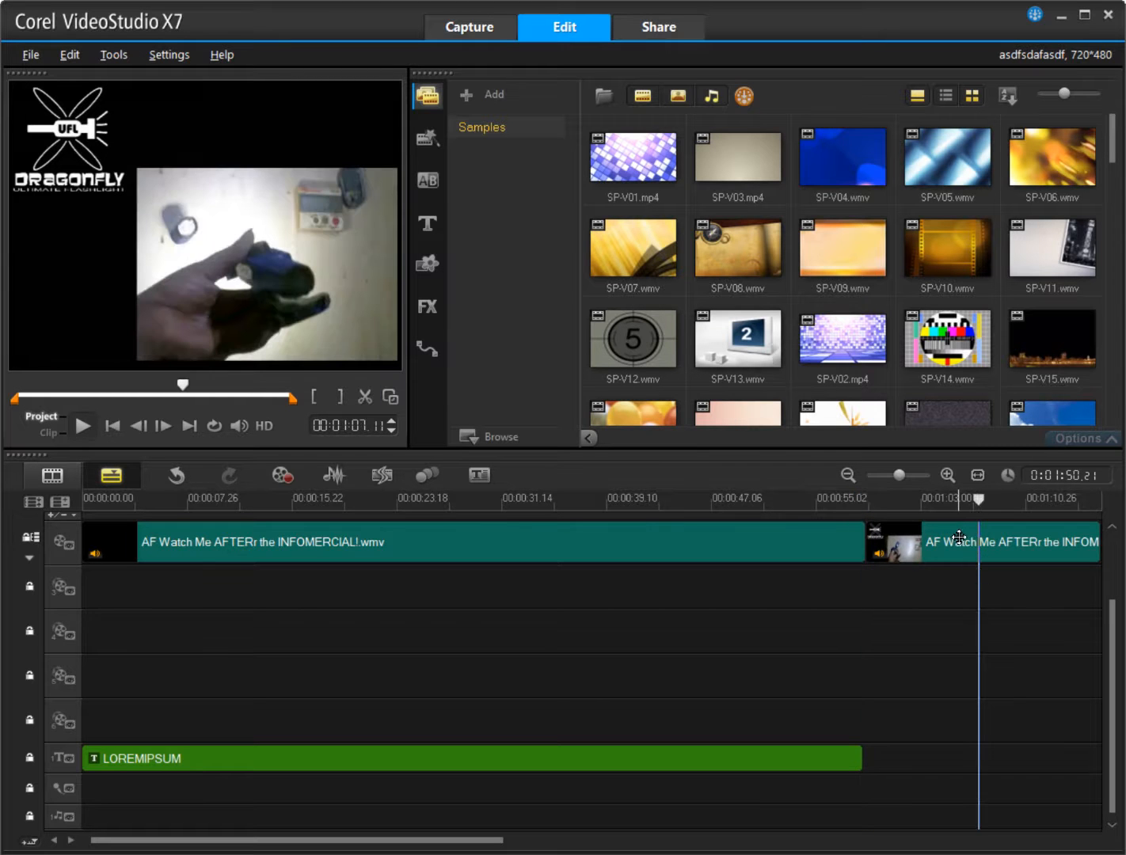
# Move the second part of the split footage to Overlay Track #3, starting at about 00:01:13.03, accepting the broken relative clip positions
pyautogui.click(956, 560)
pyautogui.moveTo(1015, 550); pyautogui.dragTo(1065, 607)
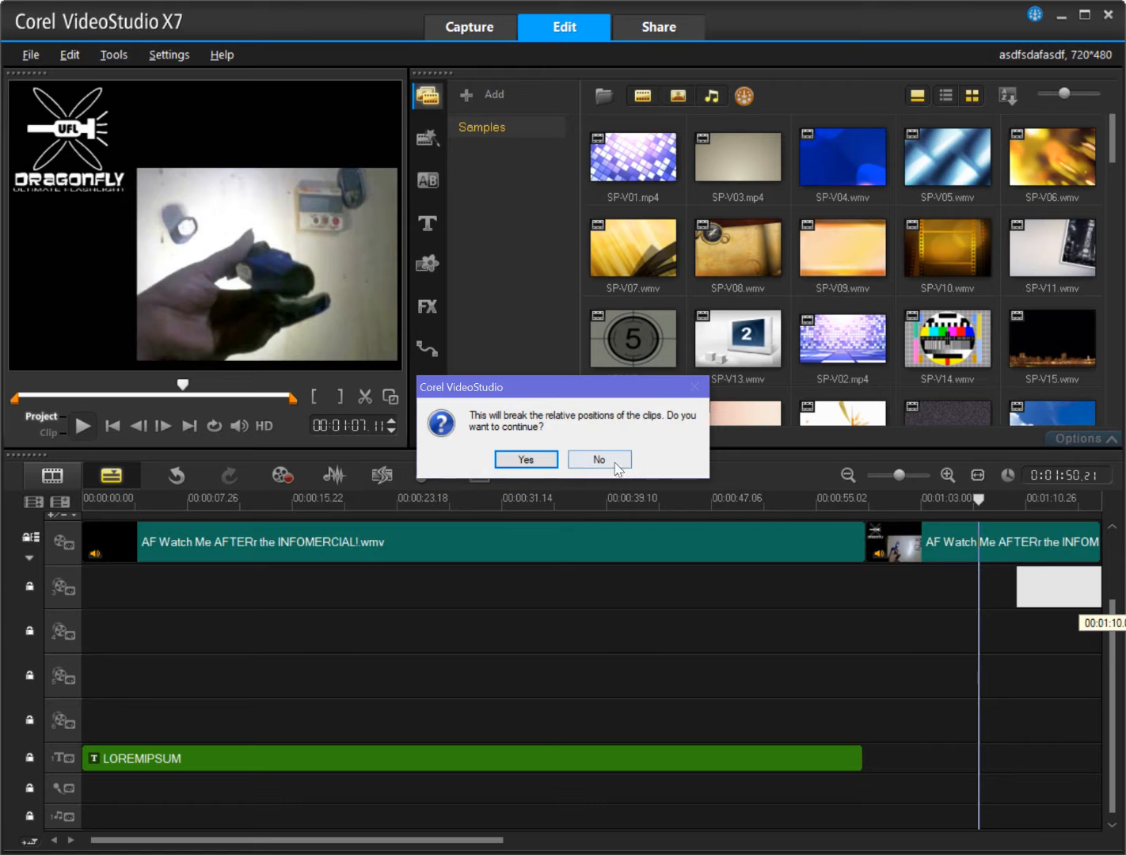
pyautogui.click(527, 460)
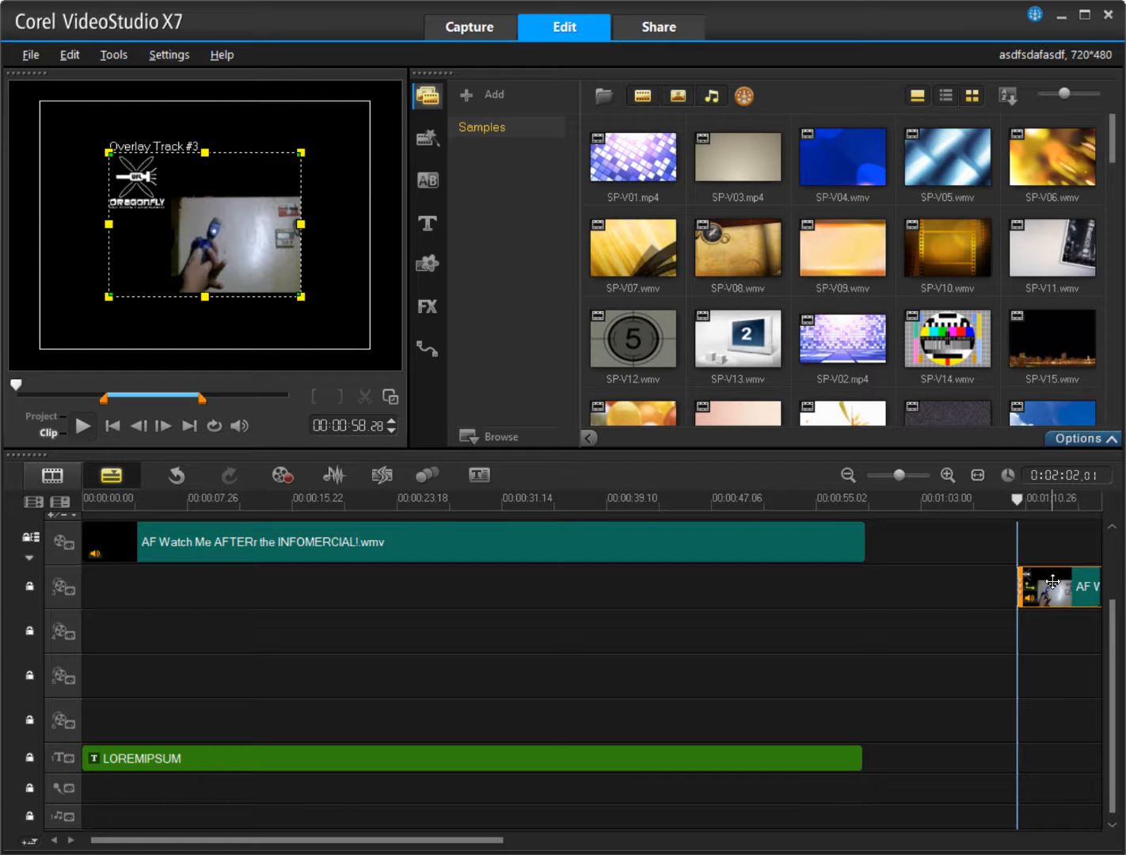
pyautogui.moveTo(1054, 581); pyautogui.dragTo(1090, 581)
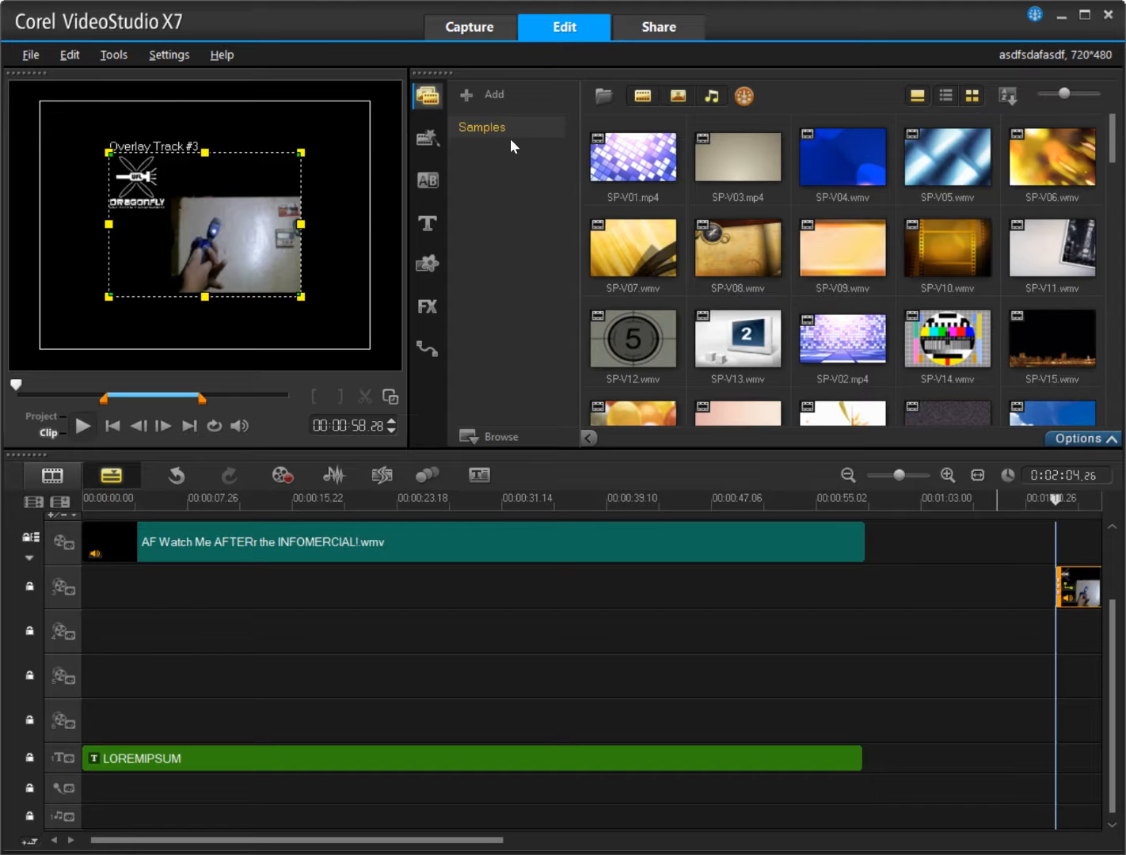
# Place the LOREMIPSUM title preset on the video track directly after the first footage part, and open it for editing
pyautogui.click(431, 225)
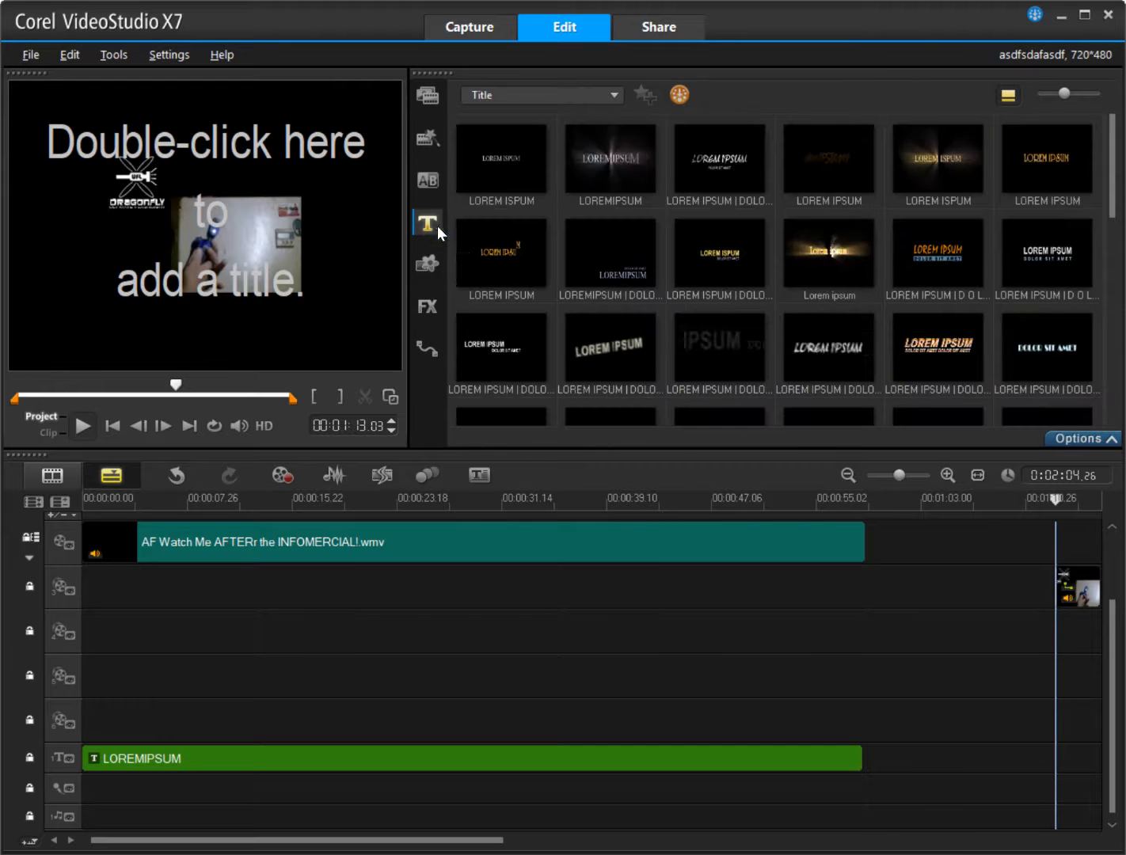
pyautogui.moveTo(639, 154); pyautogui.dragTo(1067, 559)
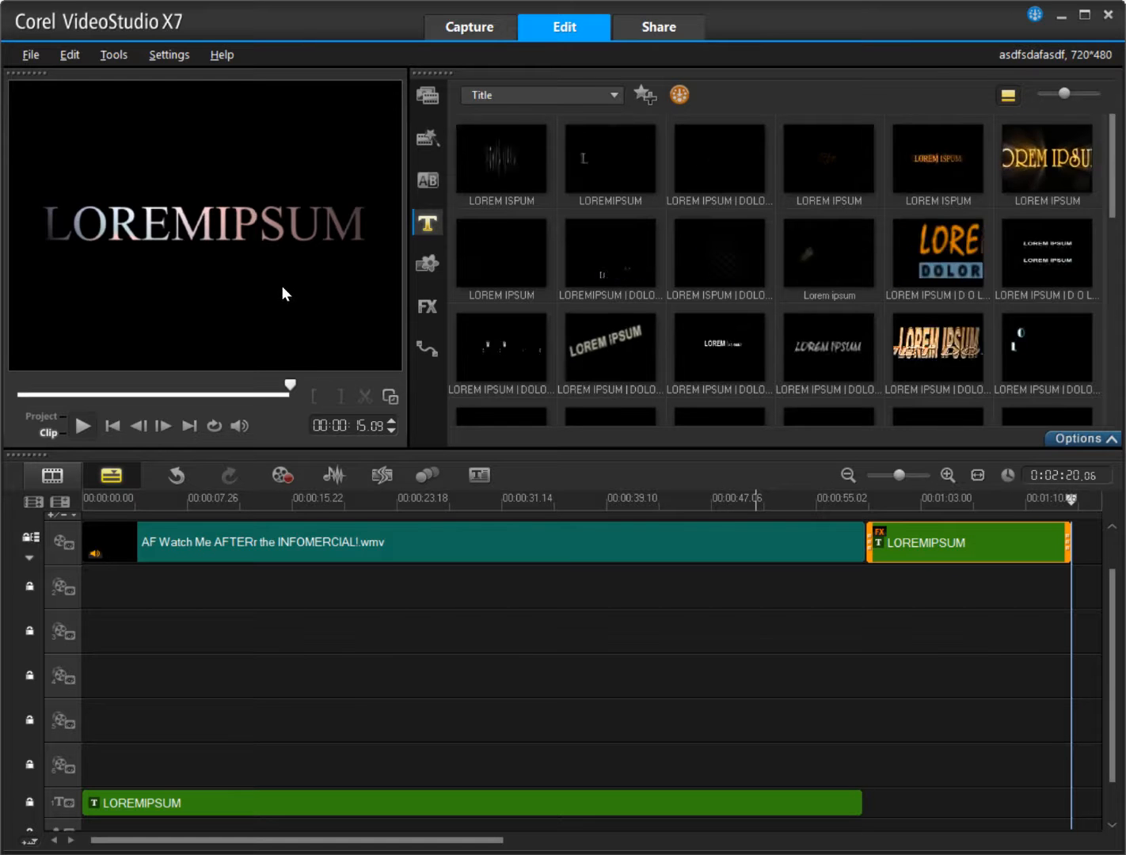
pyautogui.doubleClick(948, 541)
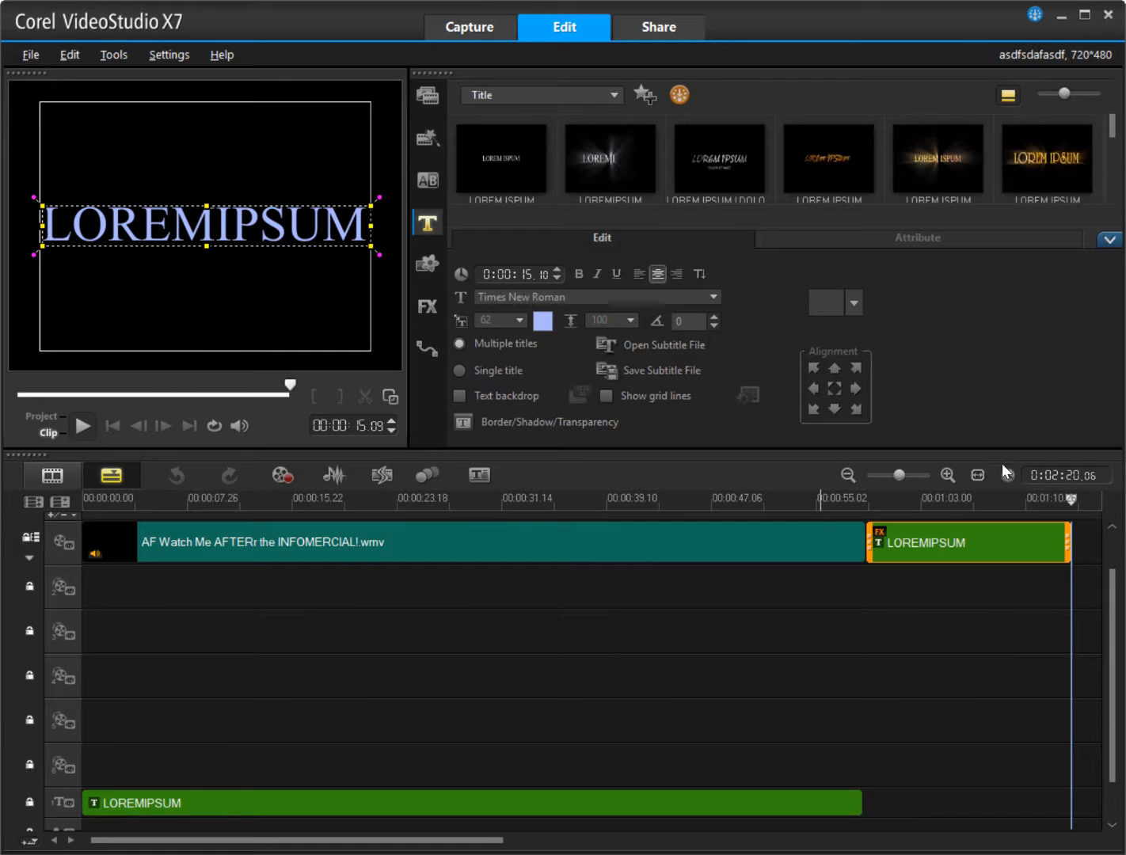
# Play the project from 00:00:58.08 through the new title clip, and stop at about 00:01:16.27
pyautogui.click(859, 500)
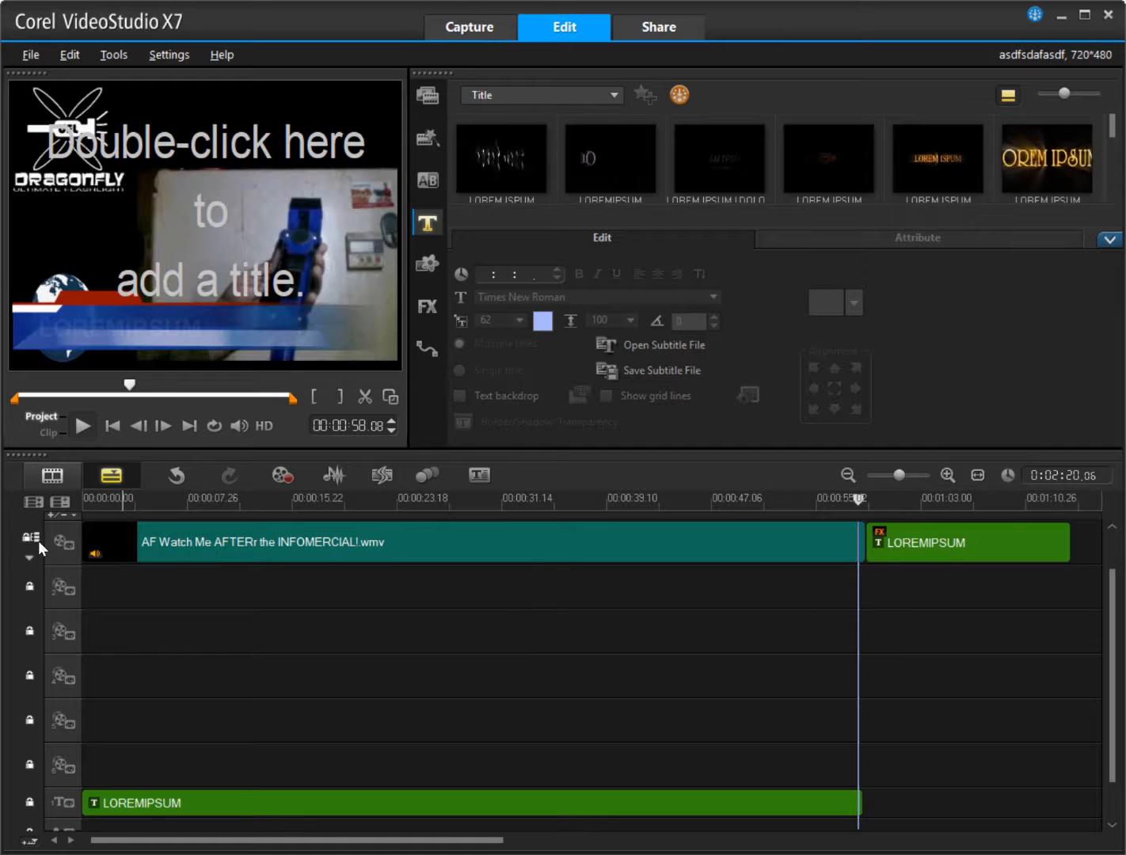
pyautogui.click(77, 425)
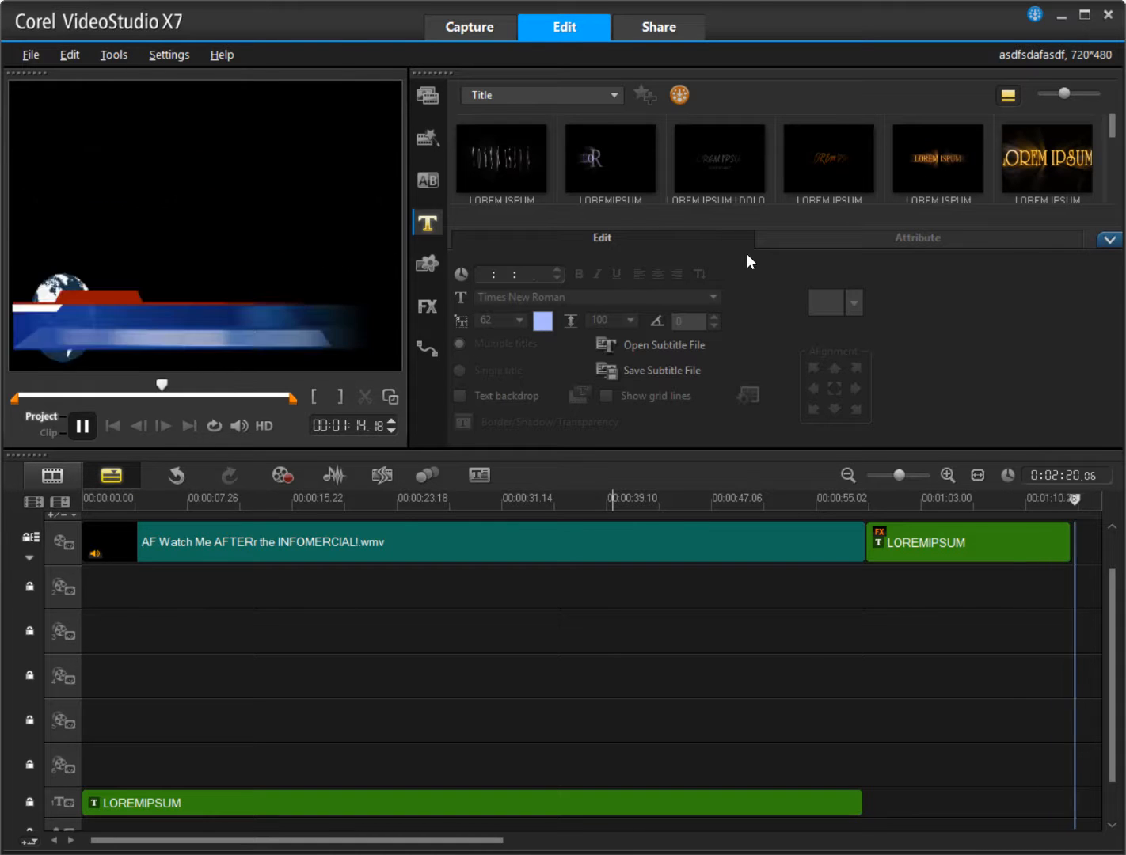
pyautogui.click(701, 606)
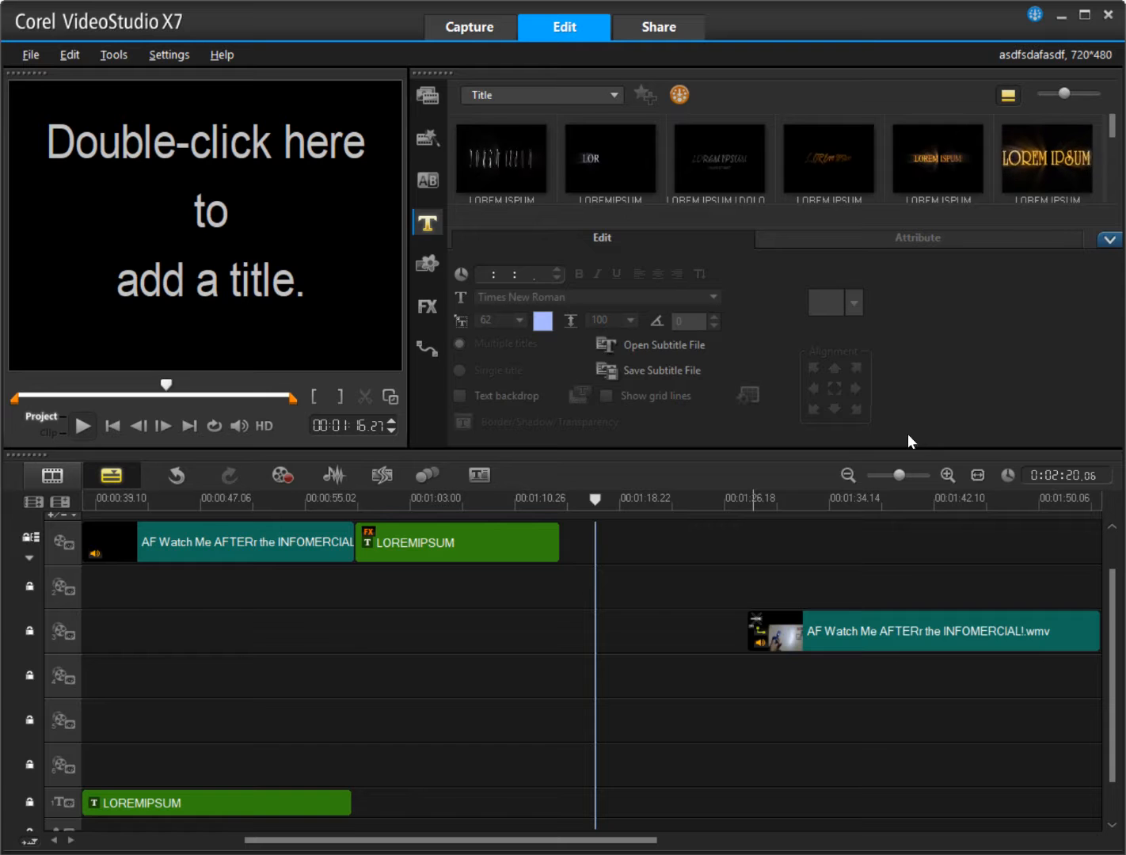
# Look through the full collection of title presets and then all the available transitions
pyautogui.click(1108, 240)
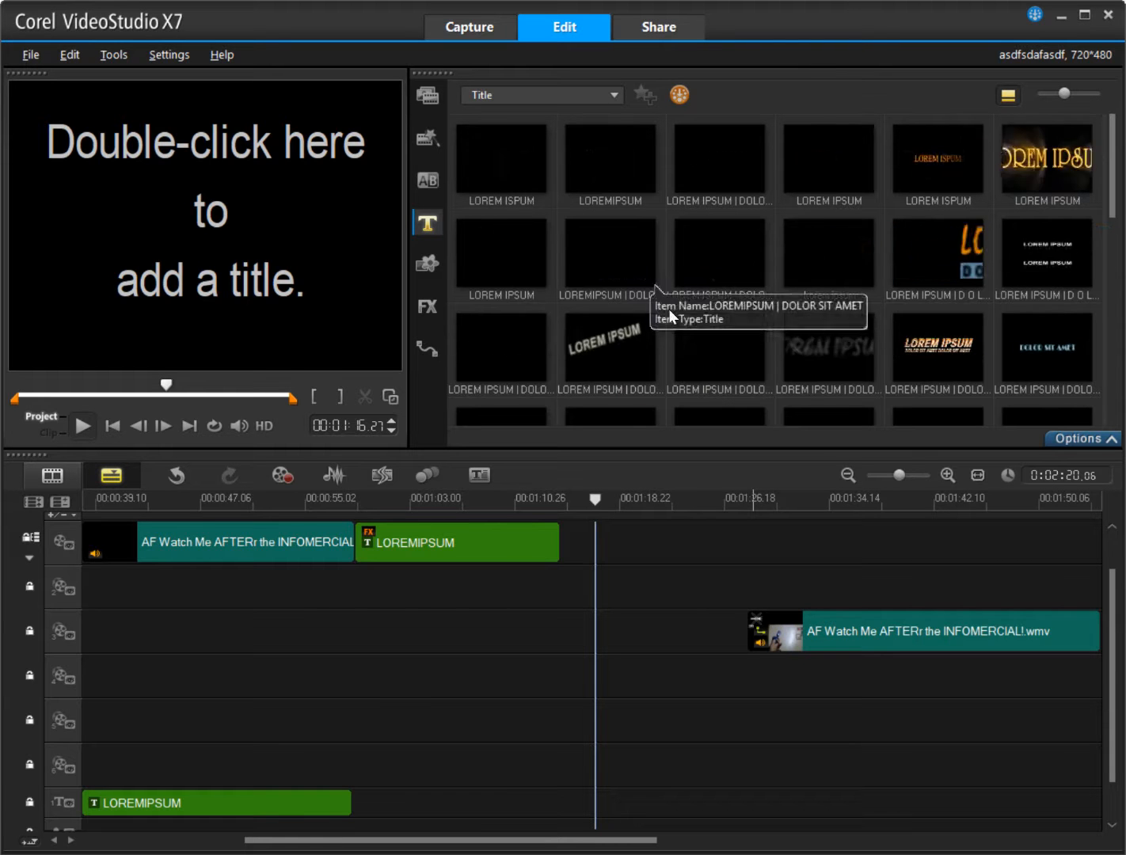
pyautogui.scroll(-6, 835, 325)
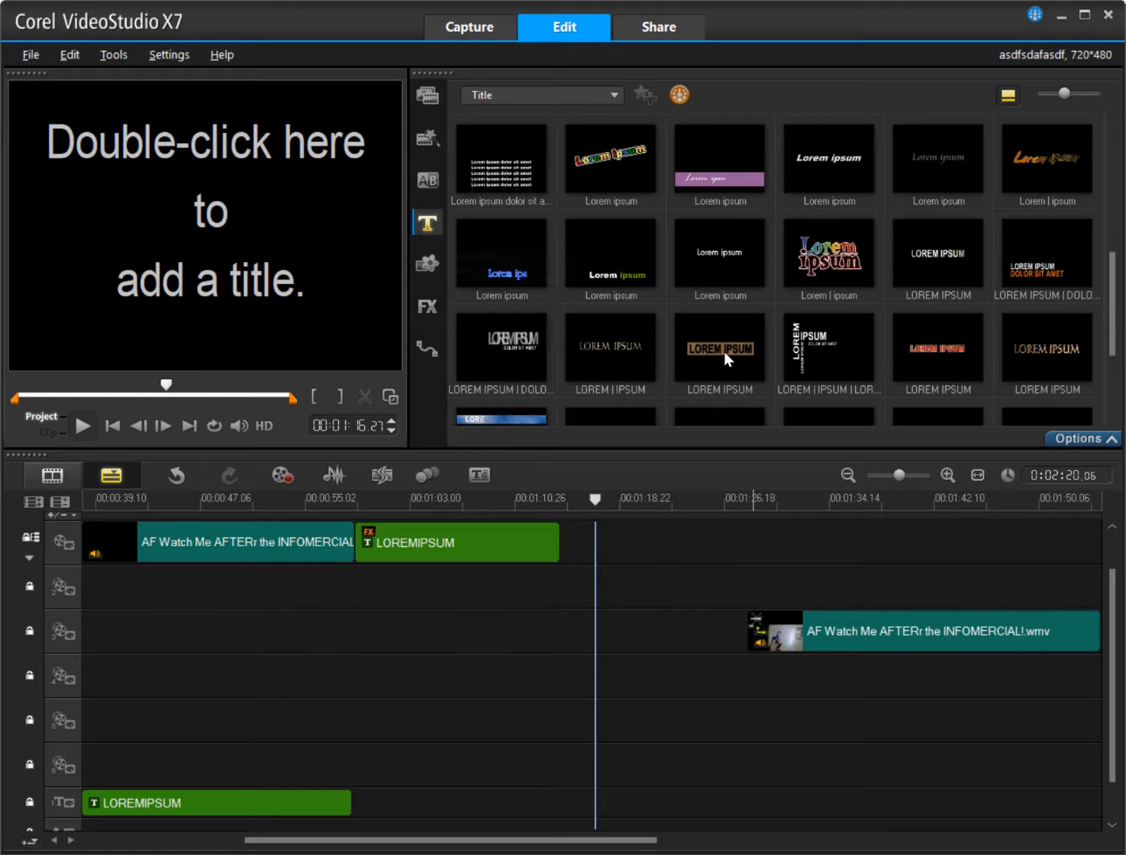
pyautogui.scroll(-3, 883, 349)
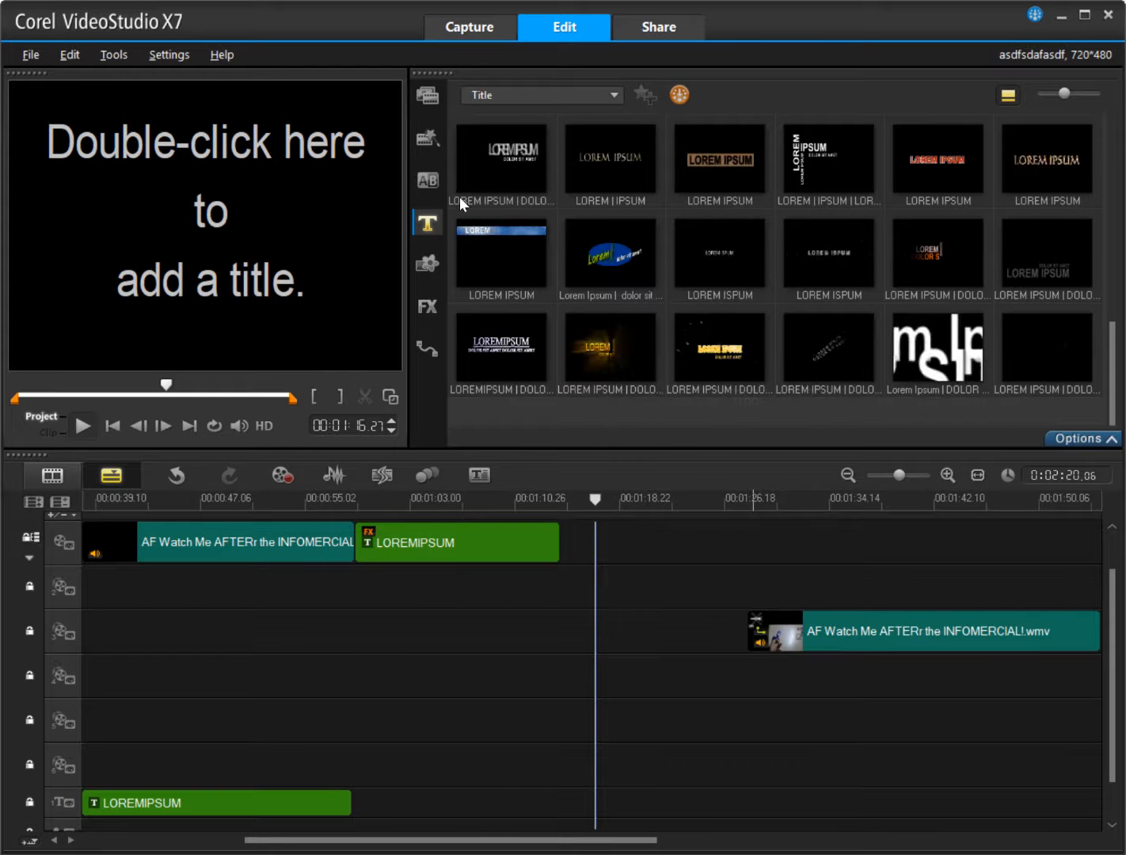
pyautogui.click(428, 181)
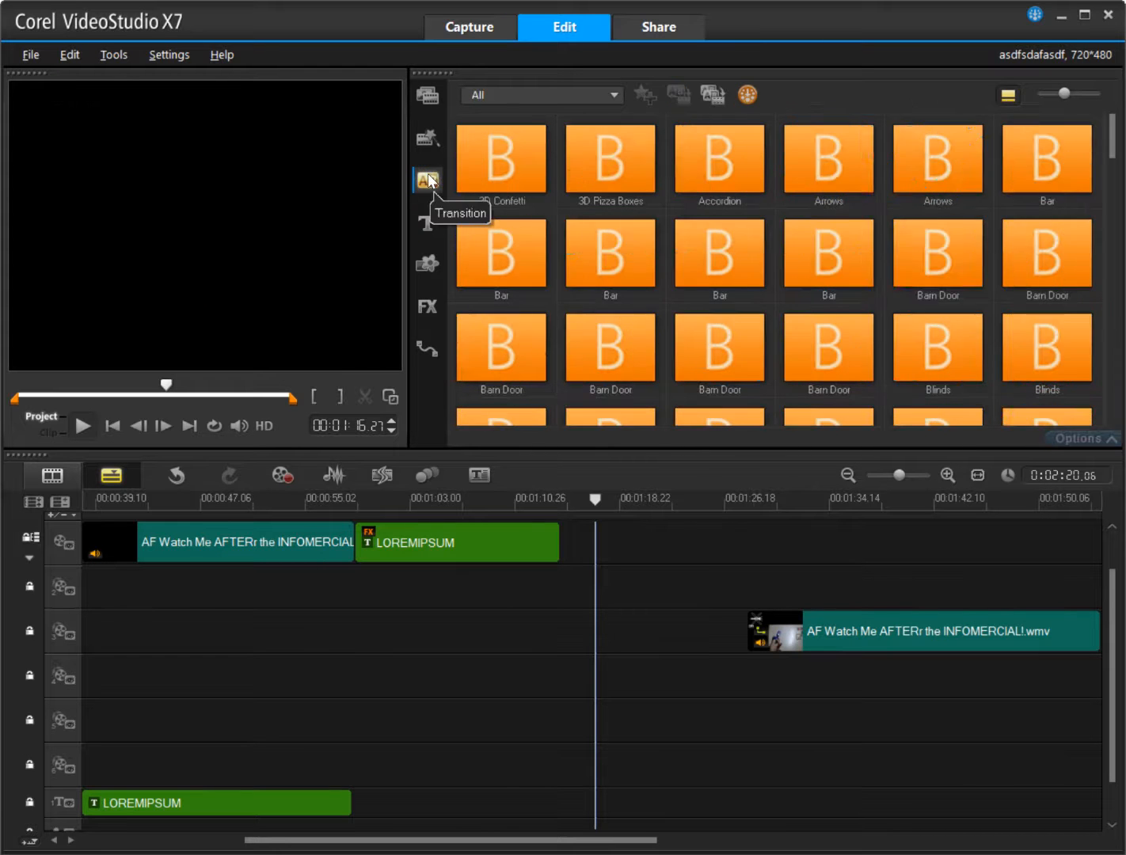
pyautogui.scroll(-10, 741, 285)
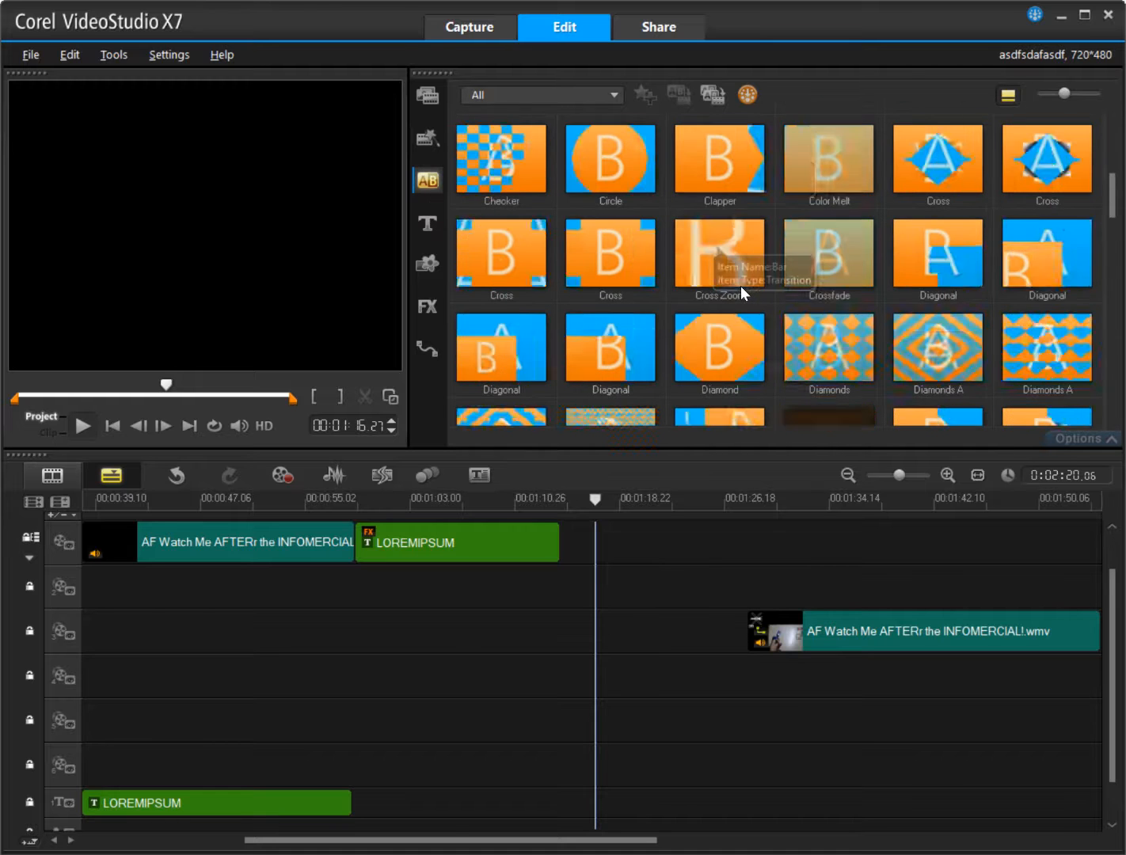
pyautogui.scroll(-10, 752, 301)
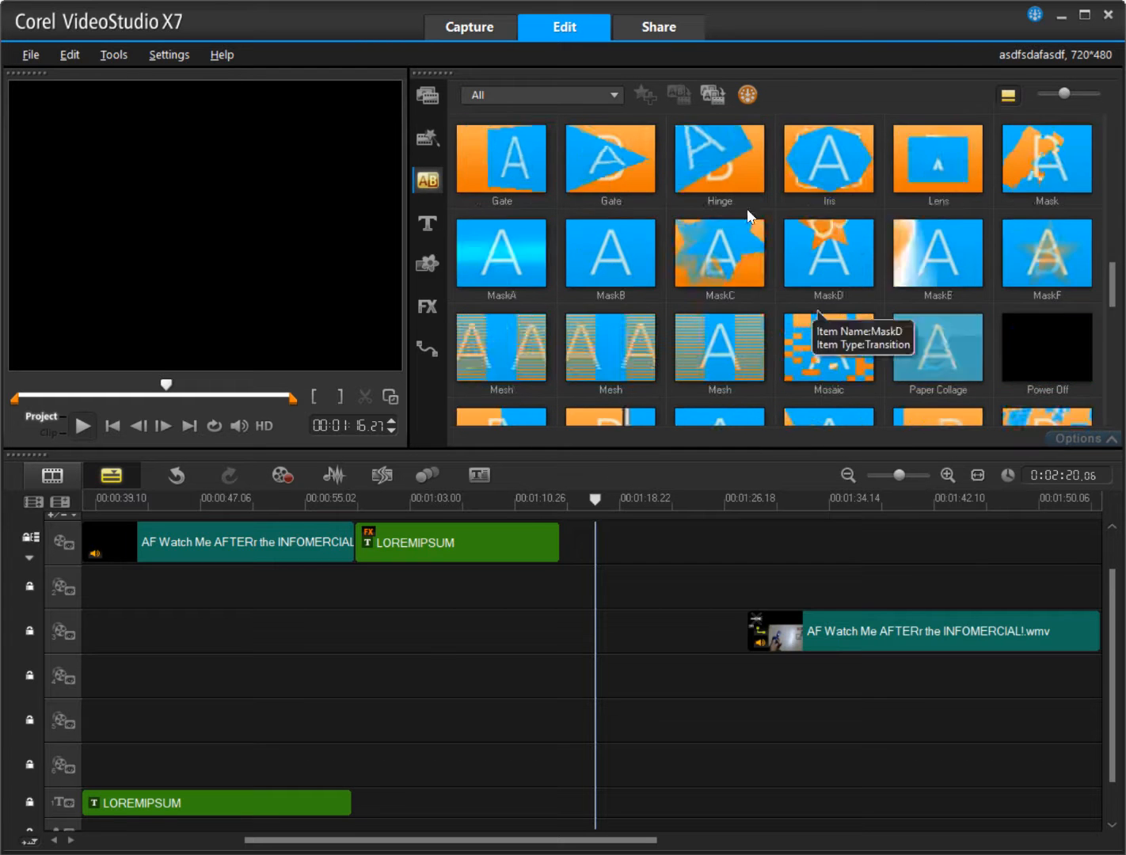
pyautogui.scroll(-3, 765, 325)
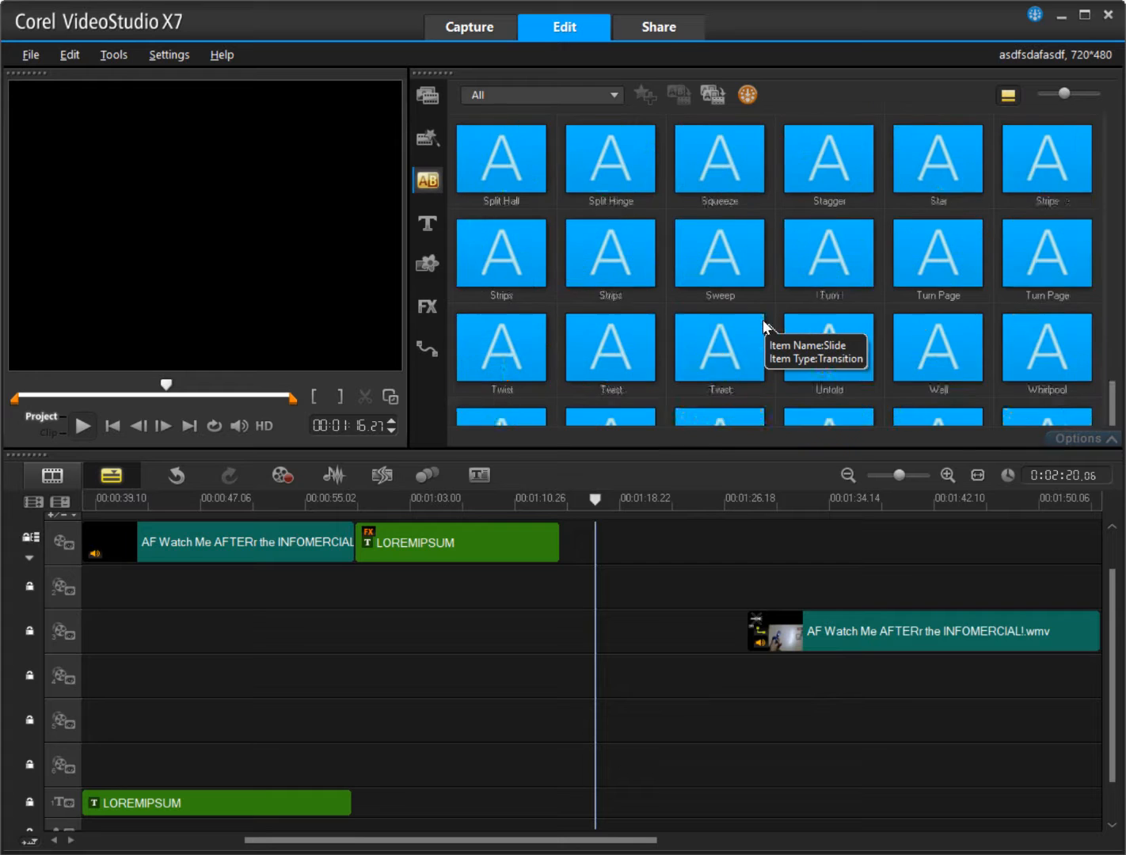
pyautogui.scroll(10, 765, 329)
pyautogui.scroll(5, 765, 325)
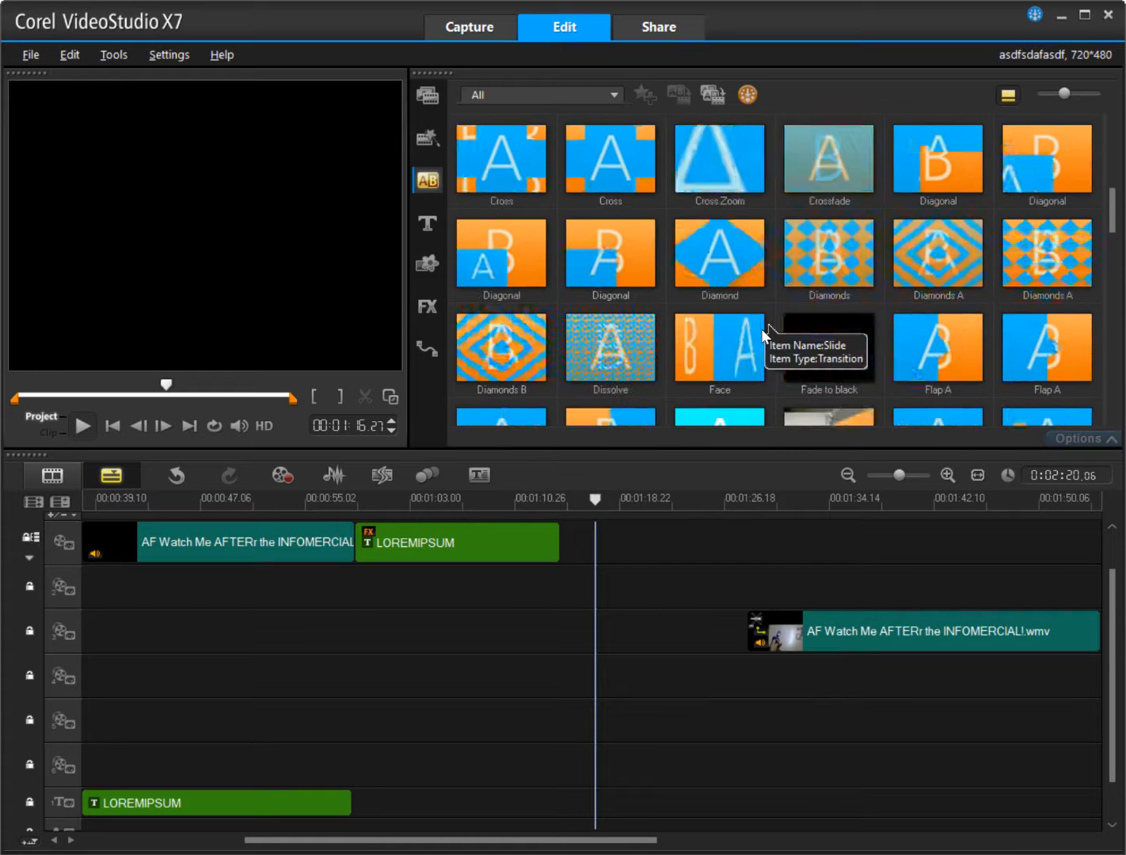
pyautogui.scroll(3, 712, 308)
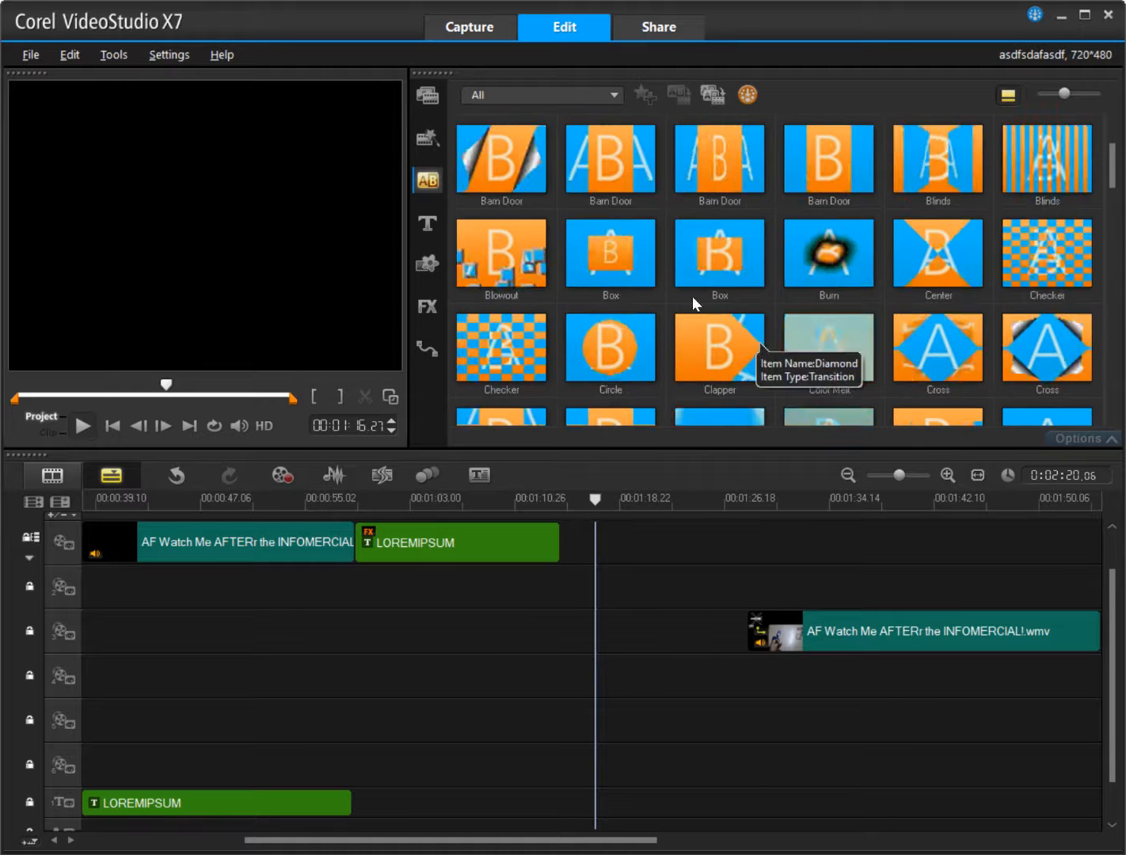
# Look through the Ending Instant Project templates and the Samples media library's videos, photos and music
pyautogui.click(437, 142)
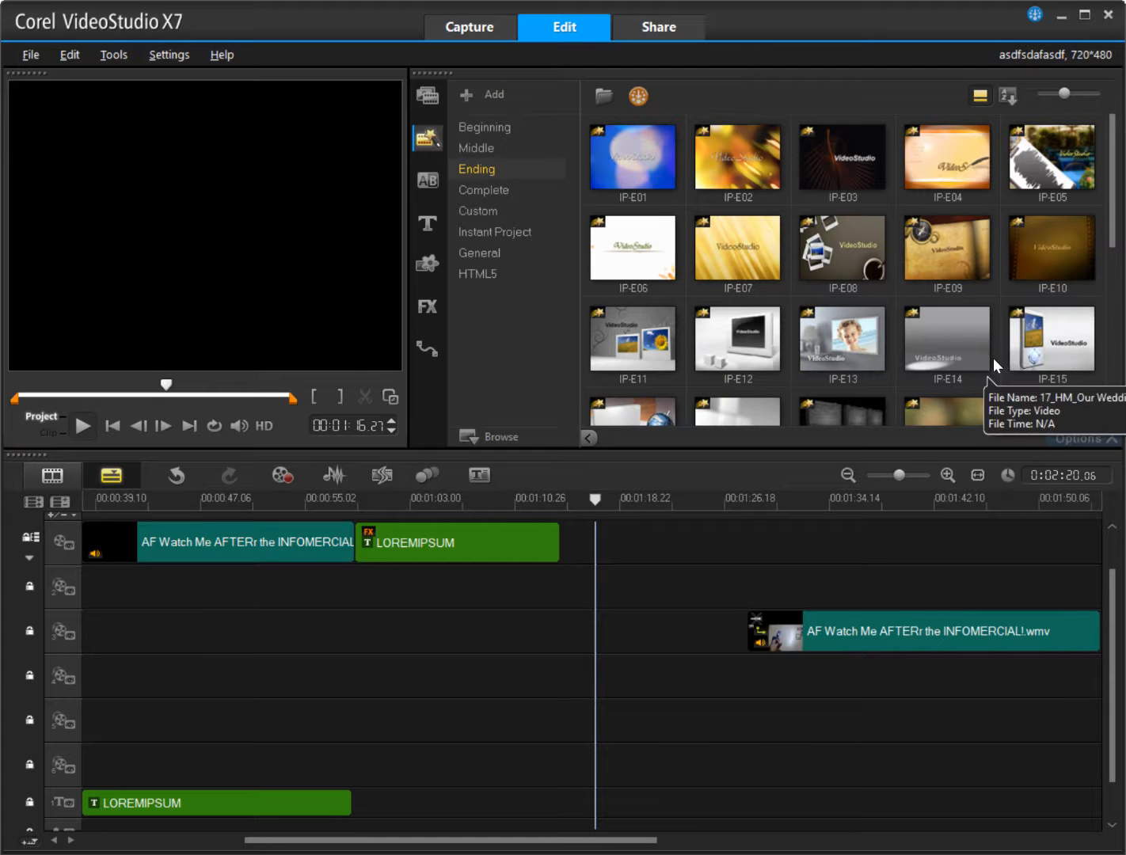
pyautogui.scroll(-4, 992, 358)
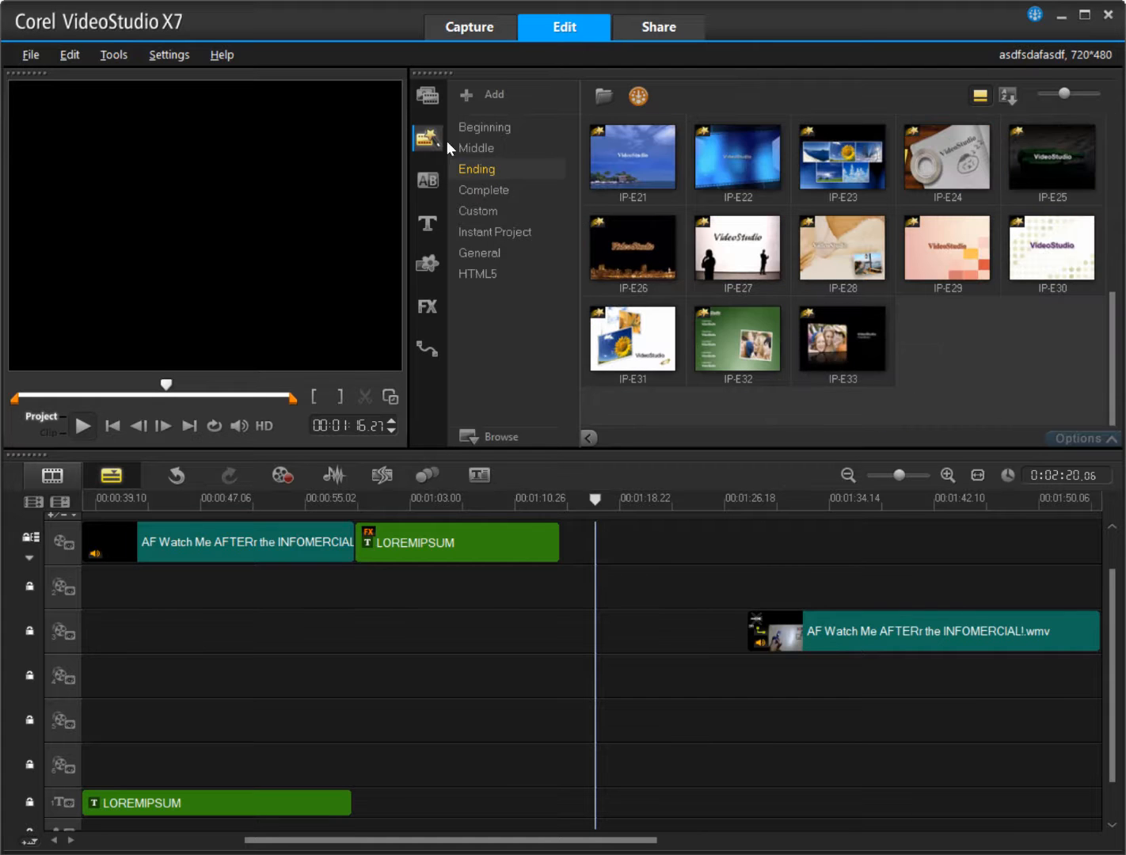
pyautogui.click(423, 105)
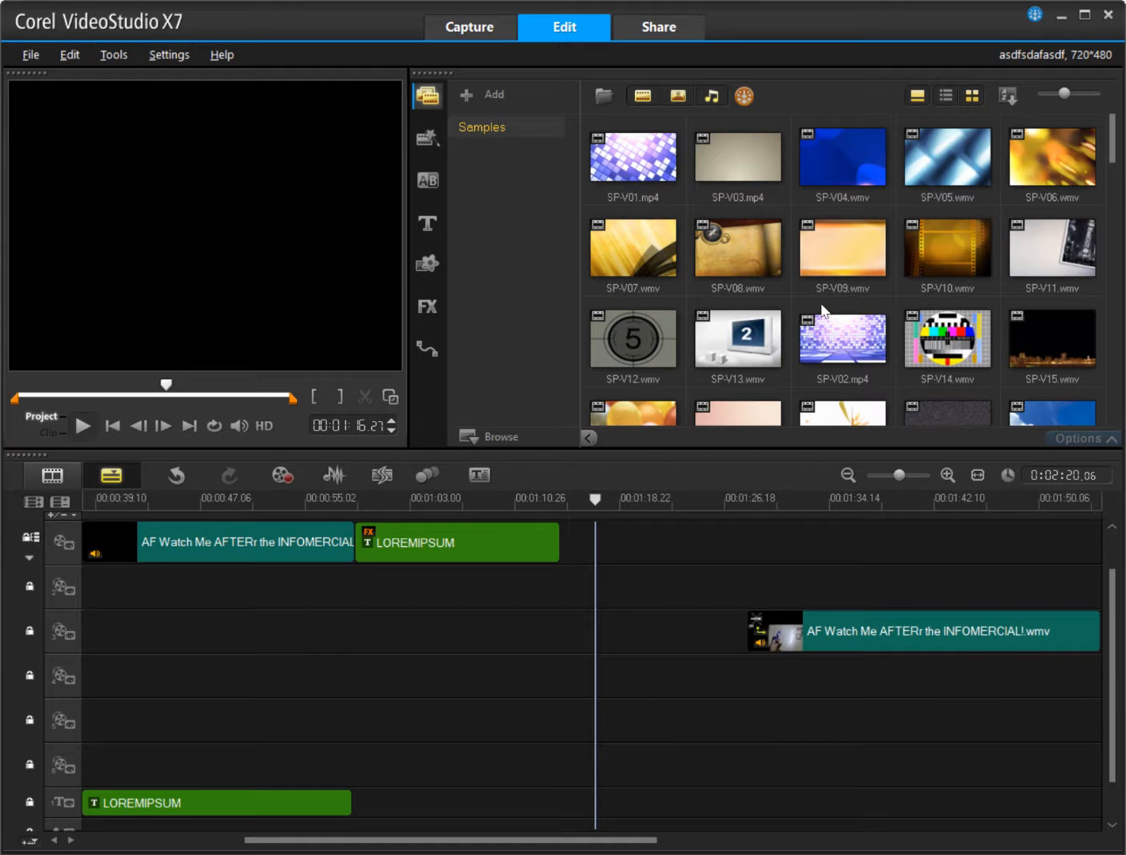
pyautogui.scroll(-1, 775, 331)
pyautogui.scroll(-1, 776, 331)
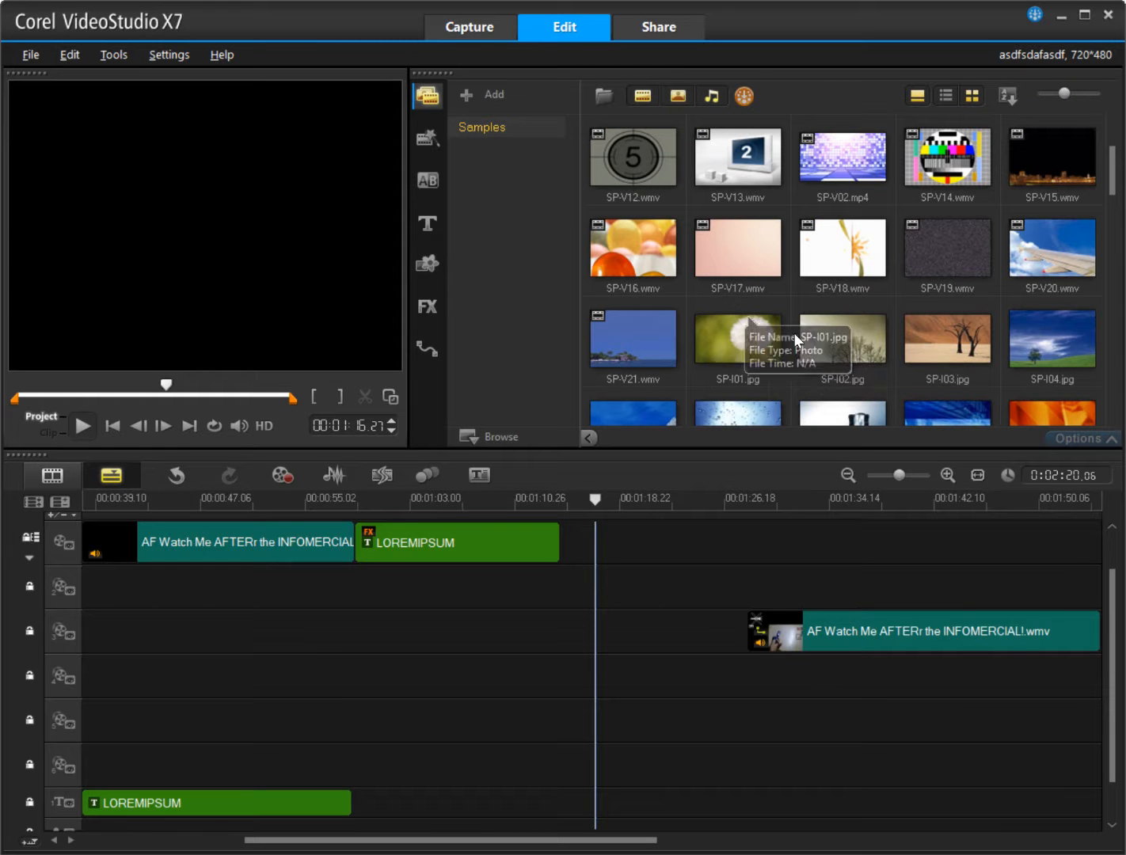
pyautogui.scroll(-2, 795, 337)
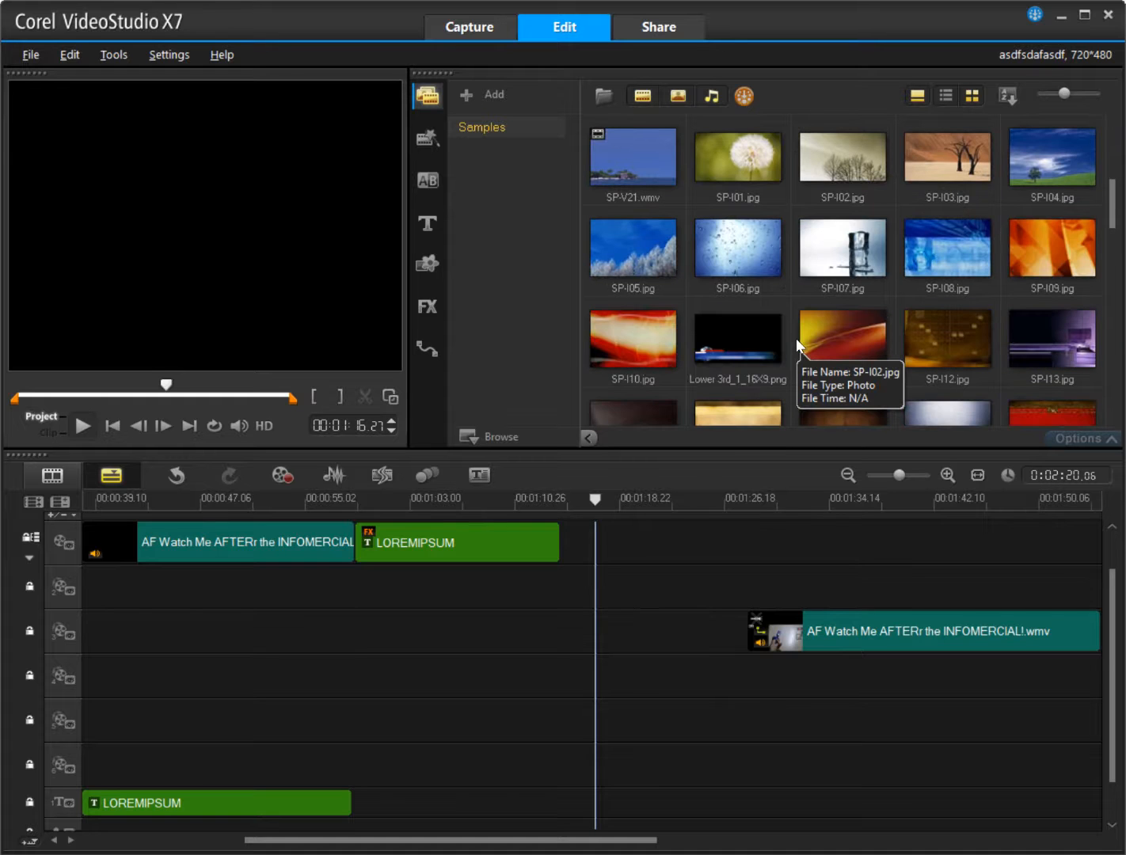
pyautogui.scroll(-3, 796, 338)
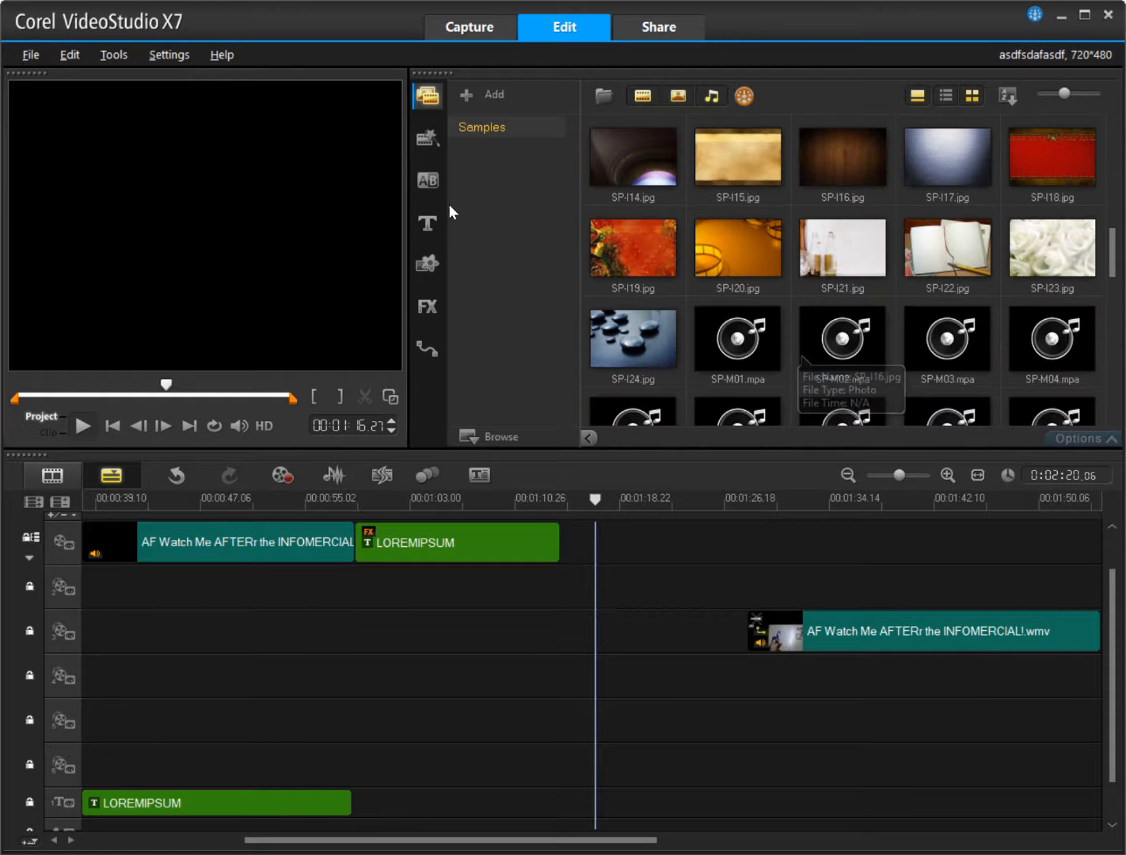
# Browse the Flash Animation graphics and preview the FL-F16.swf clip
pyautogui.click(428, 263)
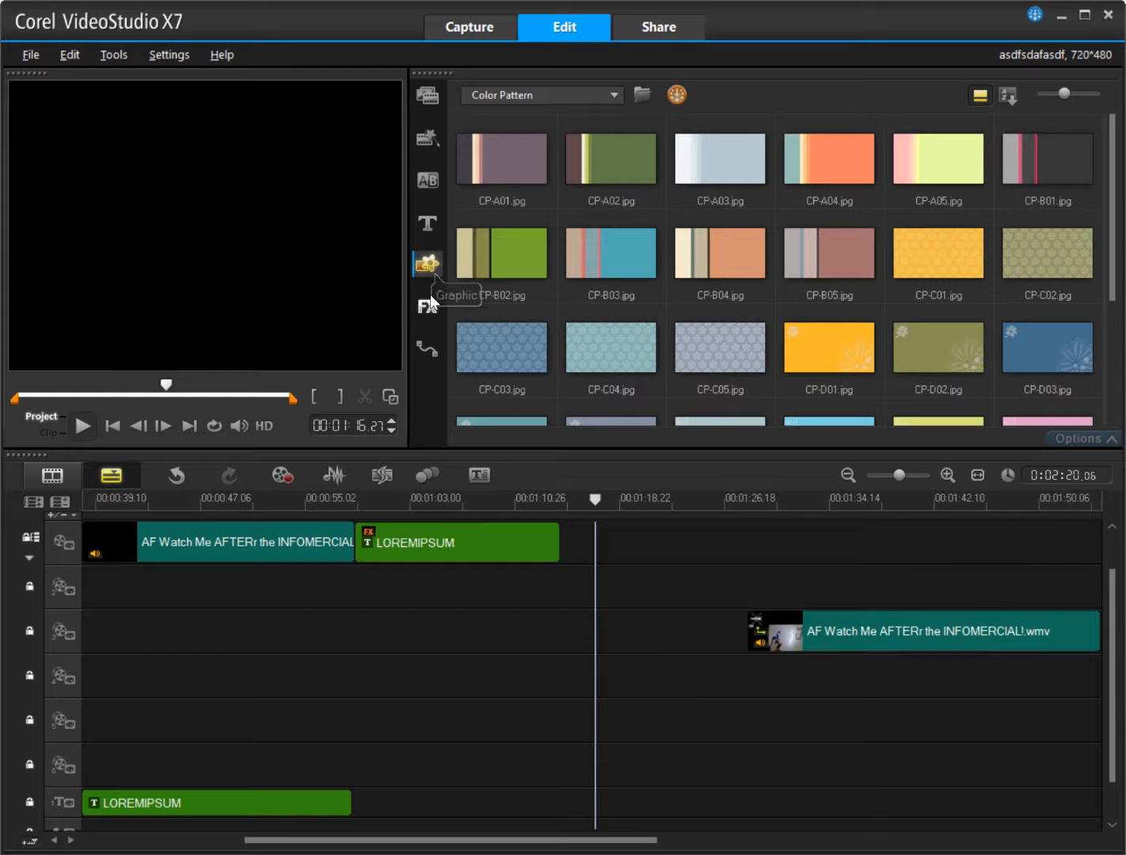
pyautogui.click(563, 91)
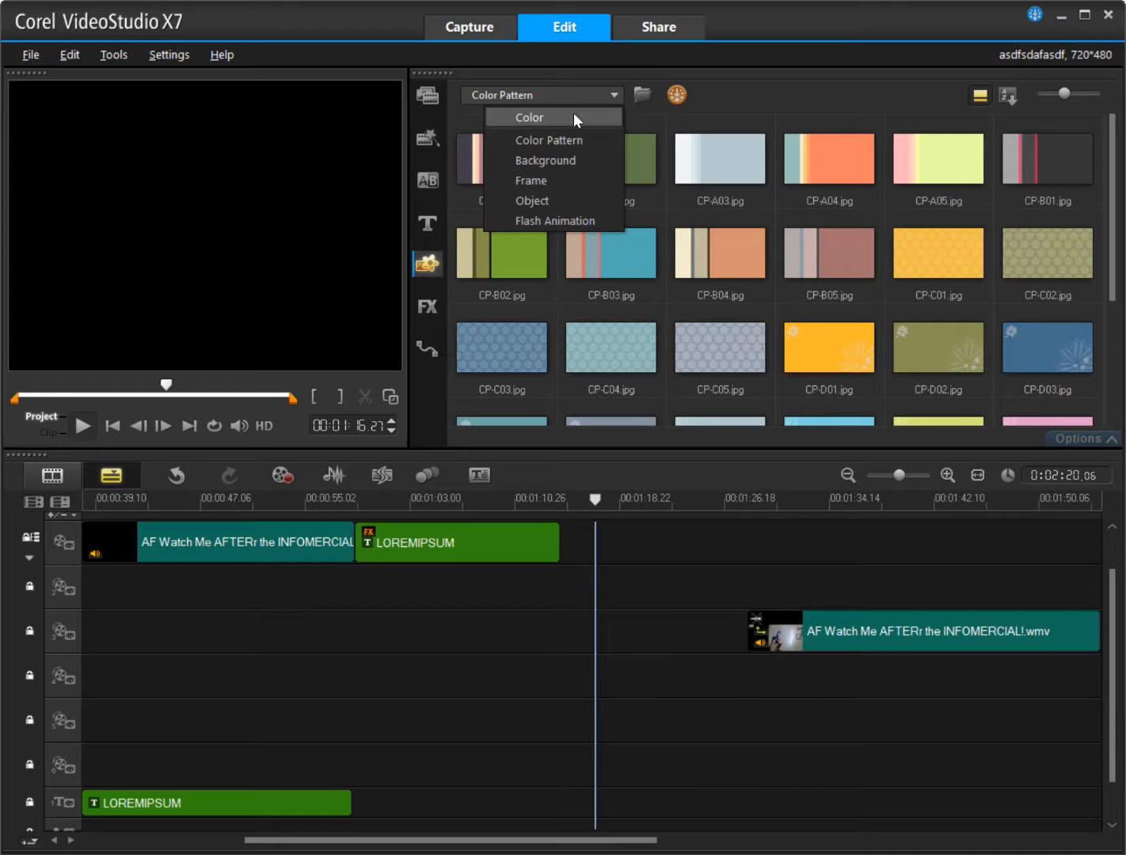
pyautogui.click(572, 220)
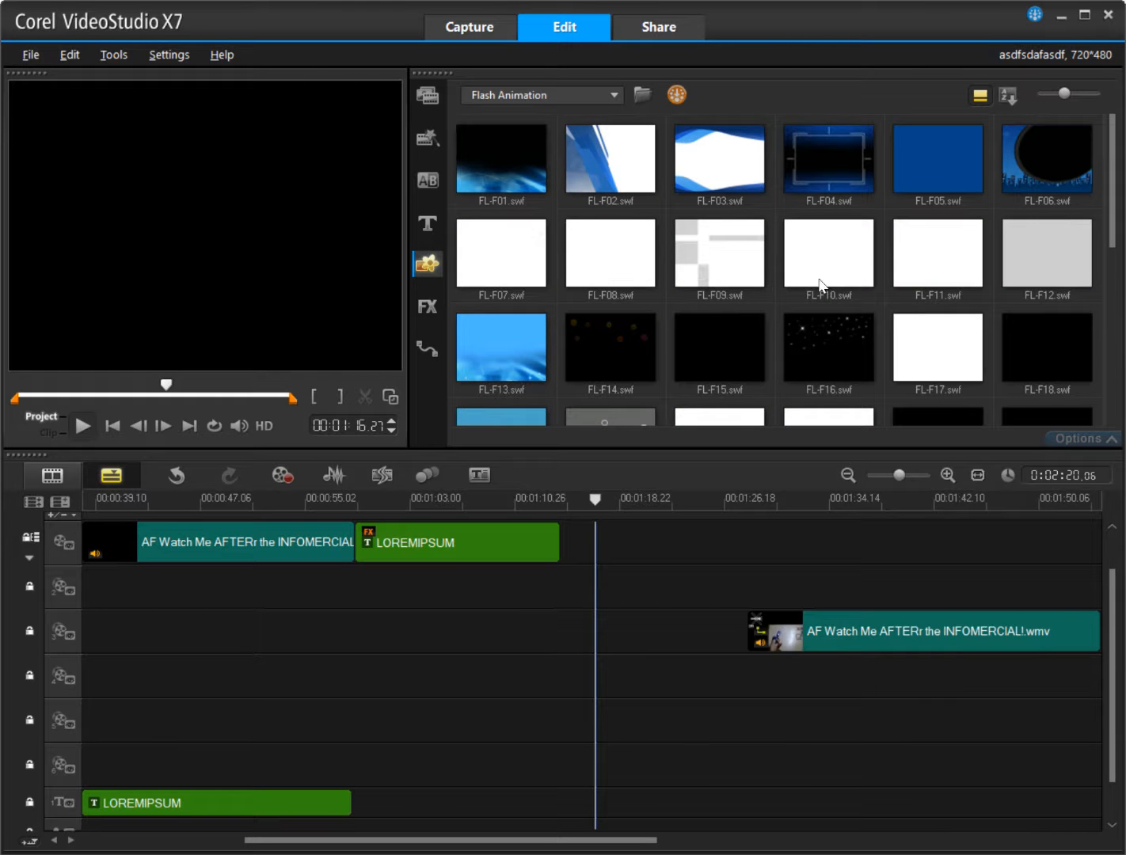
pyautogui.click(812, 337)
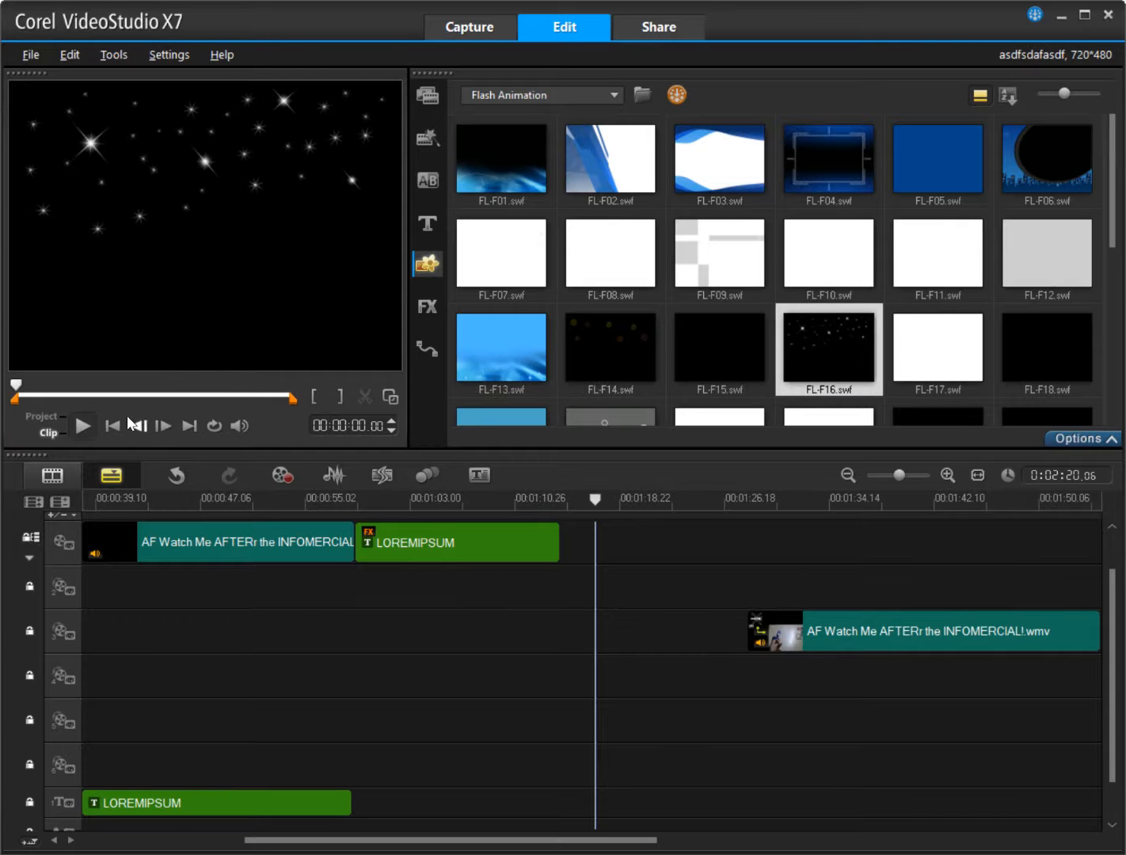
pyautogui.click(67, 412)
pyautogui.click(82, 427)
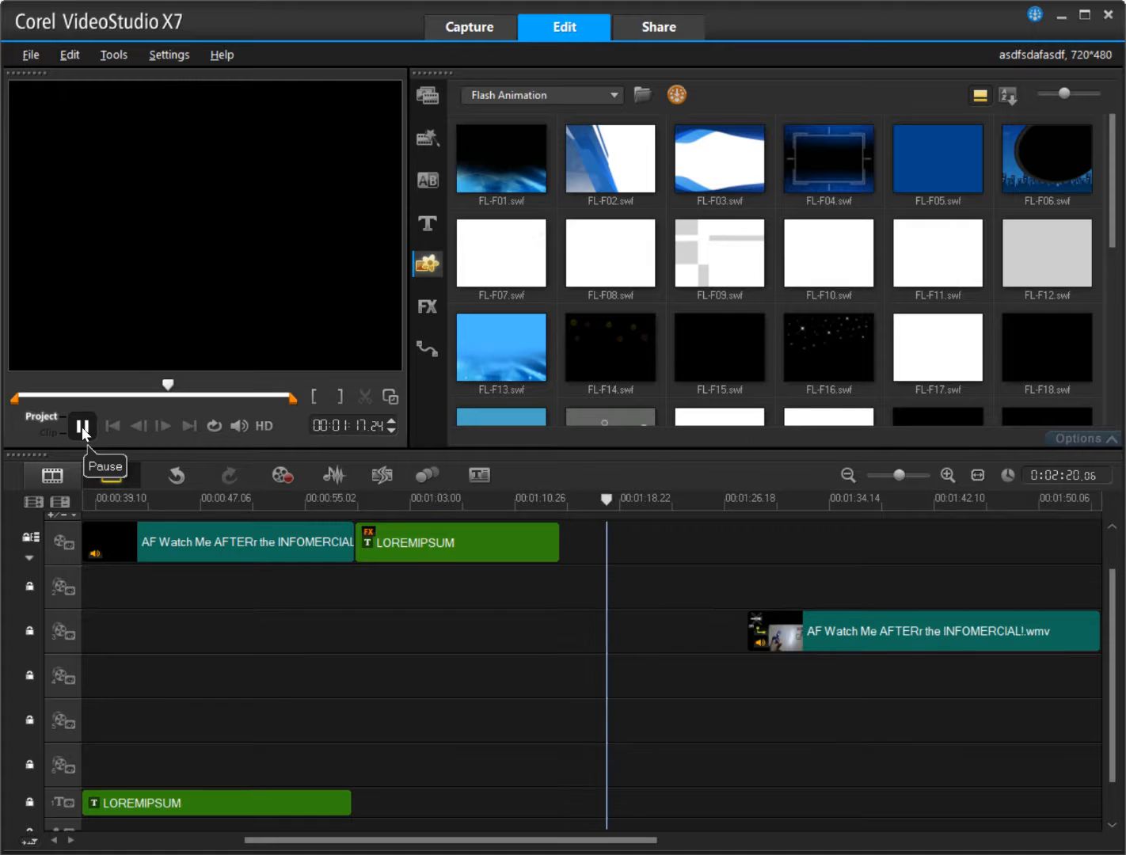
pyautogui.click(827, 333)
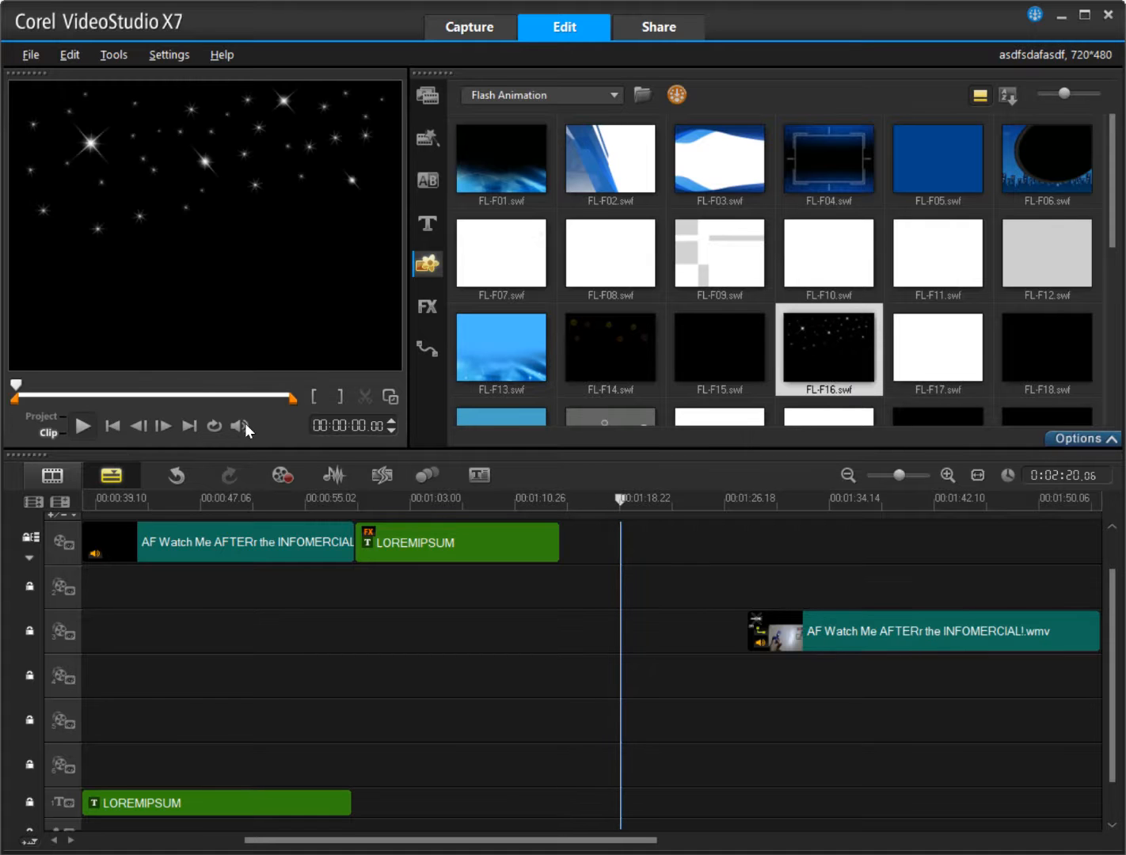
pyautogui.click(93, 425)
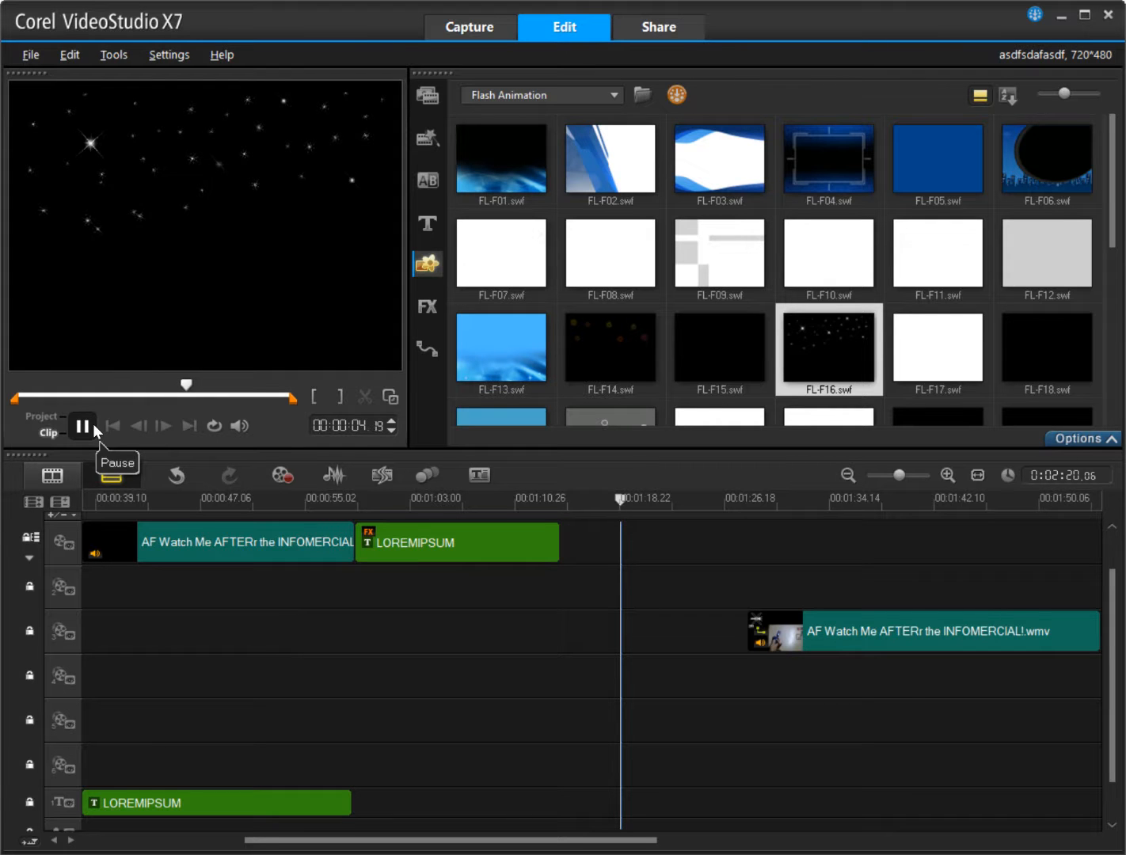
# Place FL-F01.swf on the second overlay track near the title's end, and extend the start of the lower-third clip above it to about the title's middle
pyautogui.click(514, 143)
pyautogui.moveTo(514, 143)
pyautogui.mouseDown()
pyautogui.moveTo(491, 475)
pyautogui.moveTo(418, 592)
pyautogui.moveTo(392, 607)
pyautogui.moveTo(393, 638)
pyautogui.moveTo(311, 644)
pyautogui.moveTo(595, 651)
pyautogui.moveTo(557, 631)
pyautogui.mouseUp()
pyautogui.click(563, 586)
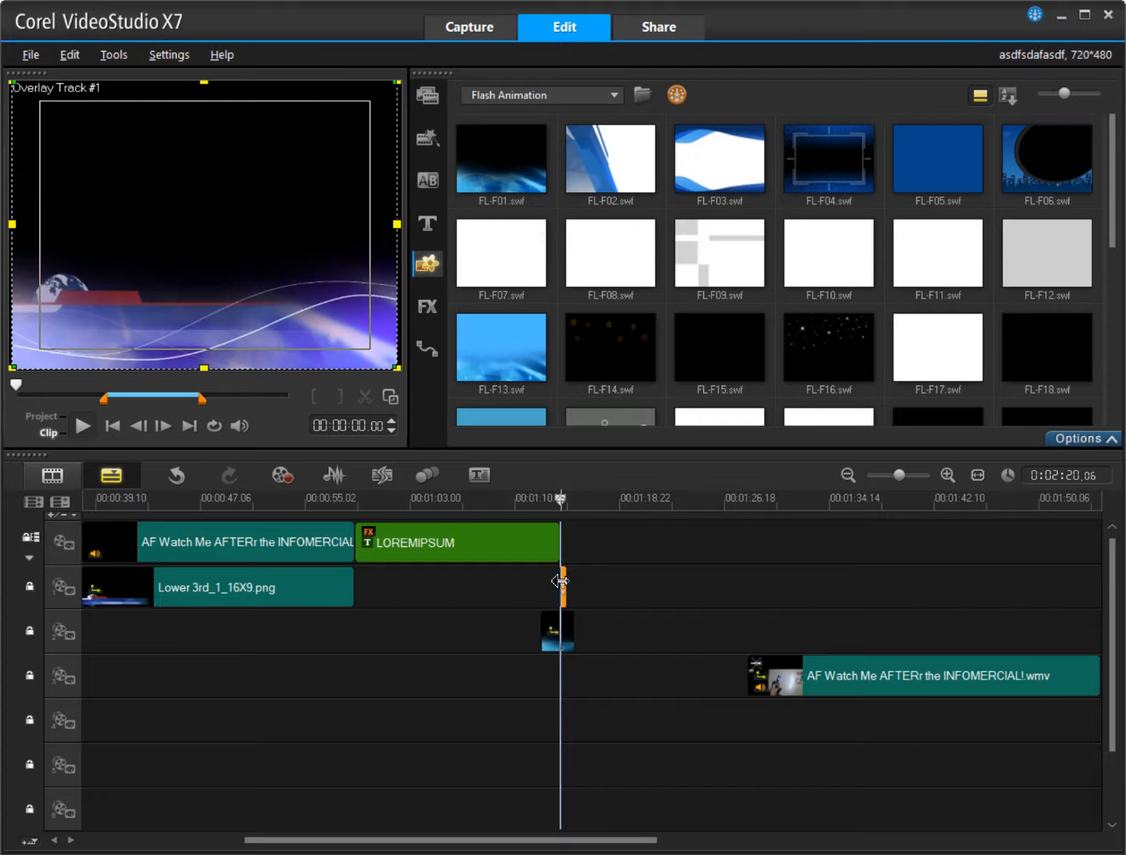
pyautogui.moveTo(560, 581); pyautogui.dragTo(458, 586)
# Move the second infomercial part onto the video track directly after the LOREMIPSUM title, and FL-F01.swf to about 00:01:18.22 beneath it
pyautogui.moveTo(940, 654); pyautogui.dragTo(779, 541)
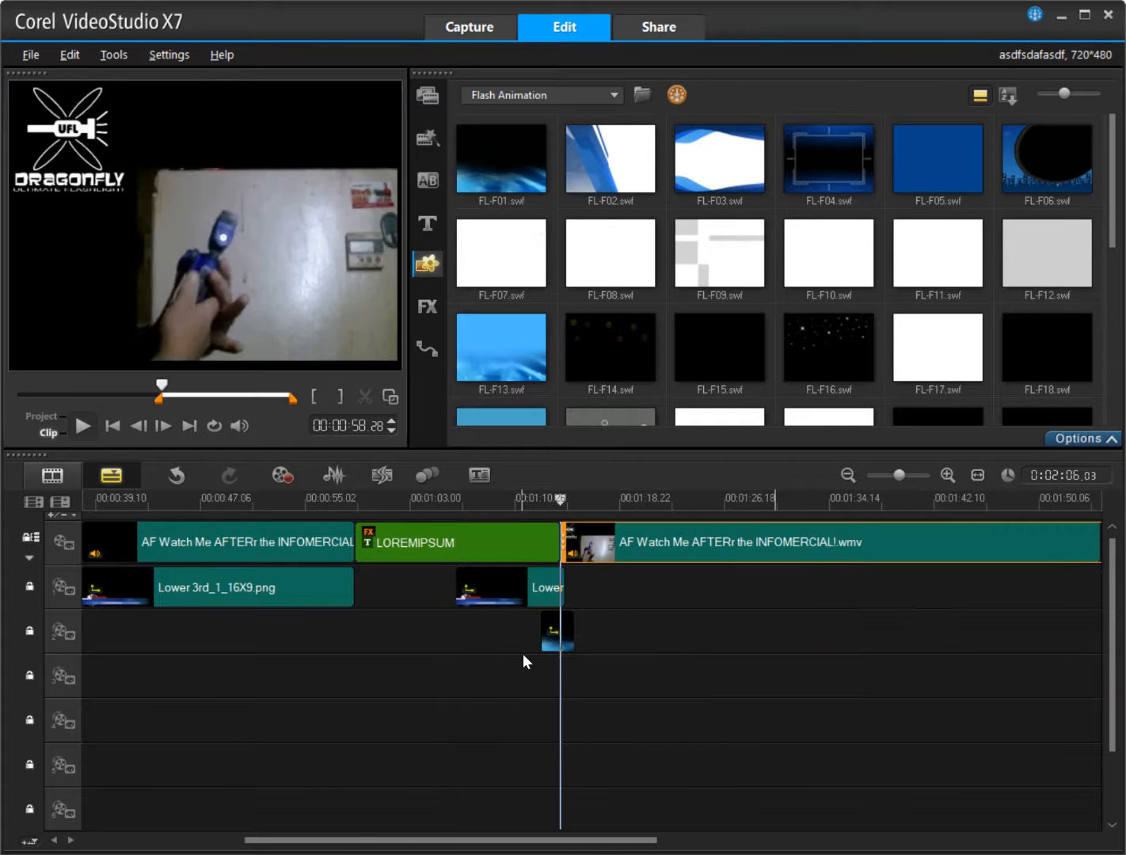
pyautogui.moveTo(547, 639); pyautogui.dragTo(763, 635)
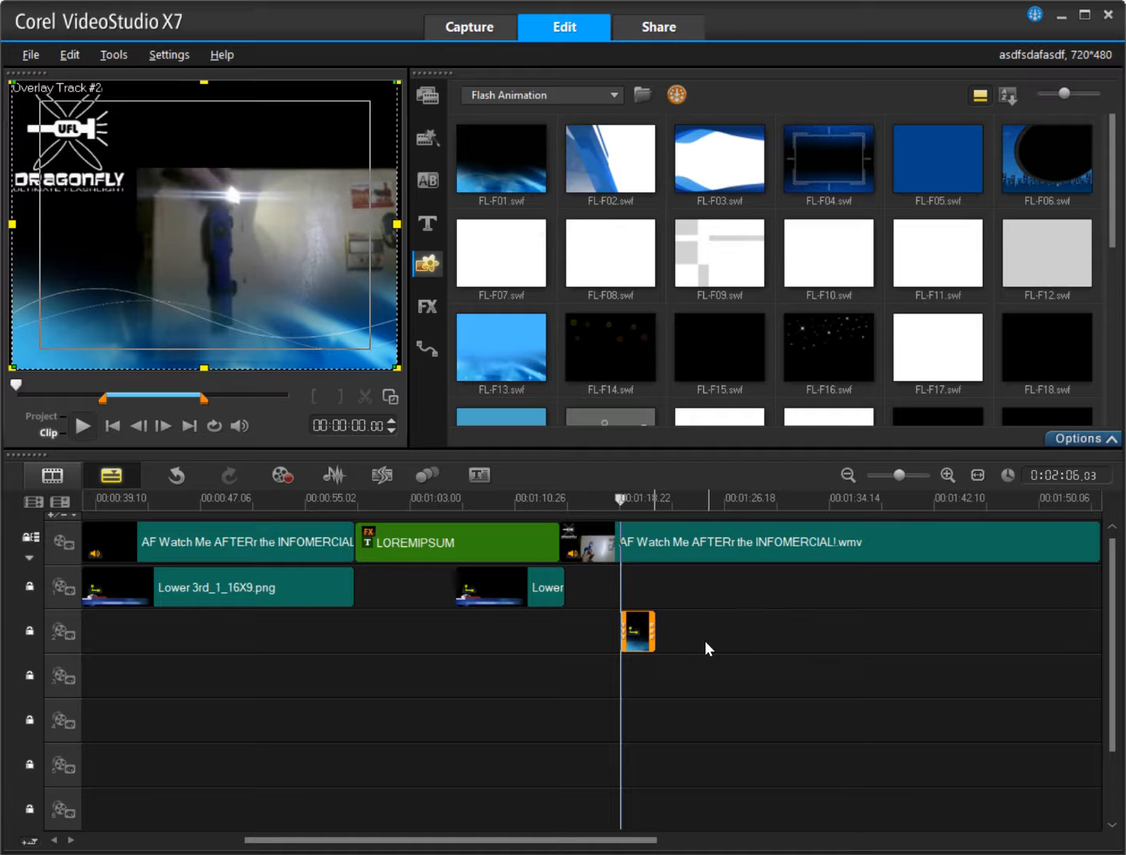
# Lengthen FL-F01.swf to 21 seconds and play the project from 00:01:17.24 through it
pyautogui.moveTo(652, 637); pyautogui.dragTo(761, 631)
pyautogui.moveTo(655, 632); pyautogui.dragTo(817, 631)
pyautogui.rightClick(647, 632)
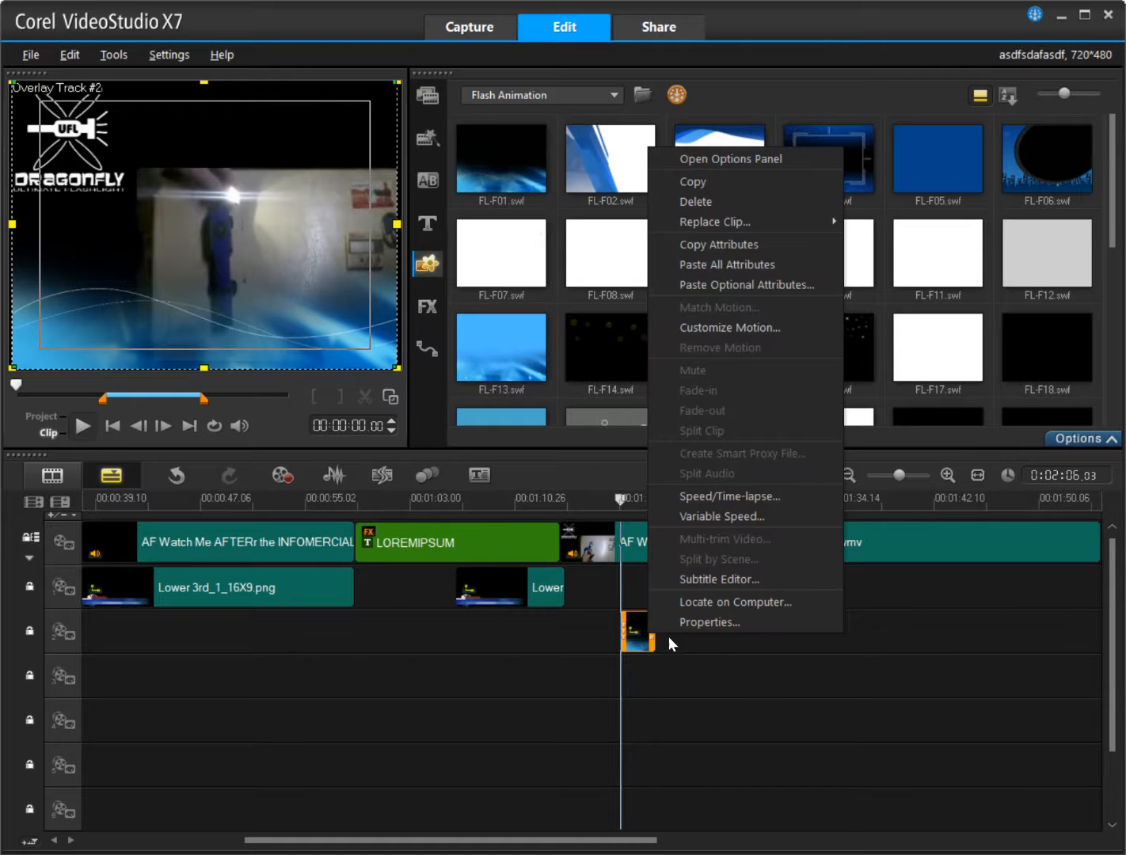
pyautogui.click(691, 648)
pyautogui.click(651, 638)
pyautogui.moveTo(655, 638); pyautogui.dragTo(900, 640)
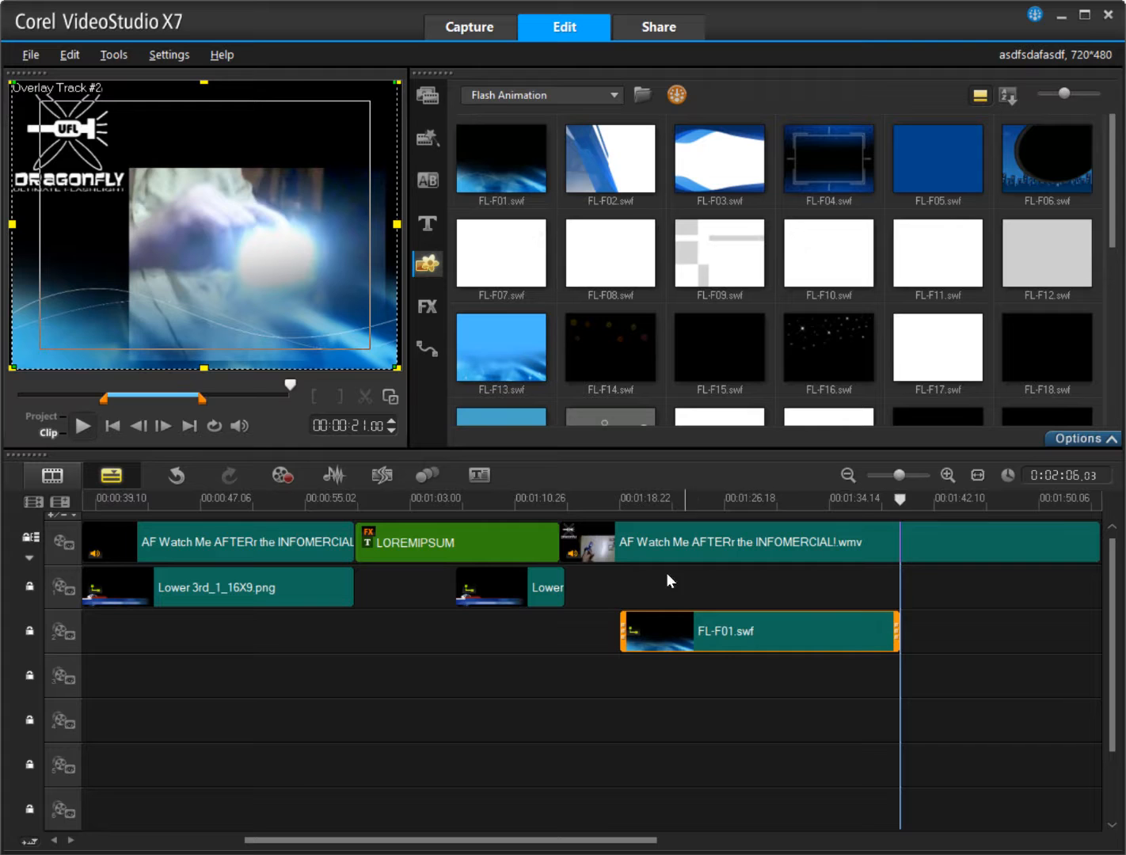
pyautogui.click(608, 497)
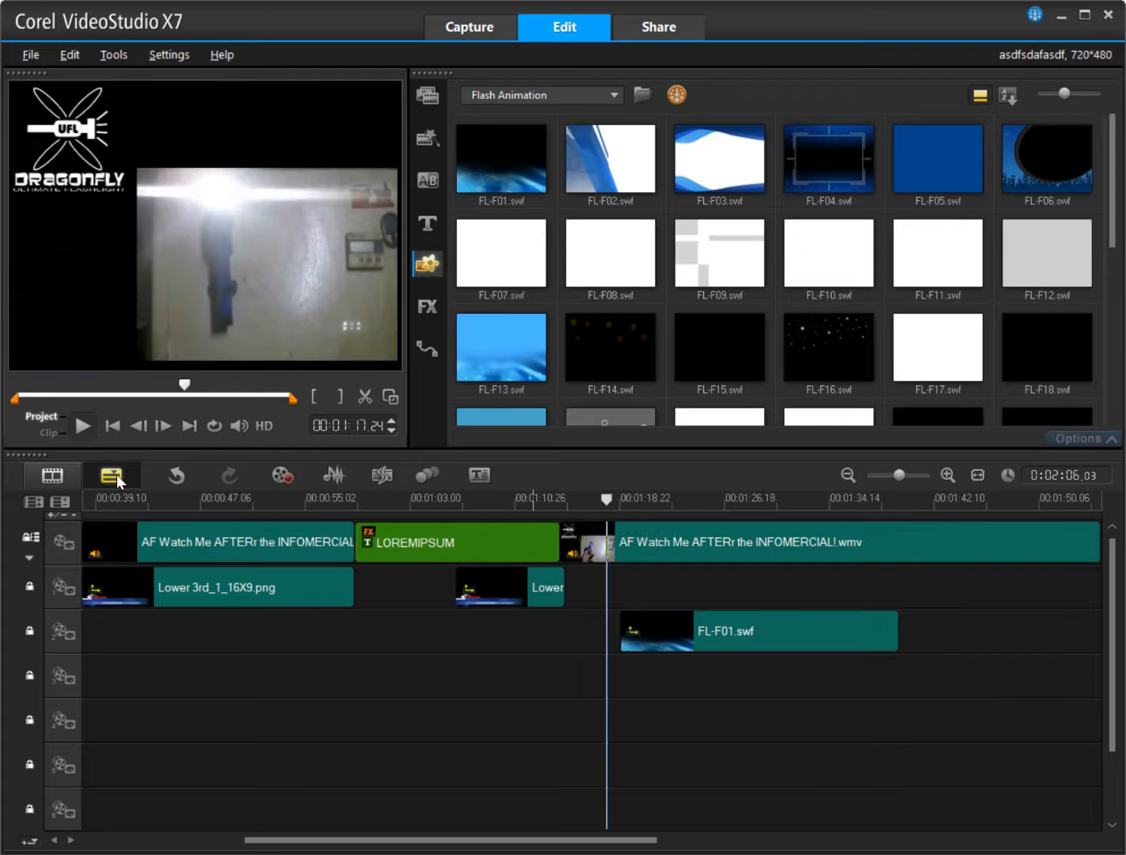
pyautogui.click(83, 425)
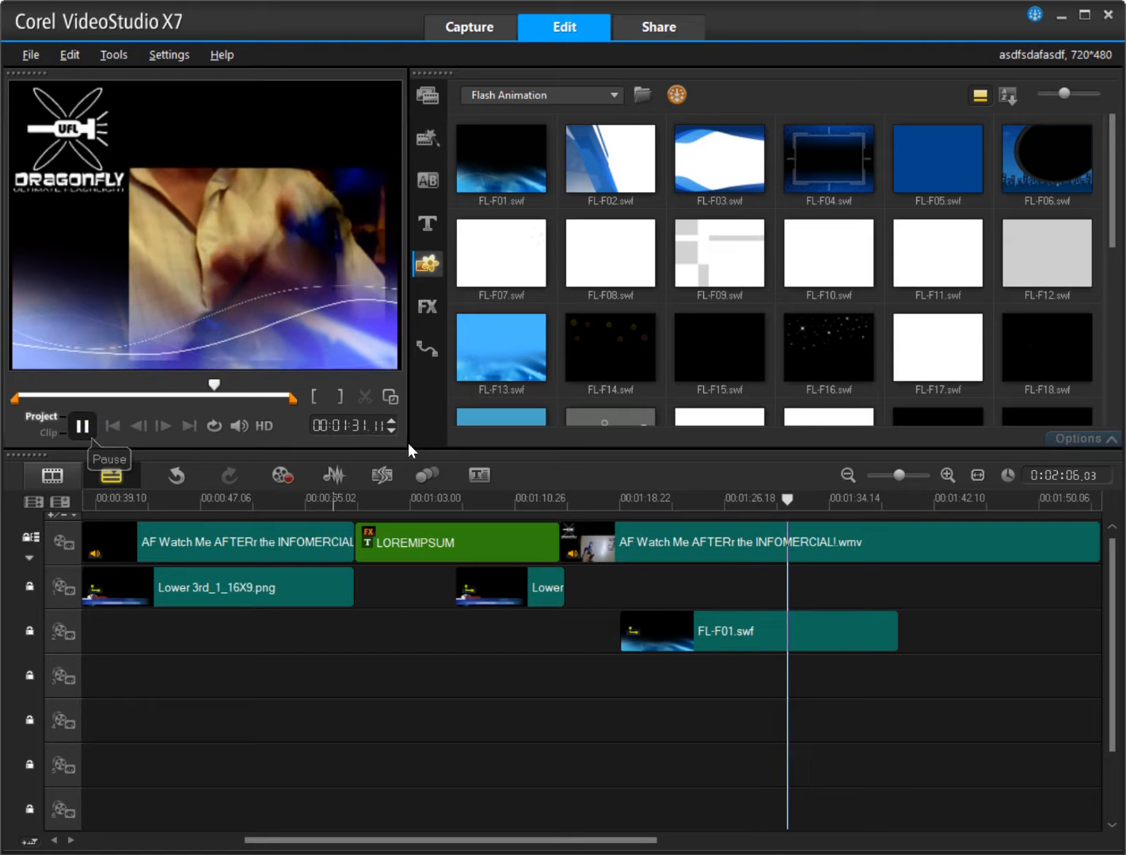
# Place FL-F16.swf on the third overlay track directly below FL-F01.swf and lengthen it to the same 21 seconds
pyautogui.click(822, 346)
pyautogui.moveTo(804, 511); pyautogui.dragTo(626, 692)
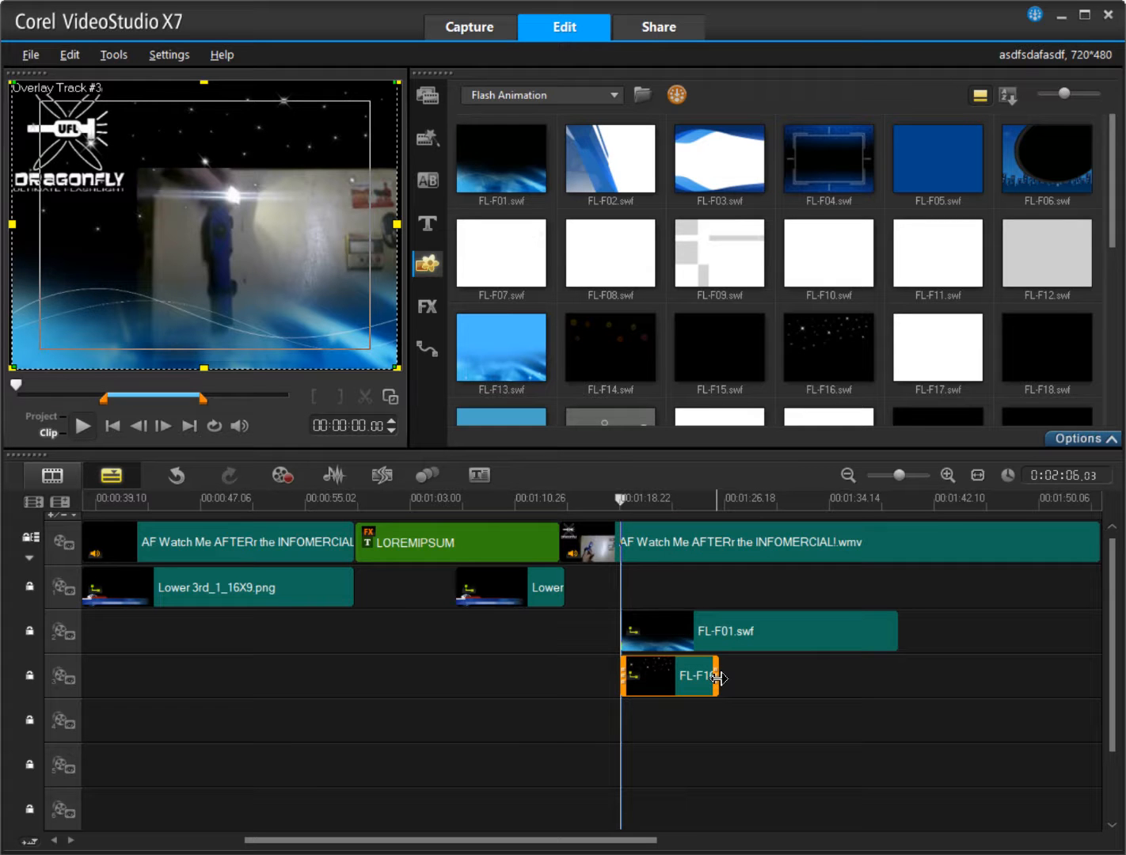
pyautogui.moveTo(717, 679); pyautogui.dragTo(897, 676)
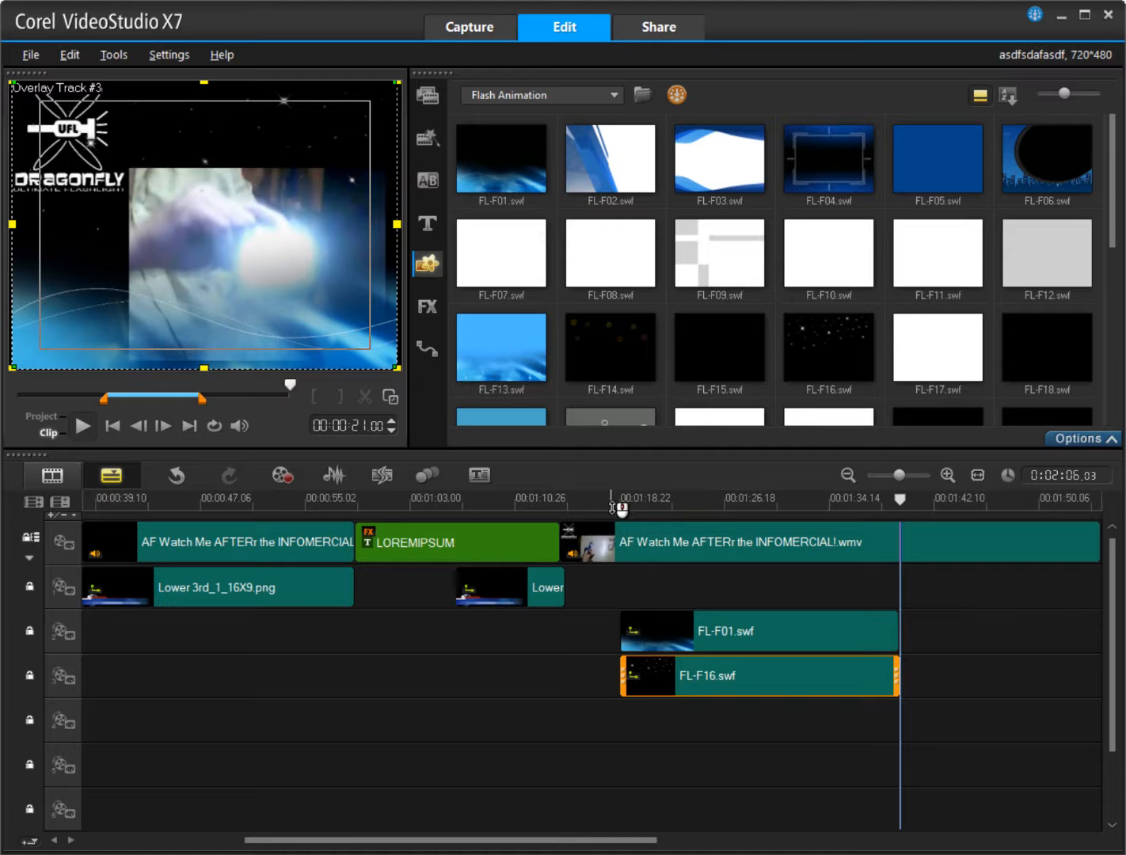
# Play the project from just before the two Flash overlays and stop at 00:01:25.21
pyautogui.click(611, 499)
pyautogui.click(83, 428)
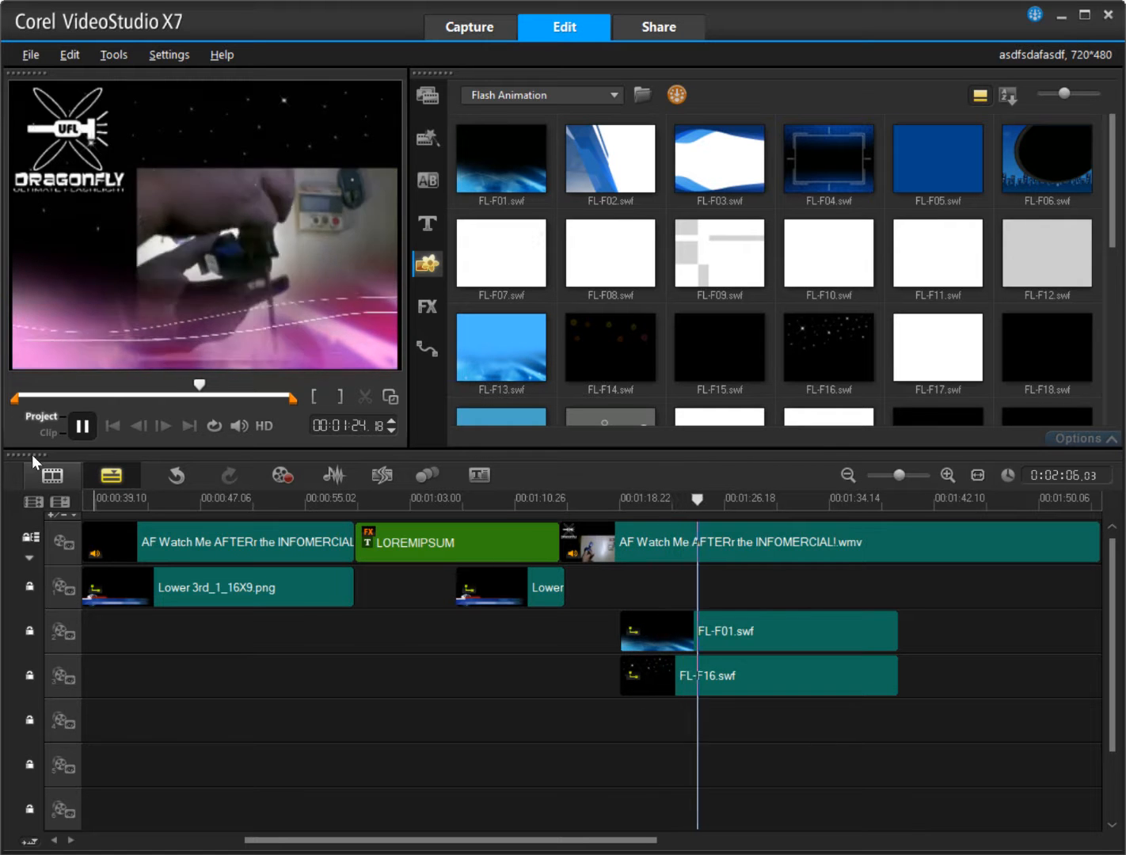
pyautogui.click(82, 433)
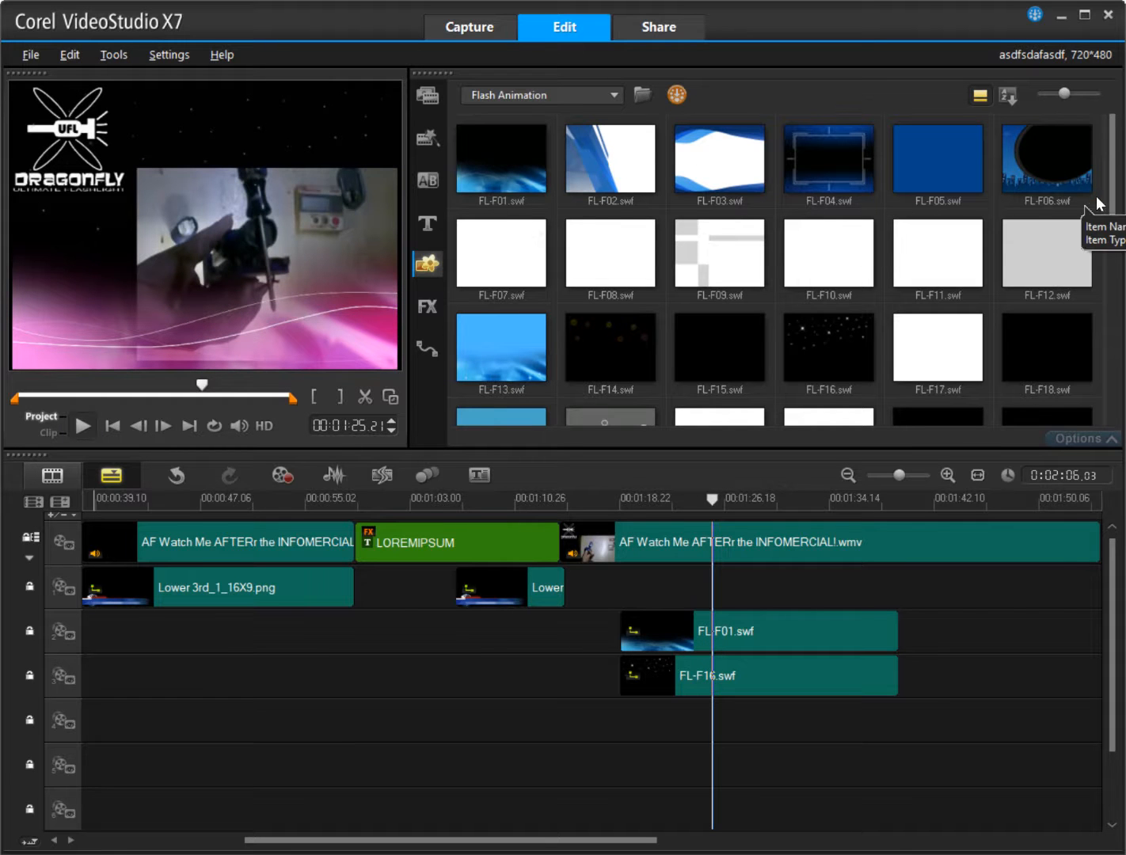
# Look through the rest of the Flash Animation graphics and then the whole Frame collection
pyautogui.moveTo(1113, 211); pyautogui.dragTo(1123, 417)
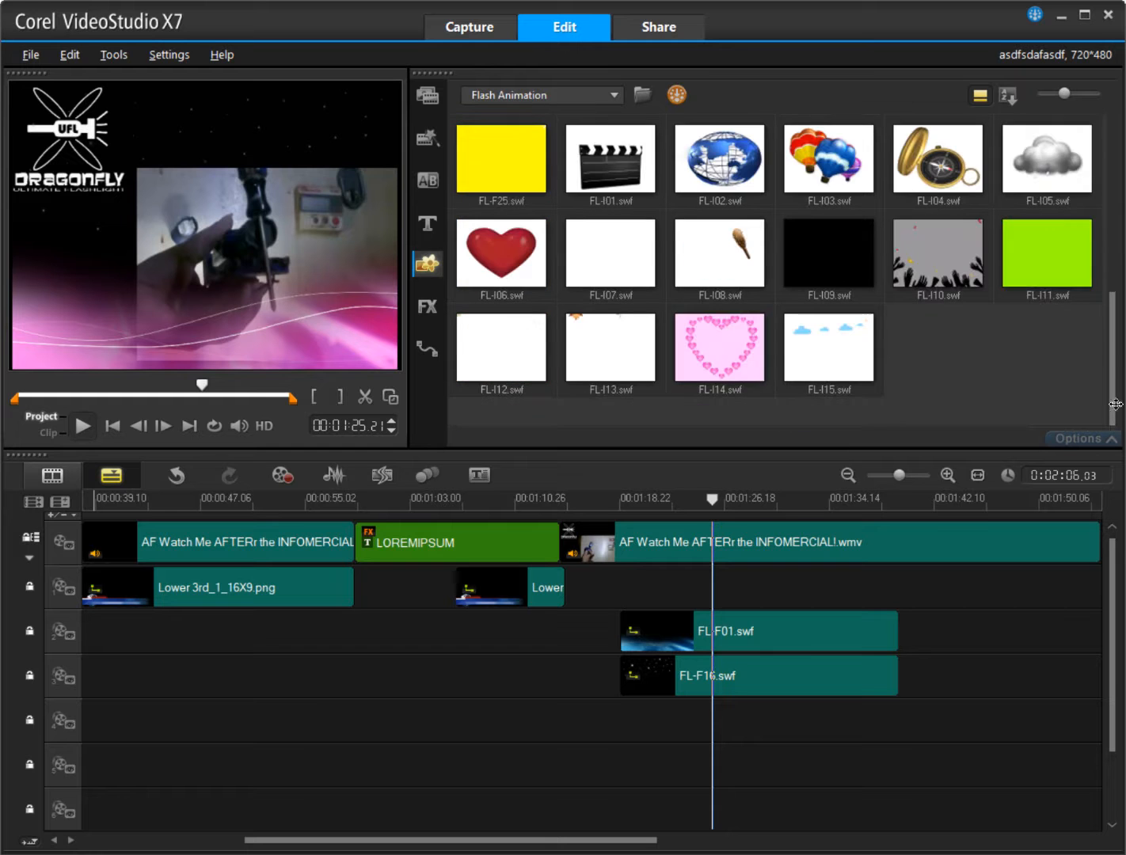
pyautogui.moveTo(1110, 363); pyautogui.dragTo(1099, 203)
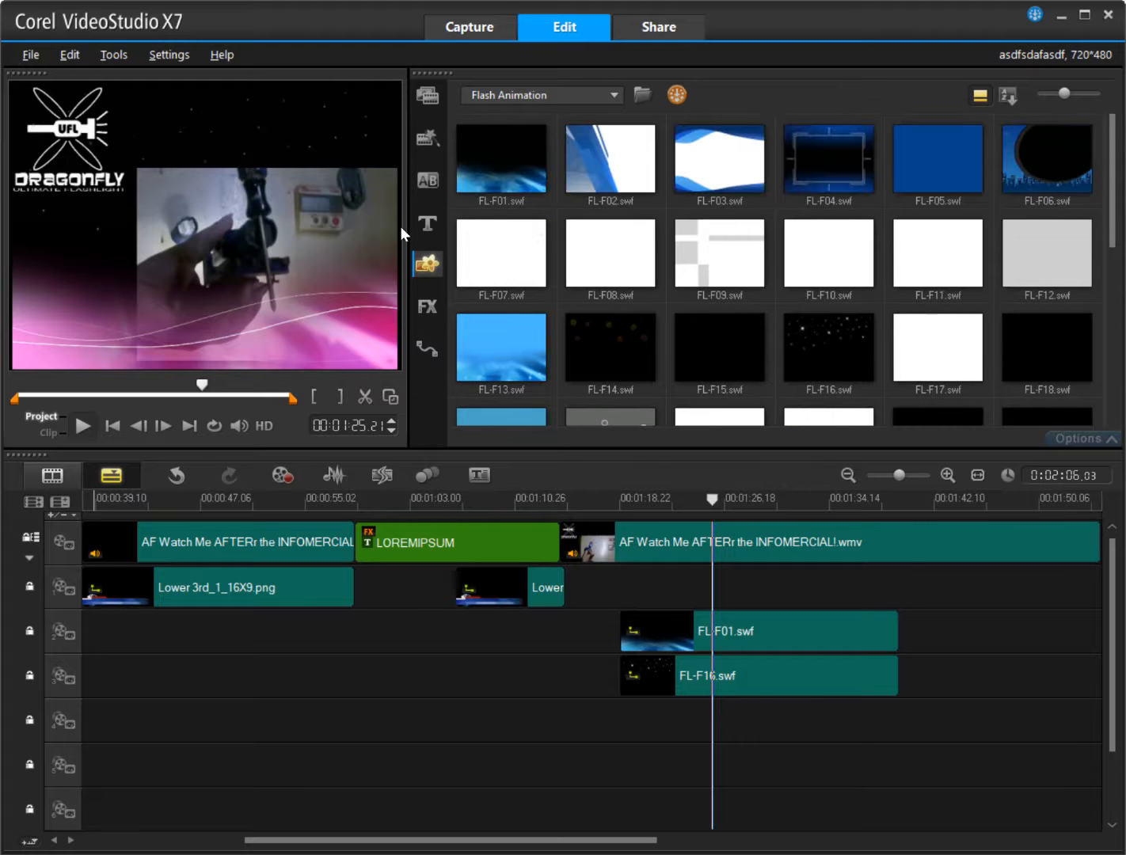
pyautogui.click(537, 94)
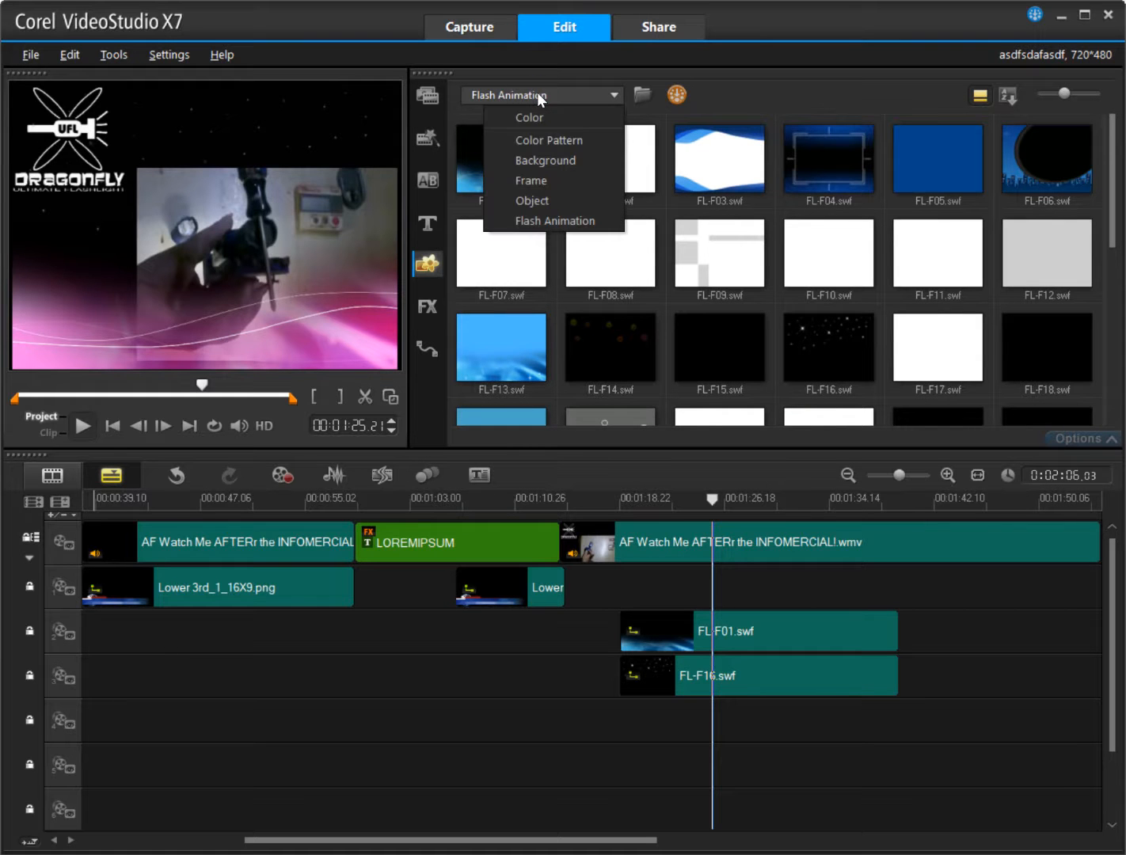
pyautogui.click(571, 181)
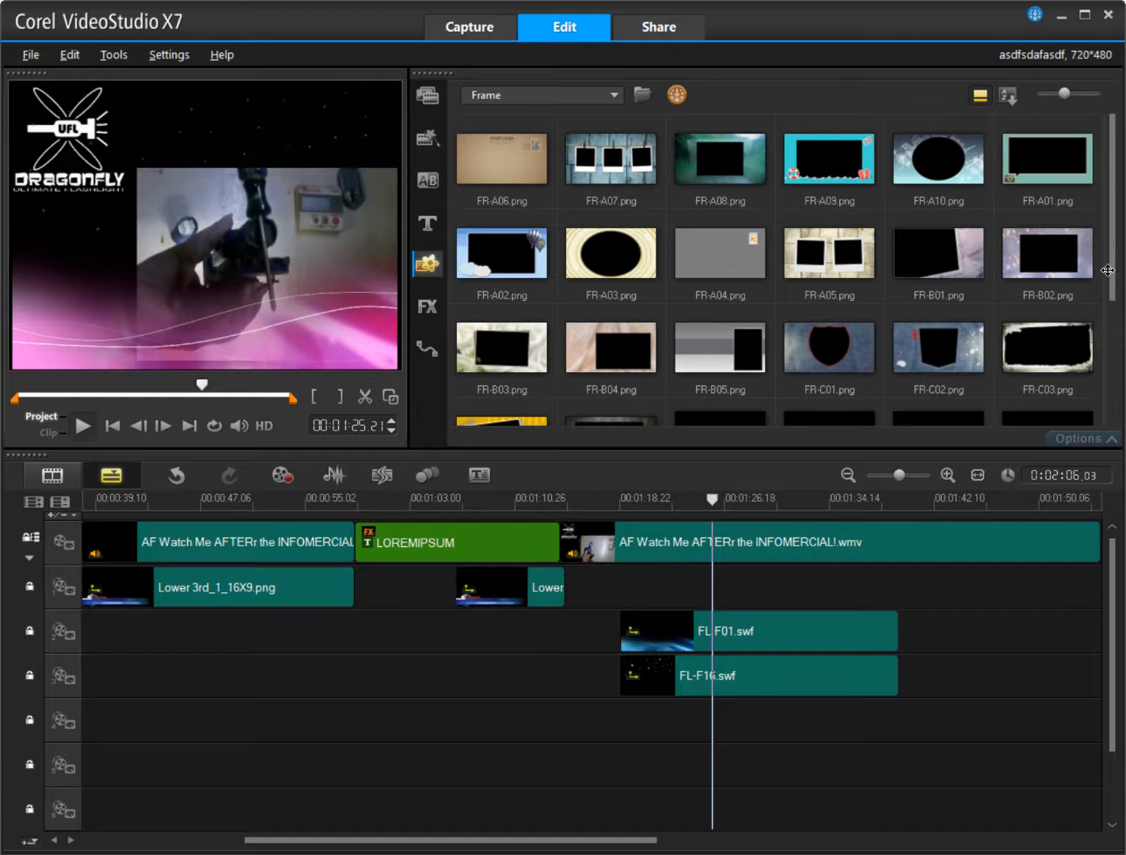
pyautogui.scroll(-1, 1113, 341)
pyautogui.scroll(-1, 1123, 366)
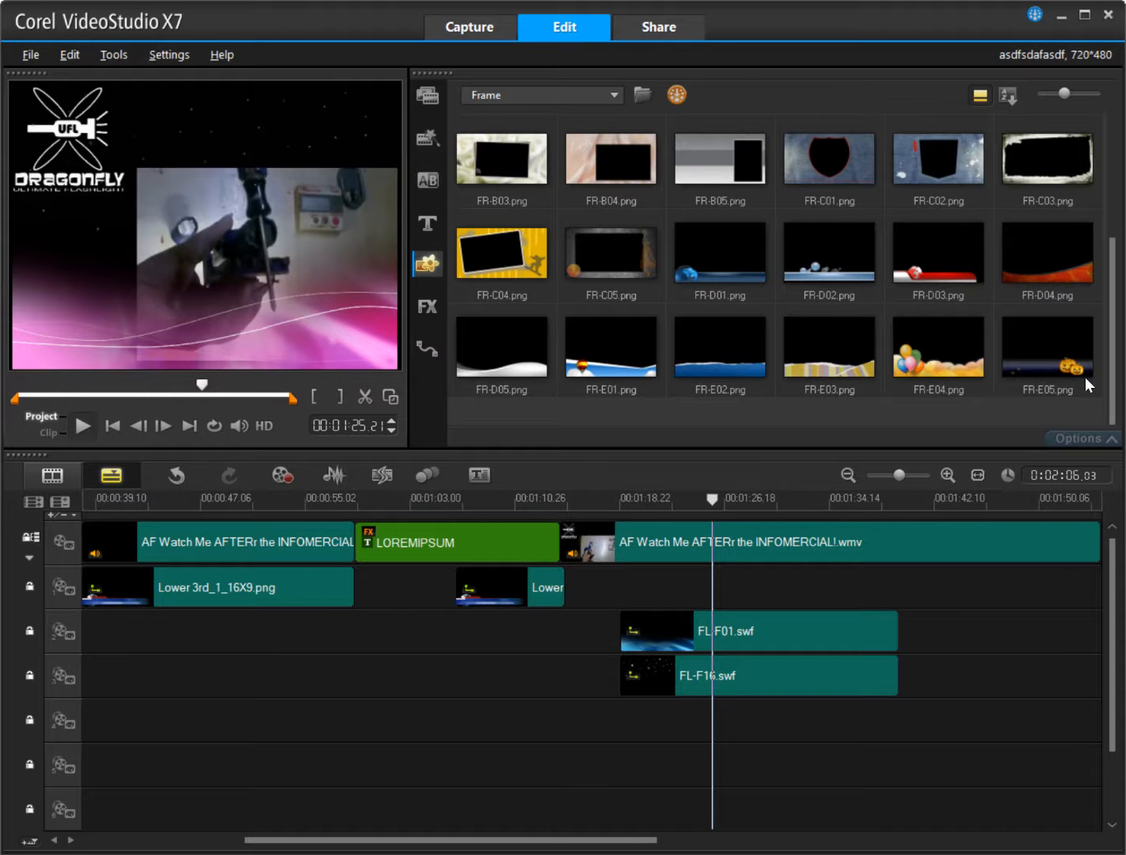
# Place the FR-D01.png frame on the second overlay track after FL-F01.swf at about 00:01:40.22, and preview it up to 00:01:43.09
pyautogui.moveTo(716, 265); pyautogui.dragTo(283, 658)
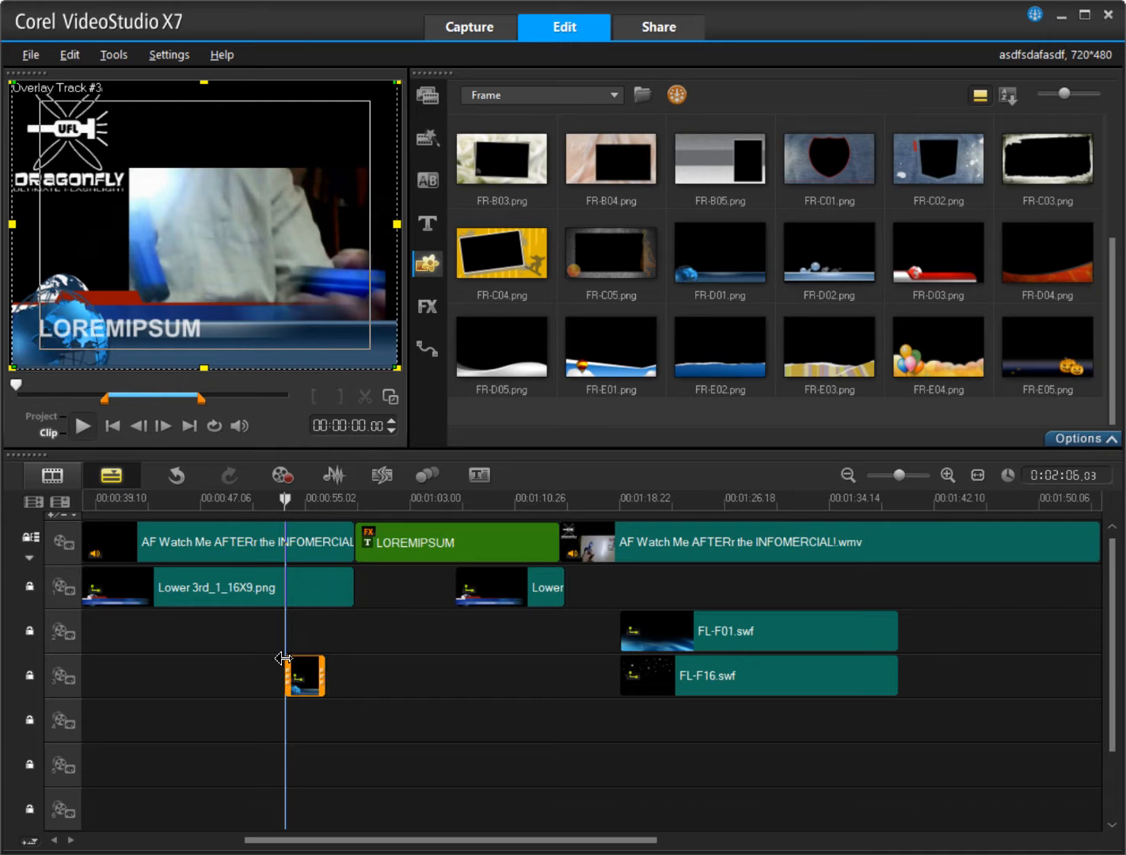
pyautogui.moveTo(293, 660); pyautogui.dragTo(922, 634)
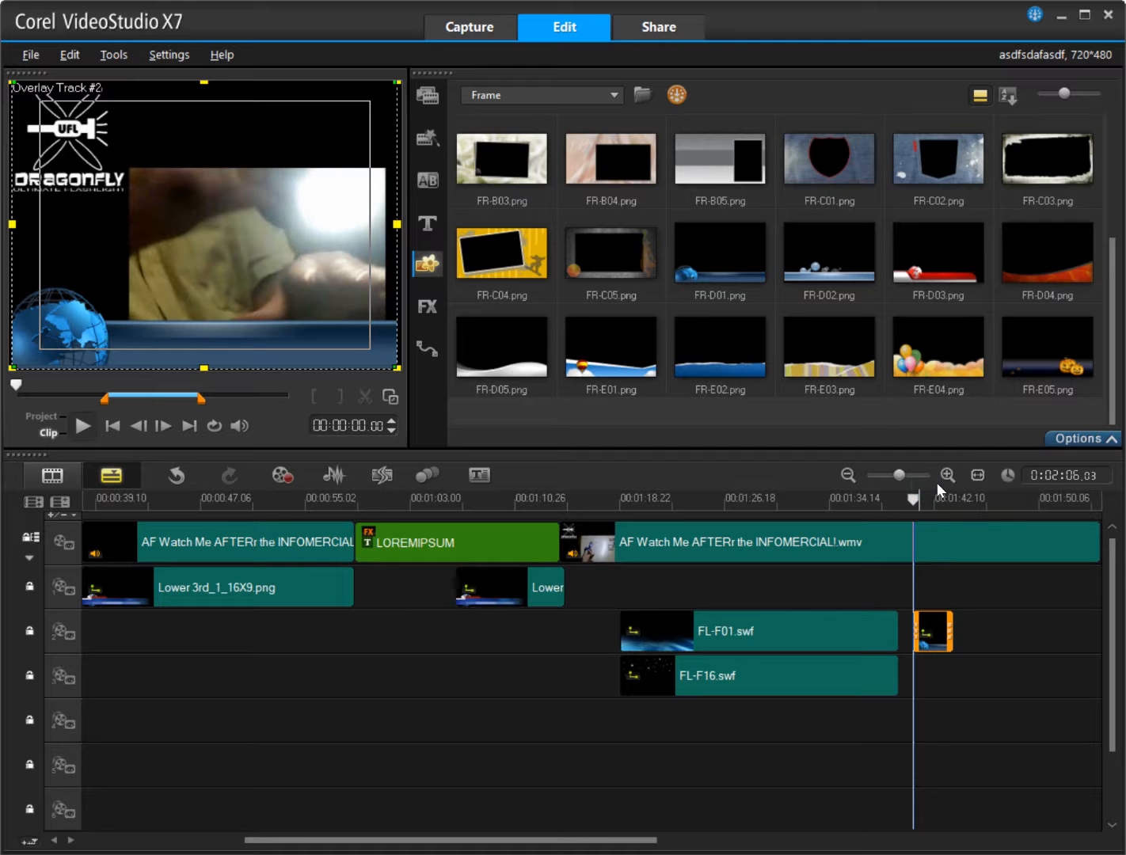
pyautogui.moveTo(938, 497); pyautogui.dragTo(912, 522)
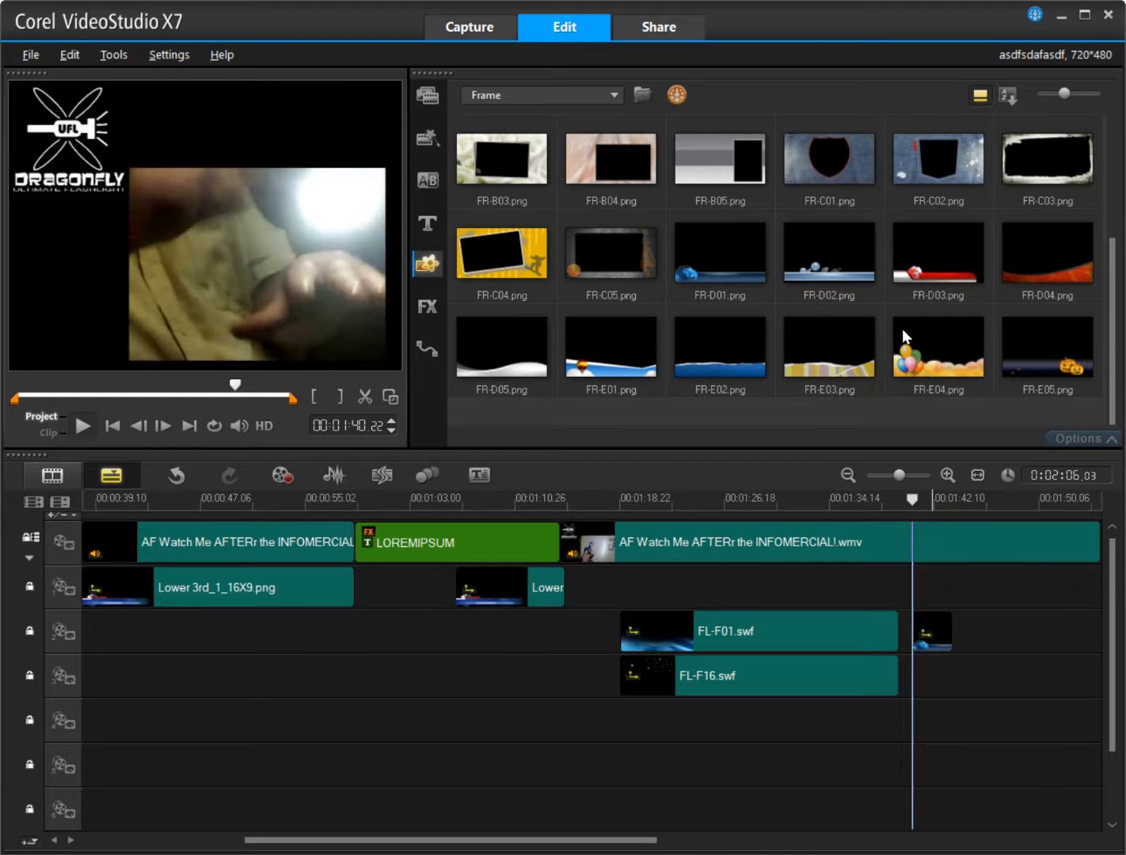
pyautogui.rightClick(830, 314)
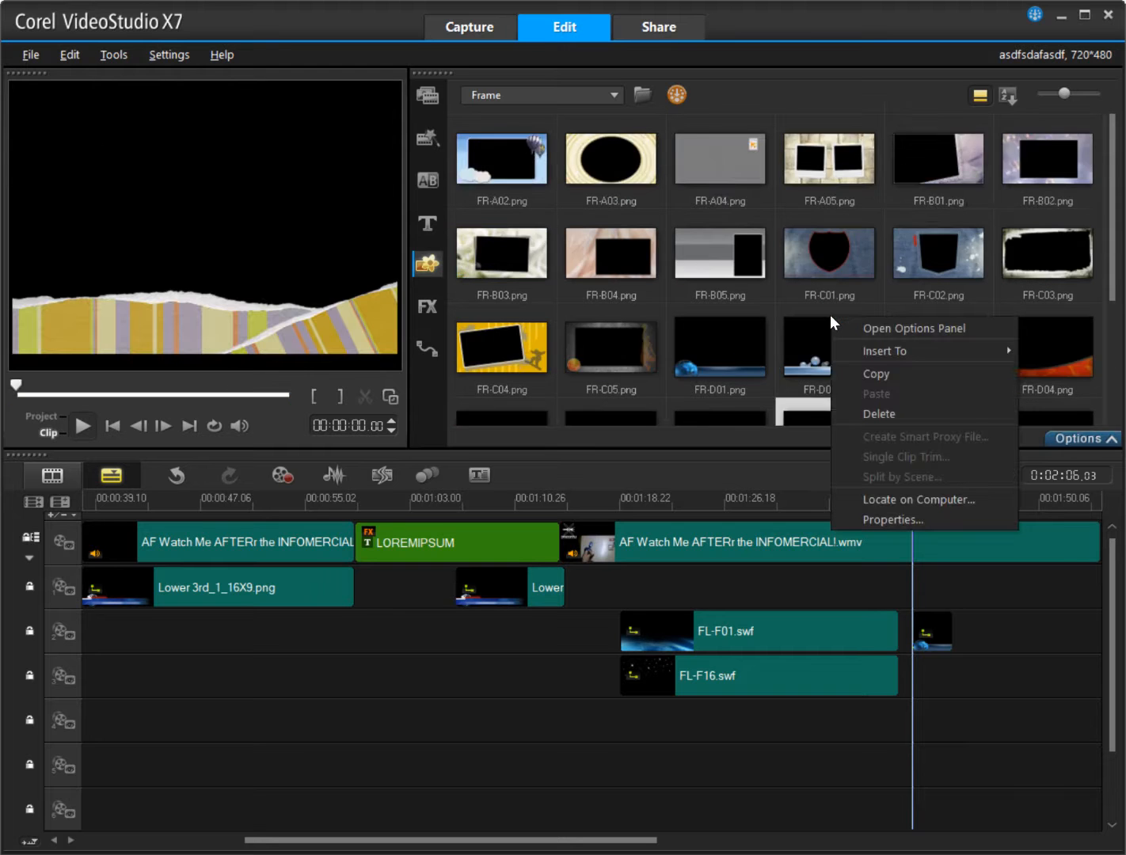
pyautogui.click(654, 473)
pyautogui.moveTo(926, 495); pyautogui.dragTo(947, 489)
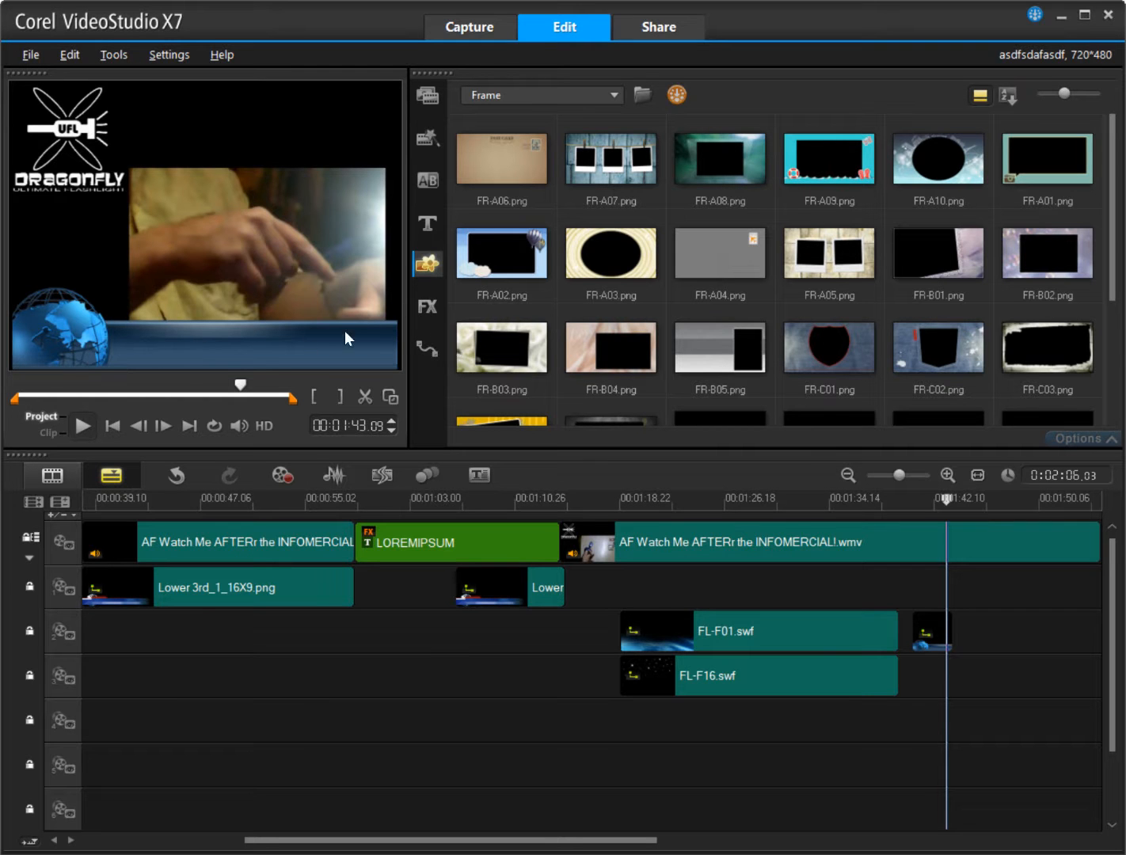
# Browse the video filters, and split the infomercial footage at 00:01:43.29, just after the FR-D01.png frame
pyautogui.click(429, 306)
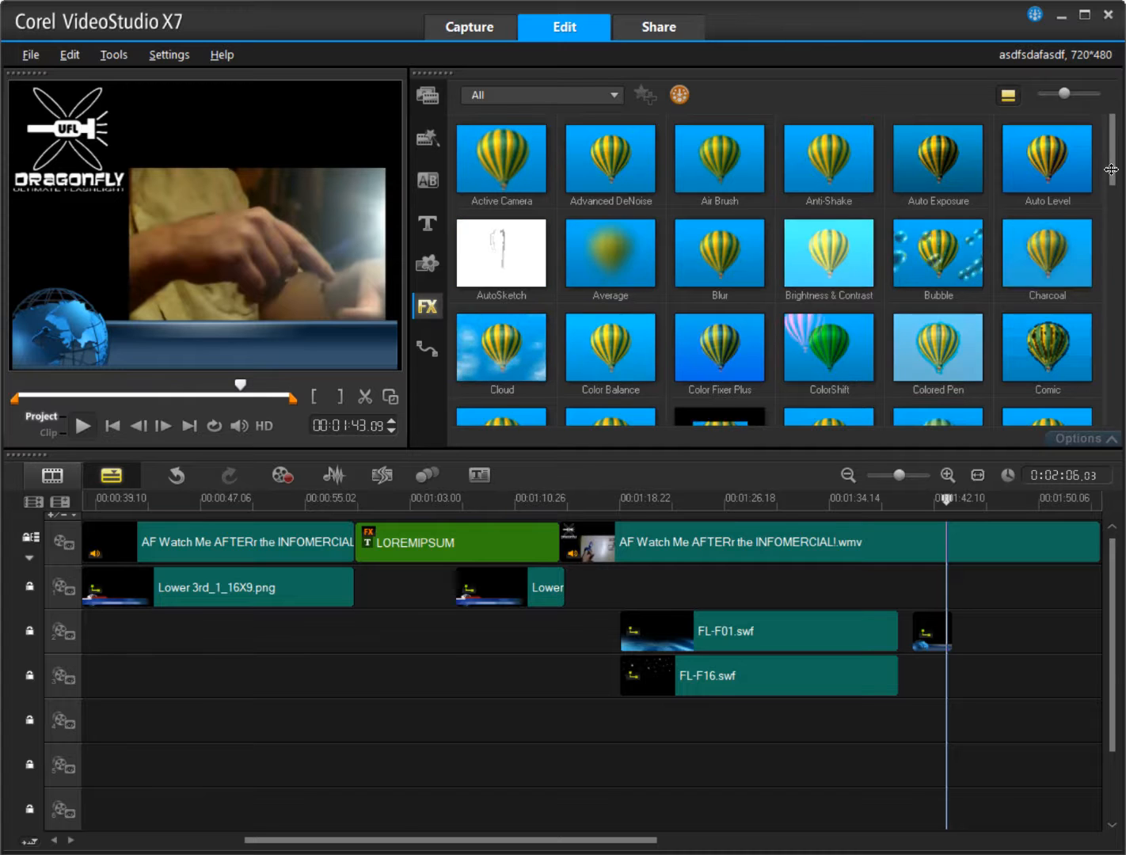
pyautogui.moveTo(1115, 171); pyautogui.dragTo(1123, 269)
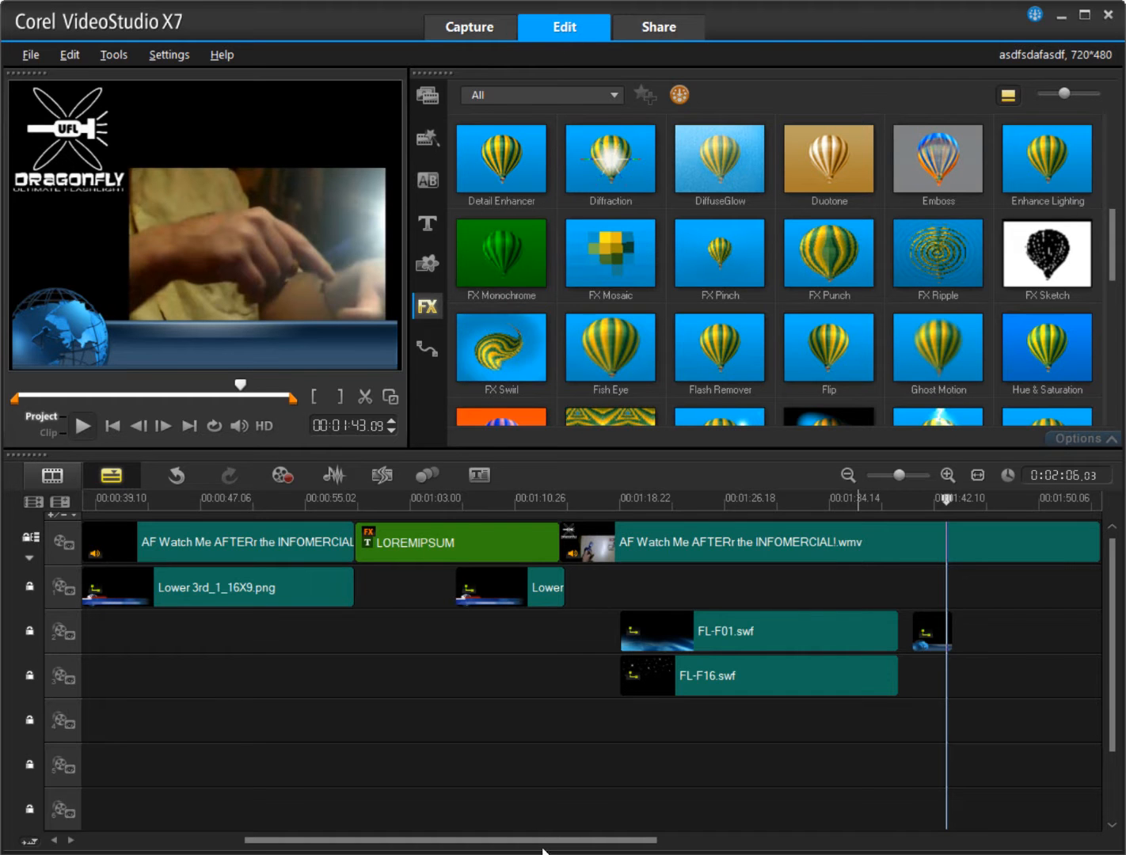
pyautogui.moveTo(541, 843); pyautogui.dragTo(605, 843)
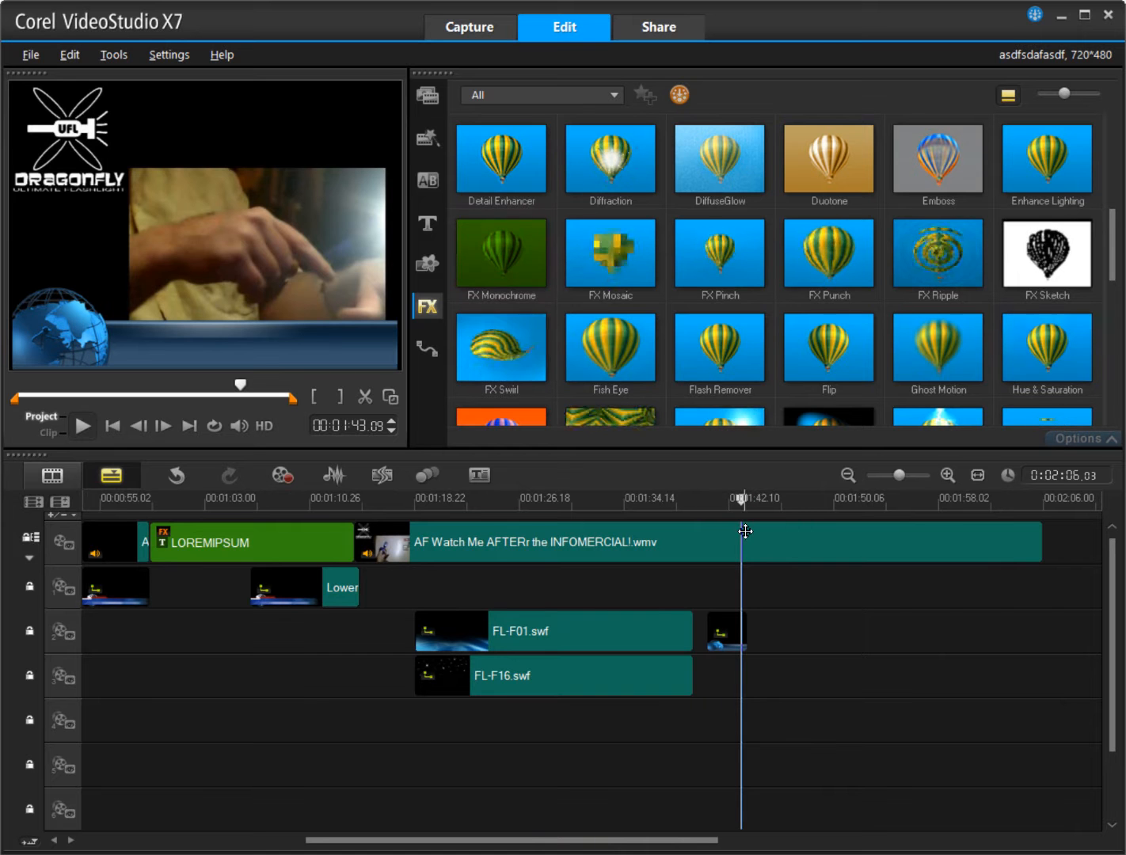
pyautogui.click(750, 501)
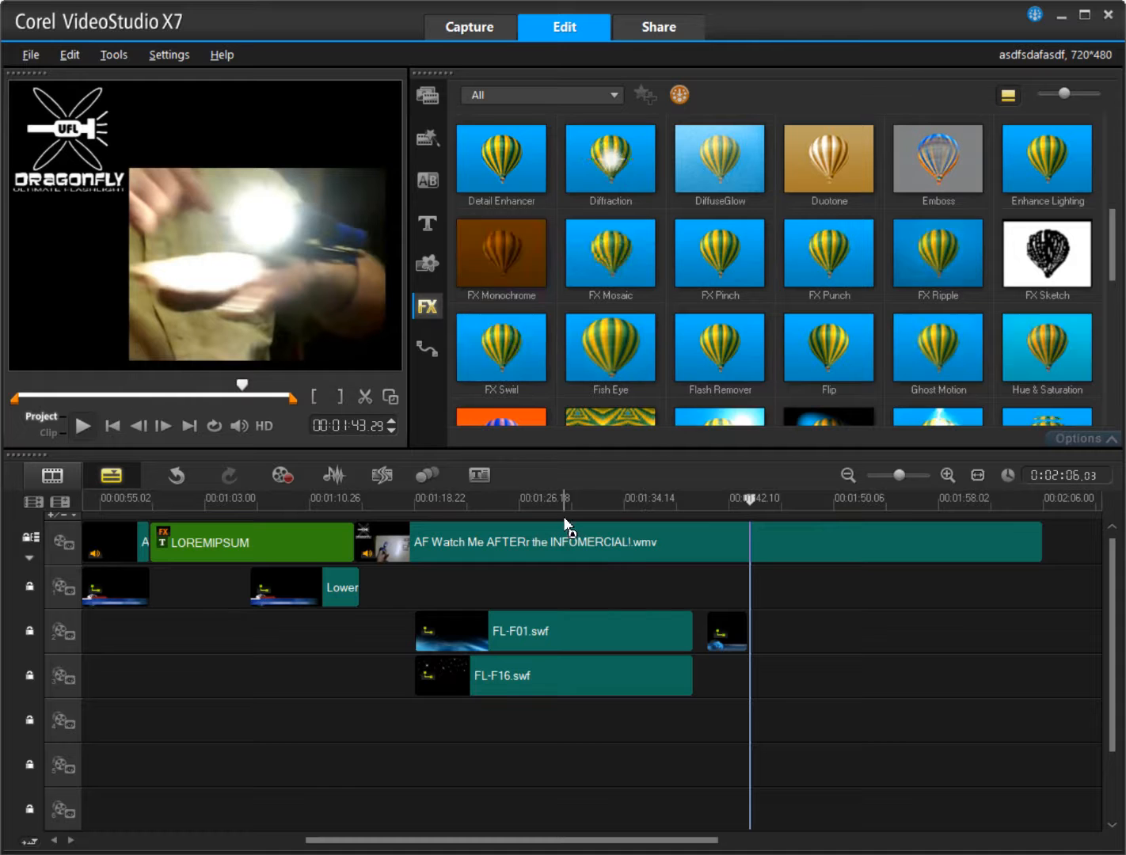
pyautogui.click(366, 397)
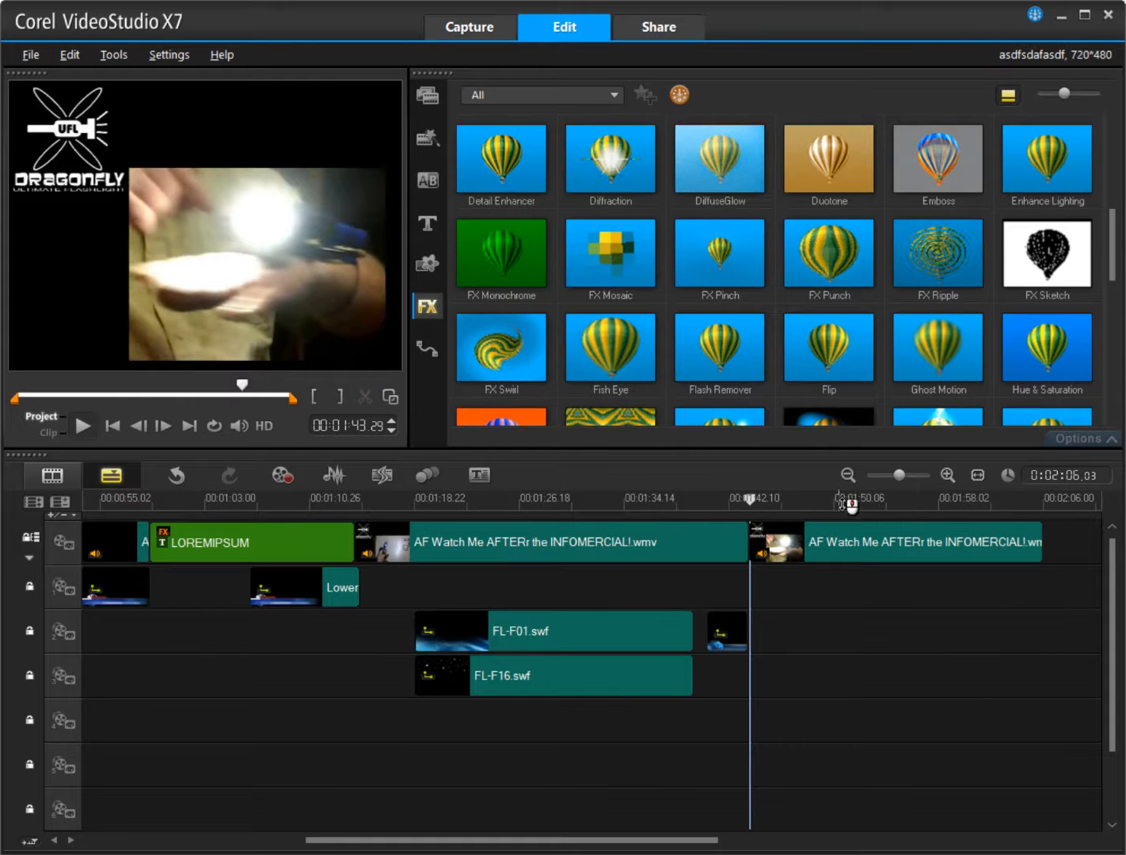
# Apply the FX Ripple filter to the last infomercial part and open that clip's filter attributes
pyautogui.moveTo(917, 264); pyautogui.dragTo(873, 561)
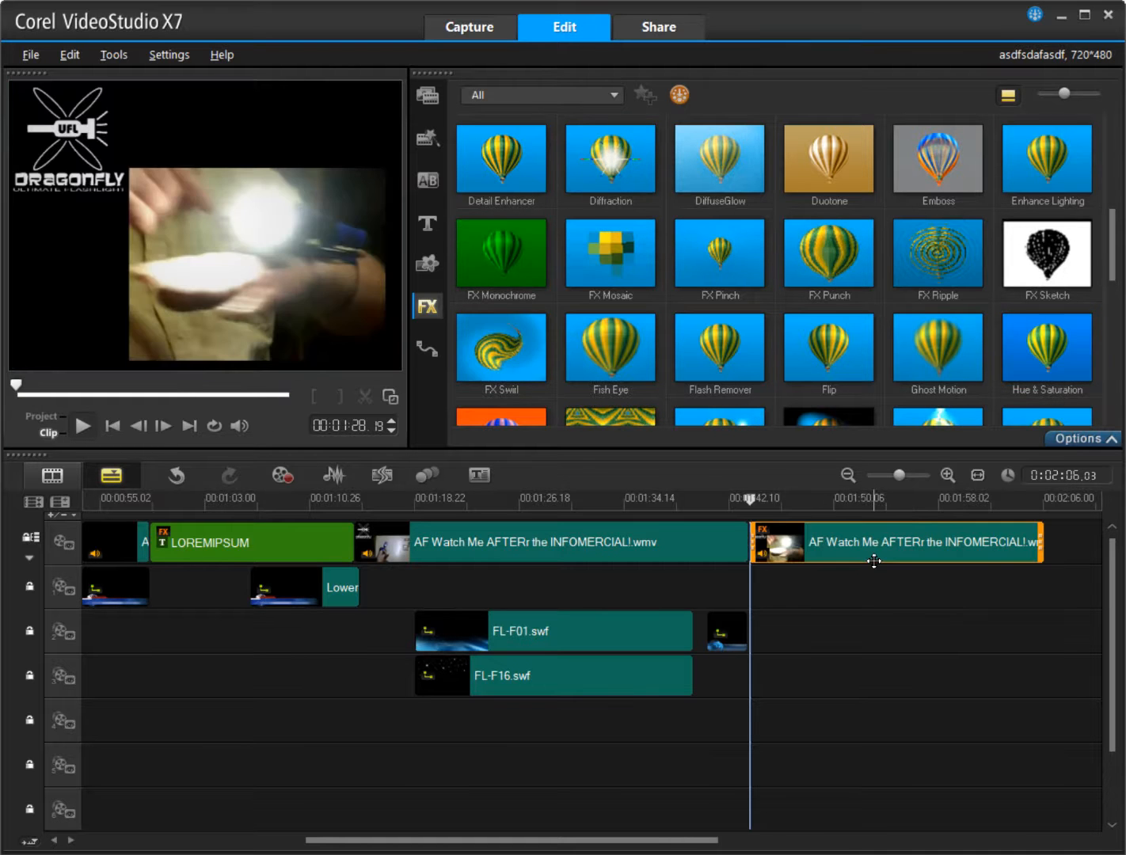
pyautogui.doubleClick(910, 548)
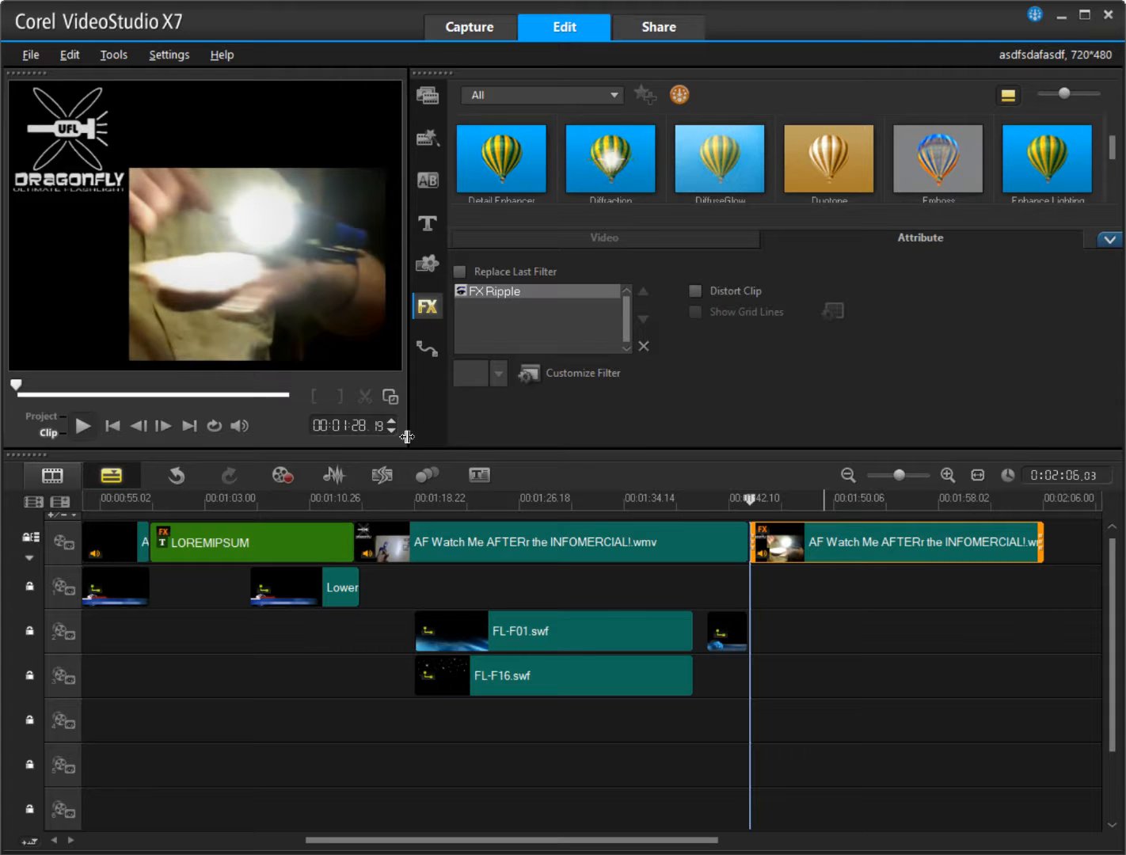
# Preview the project from 00:01:42.08 through the last infomercial part with the FX Ripple filter
pyautogui.click(730, 504)
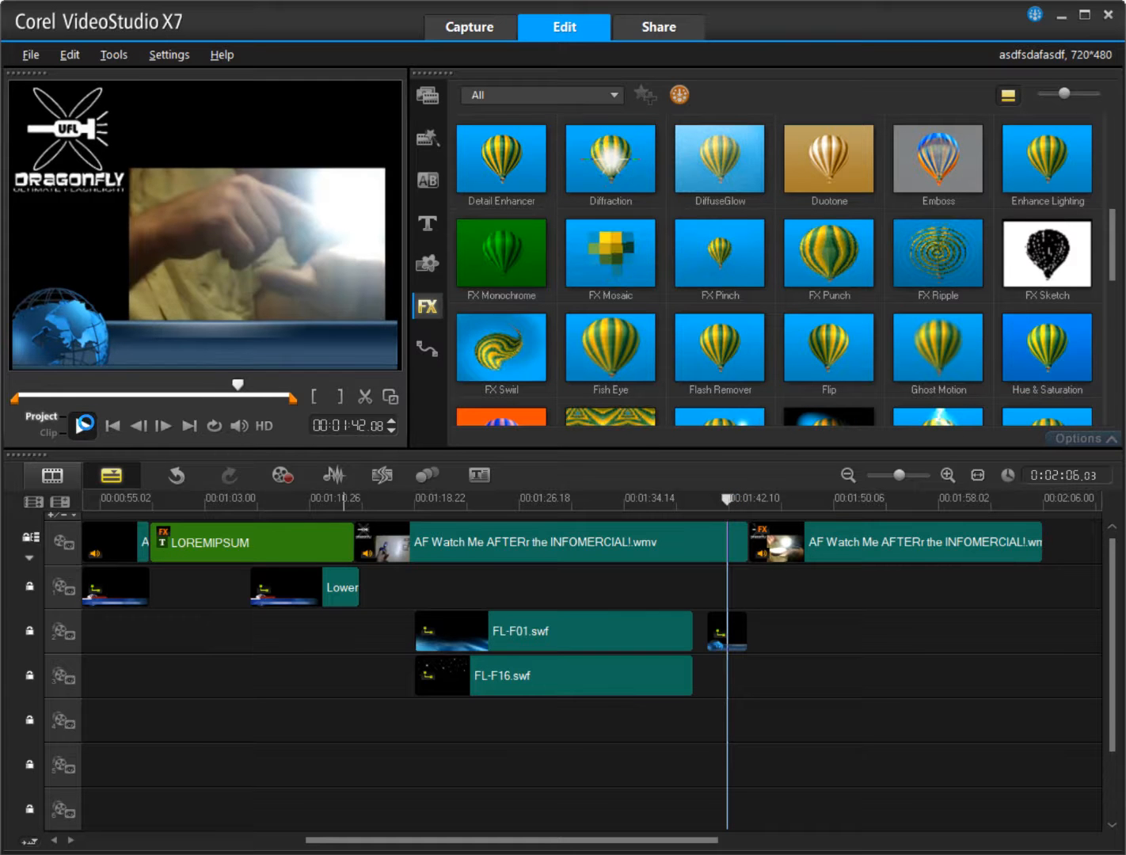
pyautogui.click(84, 425)
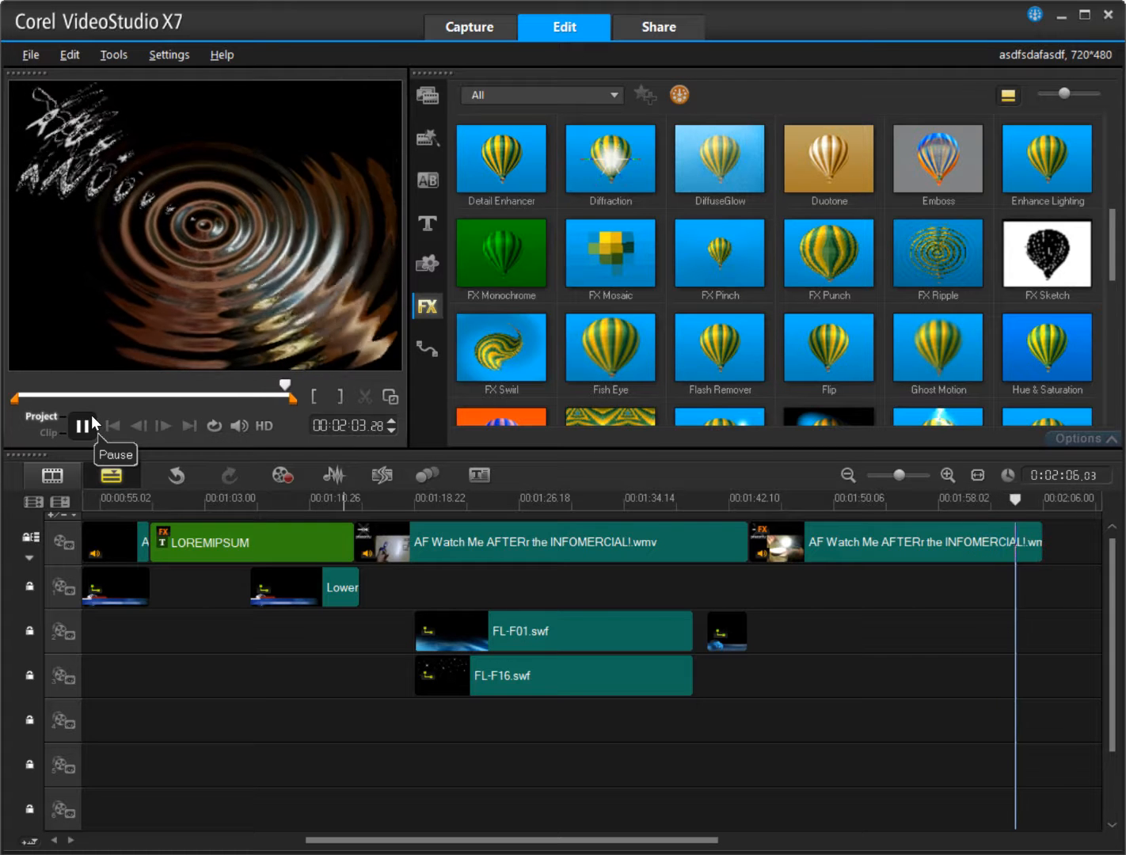
pyautogui.click(95, 422)
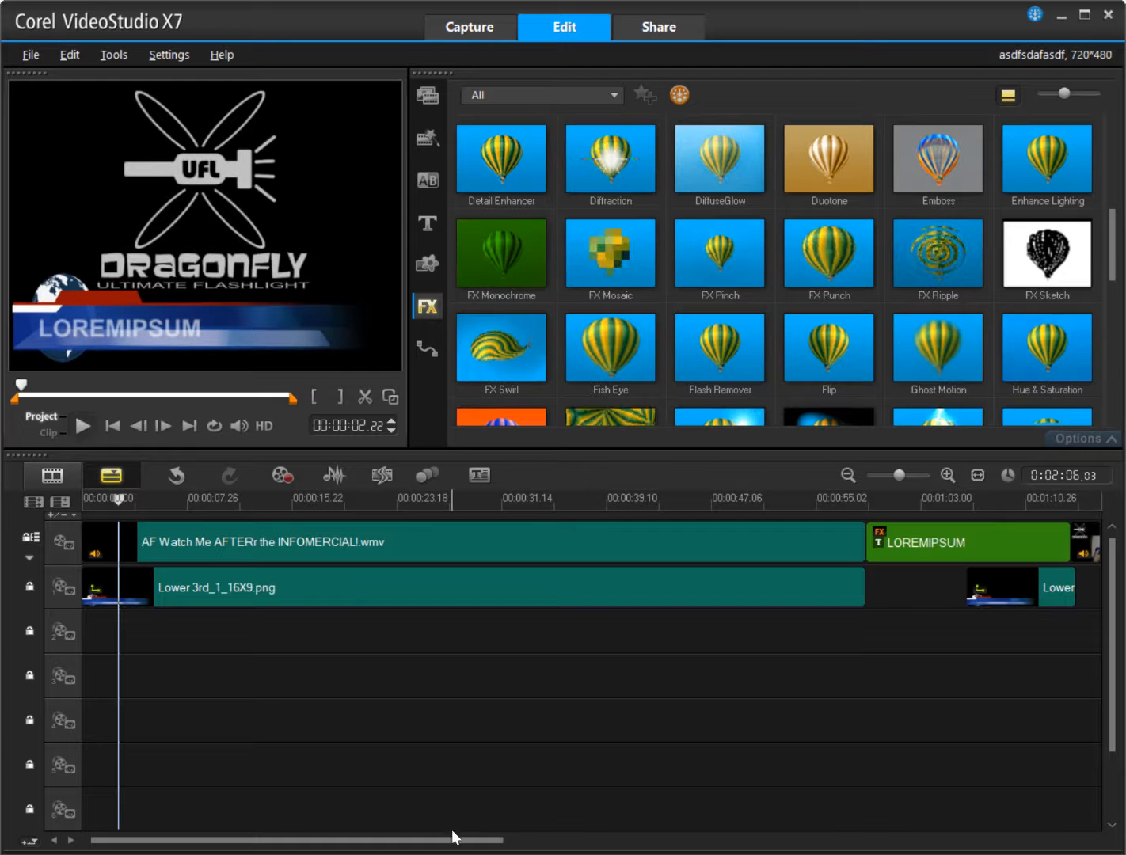
# Add the Emboss filter to the last infomercial part alongside FX Ripple, and preview the project from 00:01:43.11
pyautogui.moveTo(455, 836); pyautogui.dragTo(765, 837)
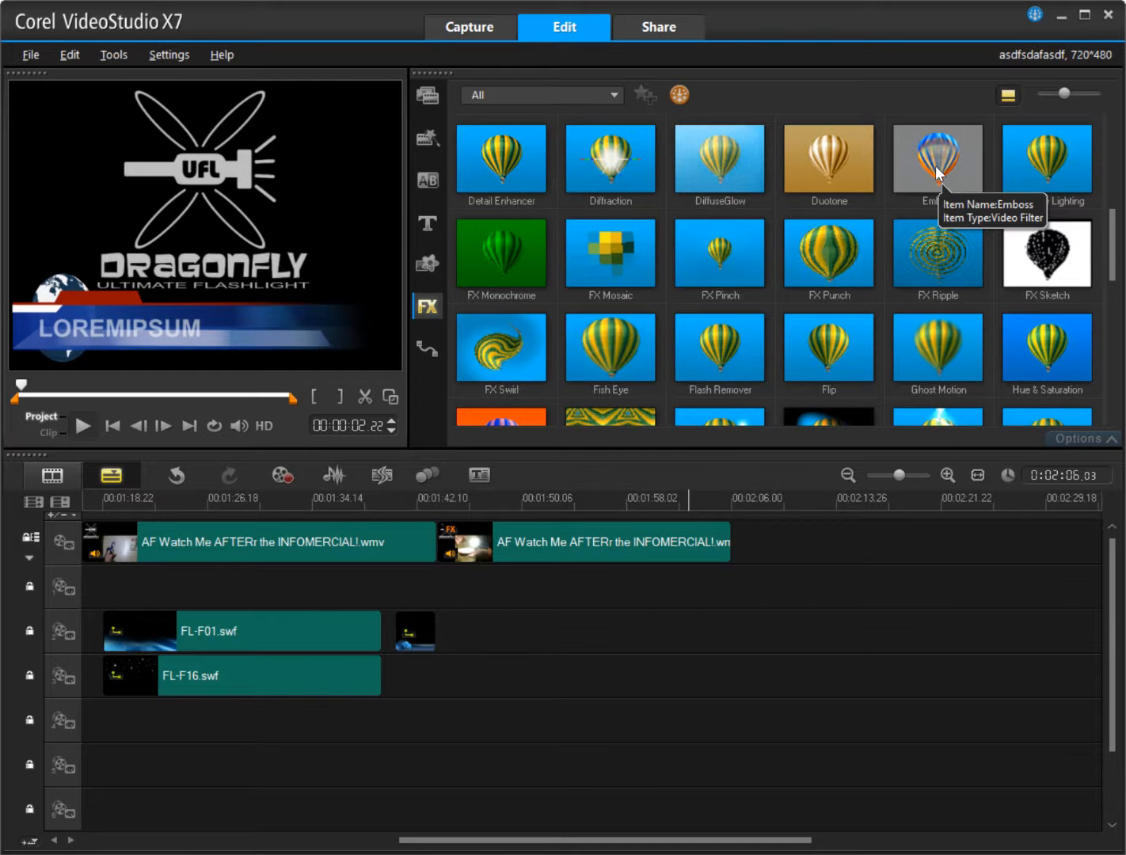
pyautogui.moveTo(938, 173); pyautogui.dragTo(618, 545)
pyautogui.doubleClick(618, 545)
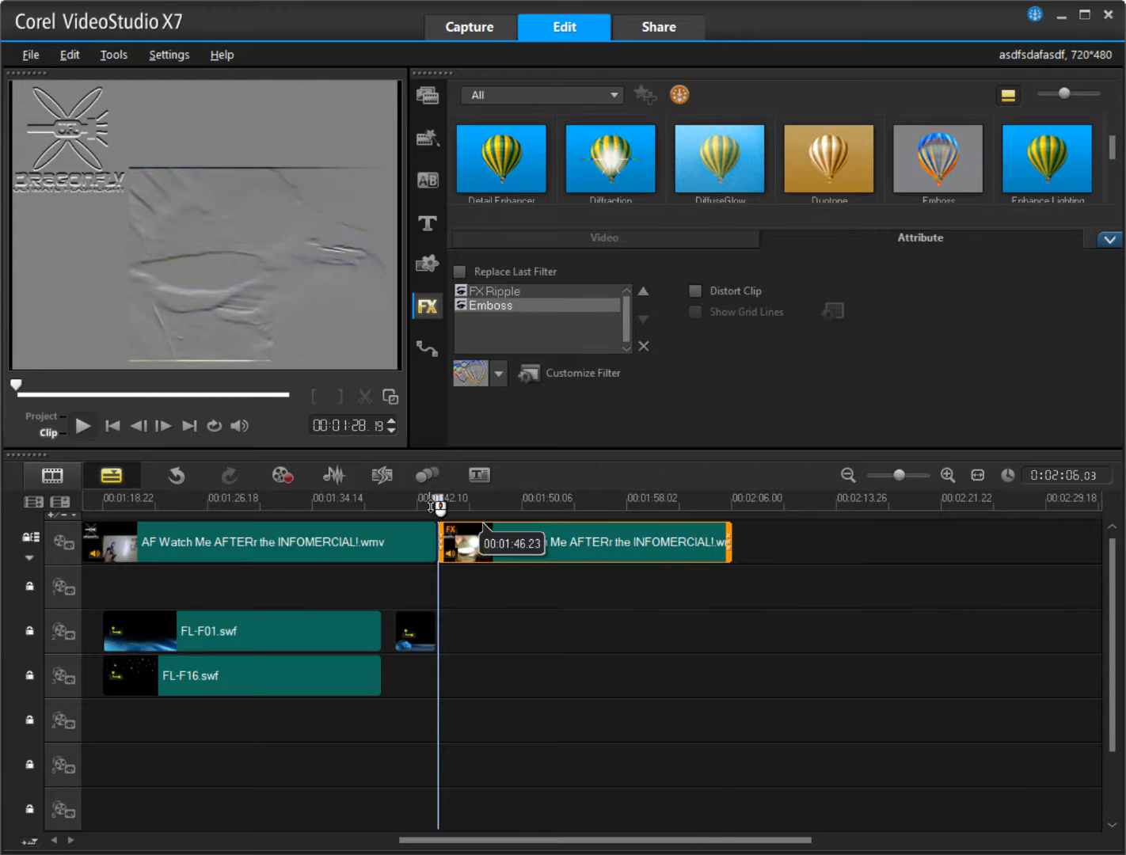
pyautogui.click(431, 503)
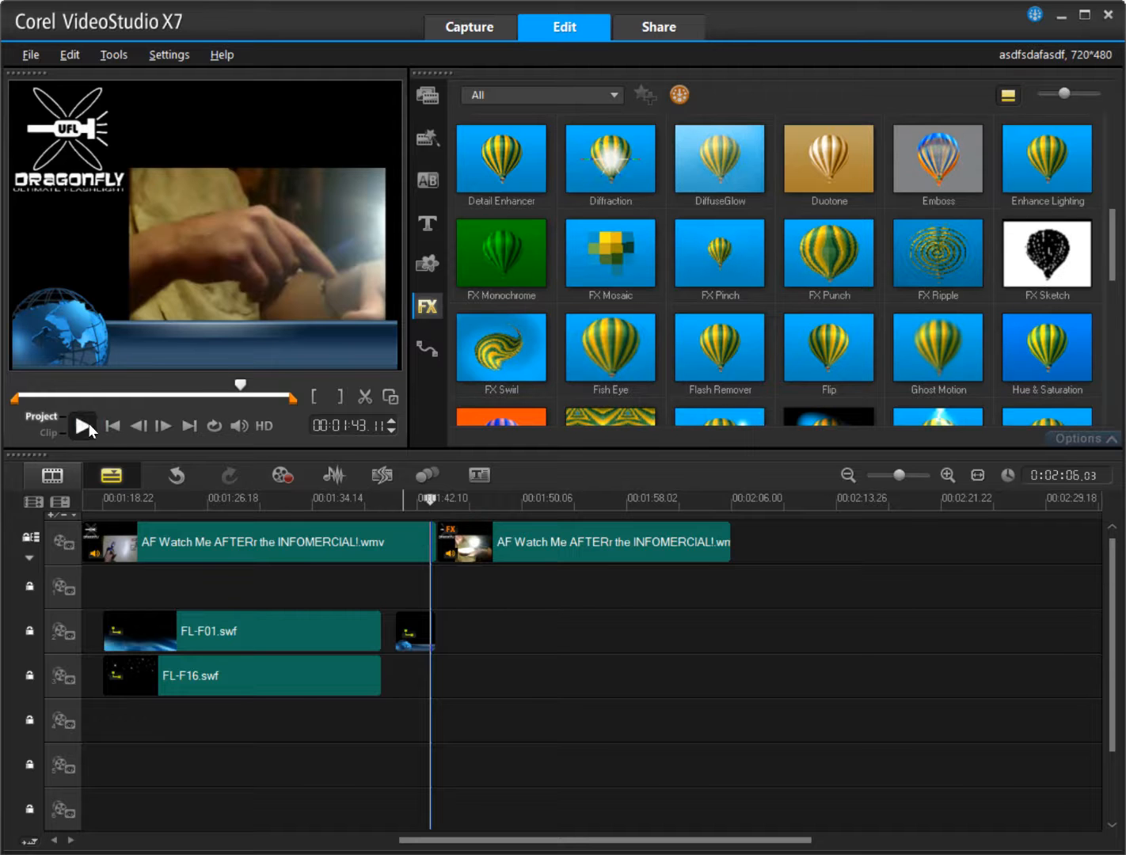
pyautogui.click(88, 424)
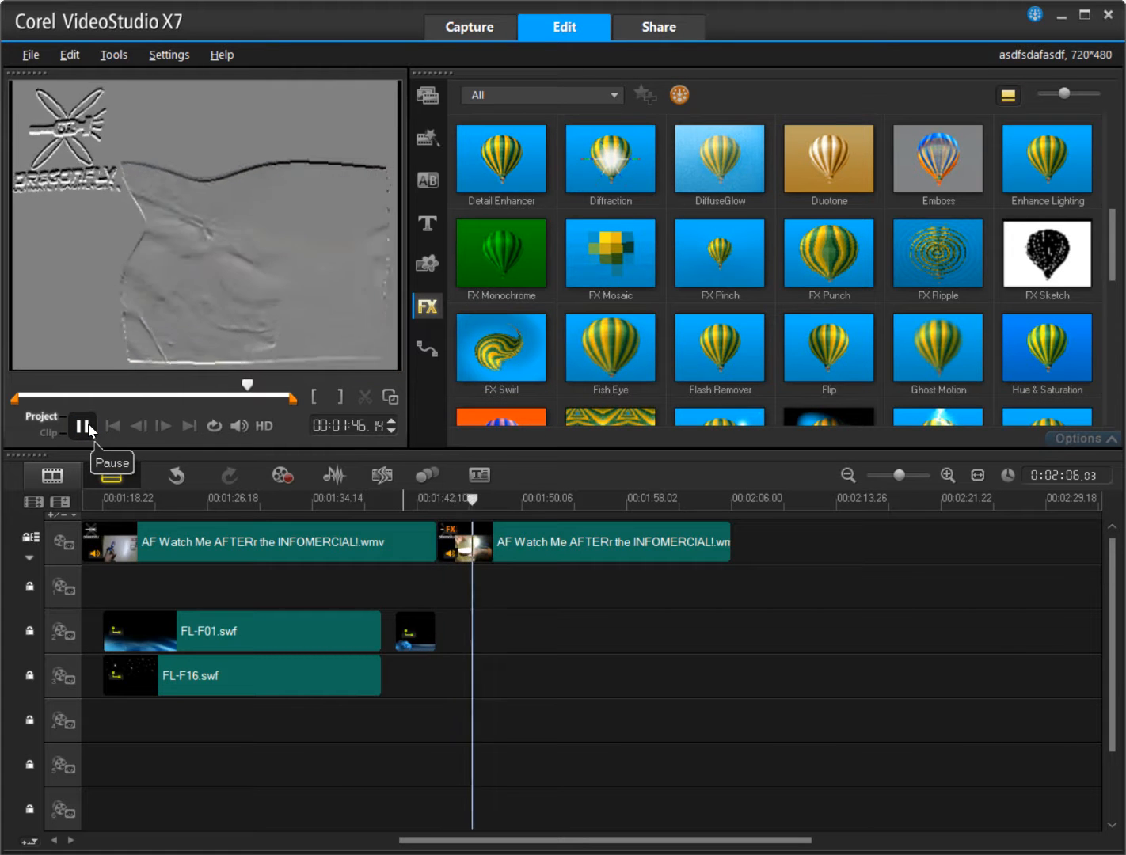
pyautogui.click(82, 426)
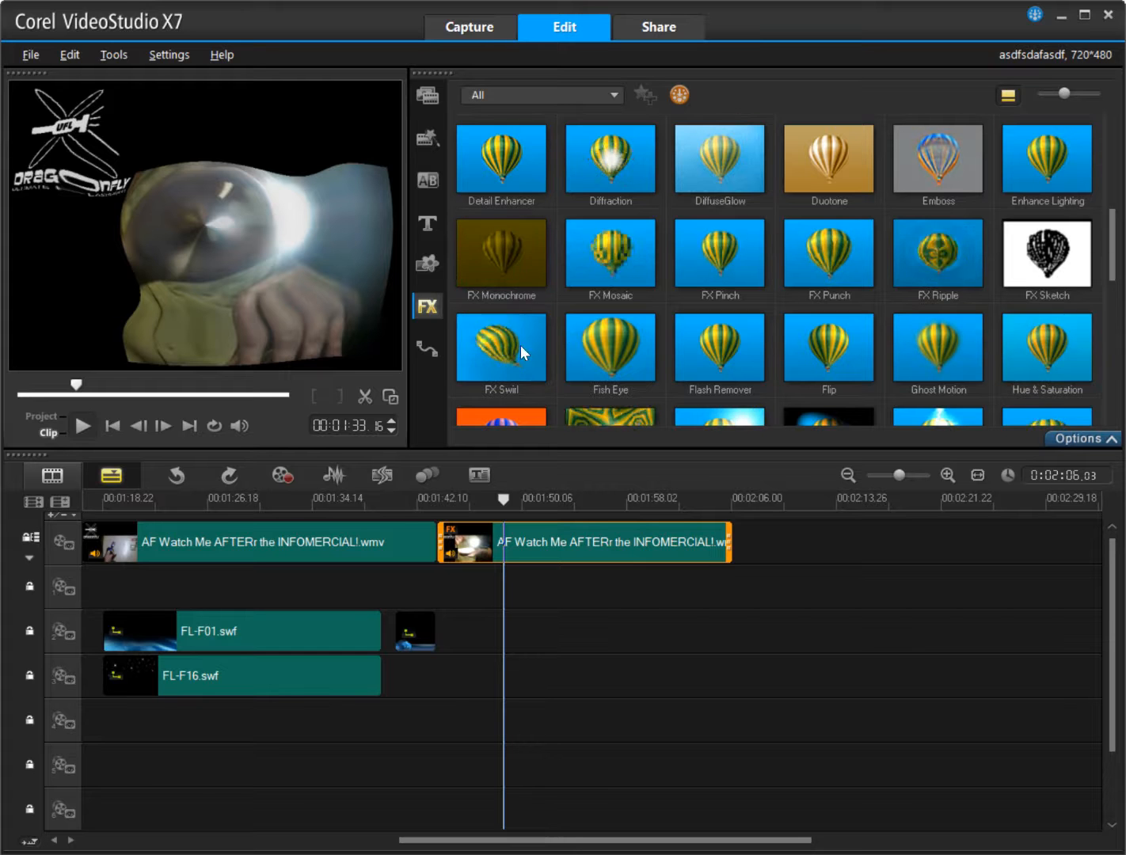
# Look through the rest of the full filter list, then the 2D Mapping and Adjust filter categories
pyautogui.scroll(-2, 884, 328)
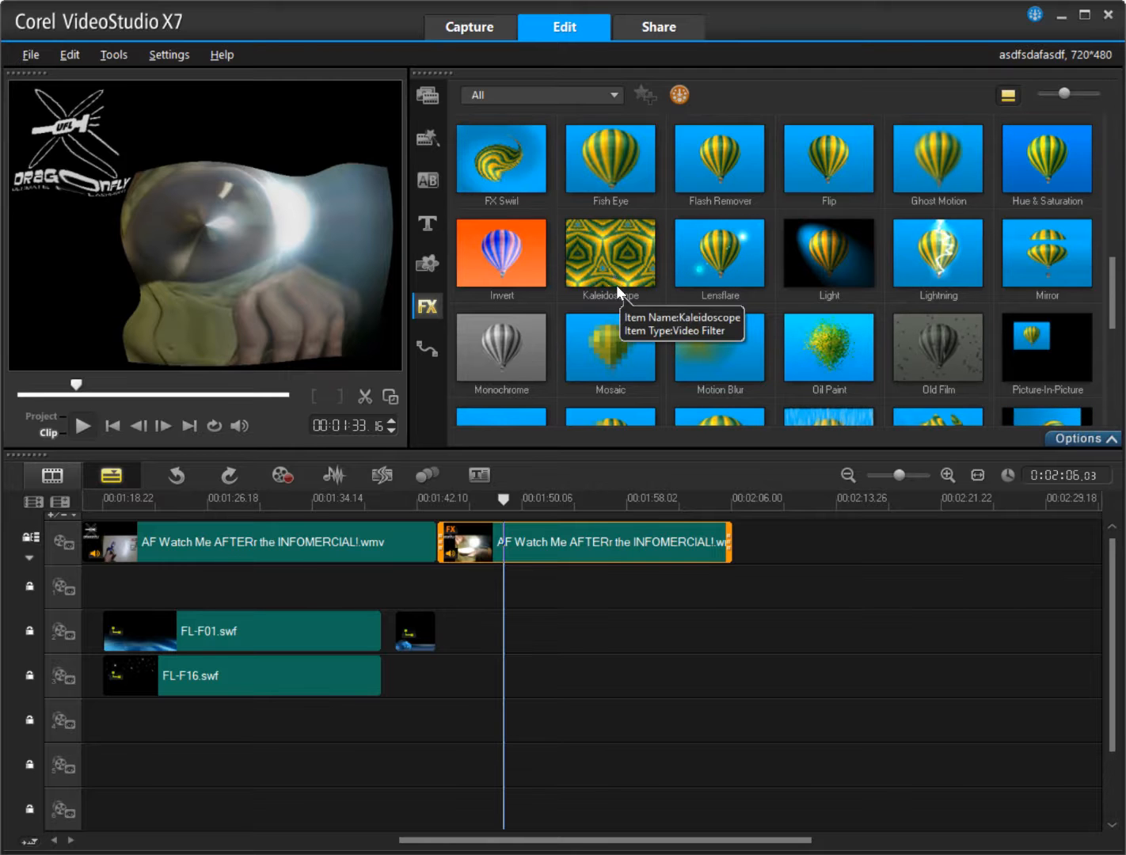
pyautogui.scroll(-2, 805, 271)
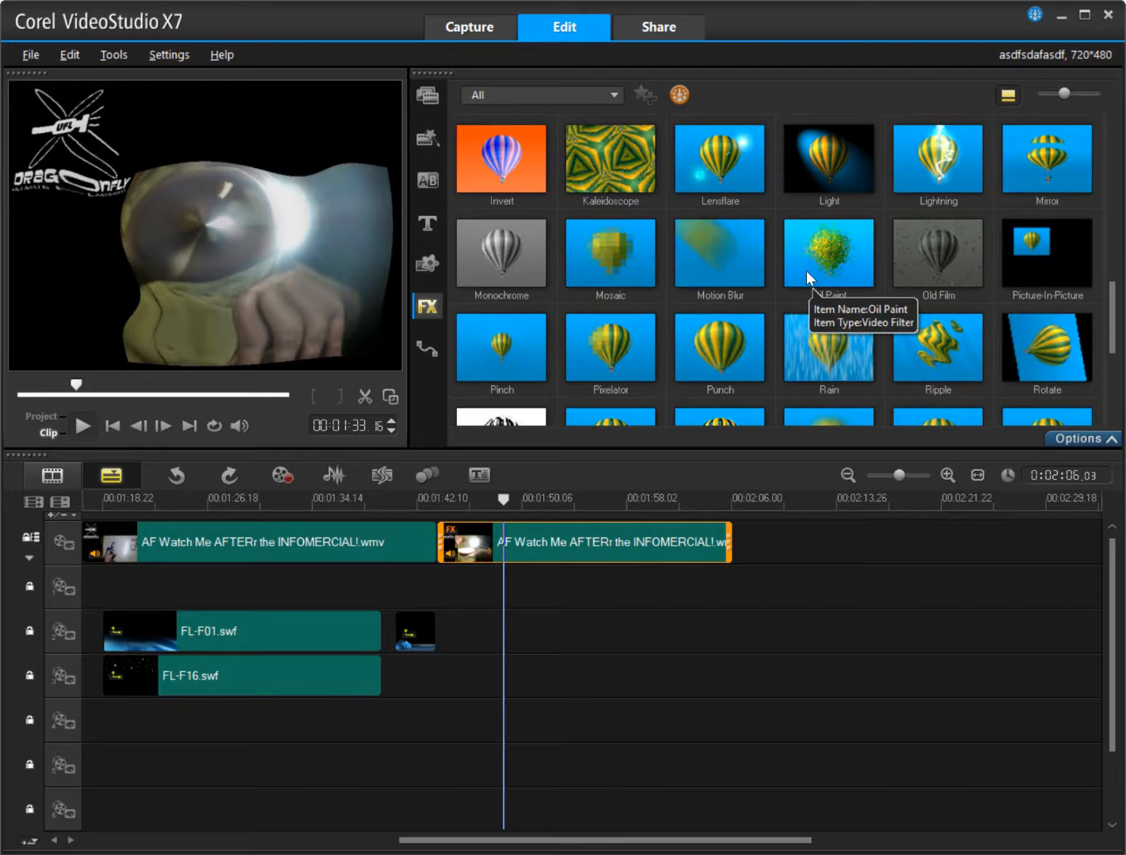
pyautogui.scroll(-1, 810, 281)
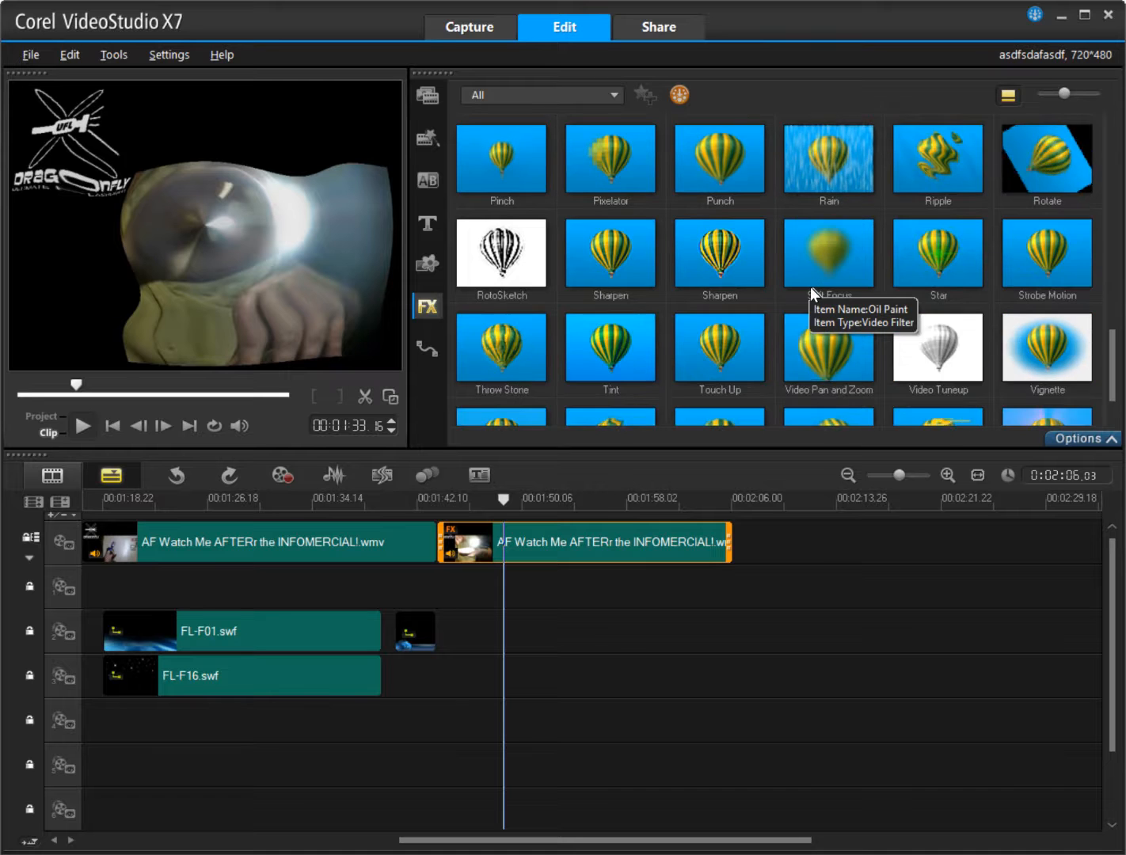
pyautogui.scroll(-1, 811, 289)
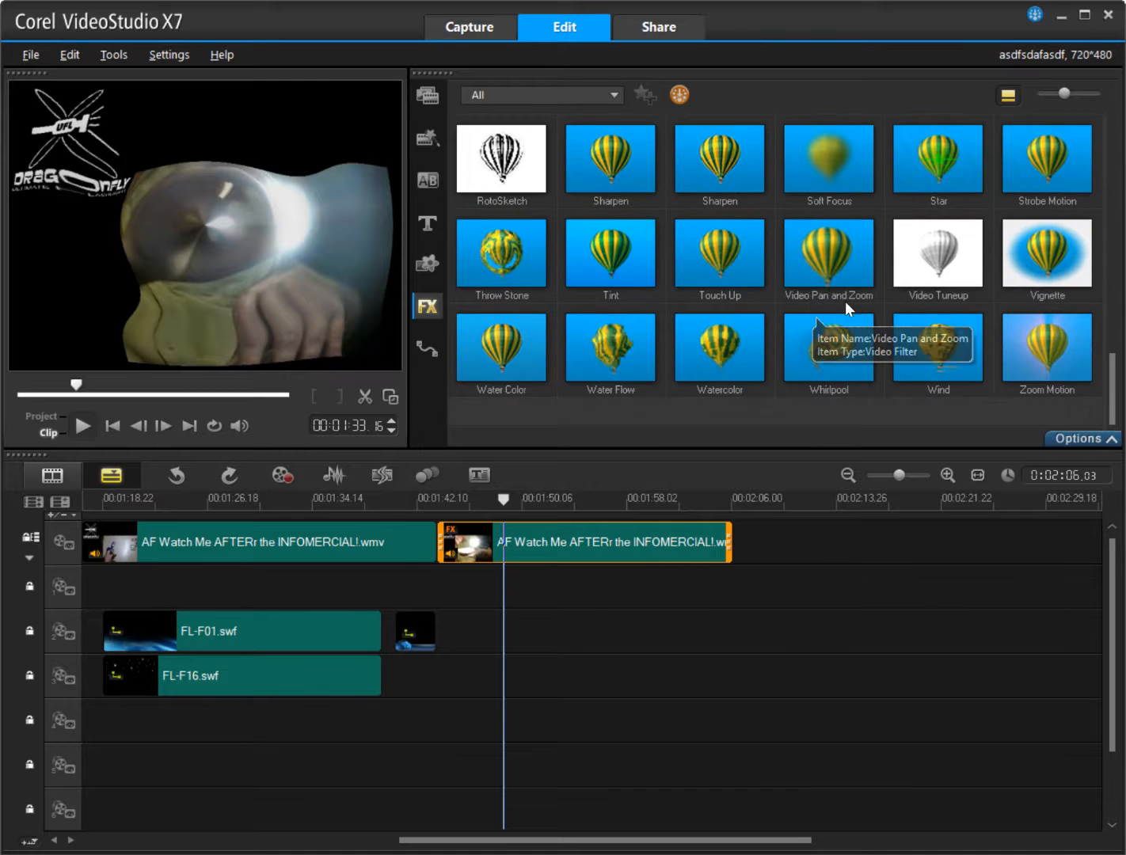
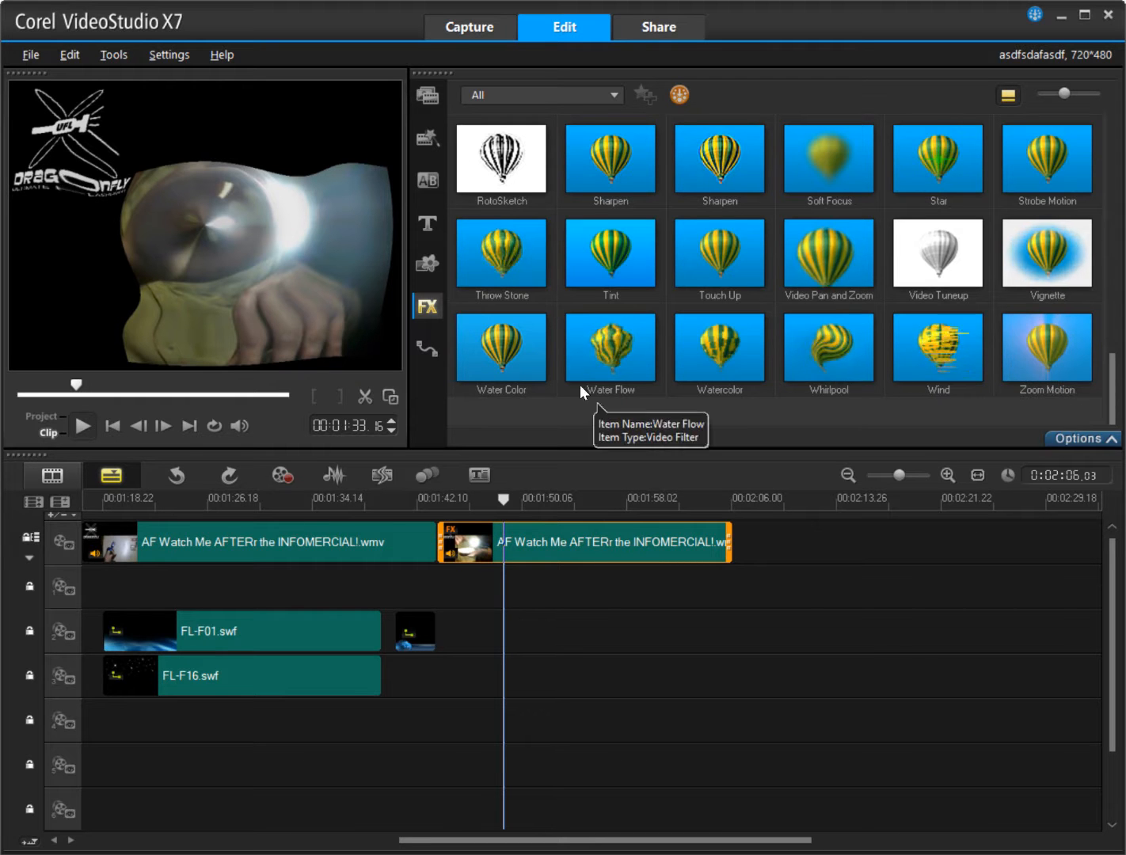
pyautogui.click(594, 95)
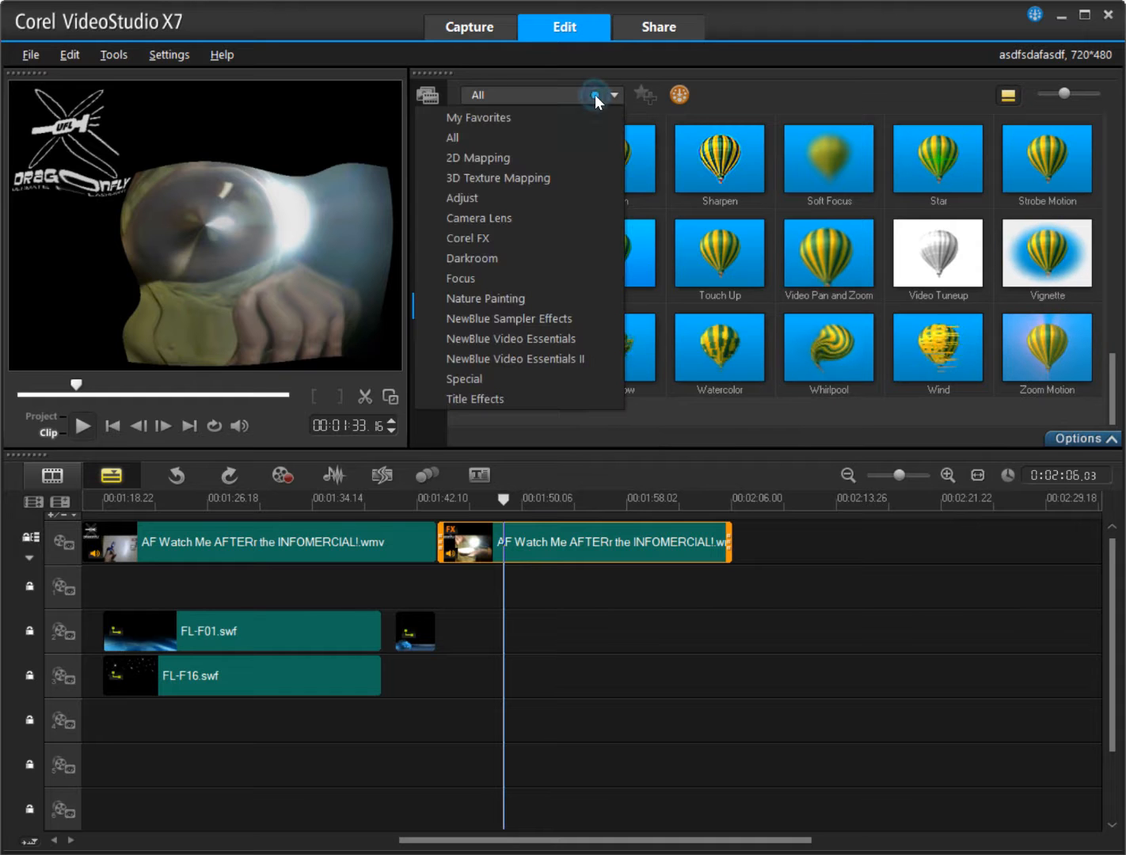
pyautogui.click(551, 164)
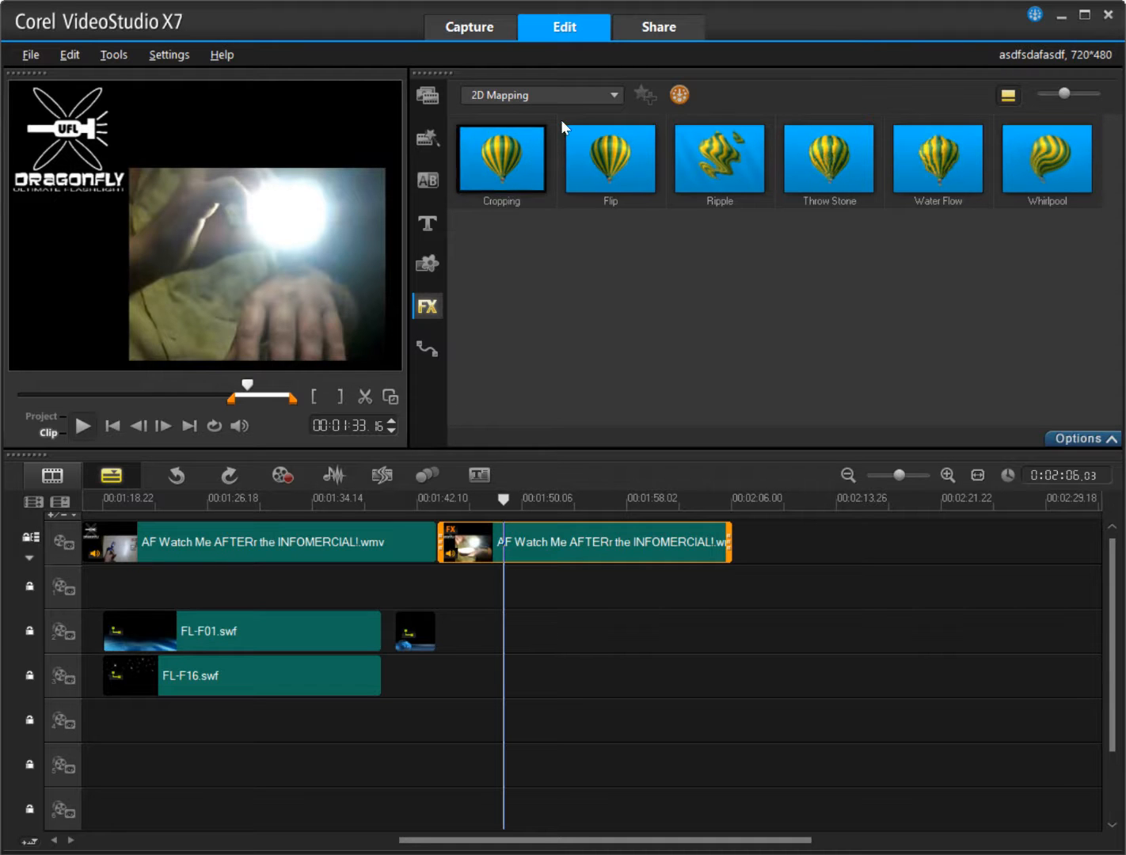
pyautogui.click(508, 94)
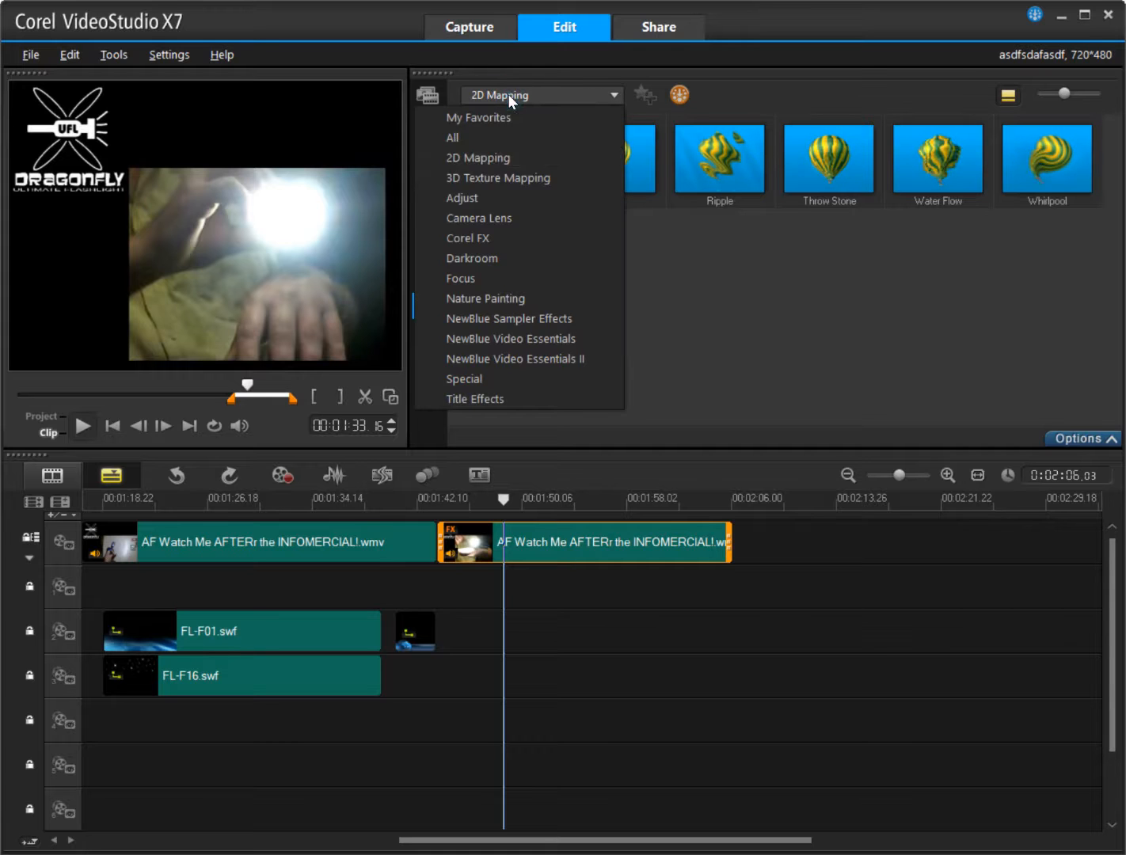
pyautogui.click(535, 196)
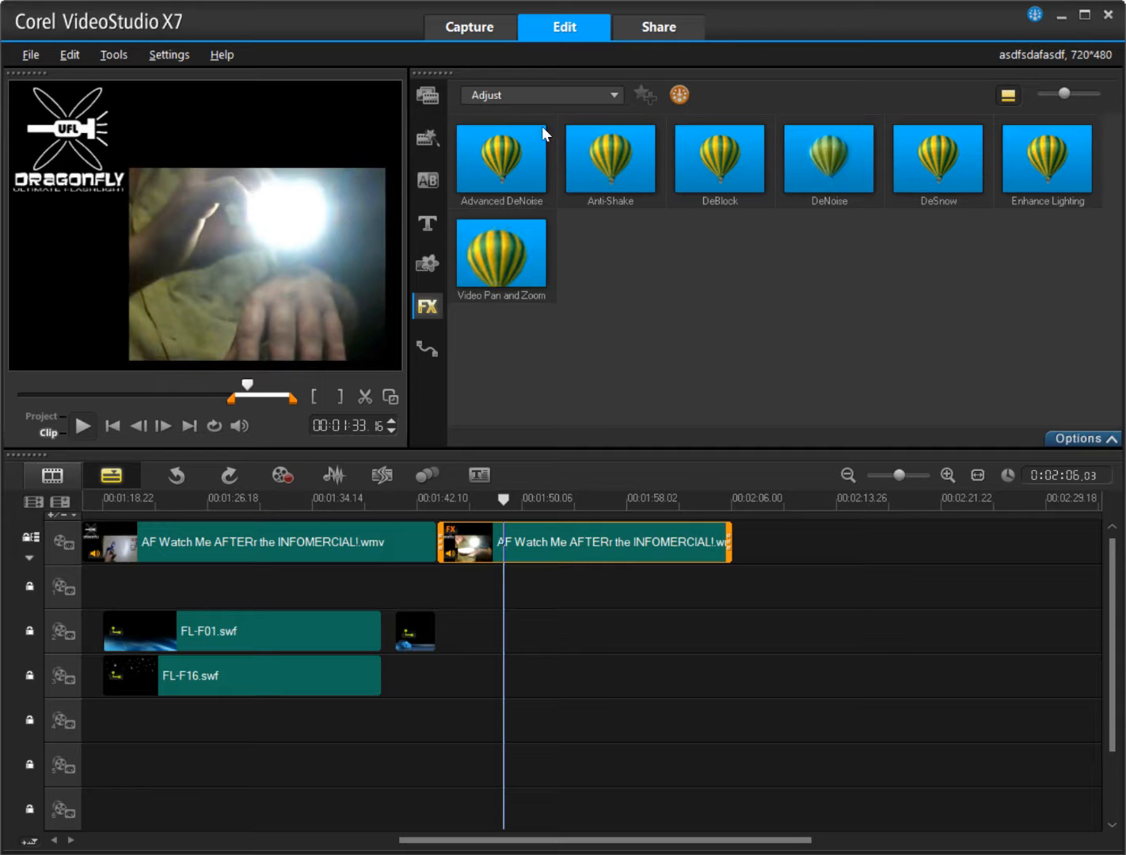
pyautogui.click(544, 97)
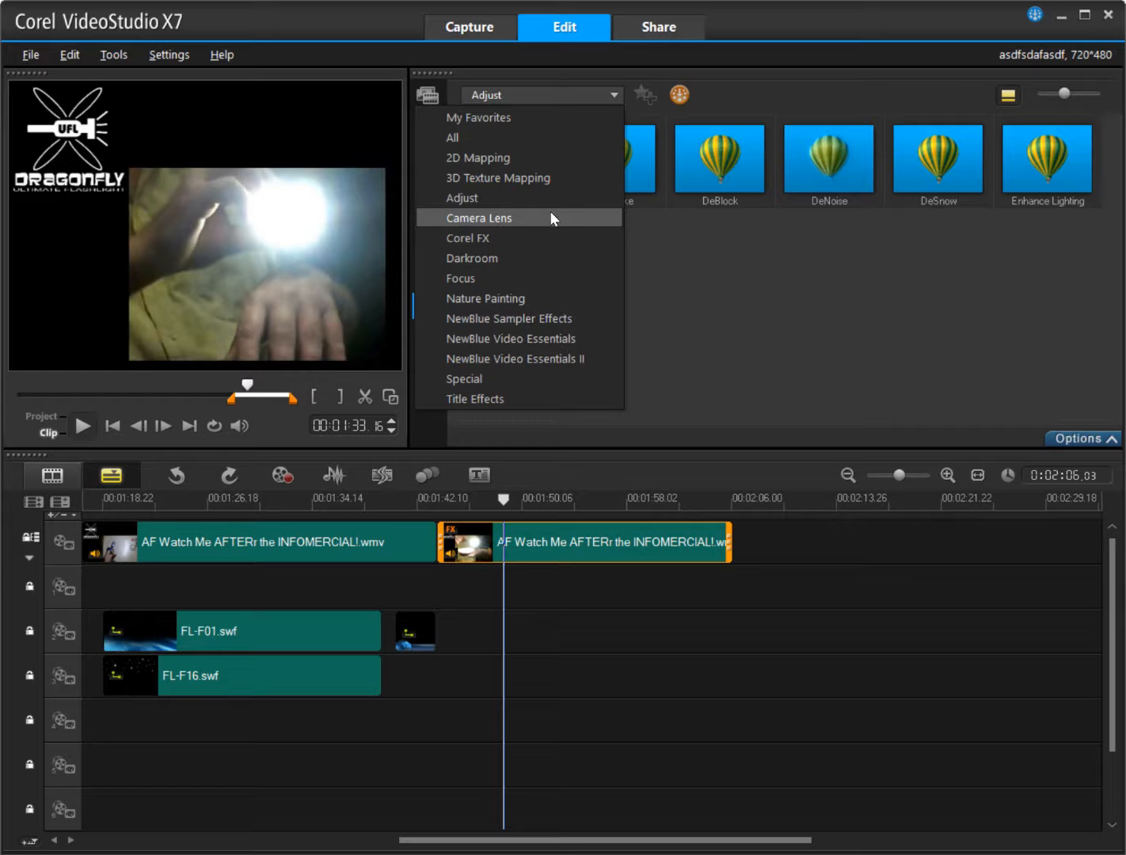
pyautogui.click(705, 232)
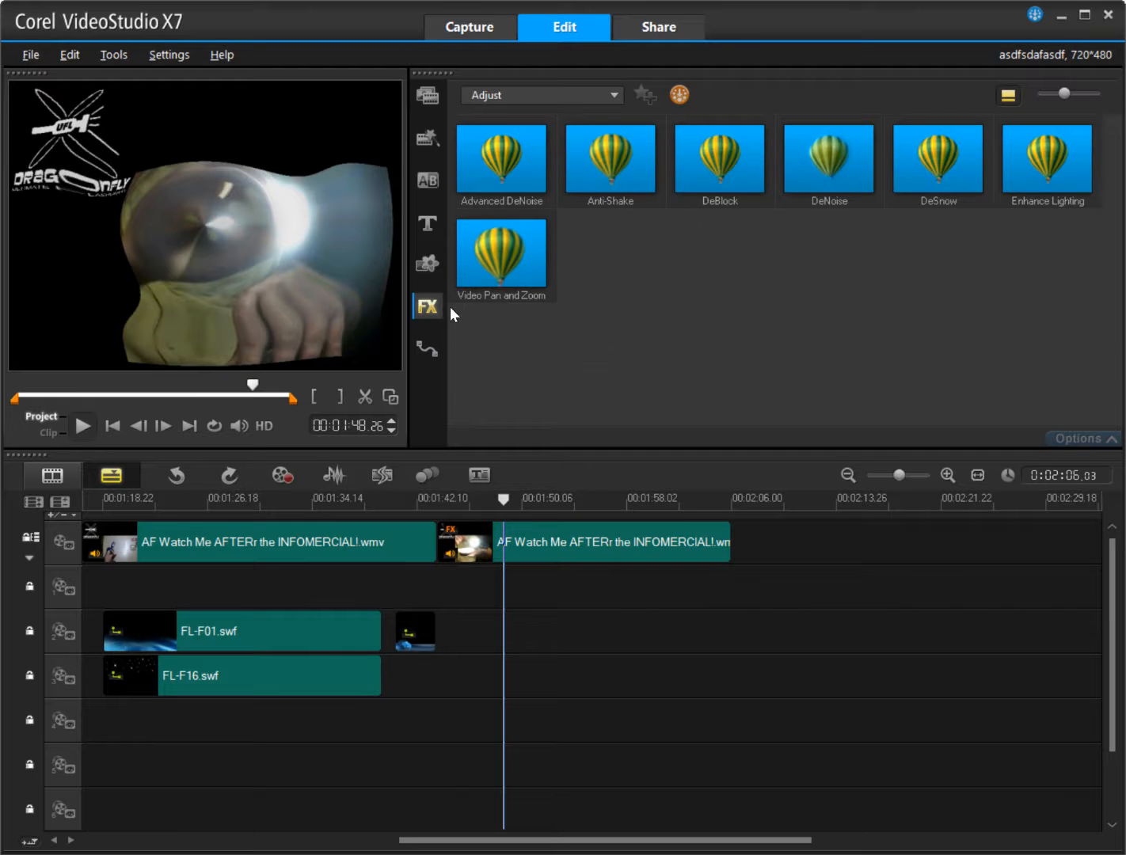
# Examine the FX Ripple customization settings of the last infomercial part, then close them and the clip's attributes
pyautogui.click(565, 543)
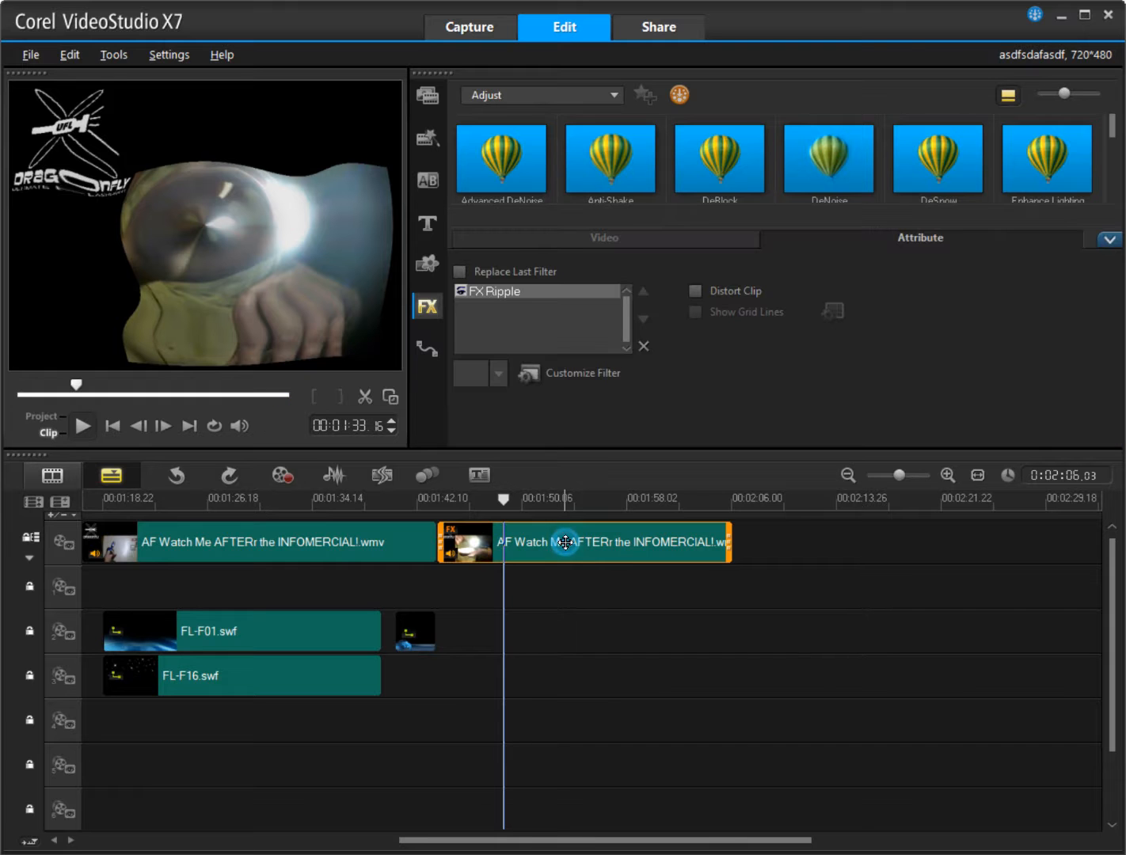
pyautogui.click(592, 374)
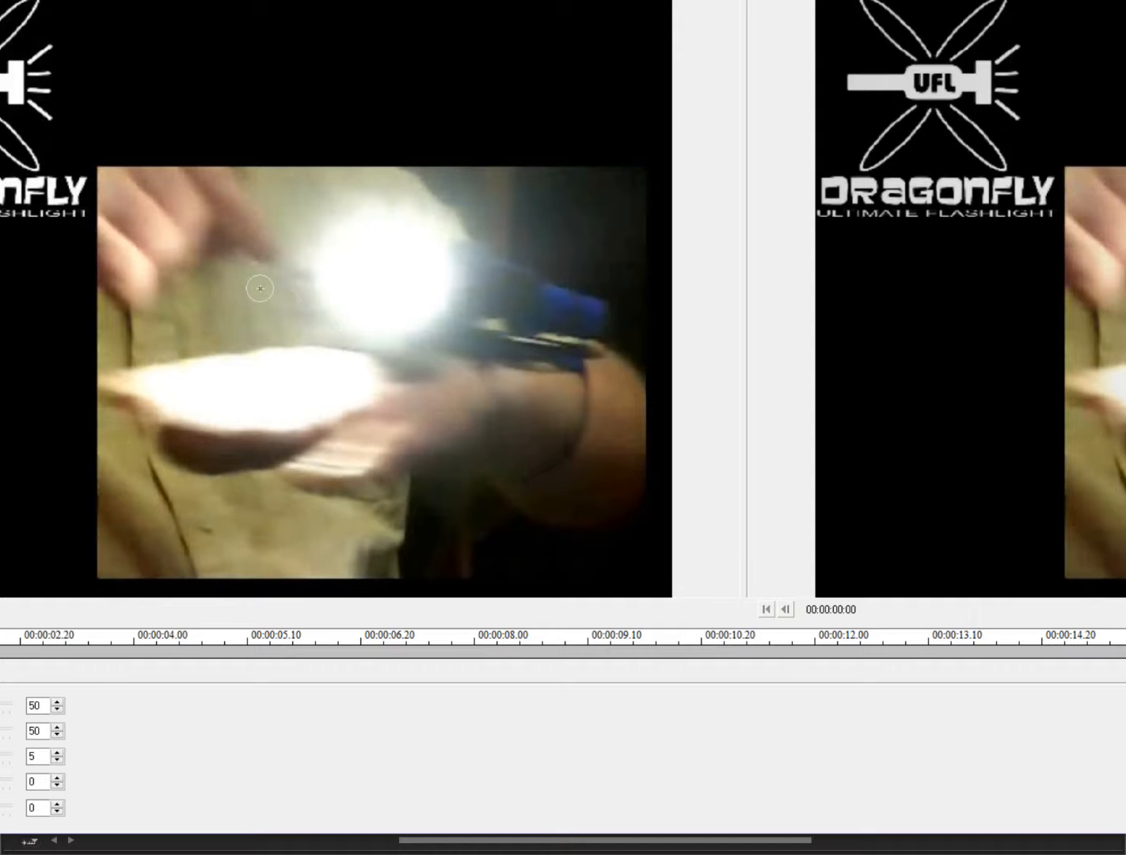
pyautogui.press('Return')
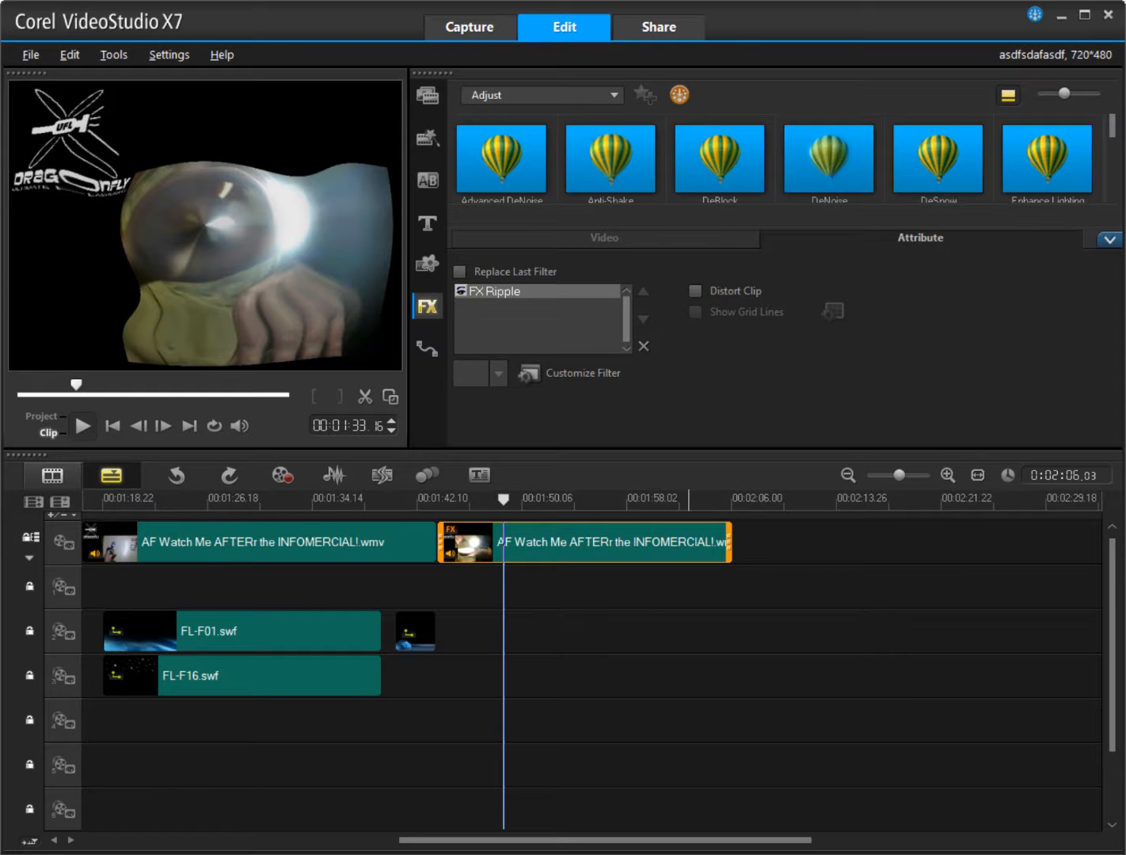
pyautogui.click(1108, 240)
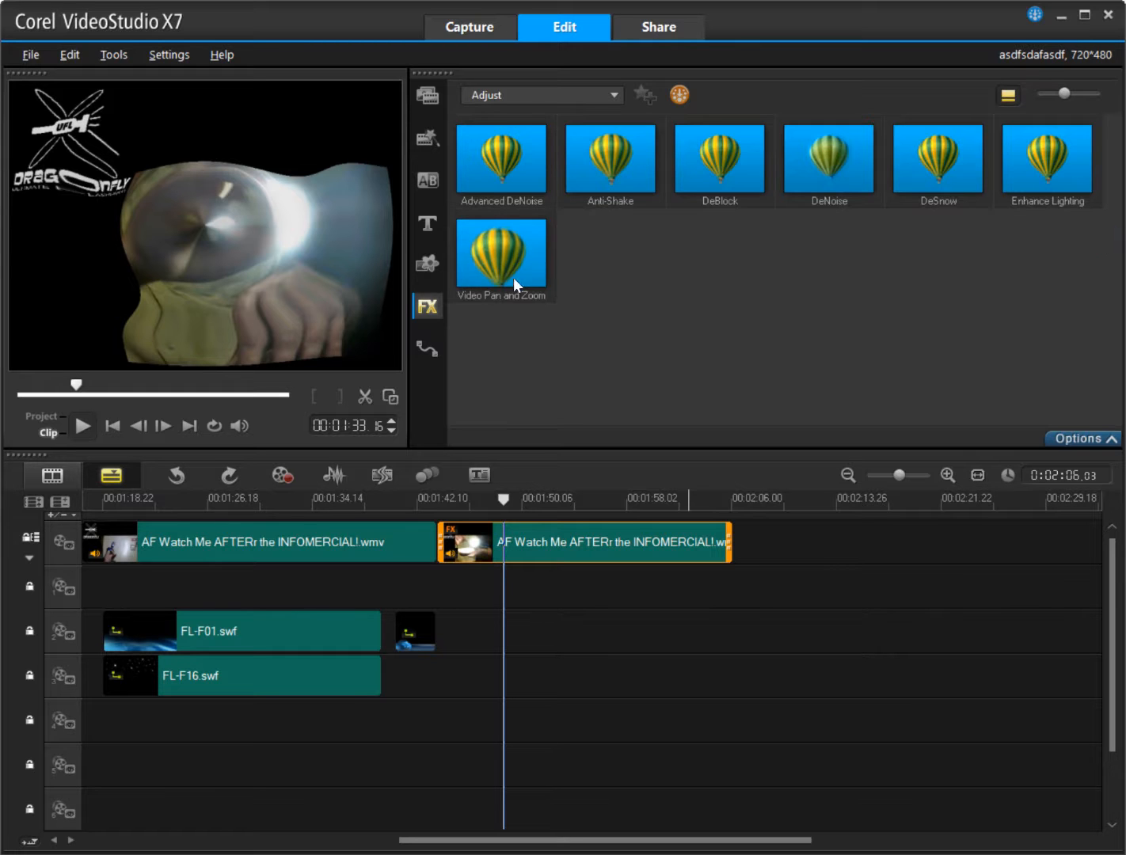
# Show the Camera Lens filter category and preview its Old Film filter
pyautogui.click(557, 97)
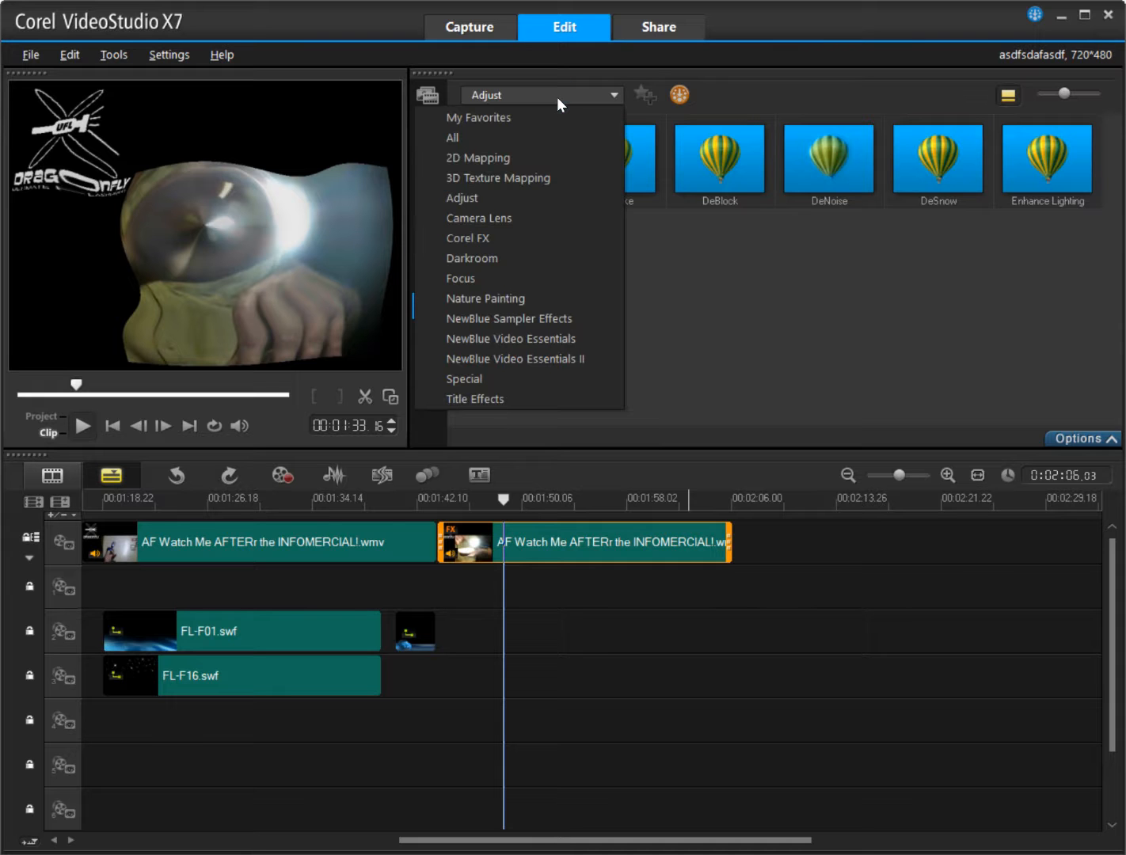
pyautogui.click(509, 219)
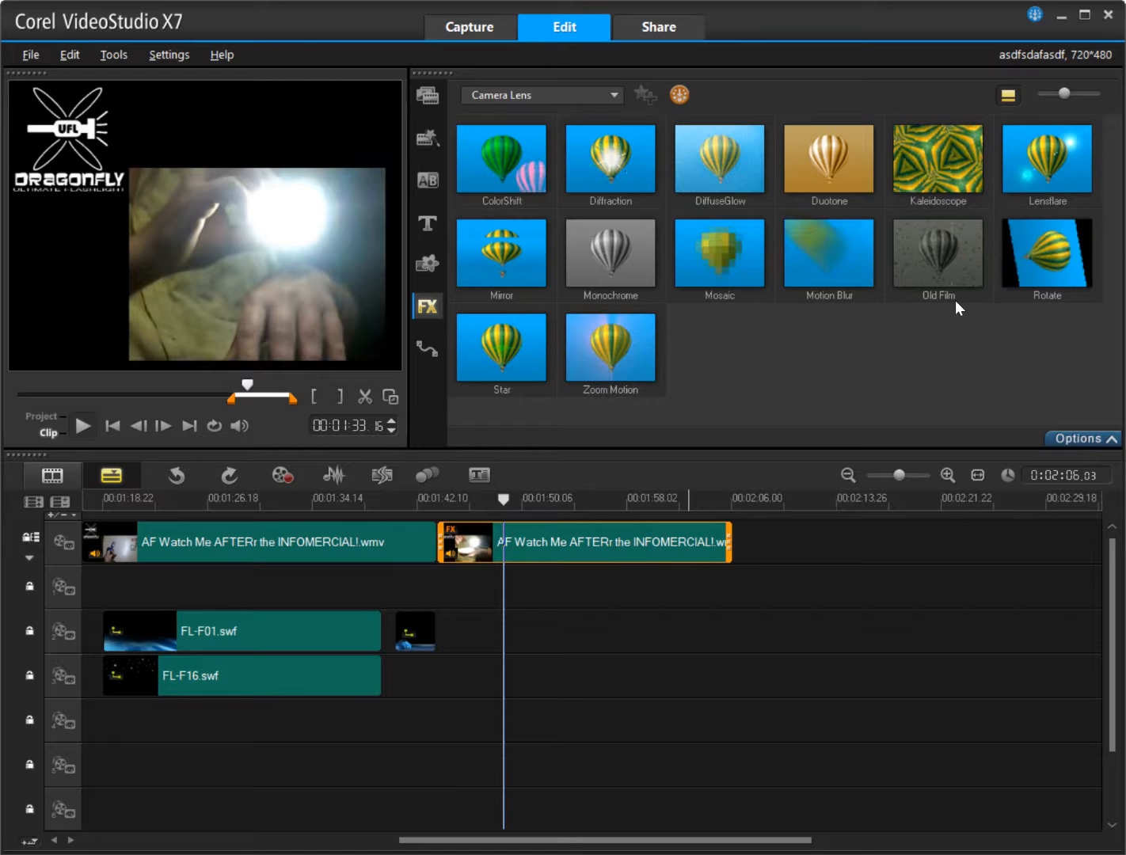
pyautogui.moveTo(922, 274); pyautogui.dragTo(374, 541)
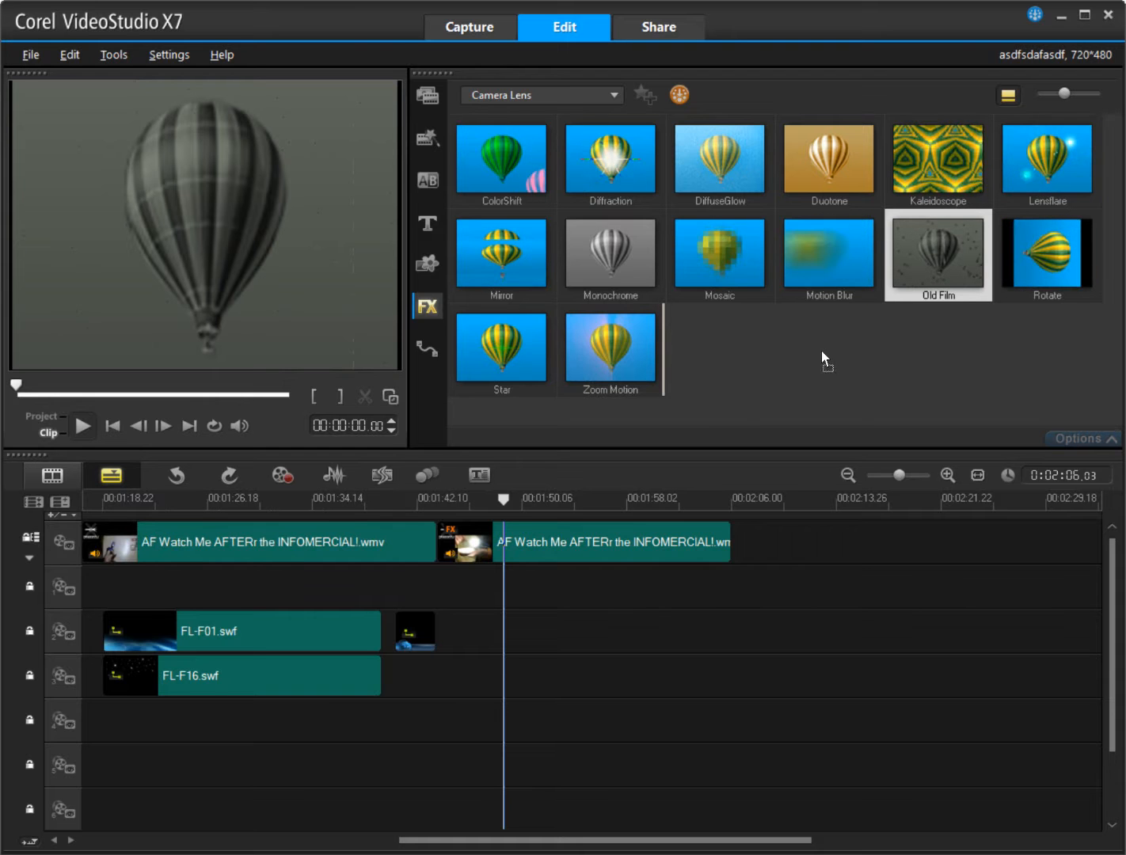
pyautogui.click(945, 277)
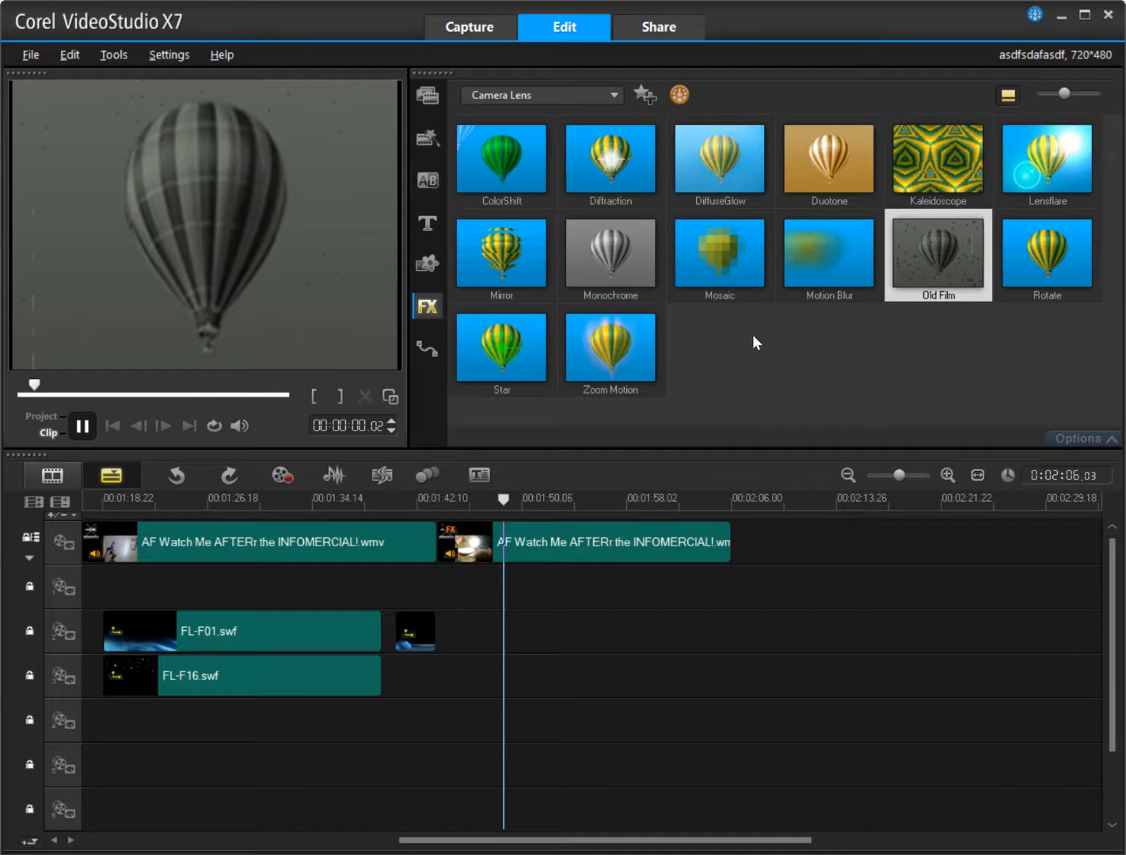
# Split the infomercial footage above the Flash animations at 00:01:36.03 and again at about 00:01:26
pyautogui.click(333, 497)
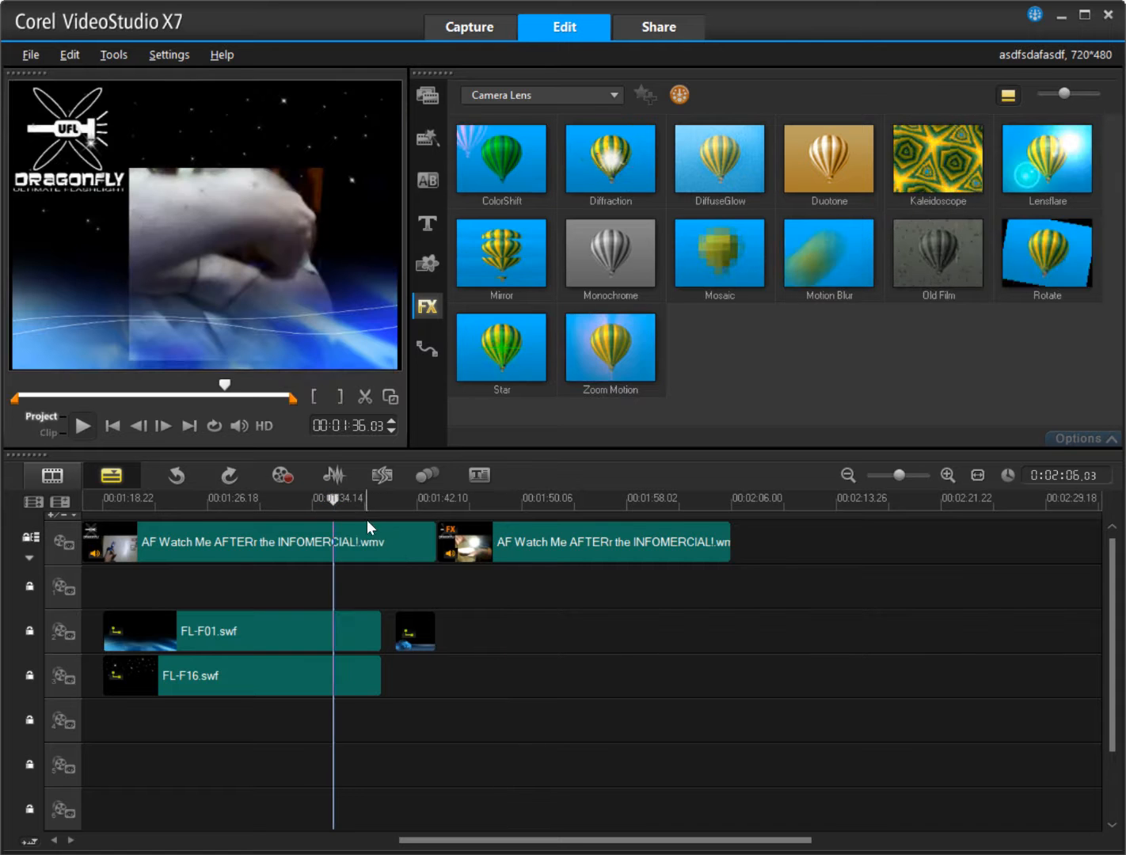
pyautogui.click(367, 528)
pyautogui.click(368, 401)
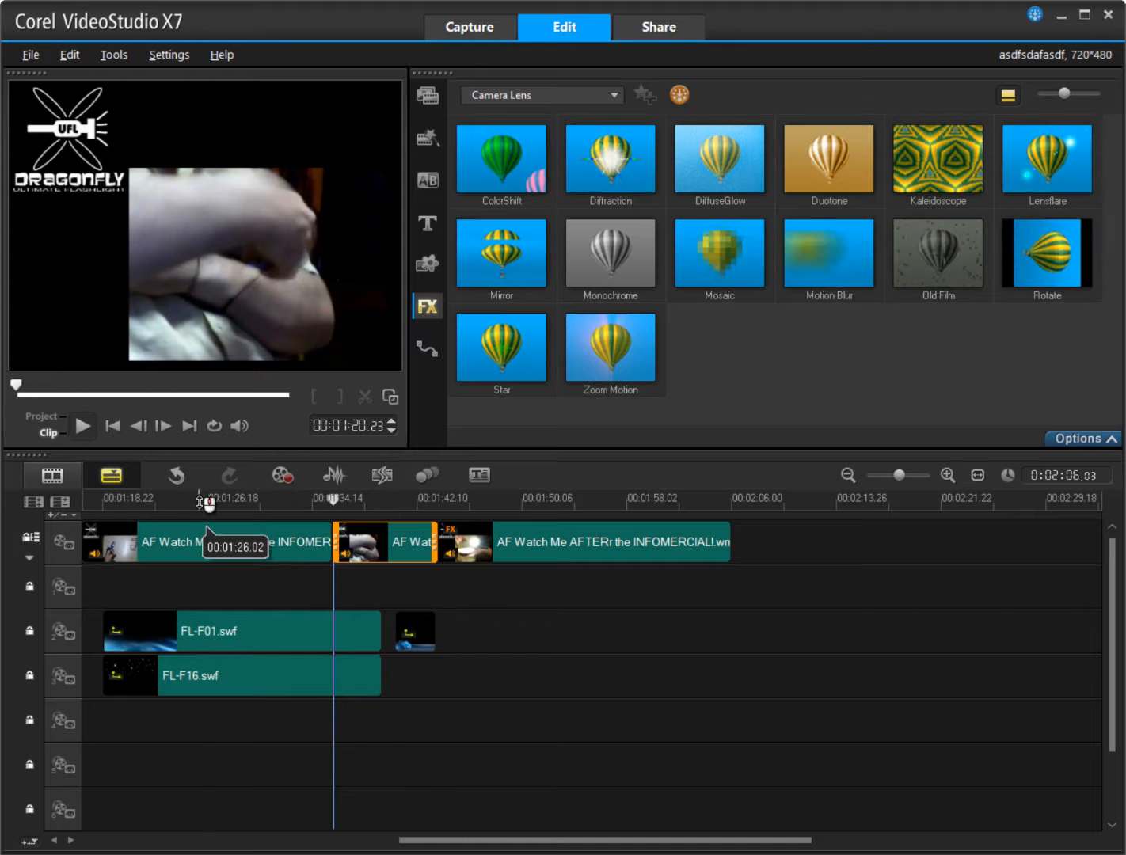
pyautogui.click(208, 531)
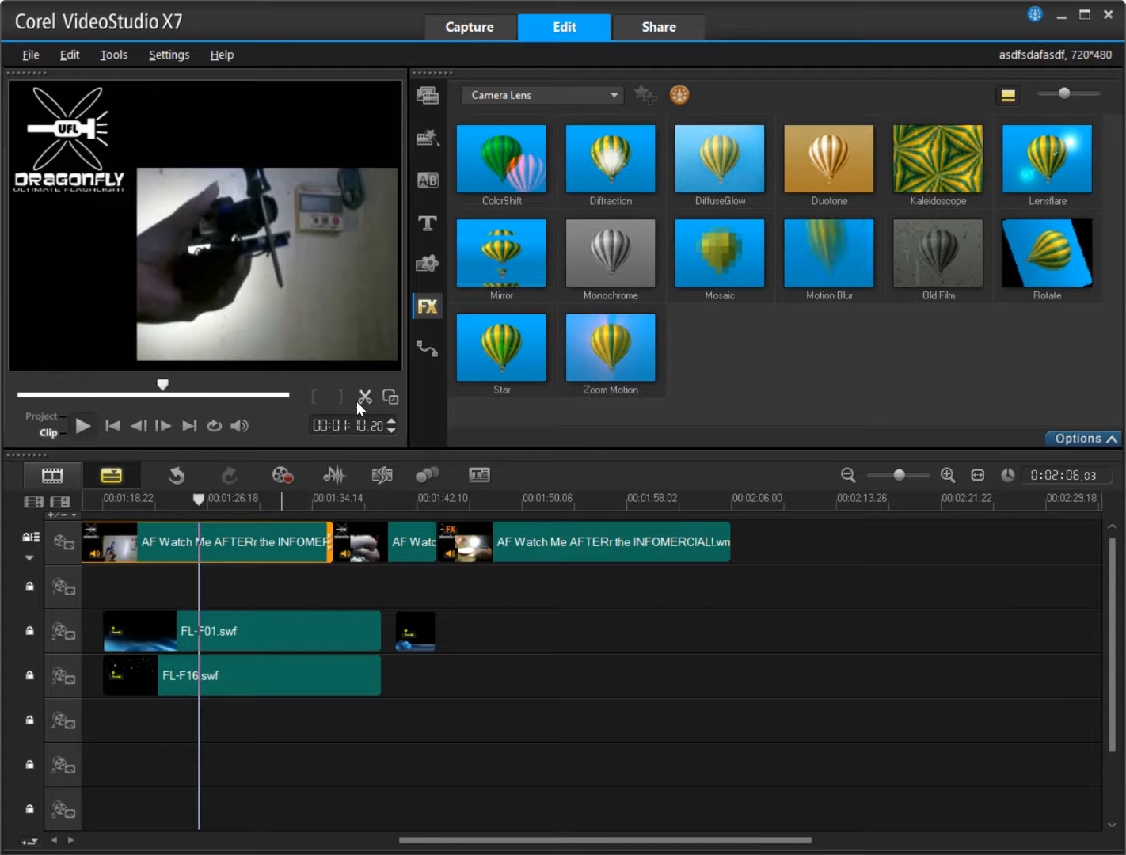
pyautogui.click(361, 399)
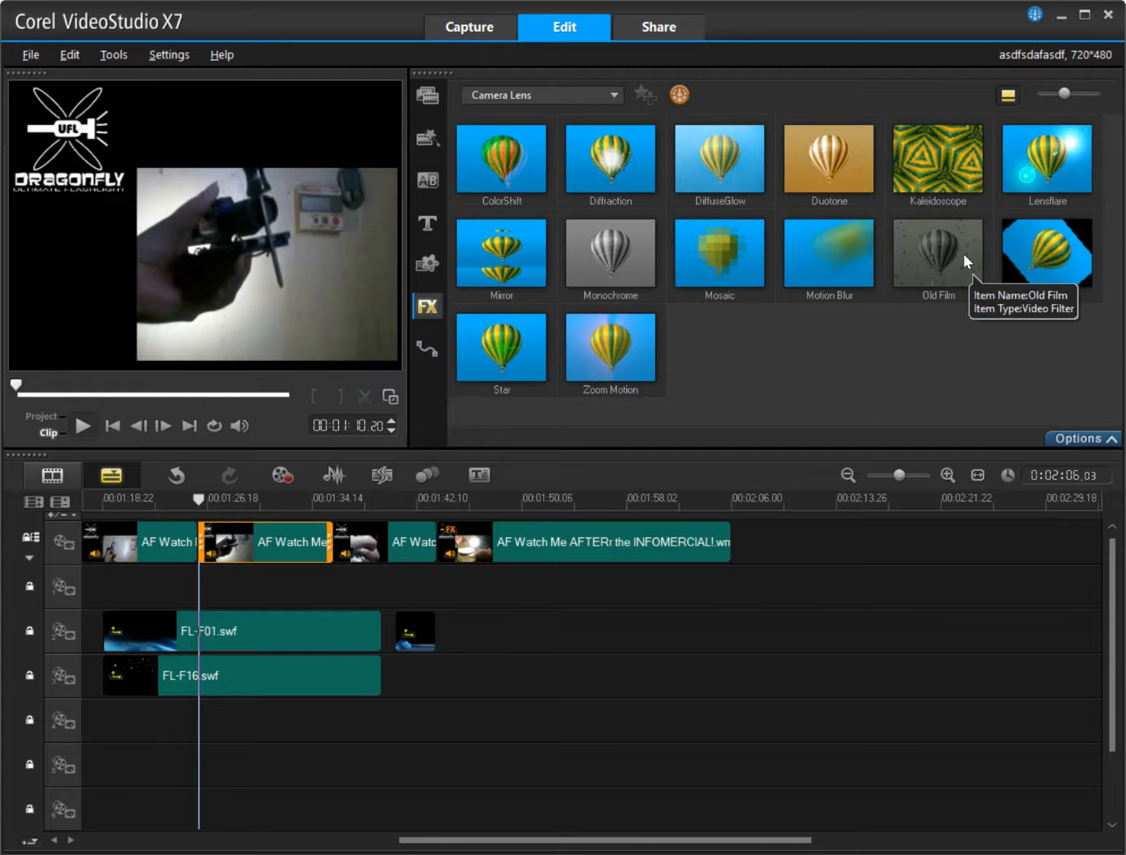
# Apply the Old Film filter to the infomercial part starting at 00:01:36.03, and preview the project from 00:01:21.20
pyautogui.moveTo(860, 369); pyautogui.dragTo(418, 545)
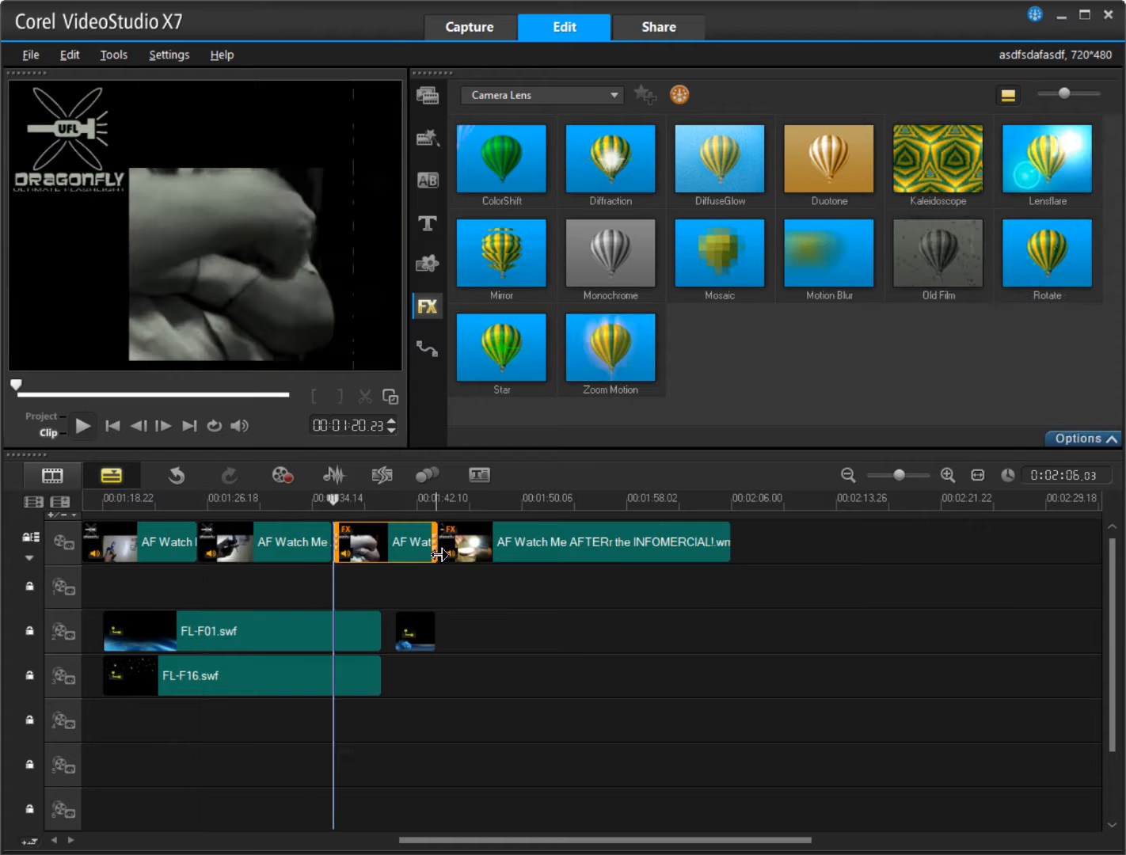
pyautogui.moveTo(333, 496); pyautogui.dragTo(141, 509)
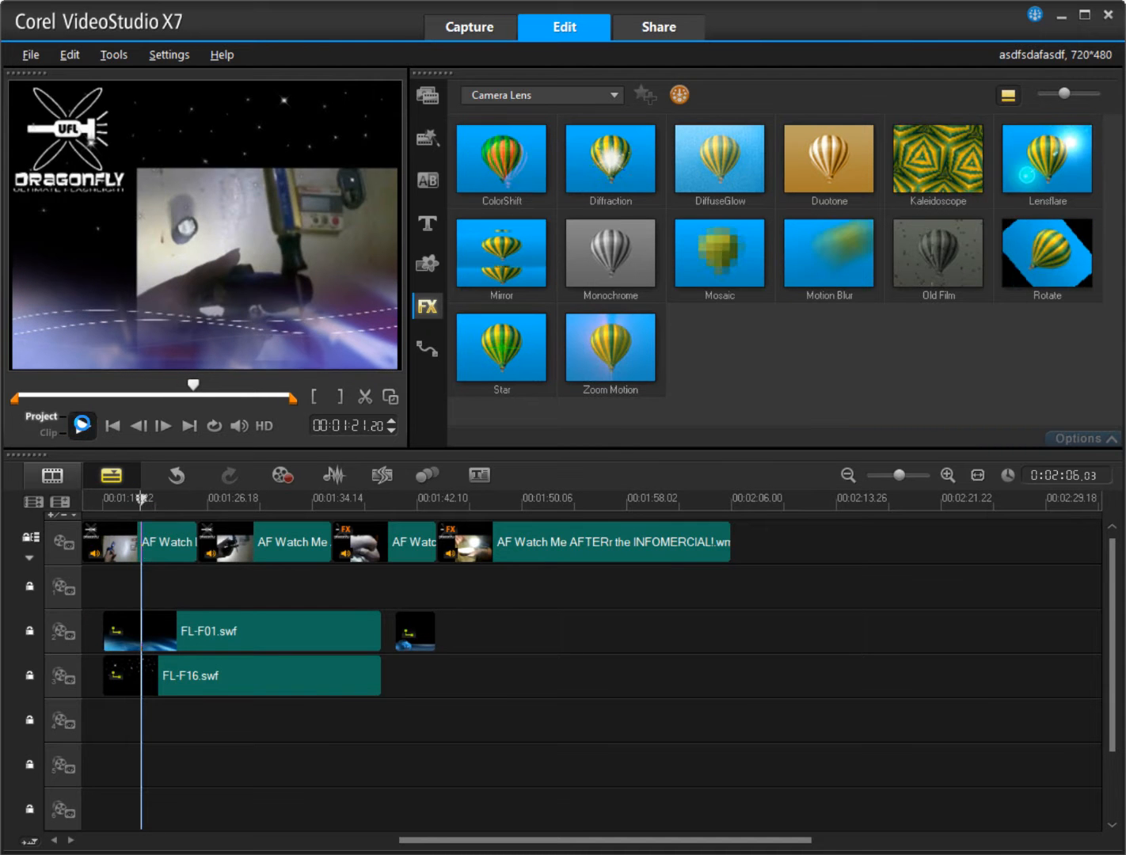
pyautogui.click(84, 427)
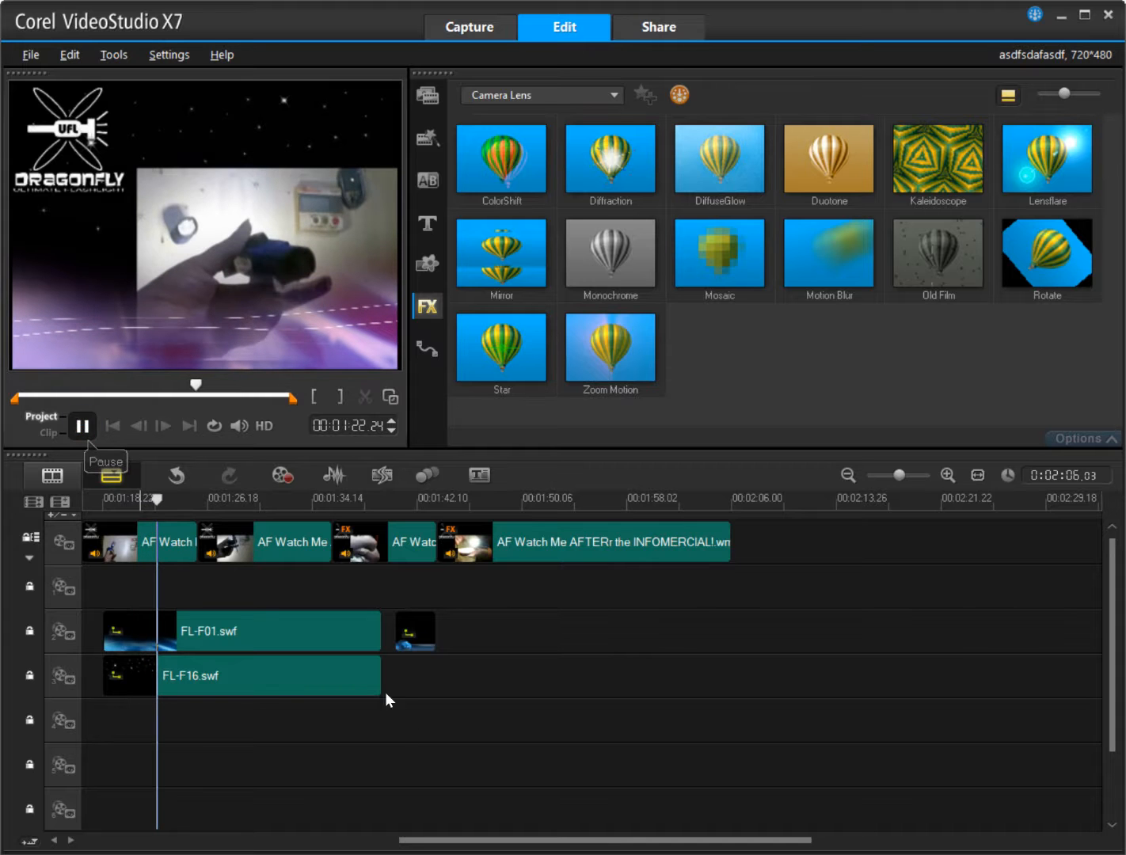
pyautogui.moveTo(527, 834); pyautogui.dragTo(274, 835)
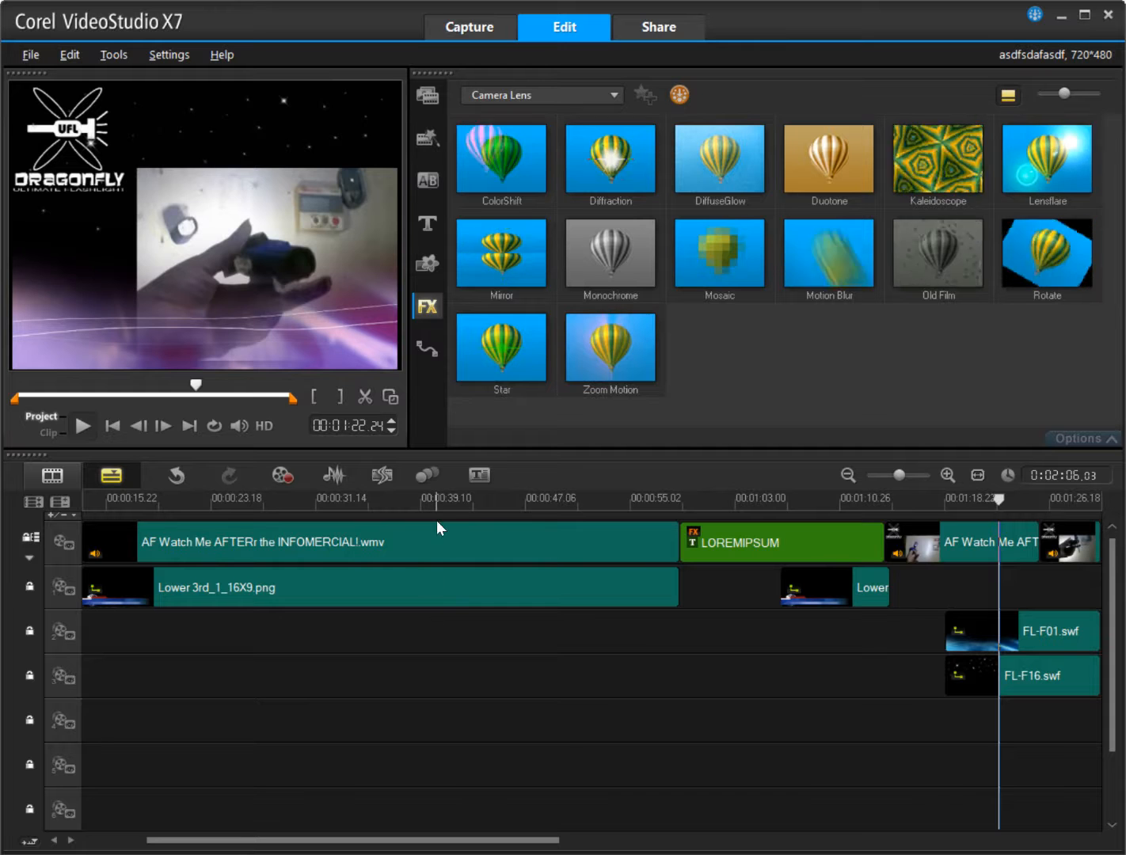
# Scrub through the infomercial footage and preview the project from the Old Film part at about 00:01:38.00 into the FX Ripple part
pyautogui.moveTo(440, 507); pyautogui.dragTo(361, 499)
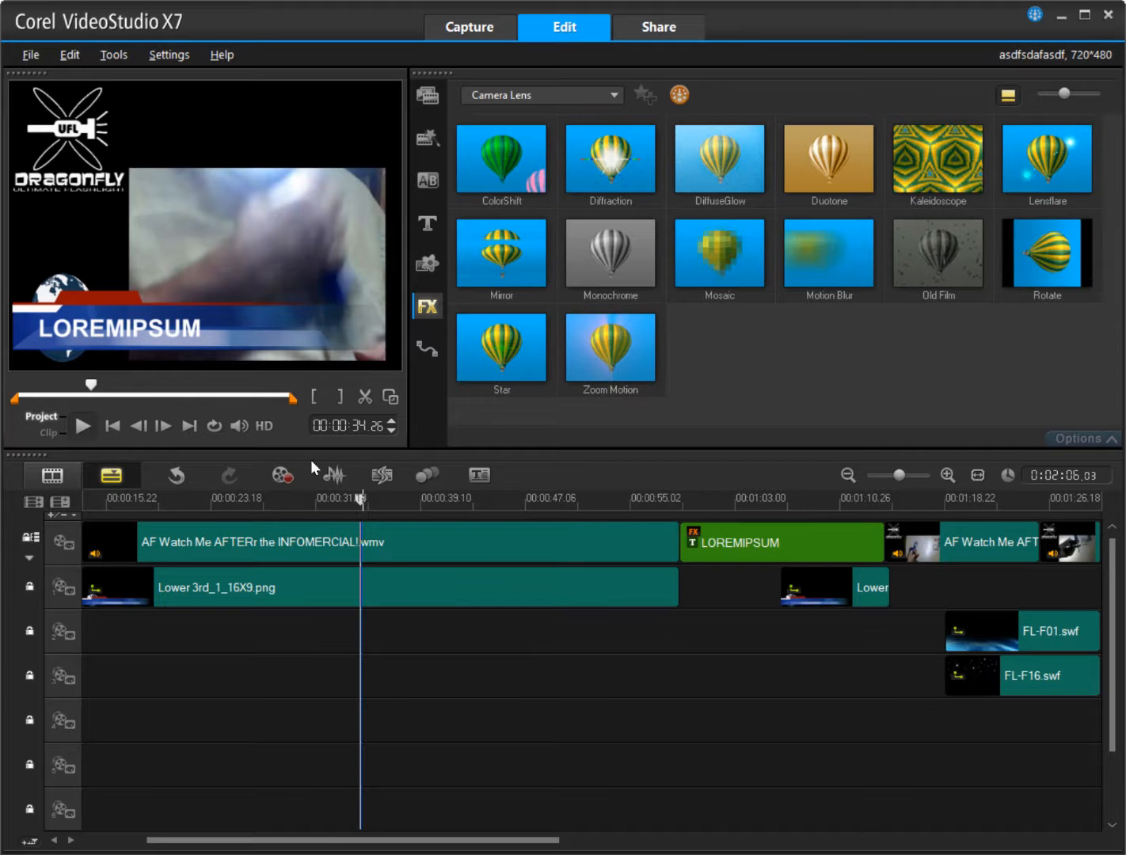
pyautogui.click(311, 552)
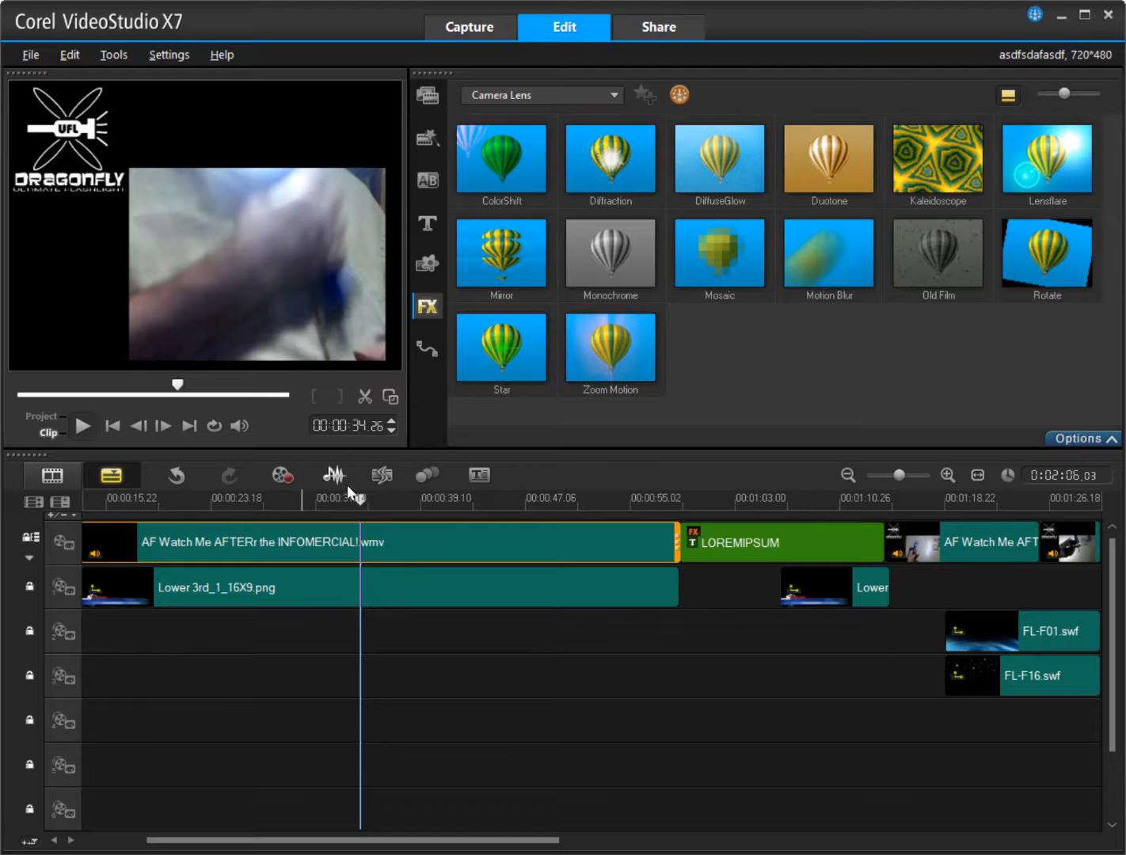
pyautogui.moveTo(360, 503); pyautogui.dragTo(1086, 528)
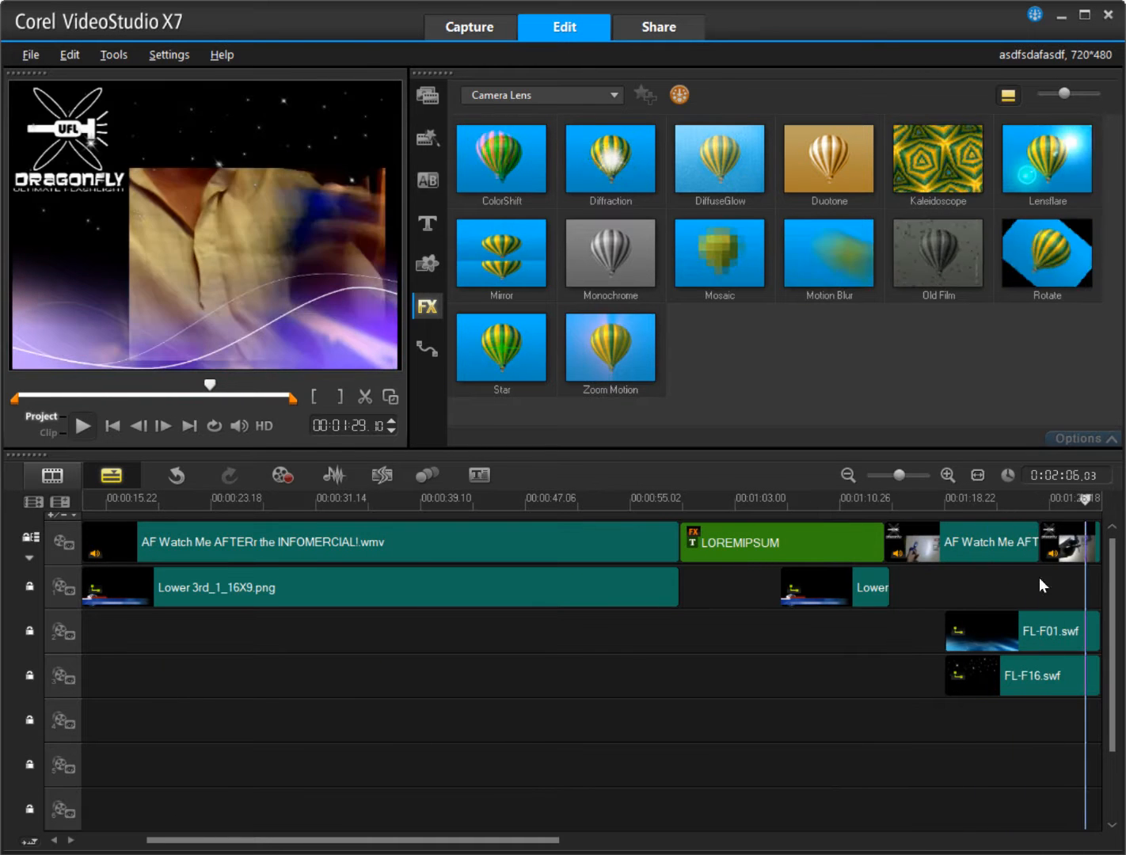
pyautogui.moveTo(462, 837); pyautogui.dragTo(663, 835)
pyautogui.moveTo(538, 498)
pyautogui.mouseDown()
pyautogui.moveTo(645, 497)
pyautogui.moveTo(528, 512)
pyautogui.mouseUp()
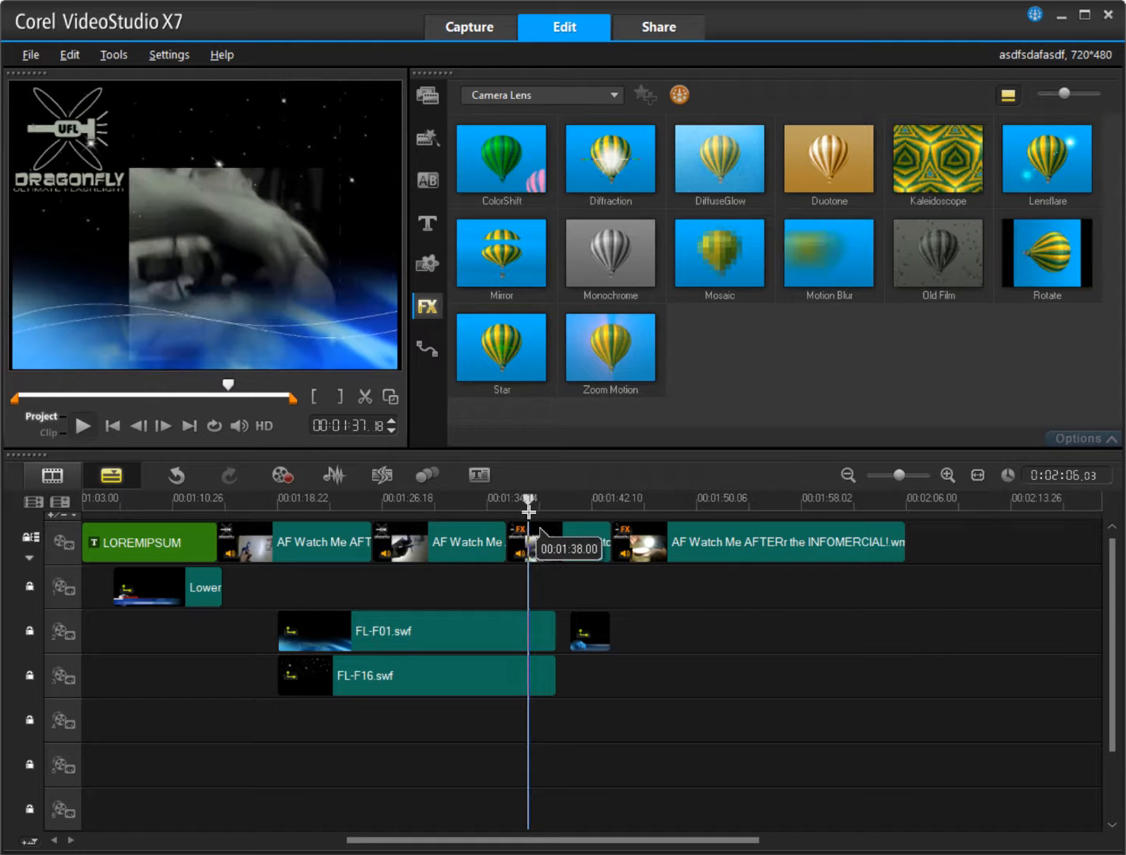
pyautogui.click(70, 424)
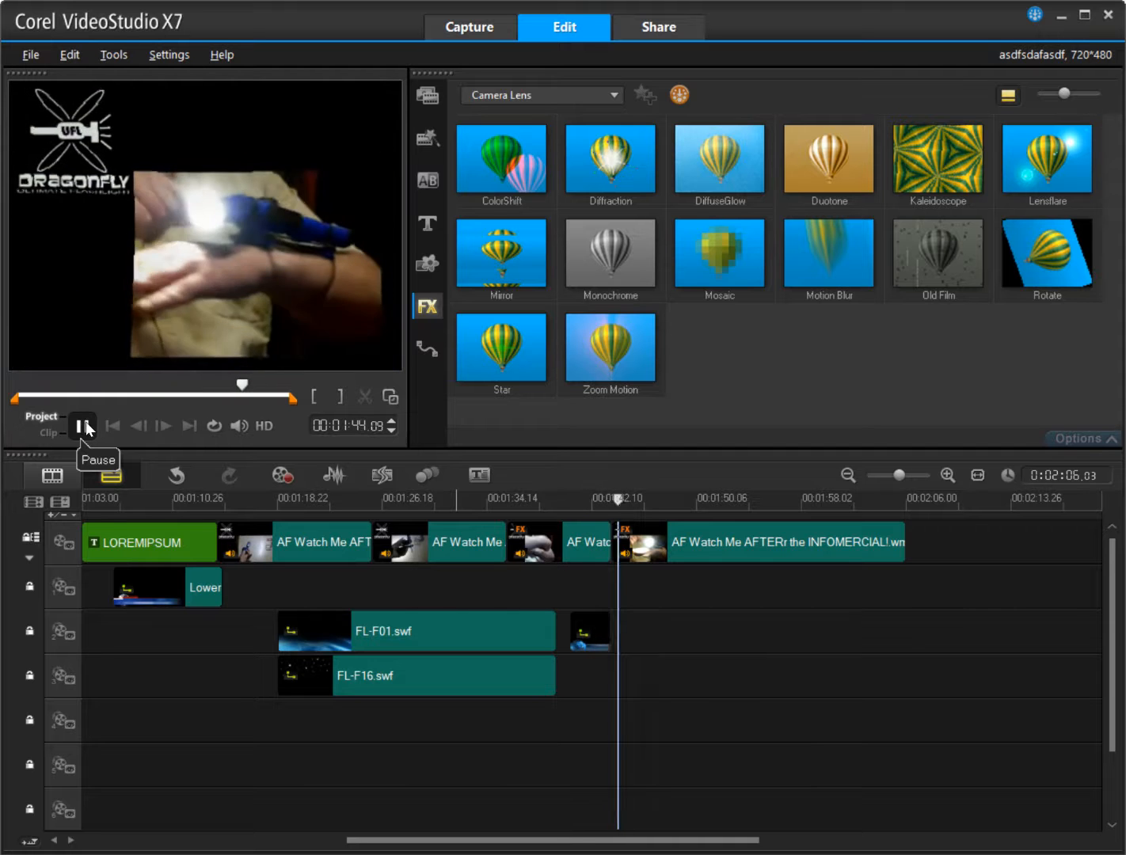
pyautogui.click(91, 427)
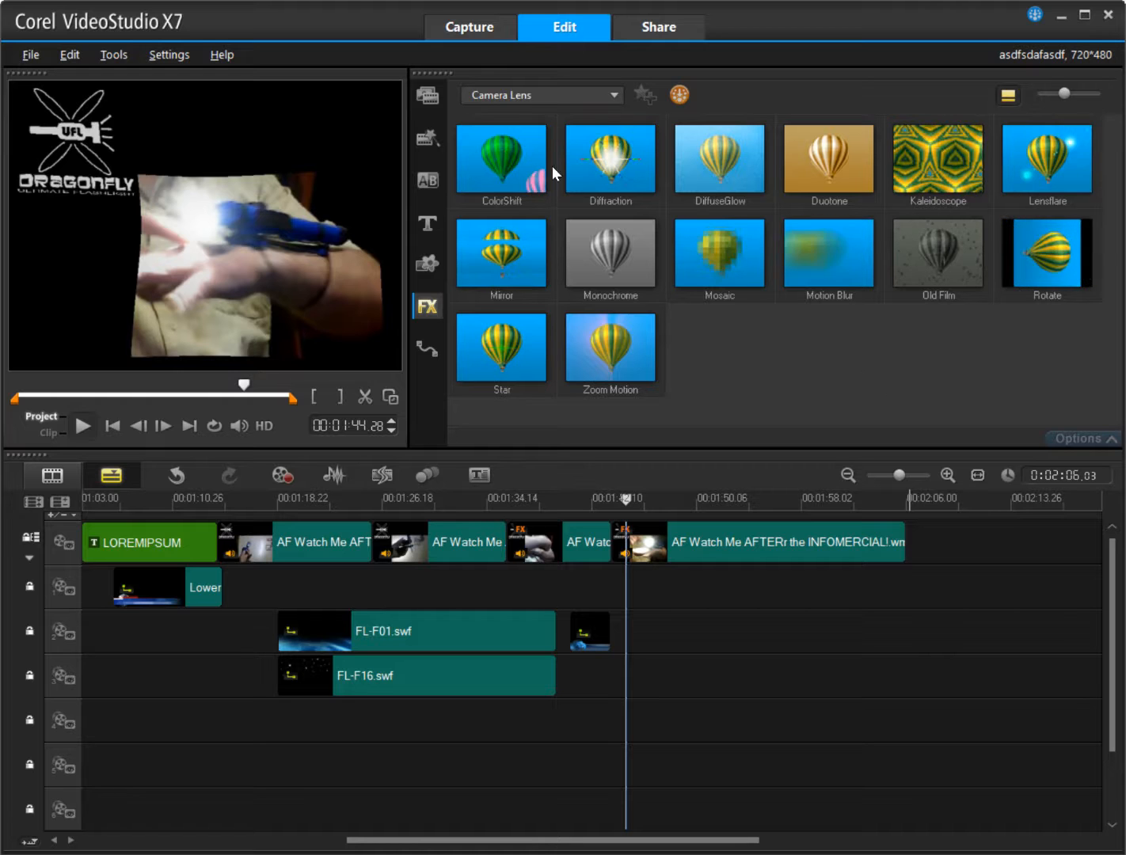
# Examine the filters in the Corel FX, Darkroom, Focus and Nature Painting categories
pyautogui.click(611, 97)
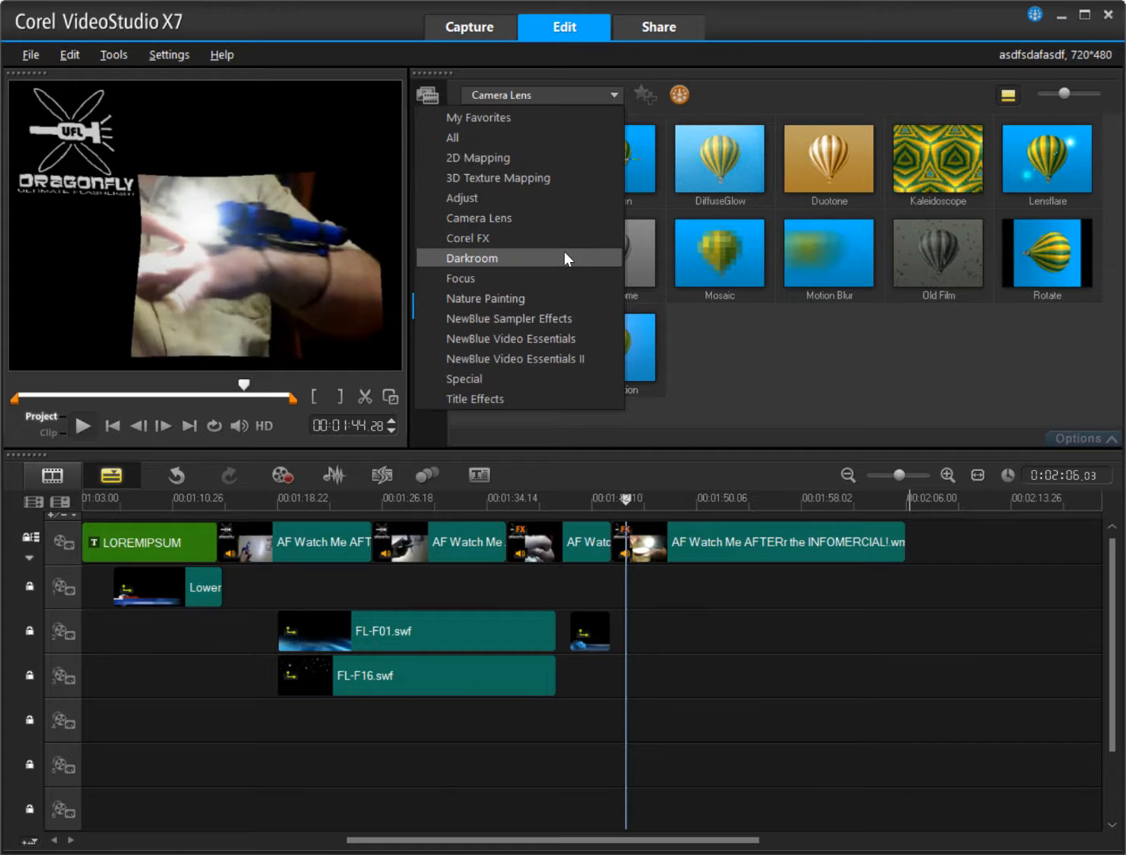
pyautogui.click(549, 236)
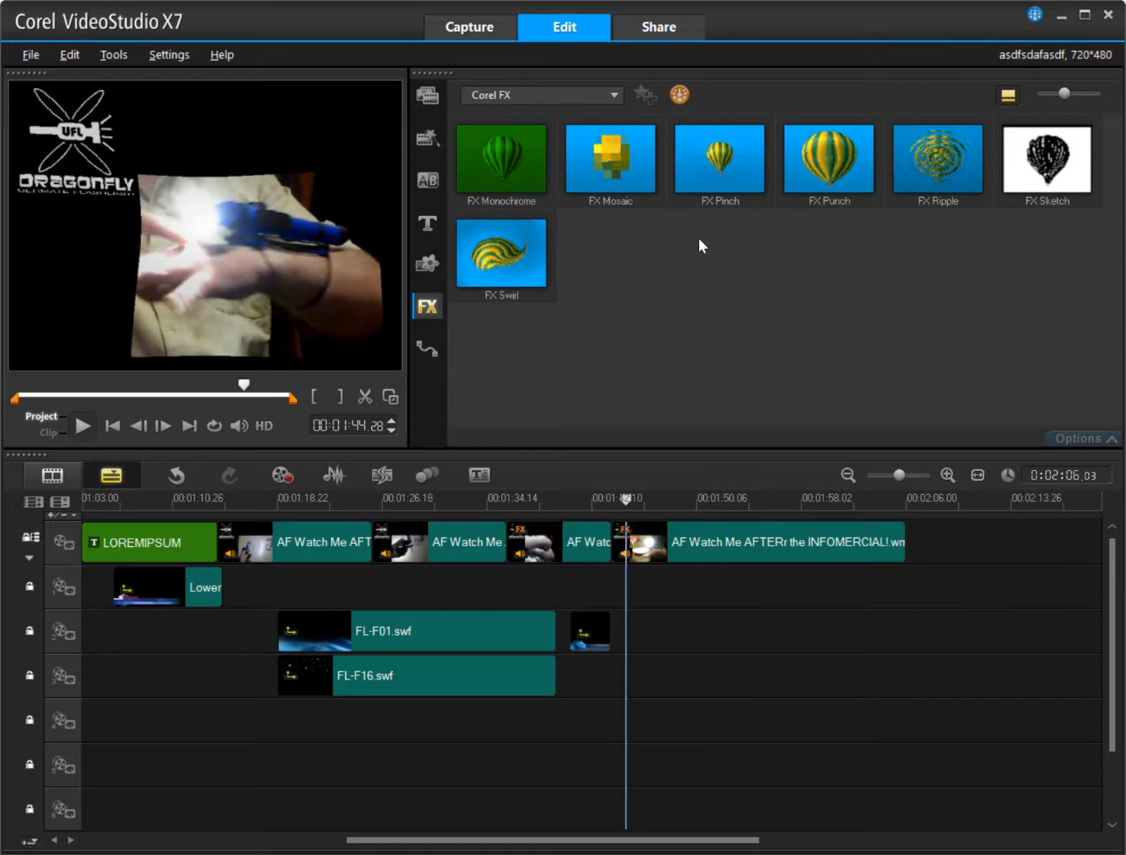
pyautogui.click(506, 95)
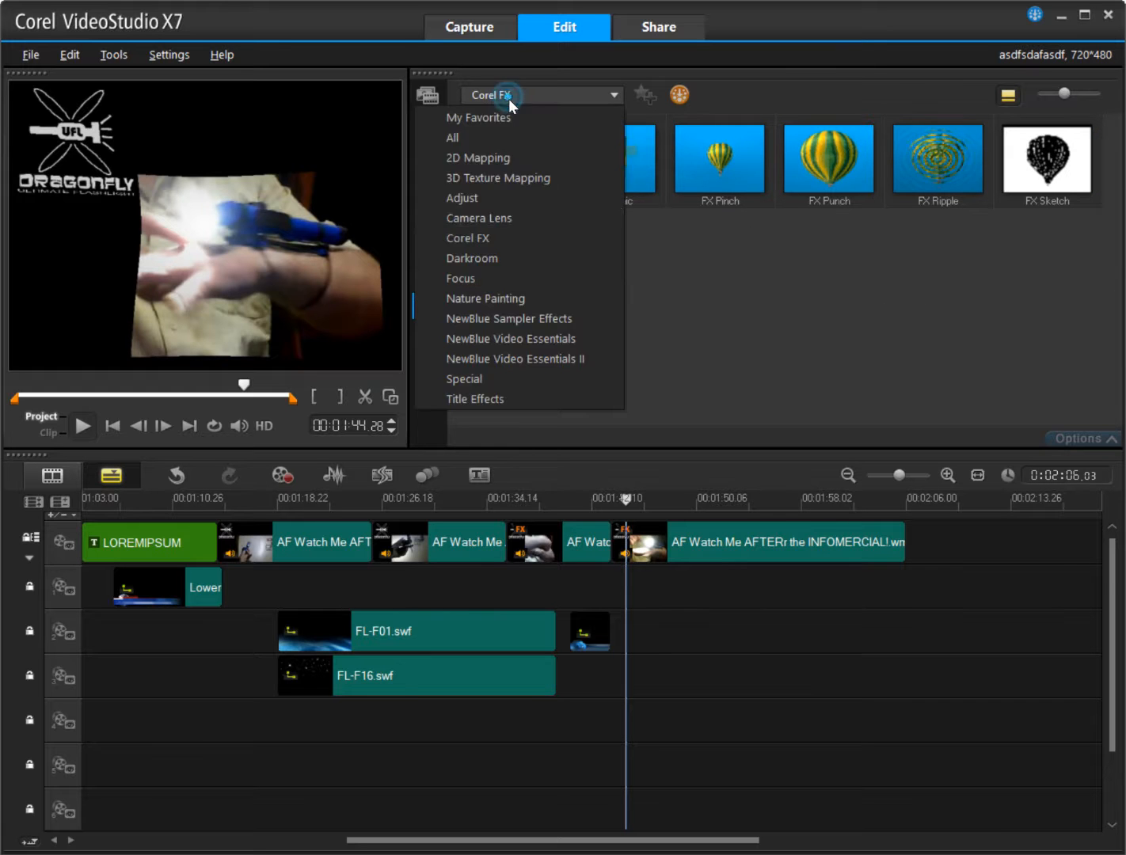
pyautogui.click(510, 263)
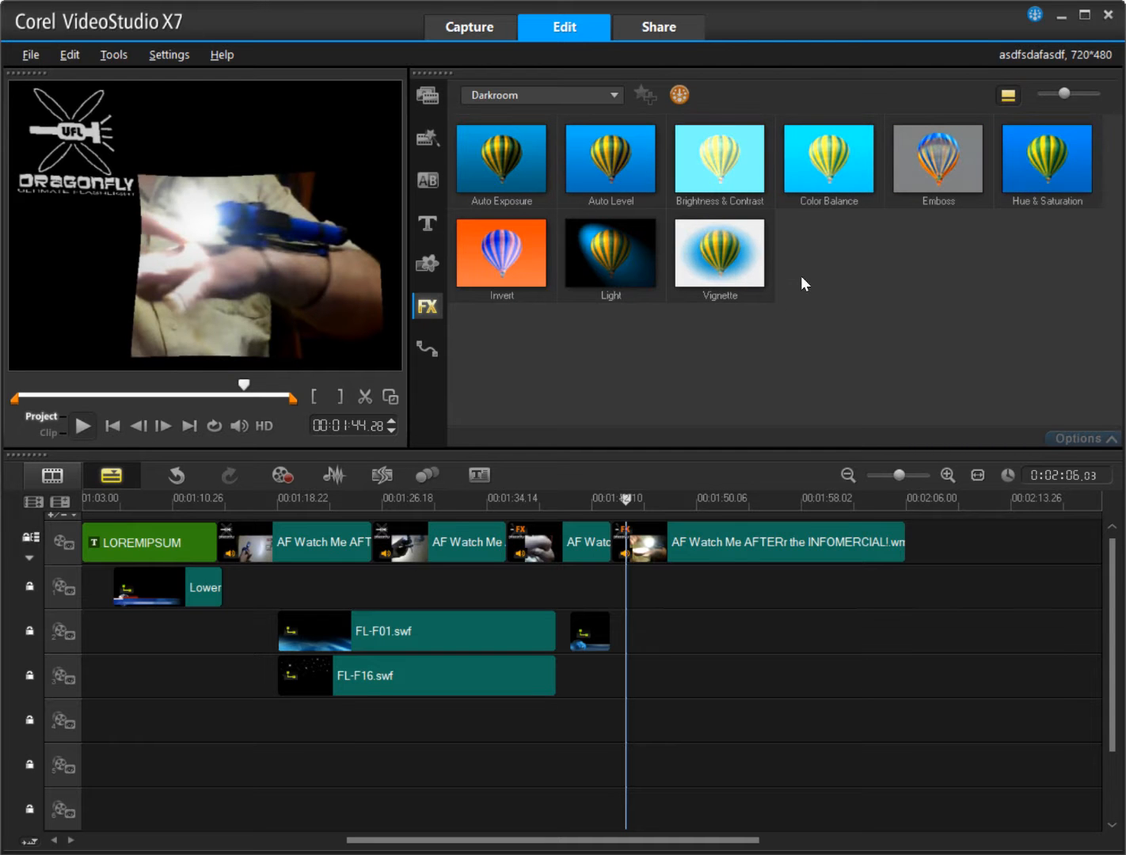
pyautogui.click(537, 96)
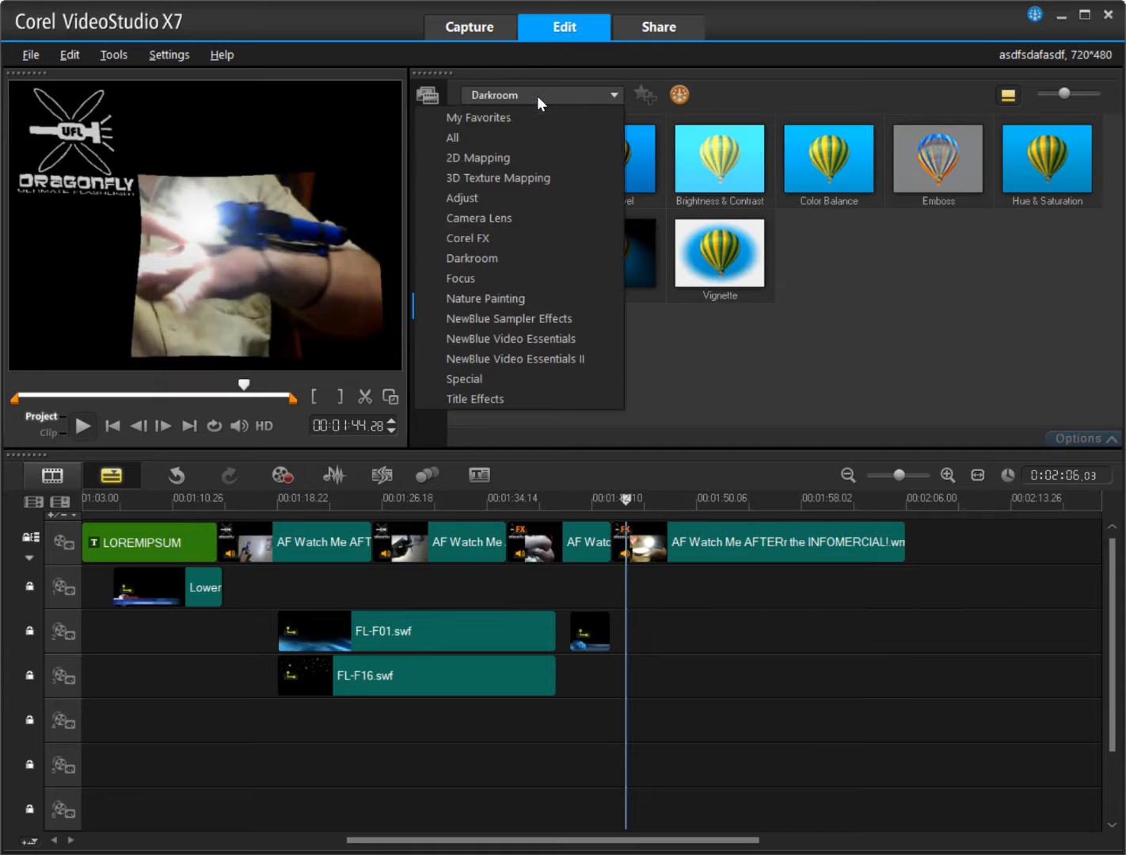
pyautogui.click(538, 273)
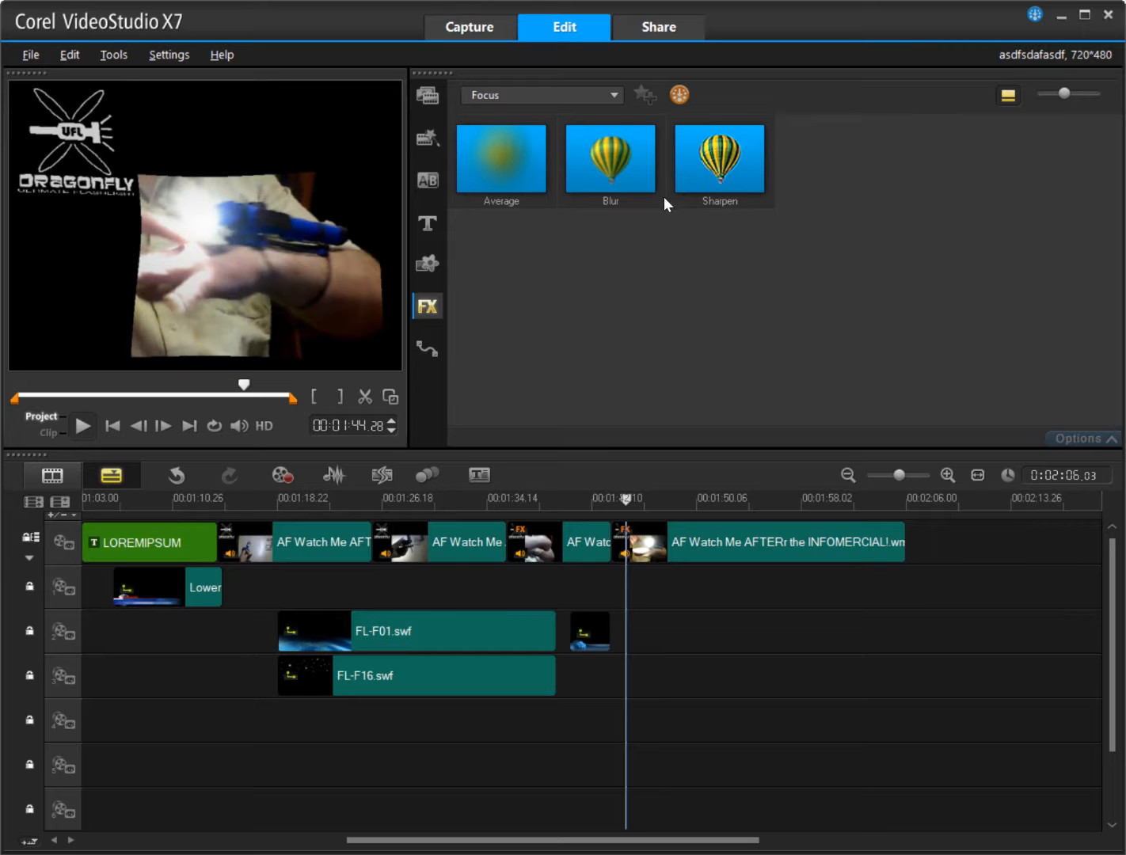
pyautogui.click(603, 100)
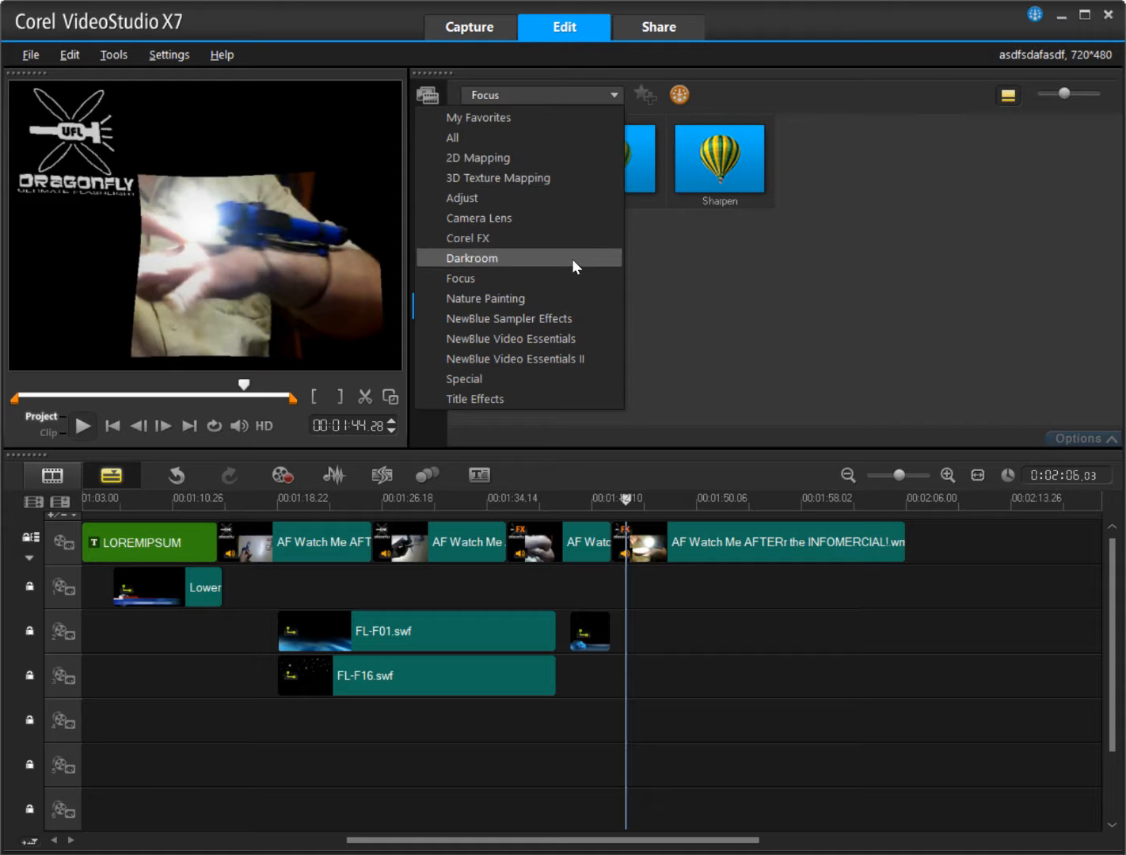
pyautogui.click(567, 298)
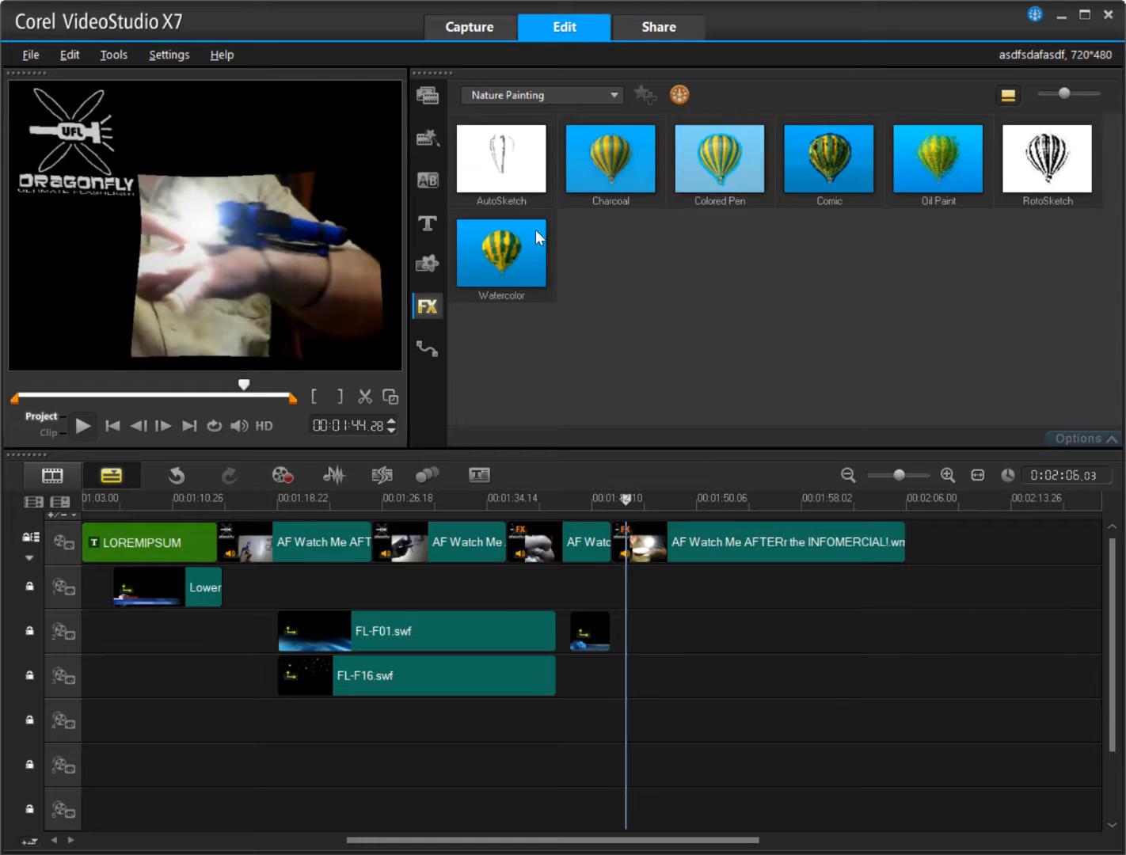
# Try splitting the last infomercial part at 00:01:54.19 and applying AutoSketch to its second piece, and undo both edits
pyautogui.click(755, 499)
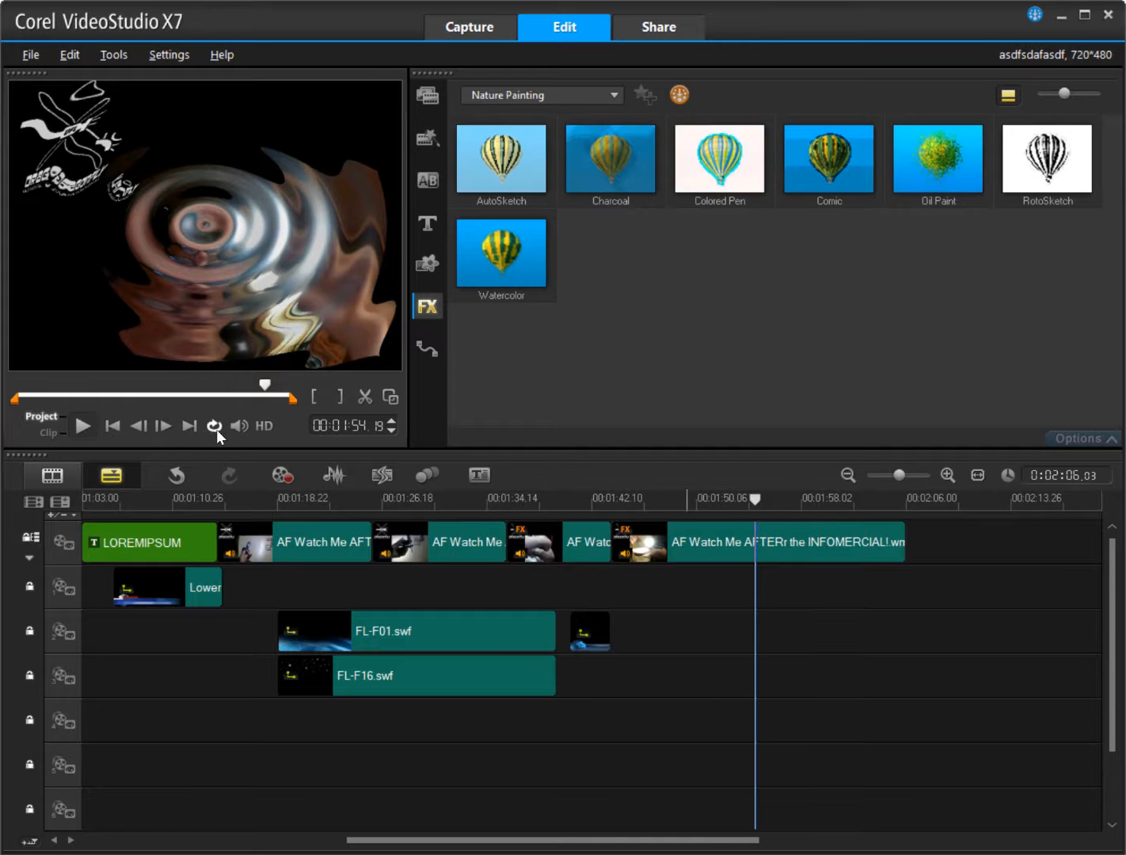
pyautogui.click(368, 399)
pyautogui.moveTo(536, 183)
pyautogui.mouseDown()
pyautogui.moveTo(841, 439)
pyautogui.moveTo(833, 539)
pyautogui.mouseUp()
pyautogui.moveTo(743, 499)
pyautogui.mouseDown()
pyautogui.moveTo(913, 511)
pyautogui.moveTo(725, 510)
pyautogui.moveTo(909, 507)
pyautogui.moveTo(761, 504)
pyautogui.moveTo(792, 507)
pyautogui.mouseUp()
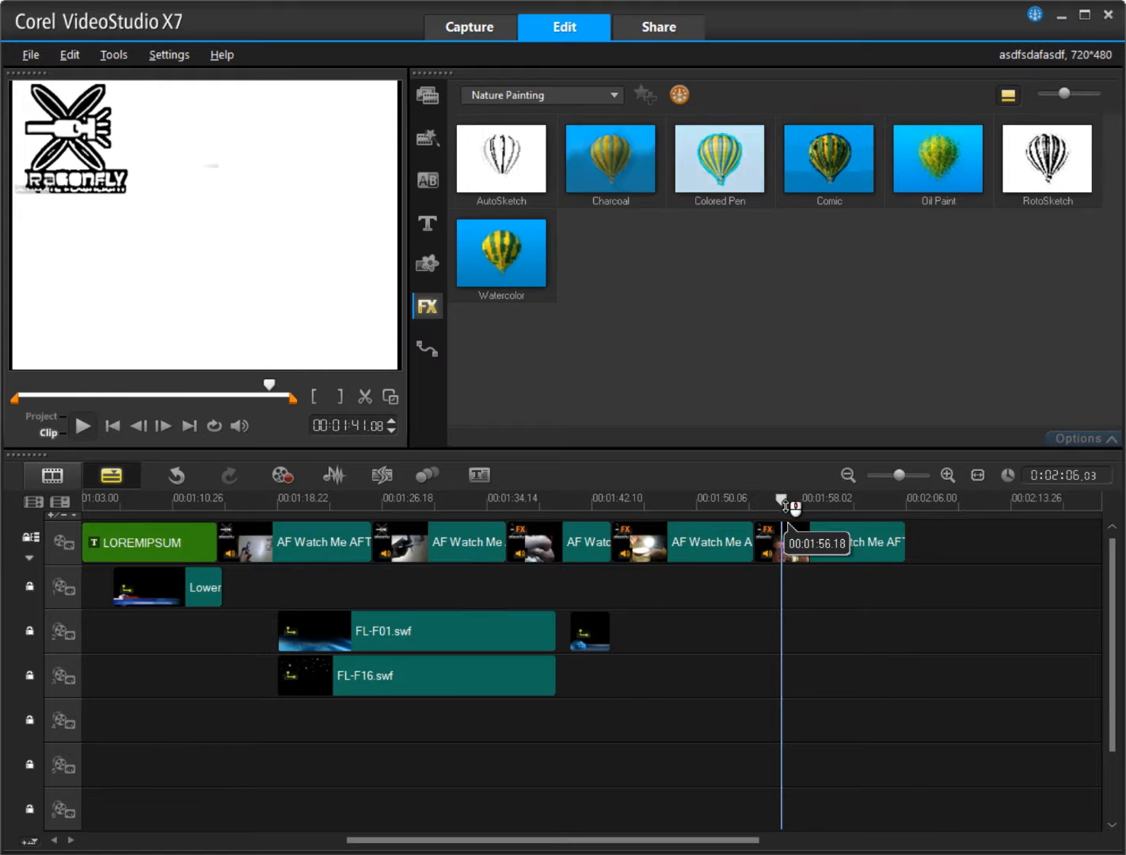
pyautogui.hotkey('ctrl', 'z')
pyautogui.hotkey('ctrl', 'z')
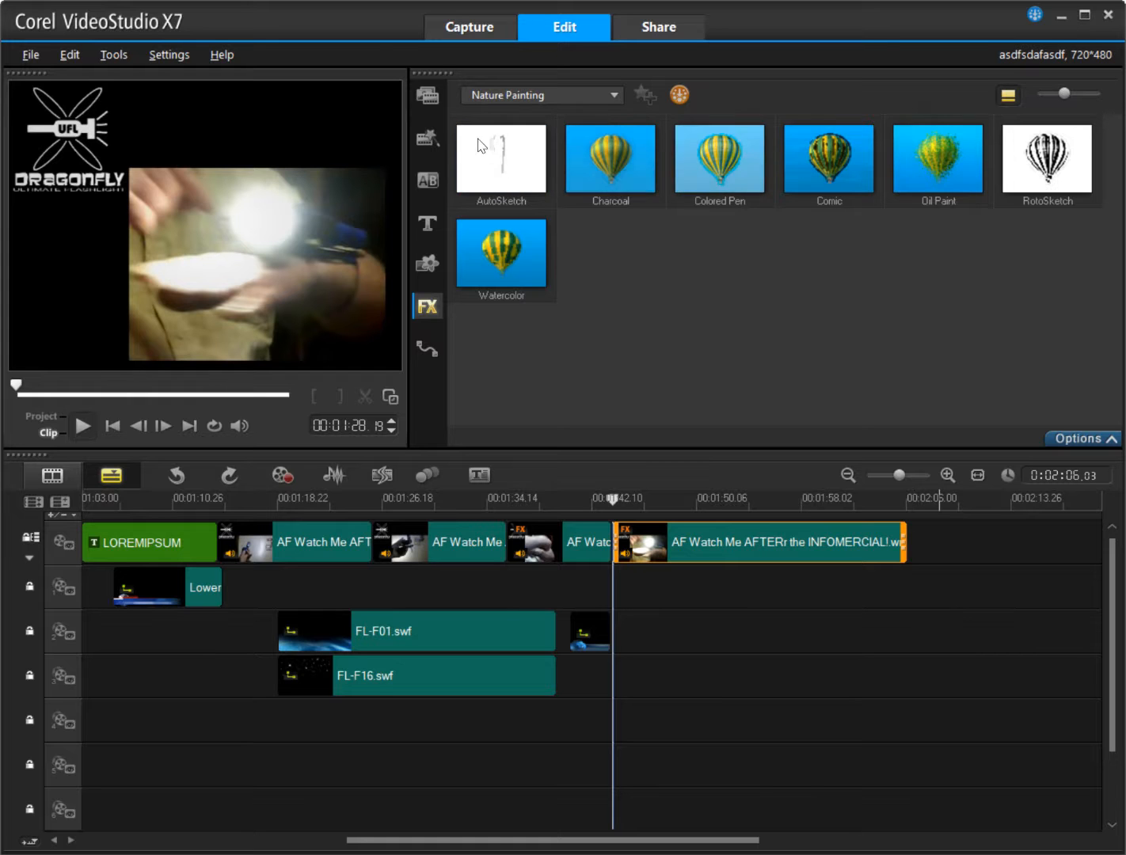
# Add the SP-I24.jpg sample photo after the last infomercial part on the video track and extend it to end at 00:02:17.00
pyautogui.click(432, 105)
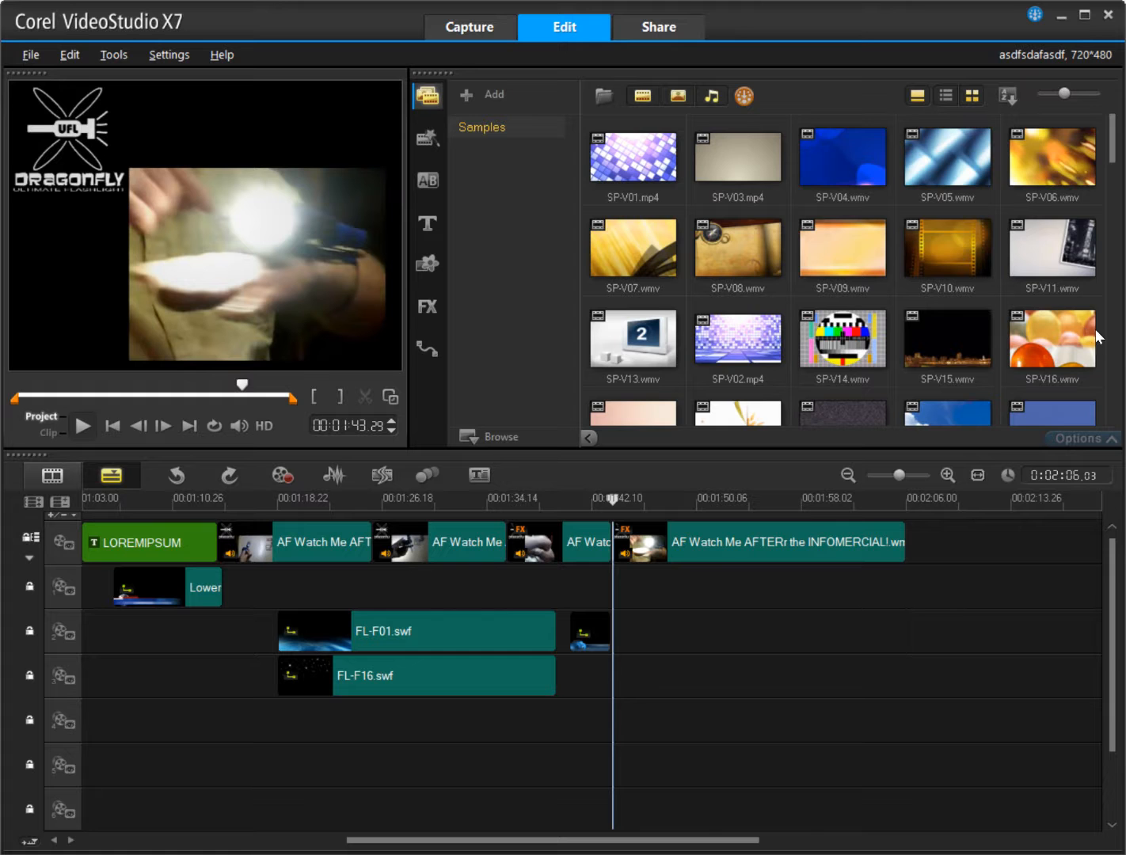
pyautogui.click(1113, 361)
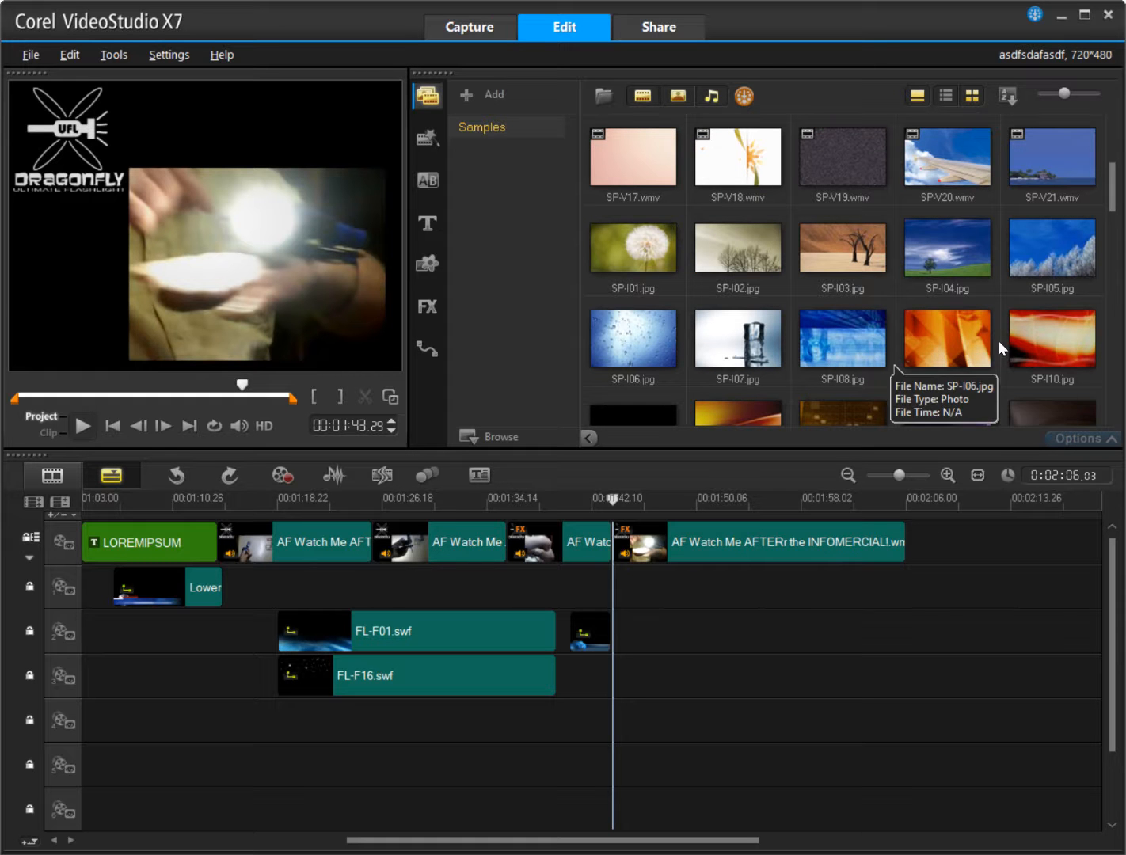
pyautogui.scroll(-1, 1094, 332)
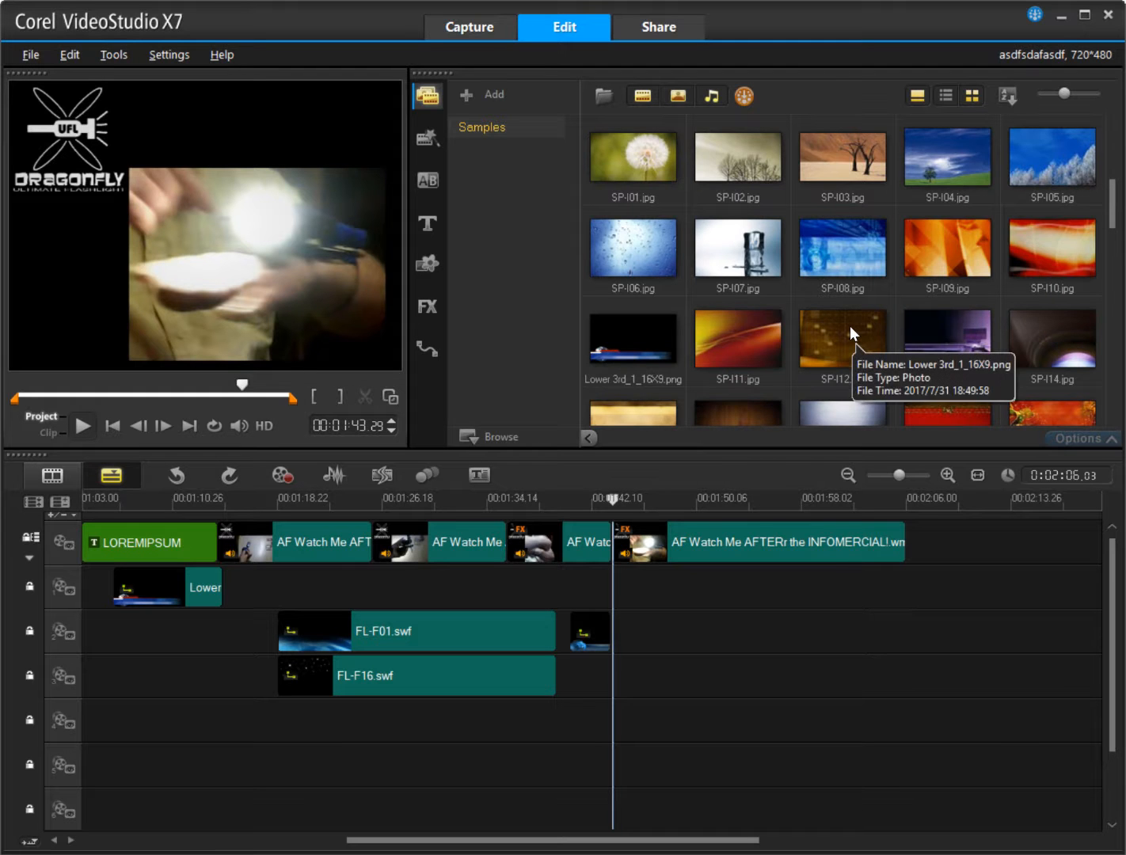
pyautogui.scroll(-1, 850, 326)
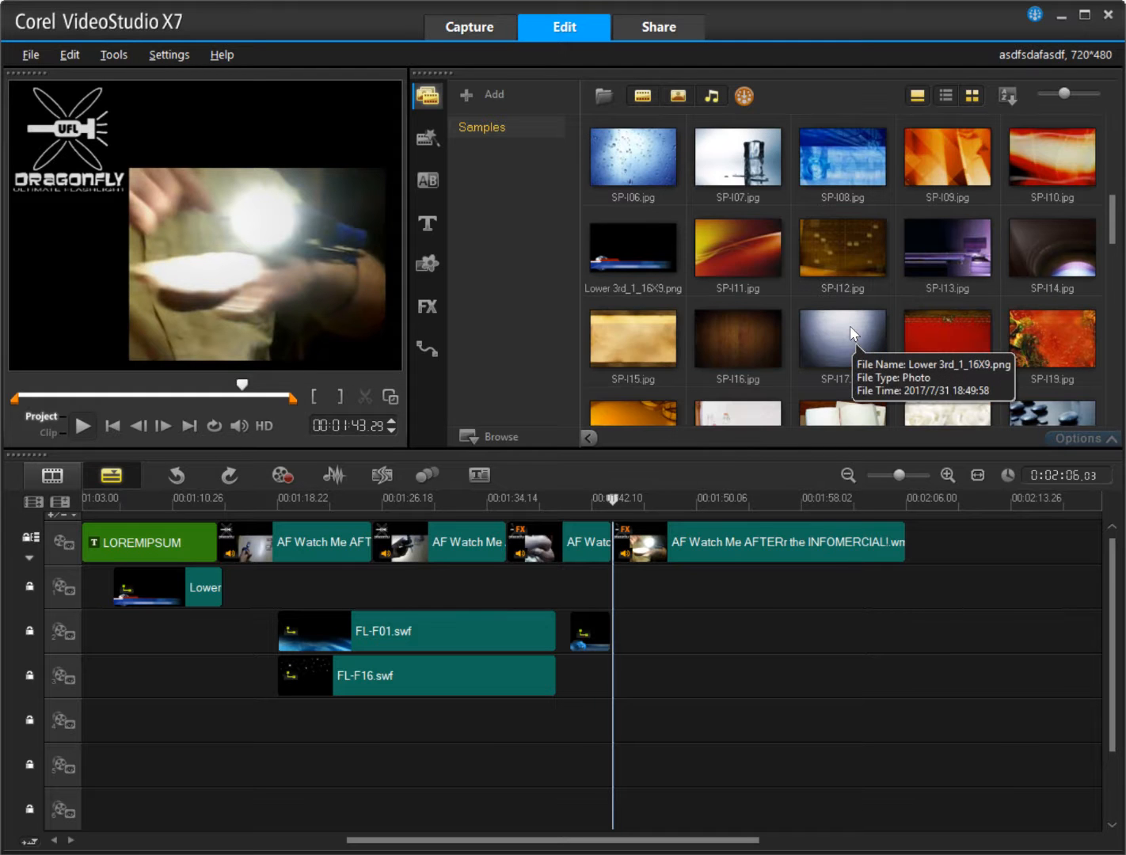
pyautogui.scroll(-1, 851, 327)
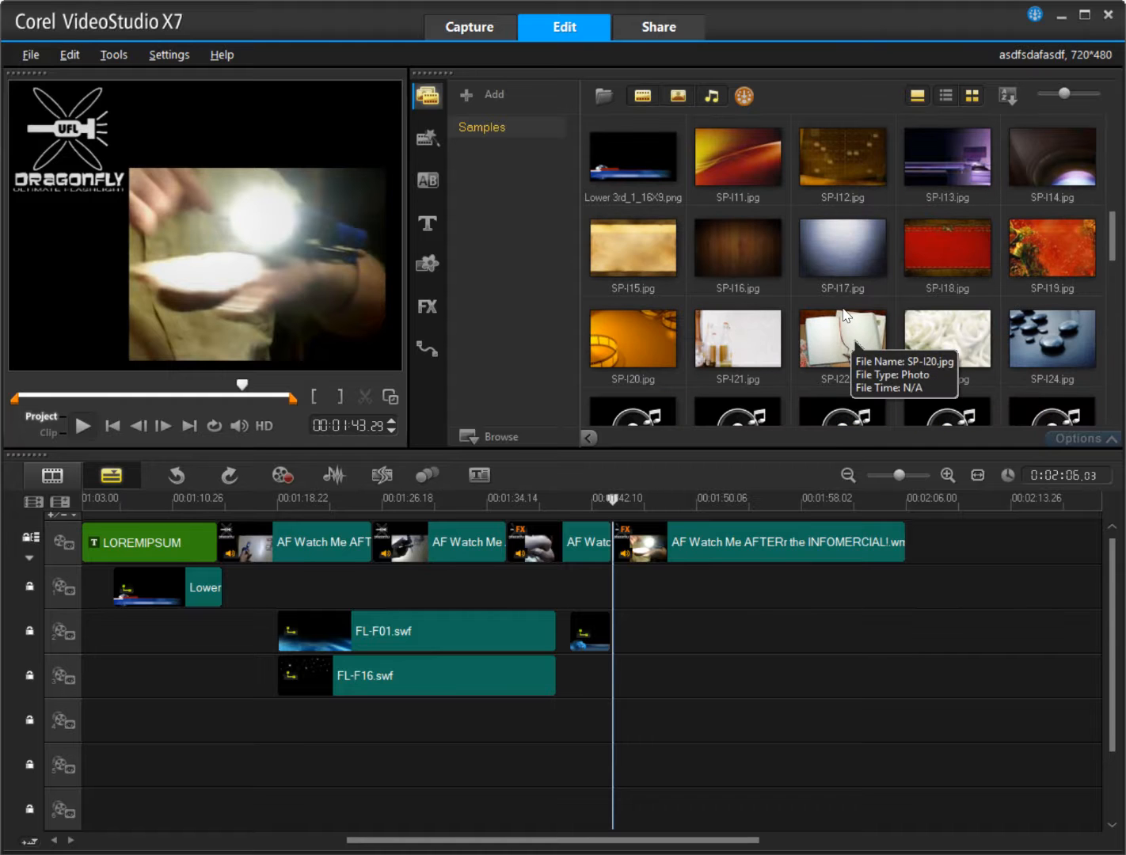
pyautogui.moveTo(1084, 328); pyautogui.dragTo(1007, 536)
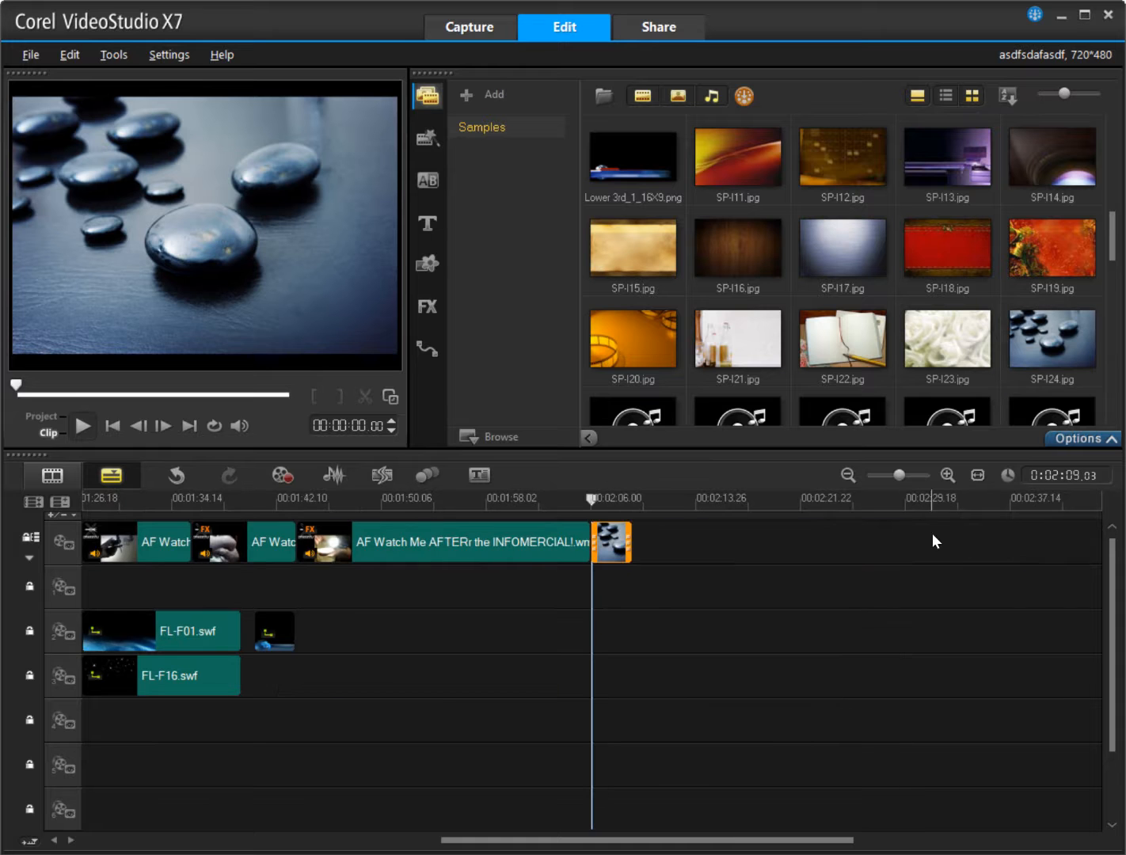
pyautogui.moveTo(626, 536); pyautogui.dragTo(736, 536)
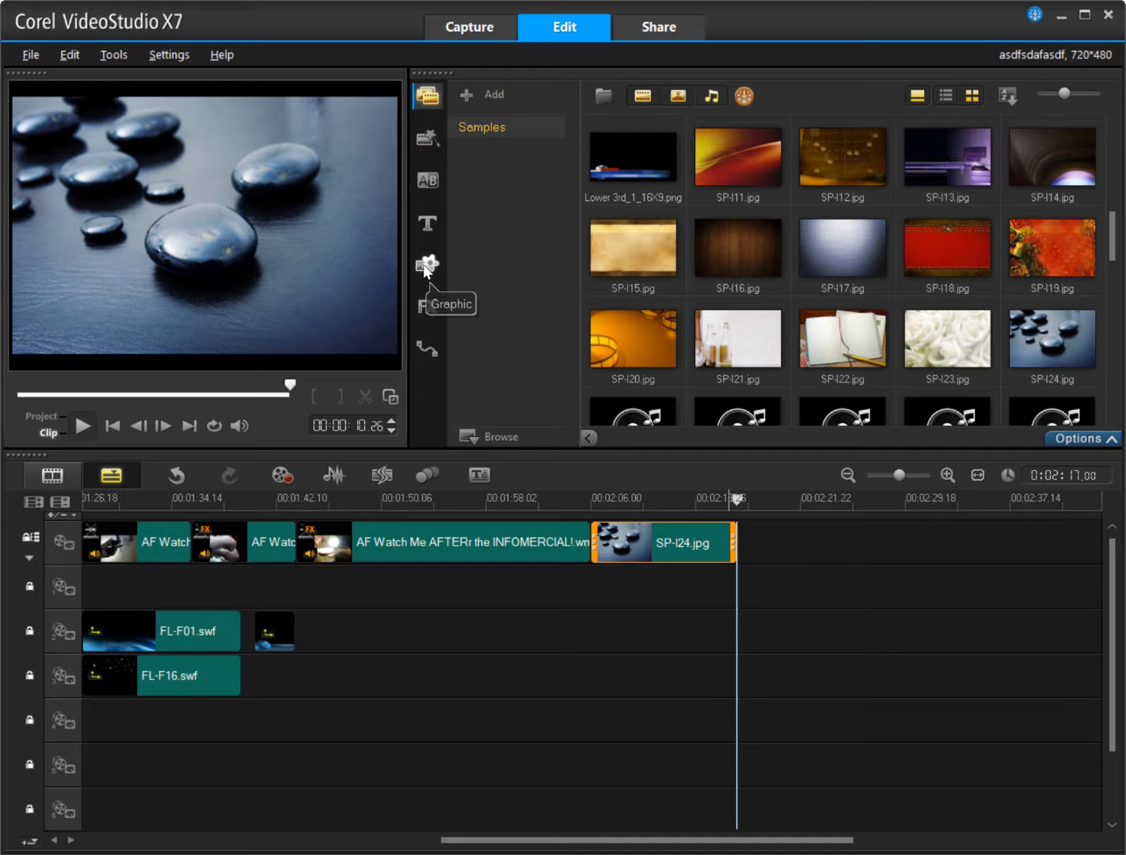
# Apply the AutoSketch filter to the SP-I24.jpg photo and scrub to 00:02:11.25 to preview it
pyautogui.click(432, 301)
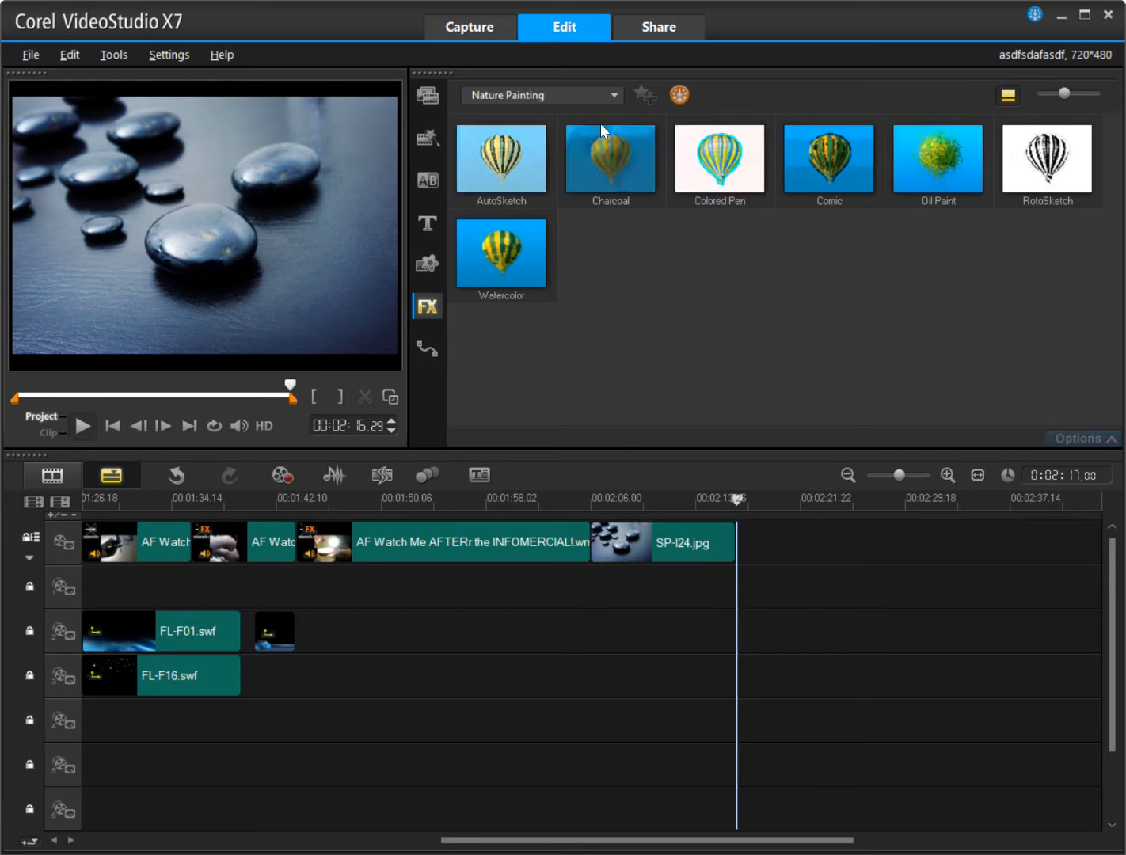
pyautogui.moveTo(535, 168); pyautogui.dragTo(646, 554)
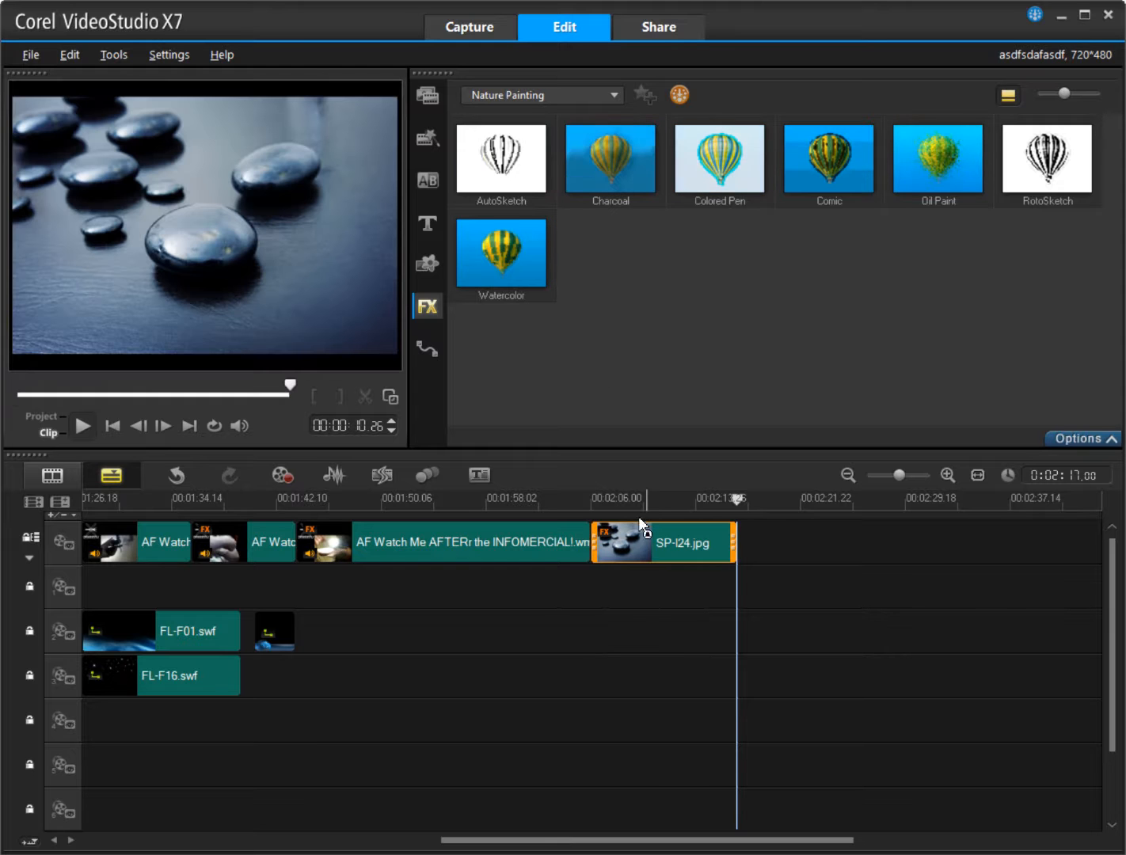
pyautogui.moveTo(643, 501)
pyautogui.mouseDown()
pyautogui.moveTo(576, 496)
pyautogui.moveTo(742, 523)
pyautogui.moveTo(726, 538)
pyautogui.moveTo(669, 525)
pyautogui.mouseUp()
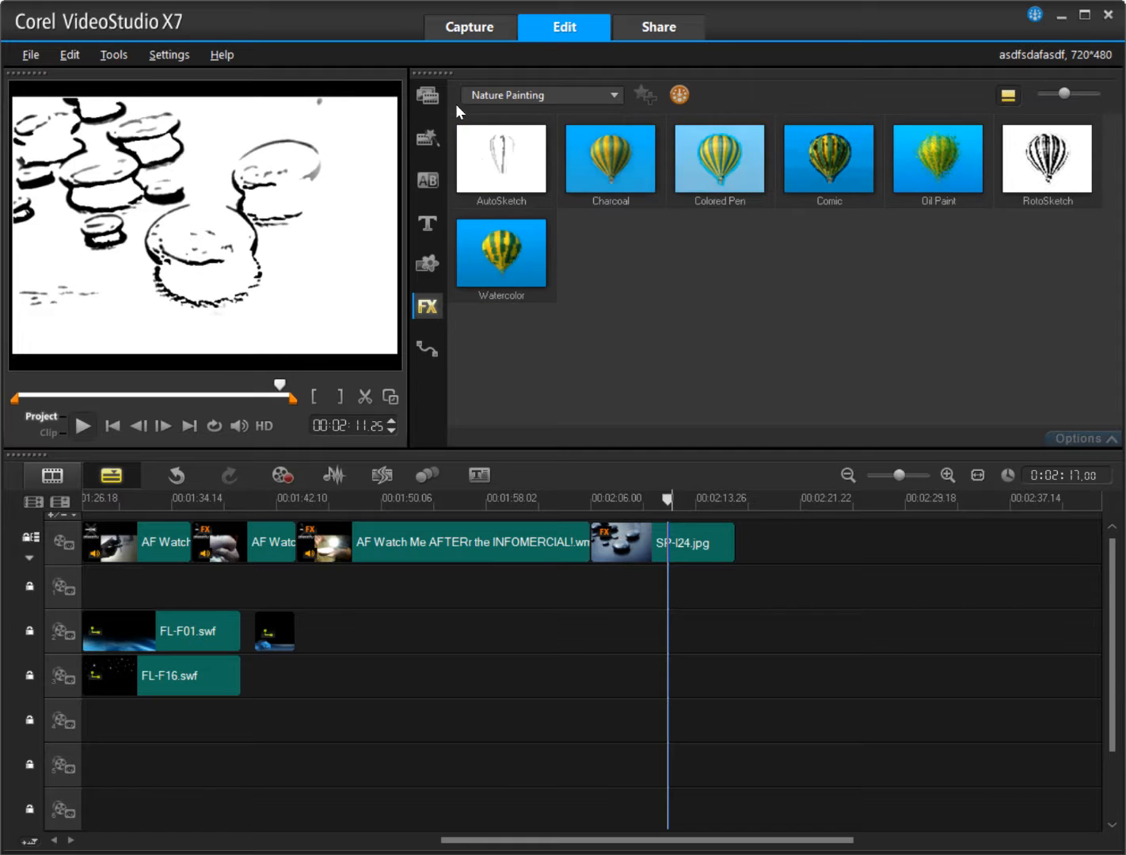
# Examine the filters in the NewBlue Sampler Effects, NewBlue Video Essentials and NewBlue Video Essentials II categories
pyautogui.click(551, 96)
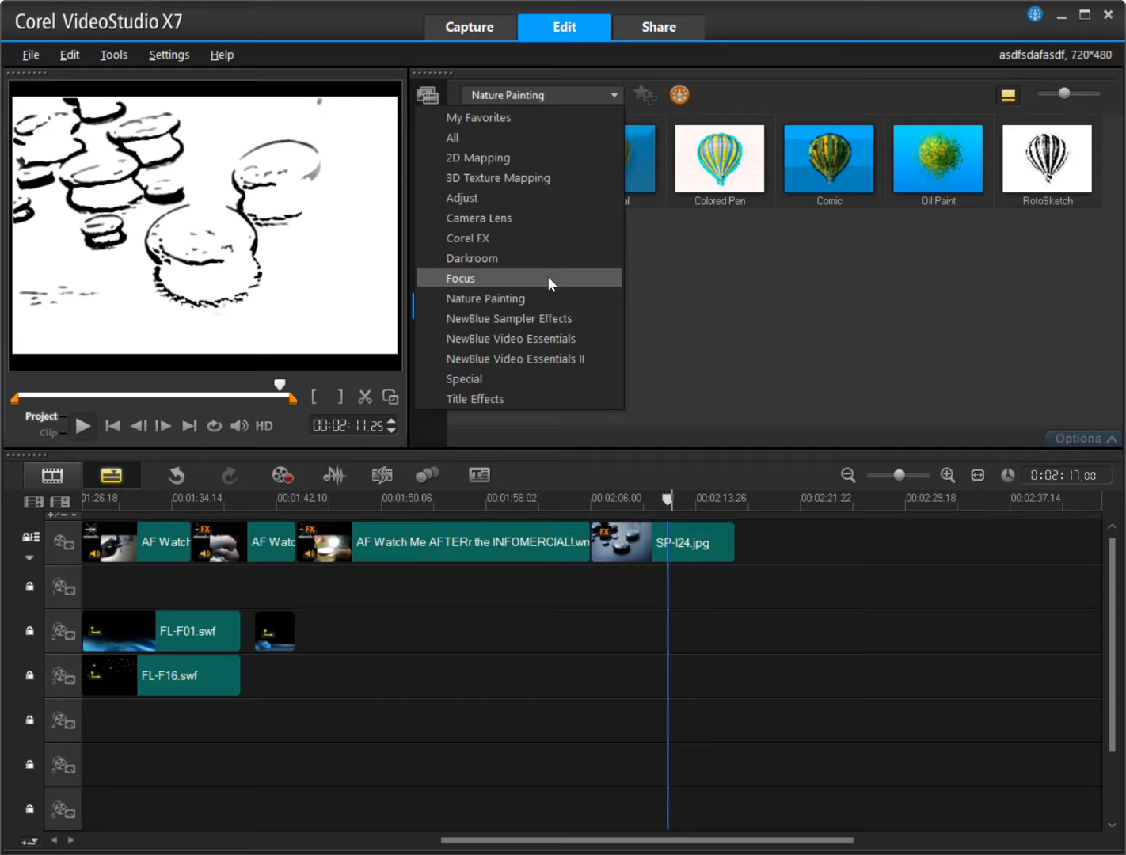
pyautogui.click(551, 297)
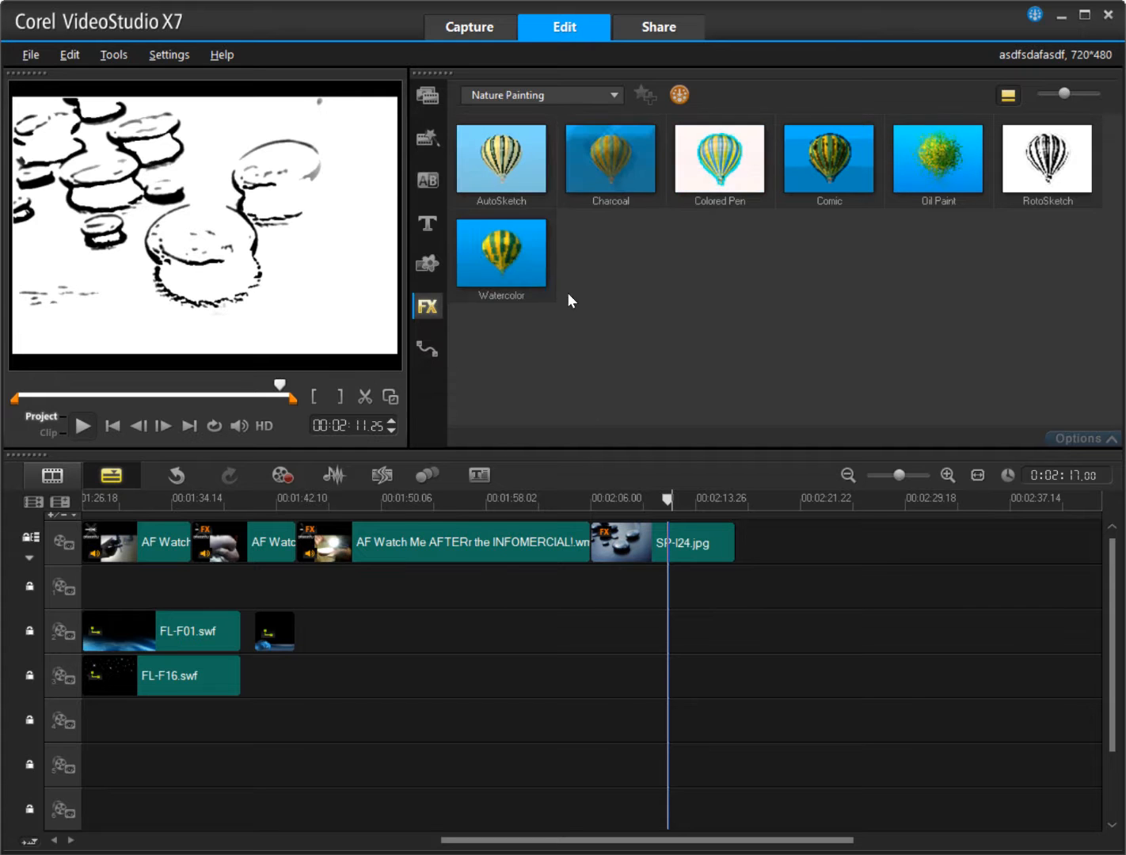
pyautogui.click(520, 99)
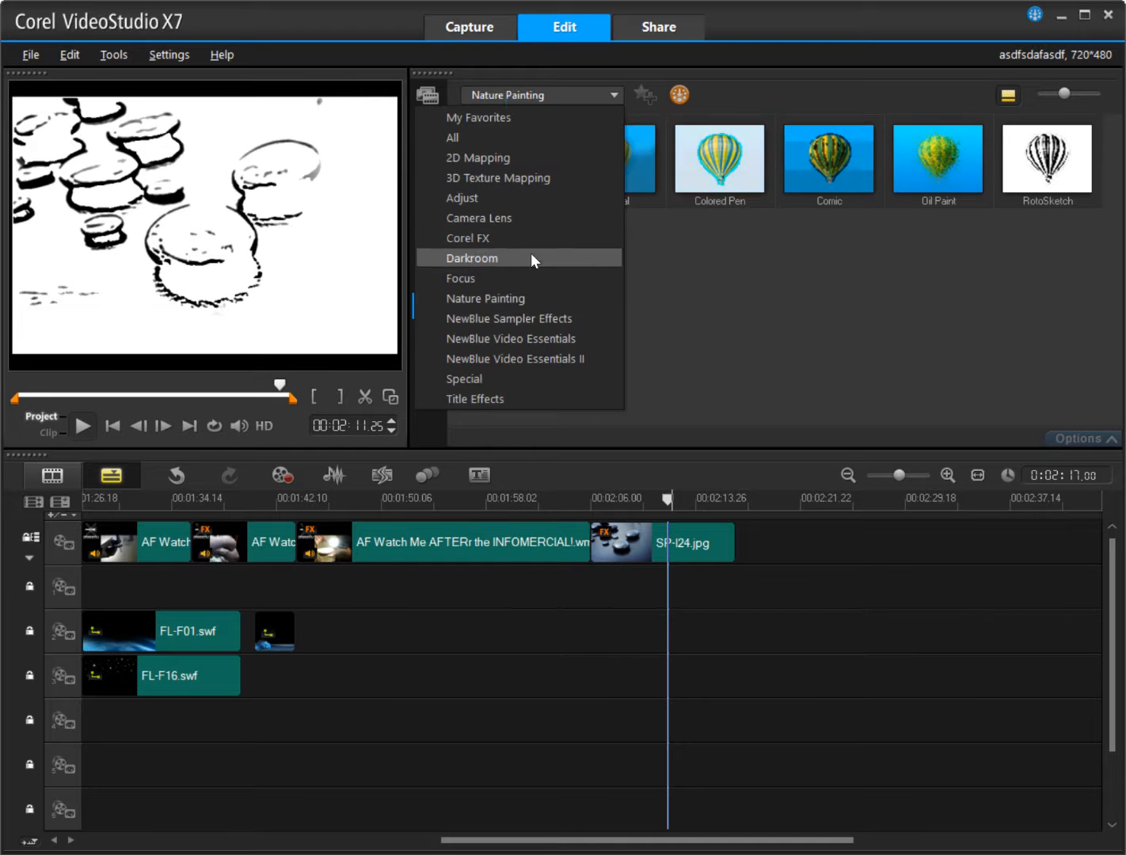
pyautogui.click(524, 323)
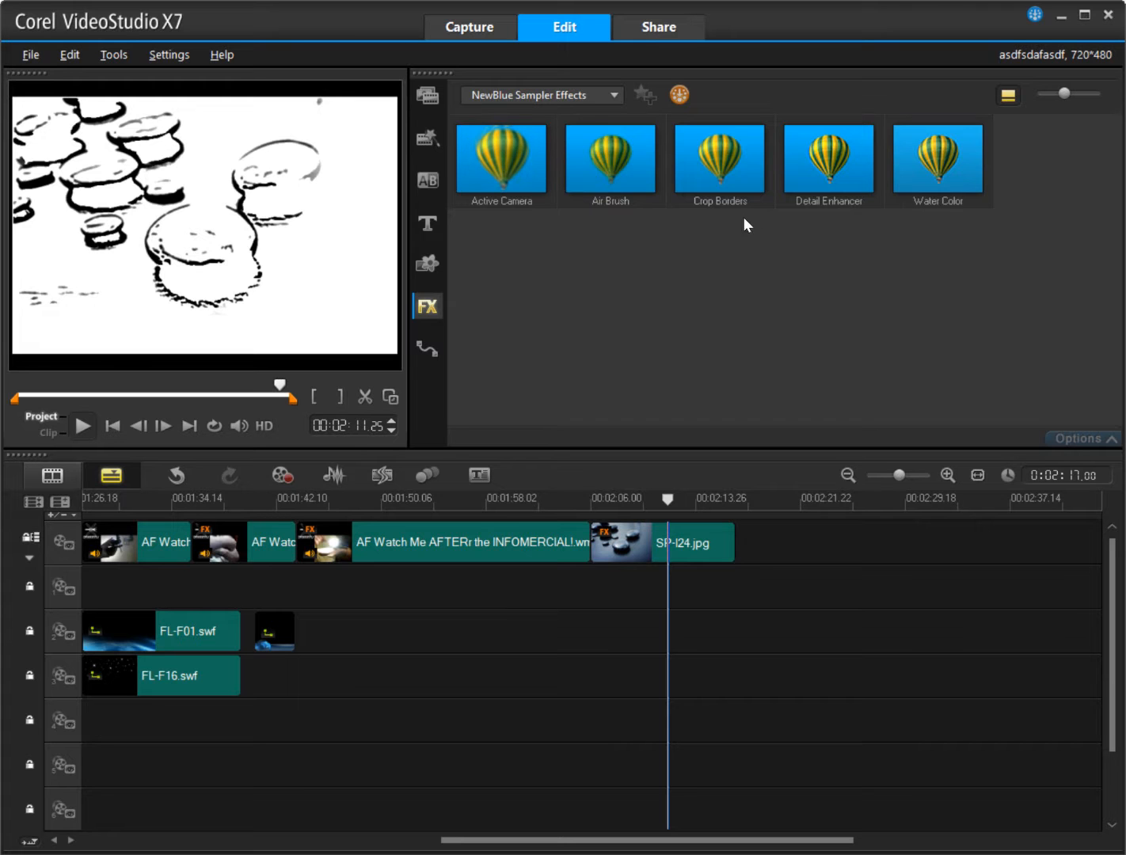
pyautogui.click(583, 96)
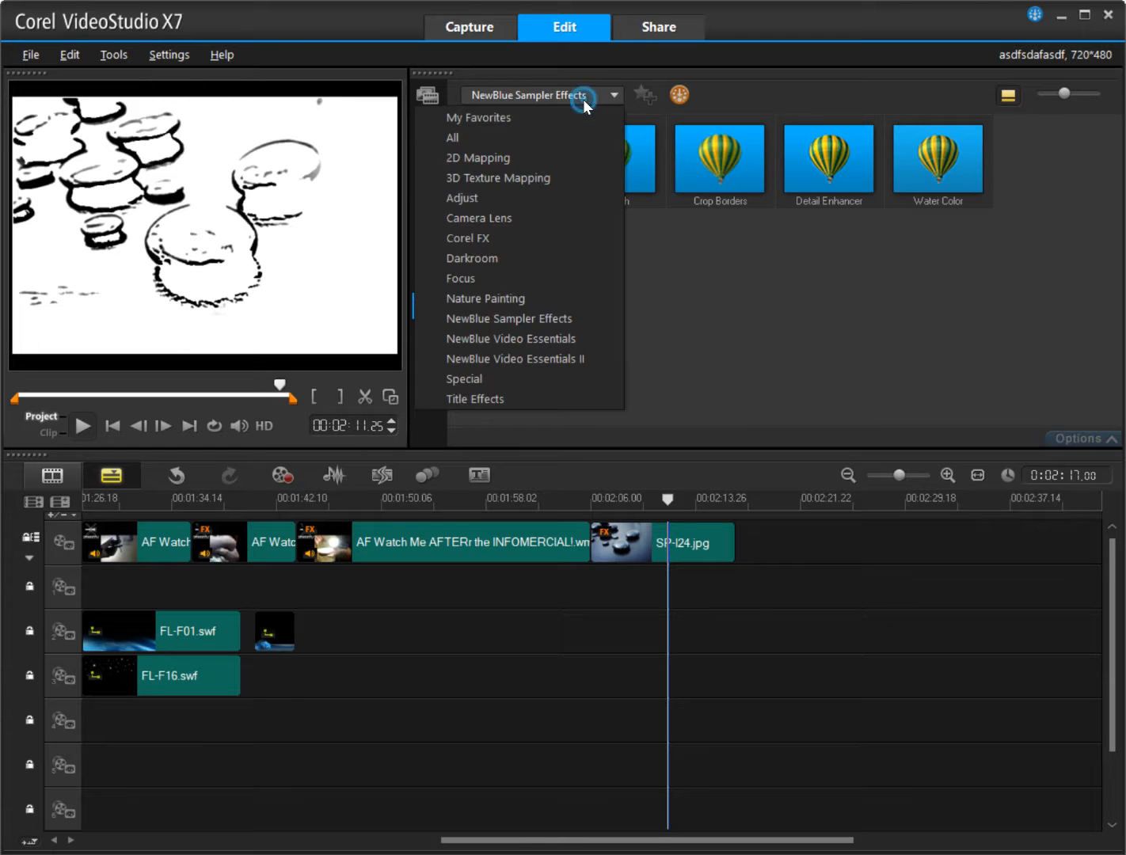
pyautogui.click(584, 339)
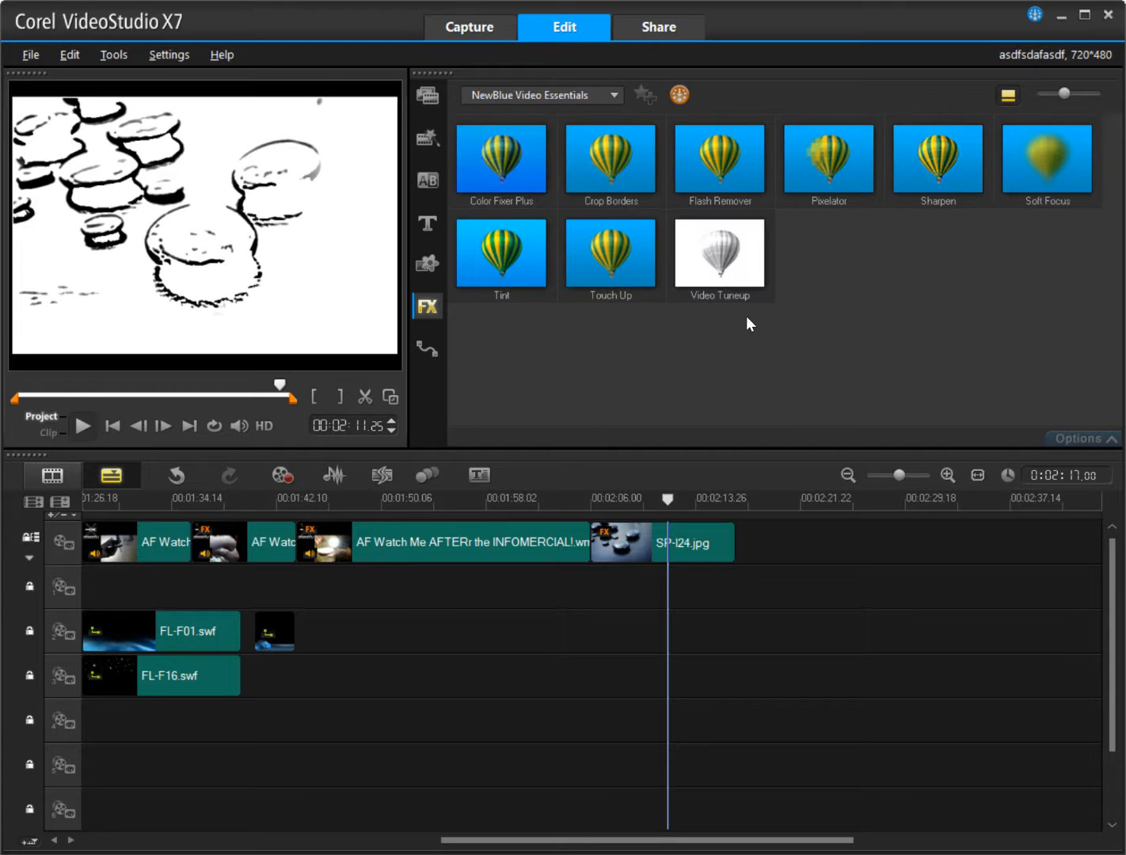
pyautogui.click(567, 91)
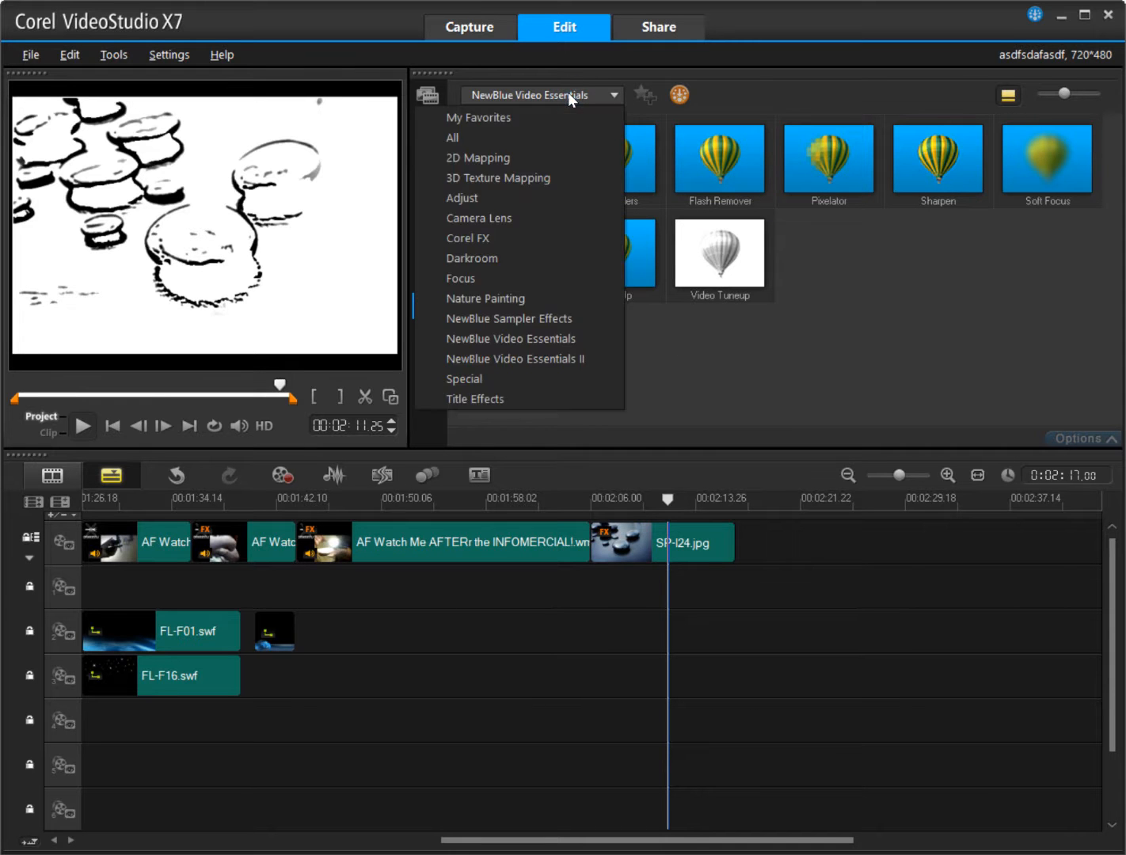
pyautogui.click(561, 358)
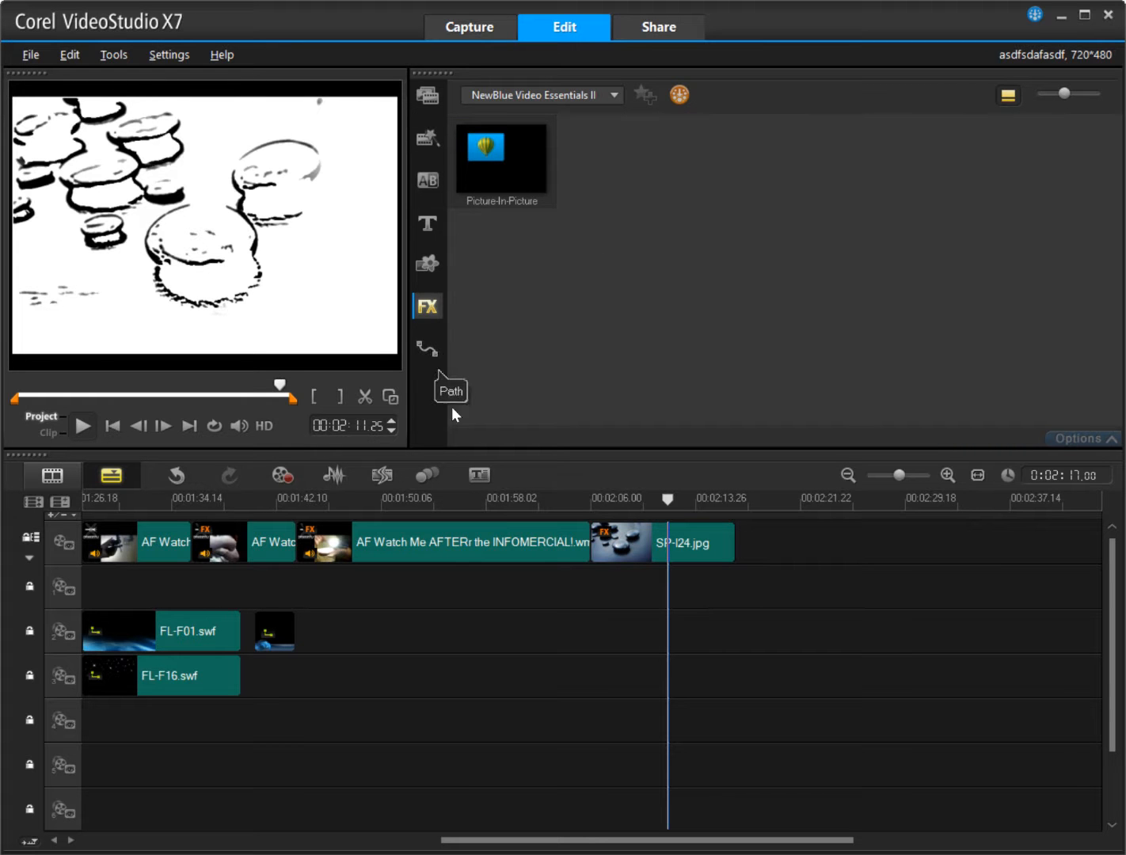
# Examine the video filters in the Special, Title Effects, 3D Texture Mapping and Adjust categories
pyautogui.click(528, 99)
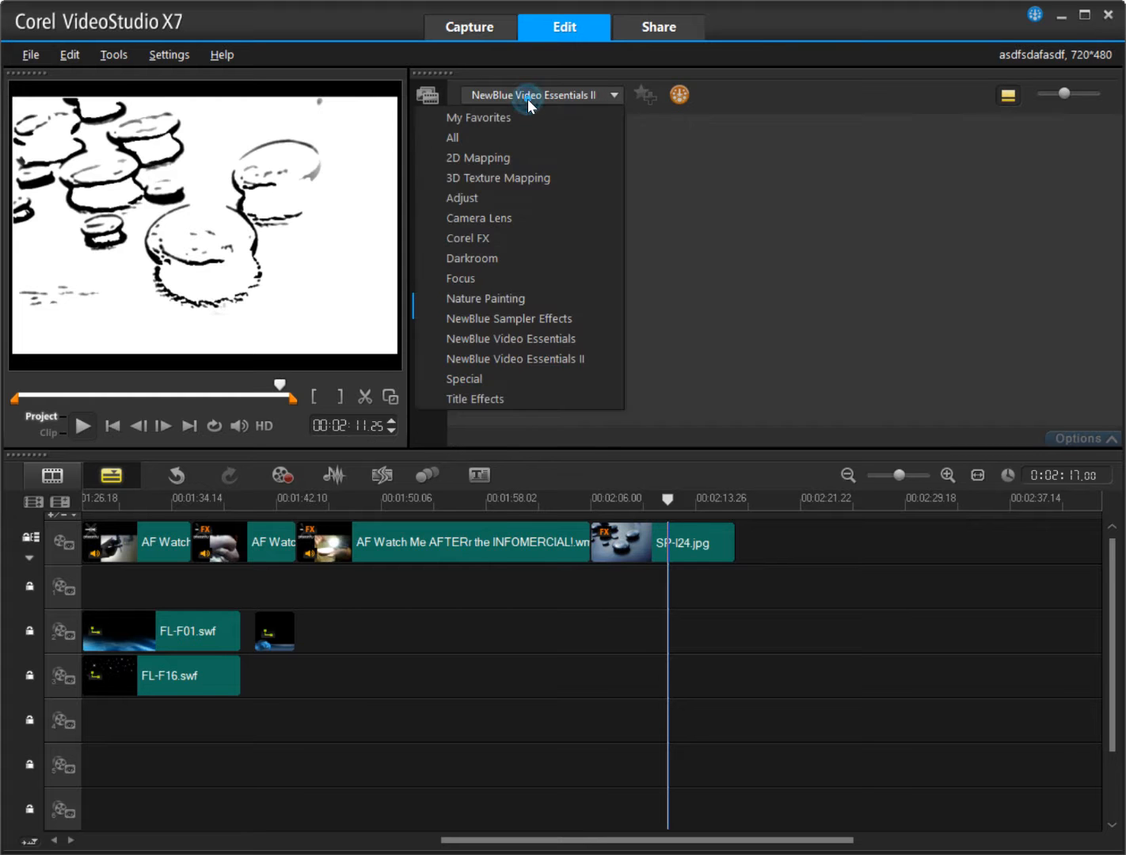
pyautogui.click(539, 382)
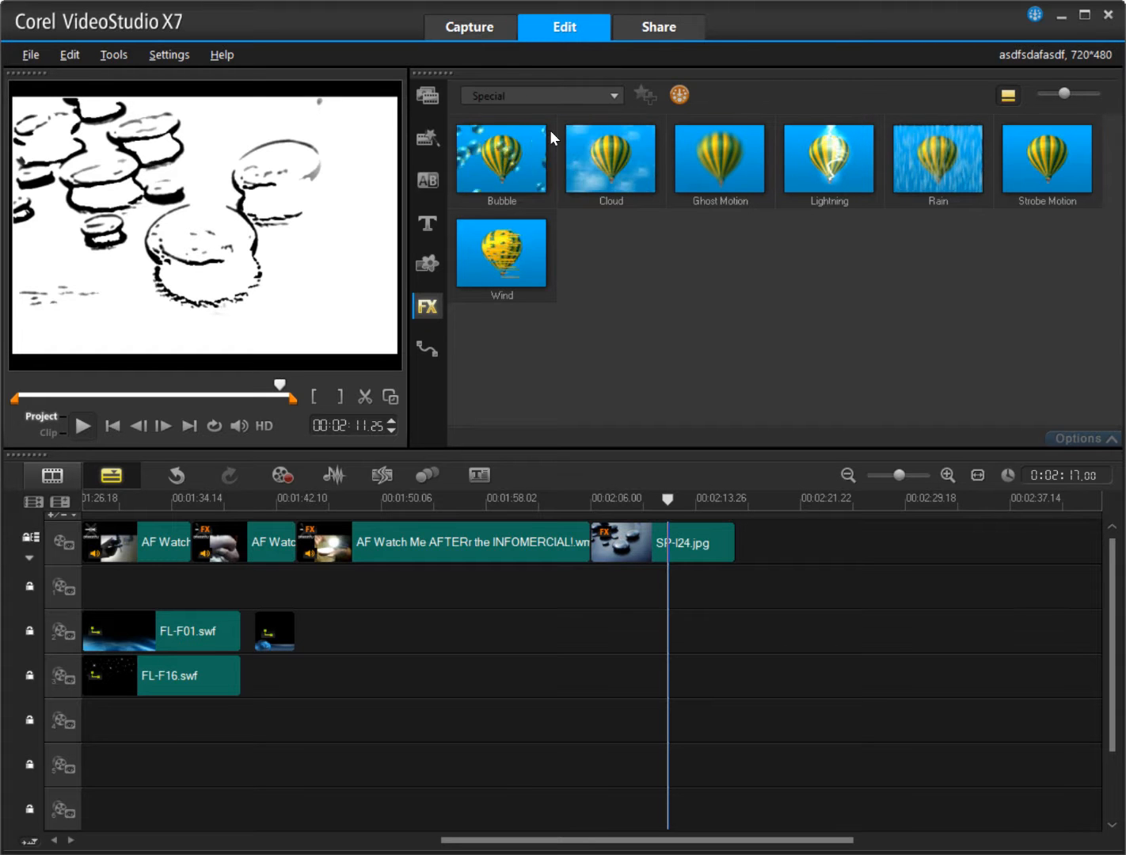
pyautogui.click(547, 99)
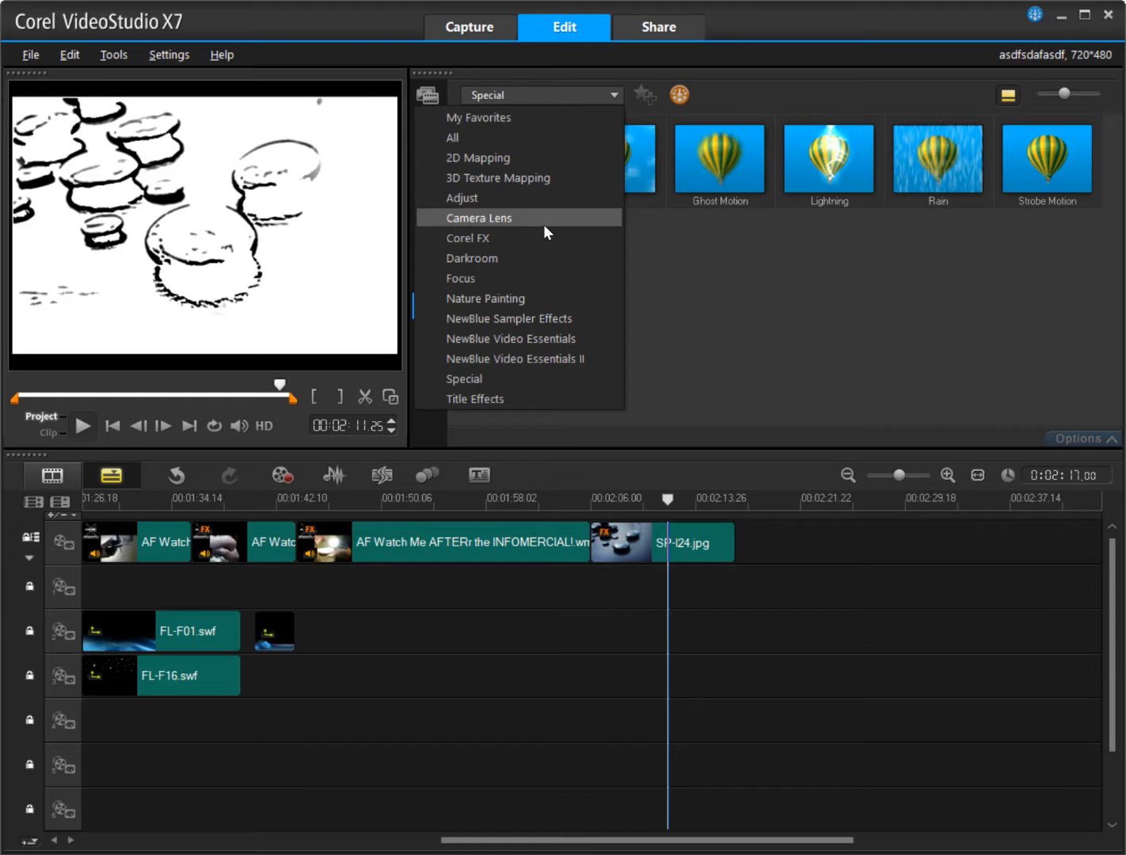
pyautogui.click(518, 395)
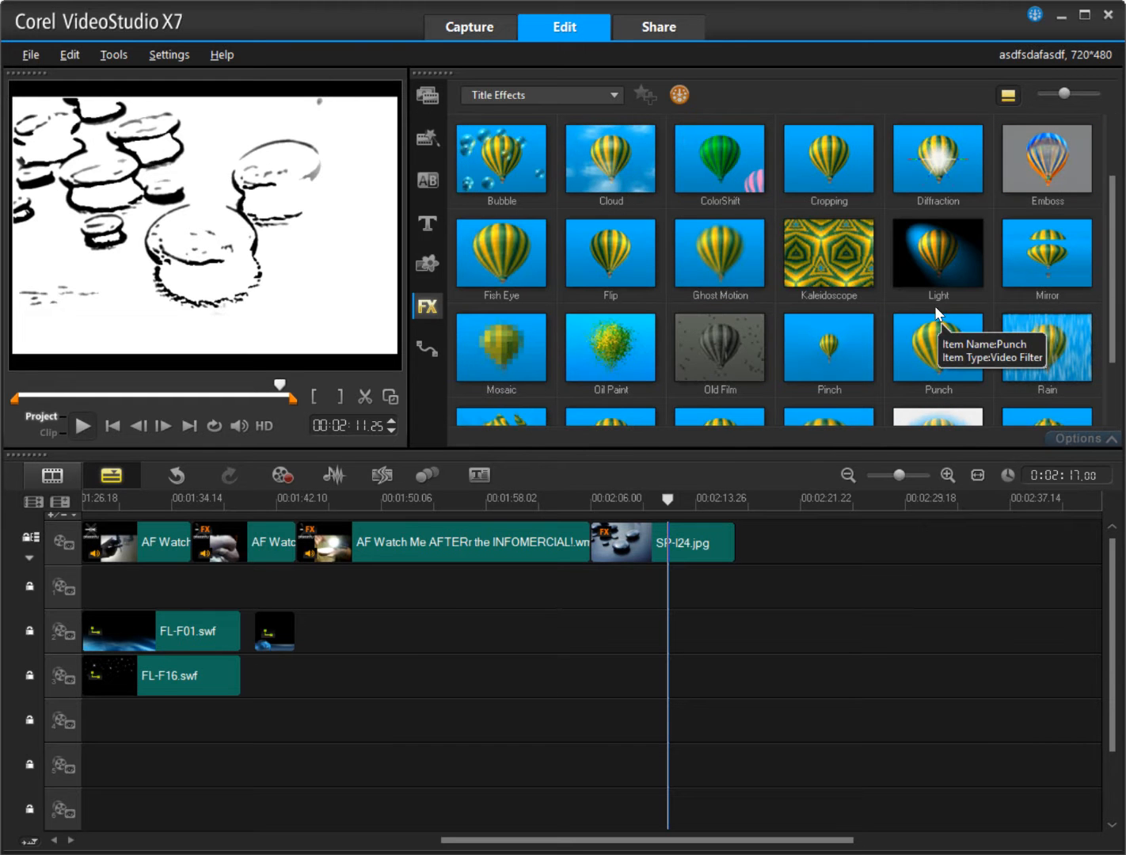
pyautogui.scroll(-2, 936, 312)
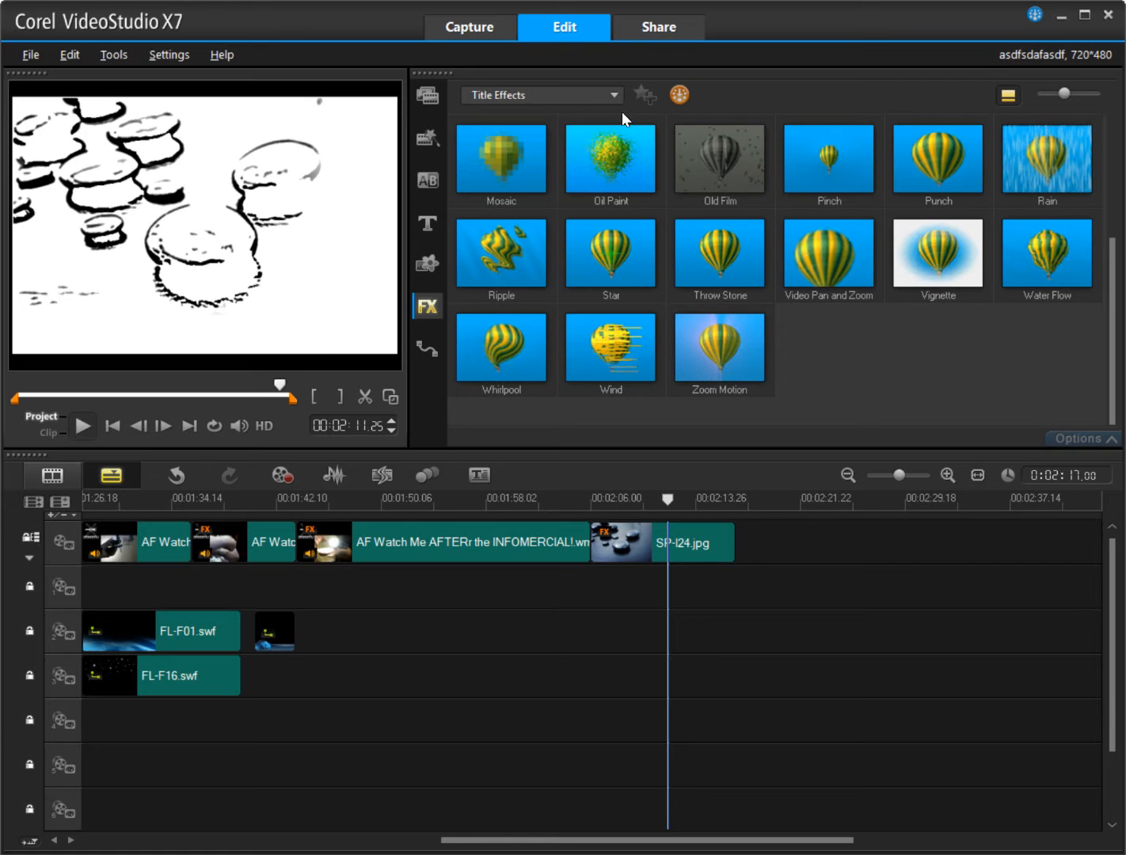
pyautogui.click(561, 98)
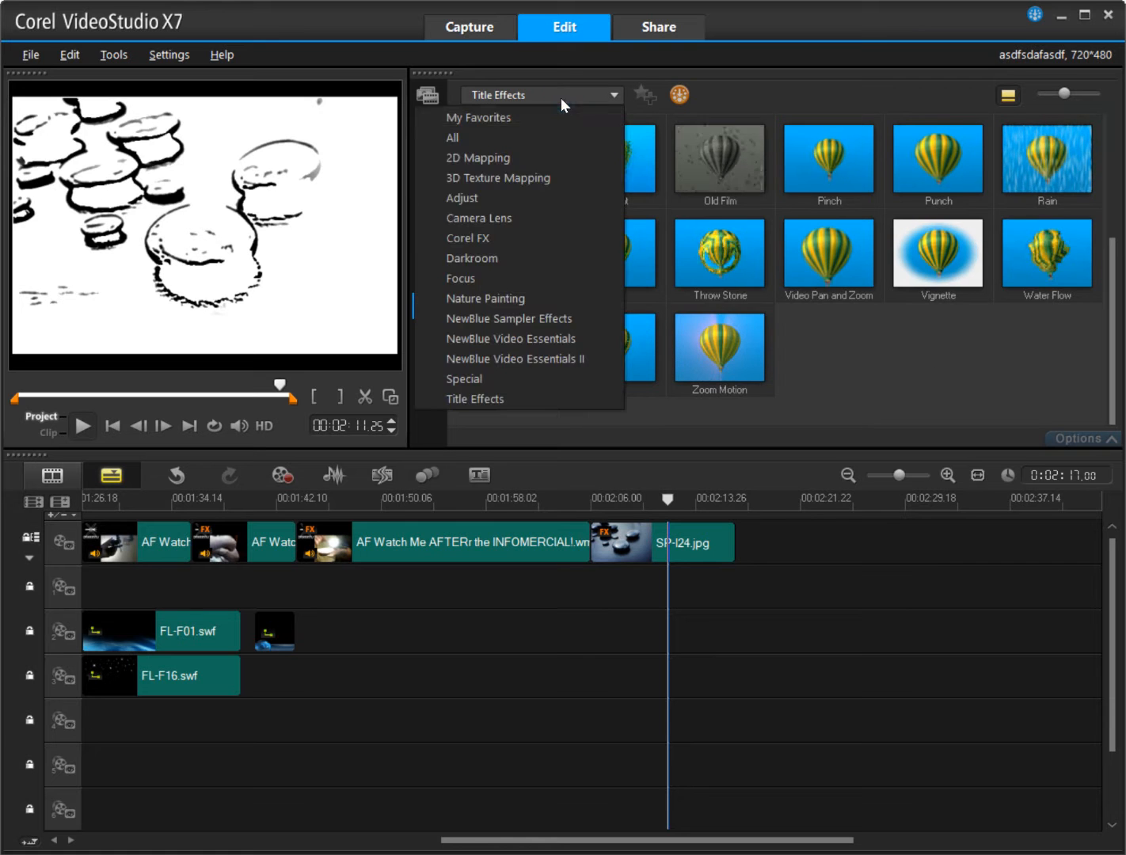
pyautogui.click(539, 378)
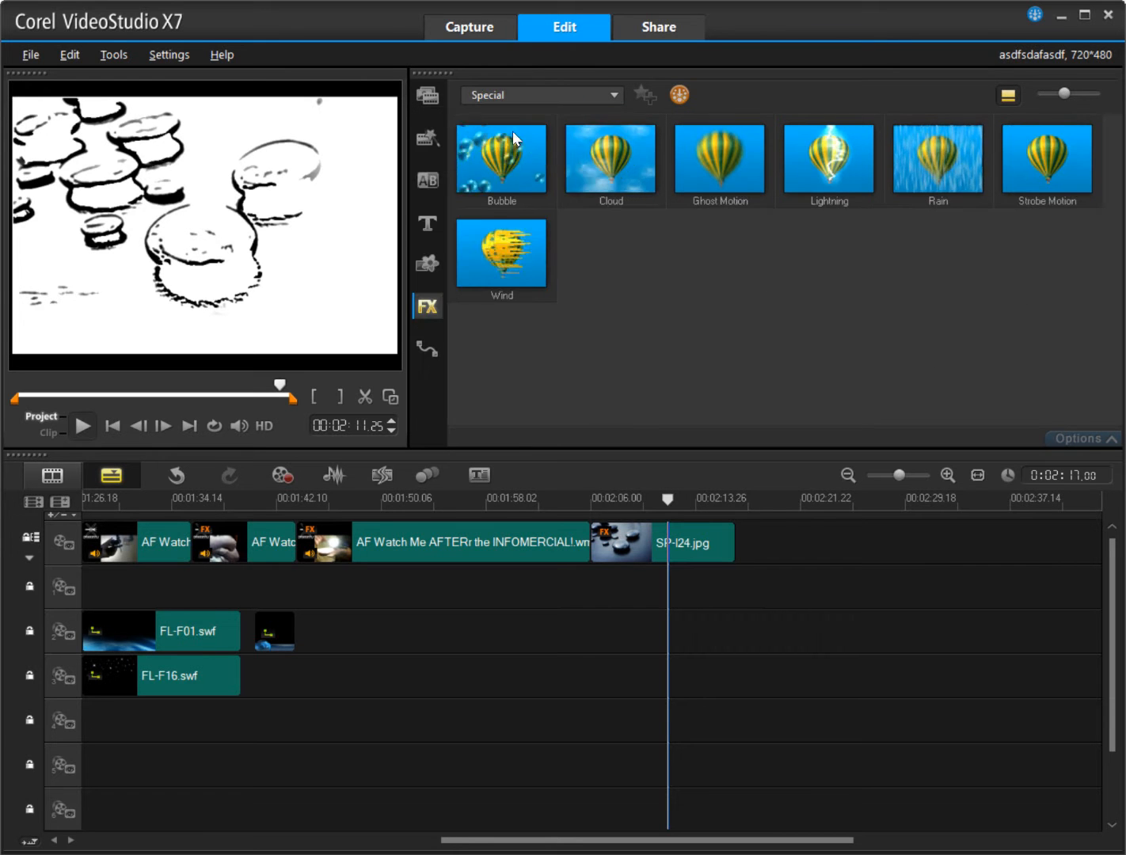
pyautogui.click(517, 103)
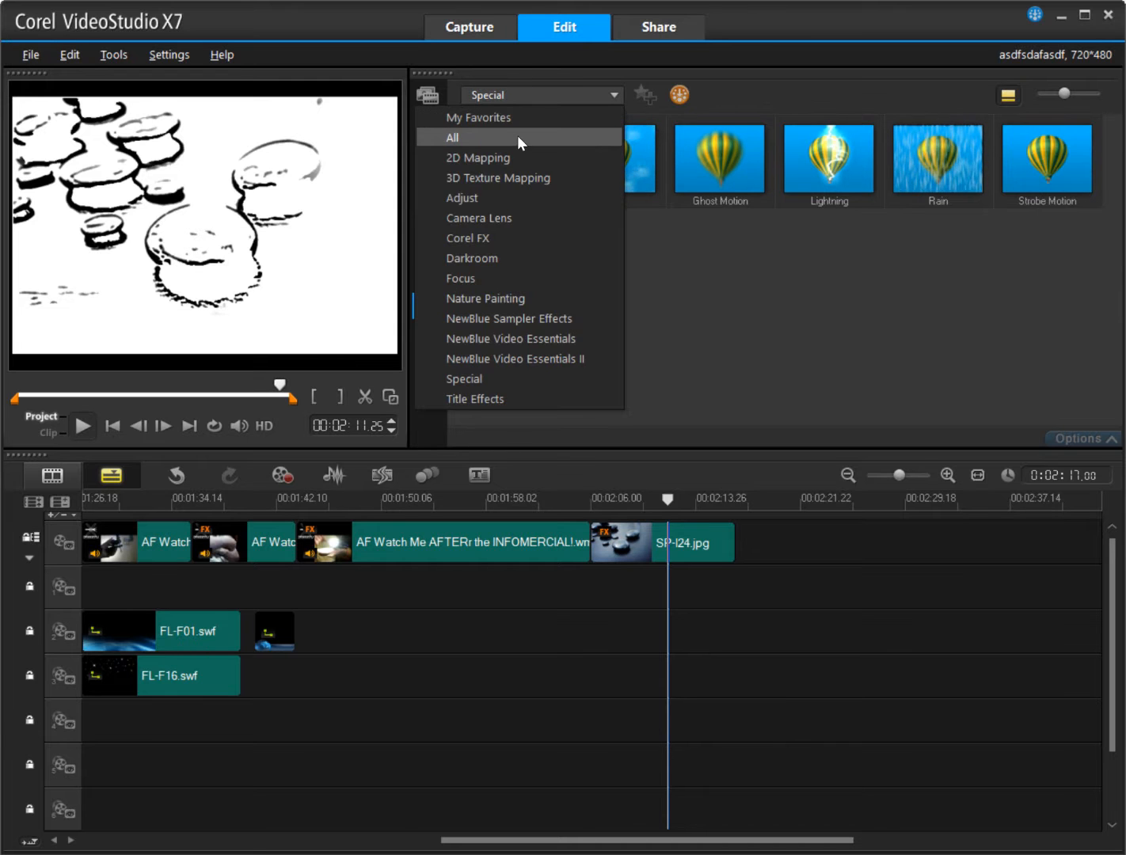
pyautogui.click(524, 177)
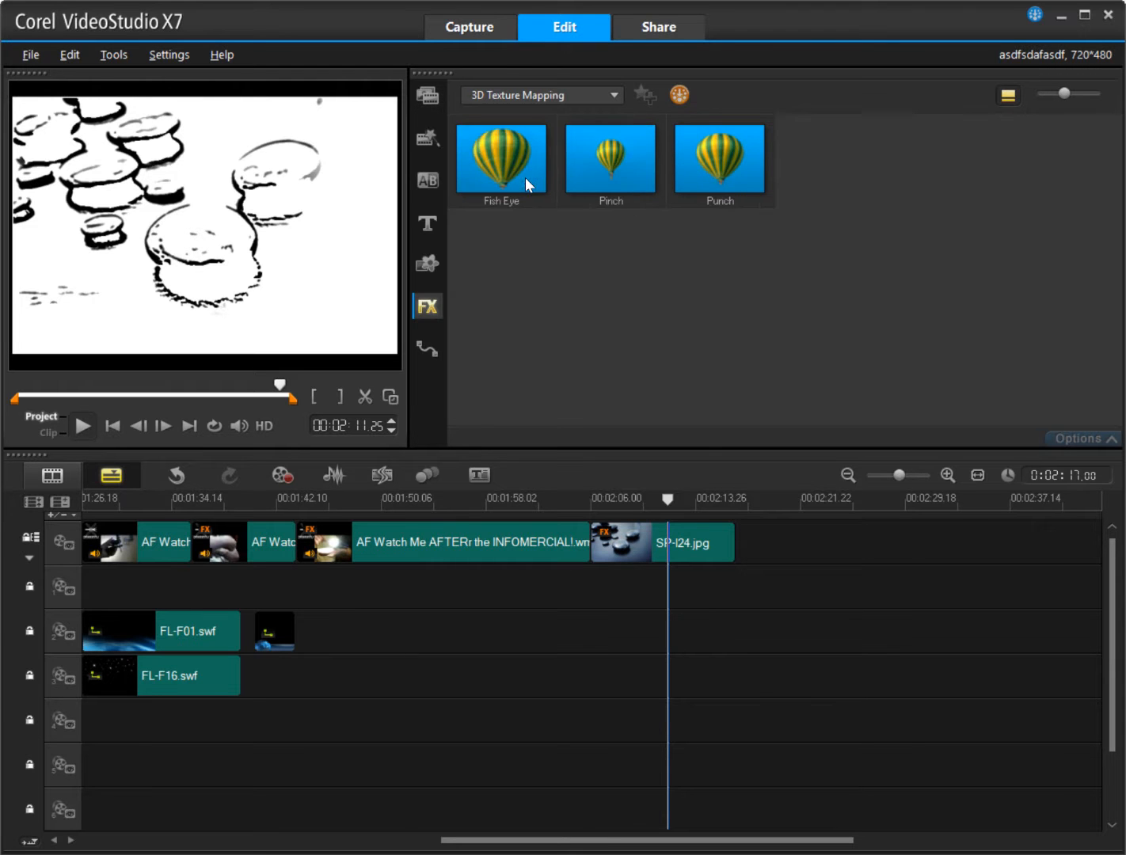
pyautogui.click(551, 98)
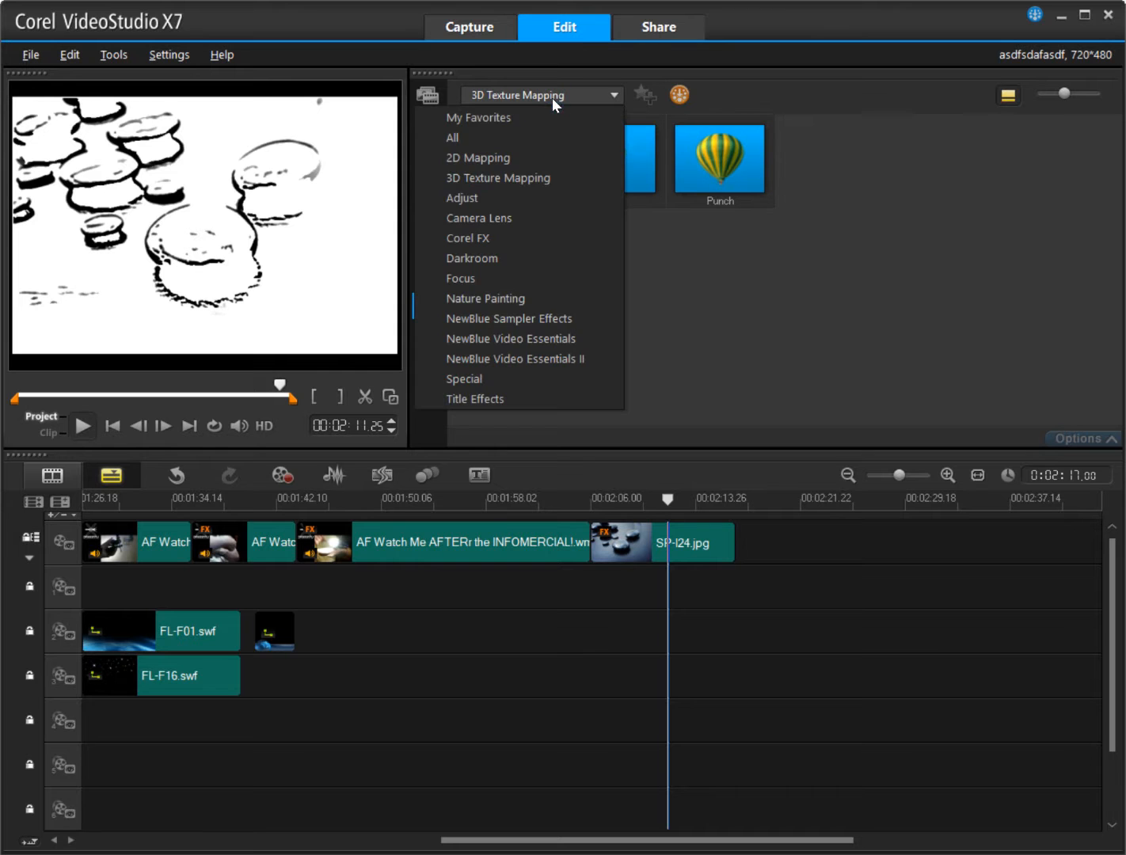
pyautogui.click(536, 197)
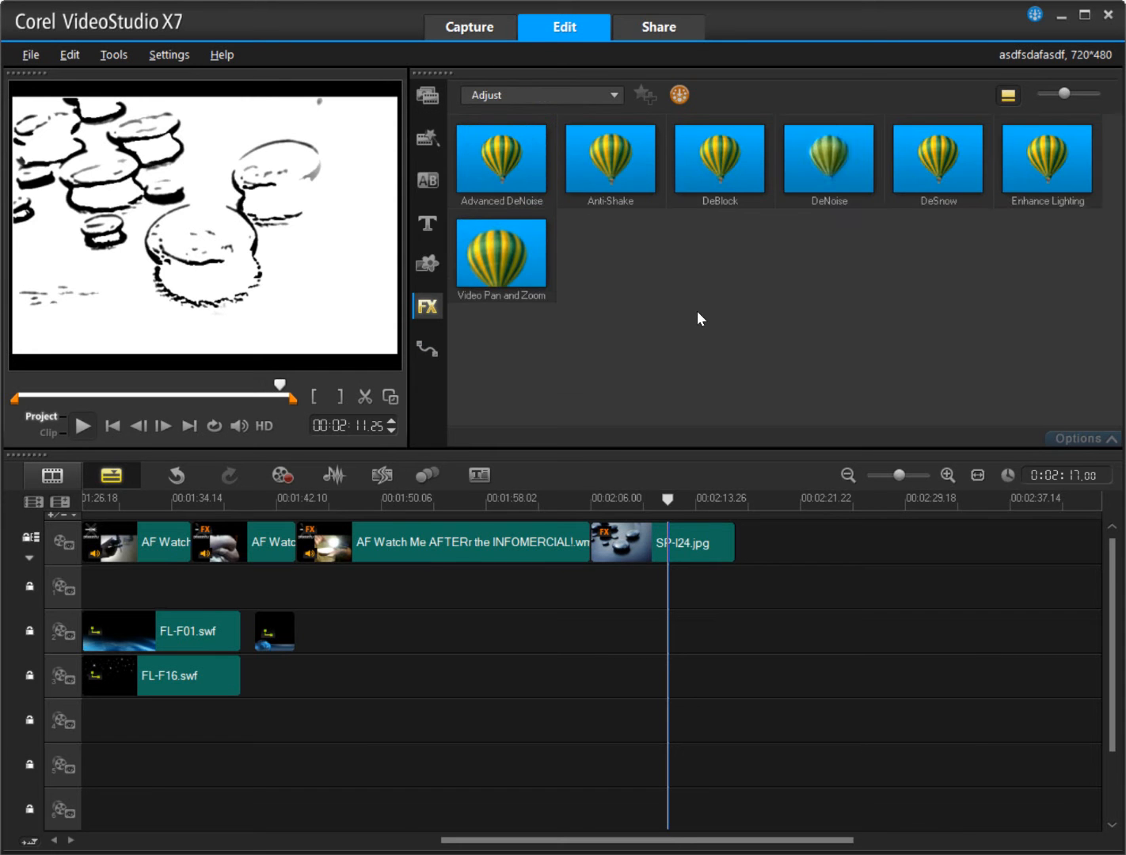